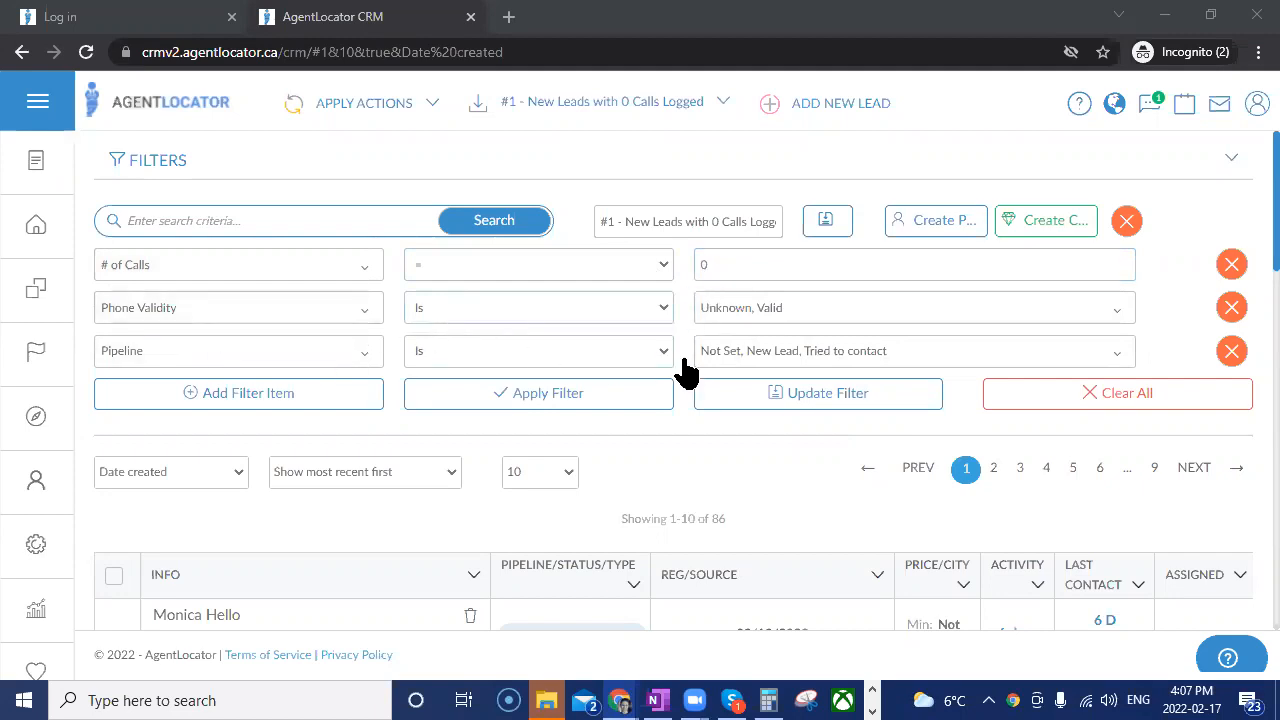
Review the options selected in the Phone Validity and Pipeline criteria of the new-leads filter.
click(768, 318)
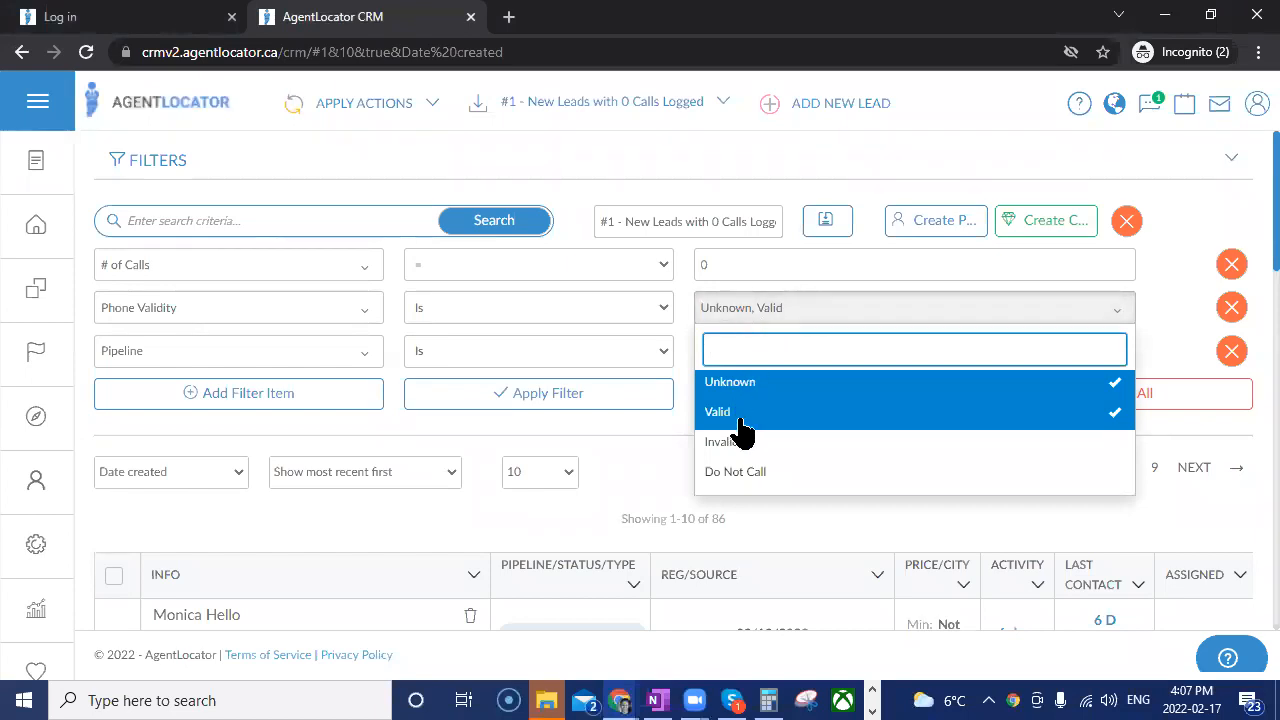
click(630, 426)
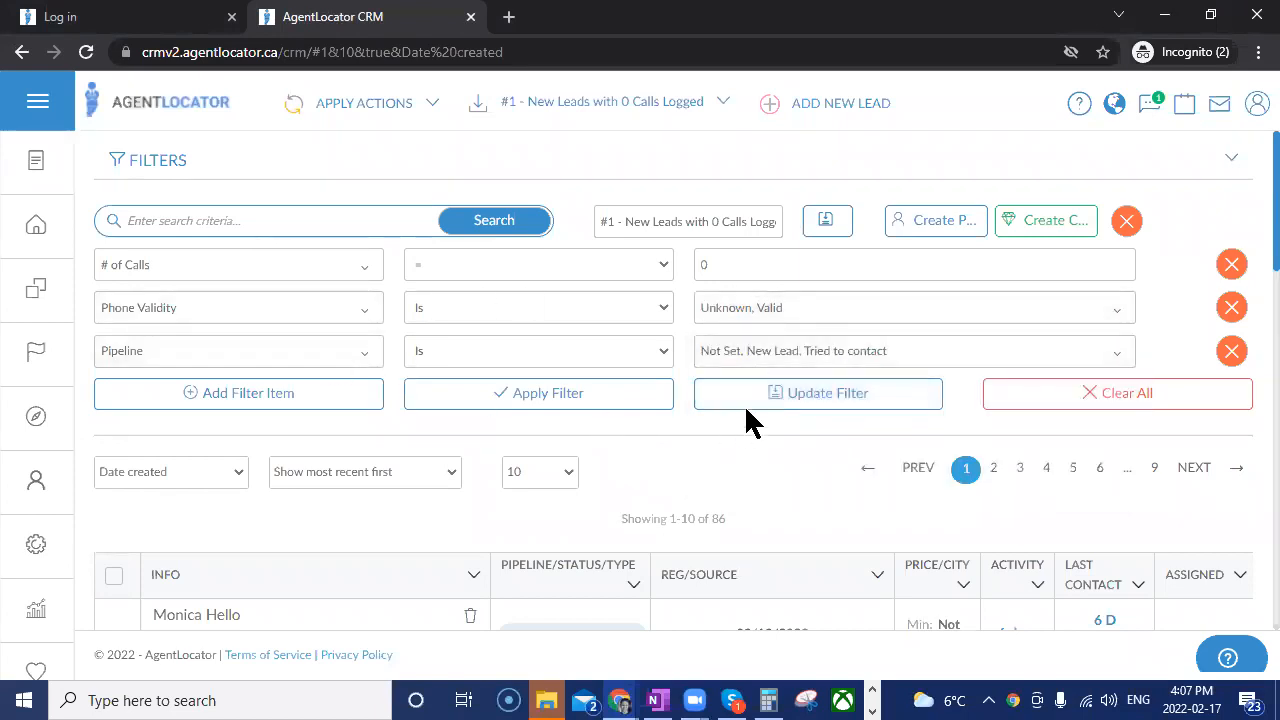
click(749, 349)
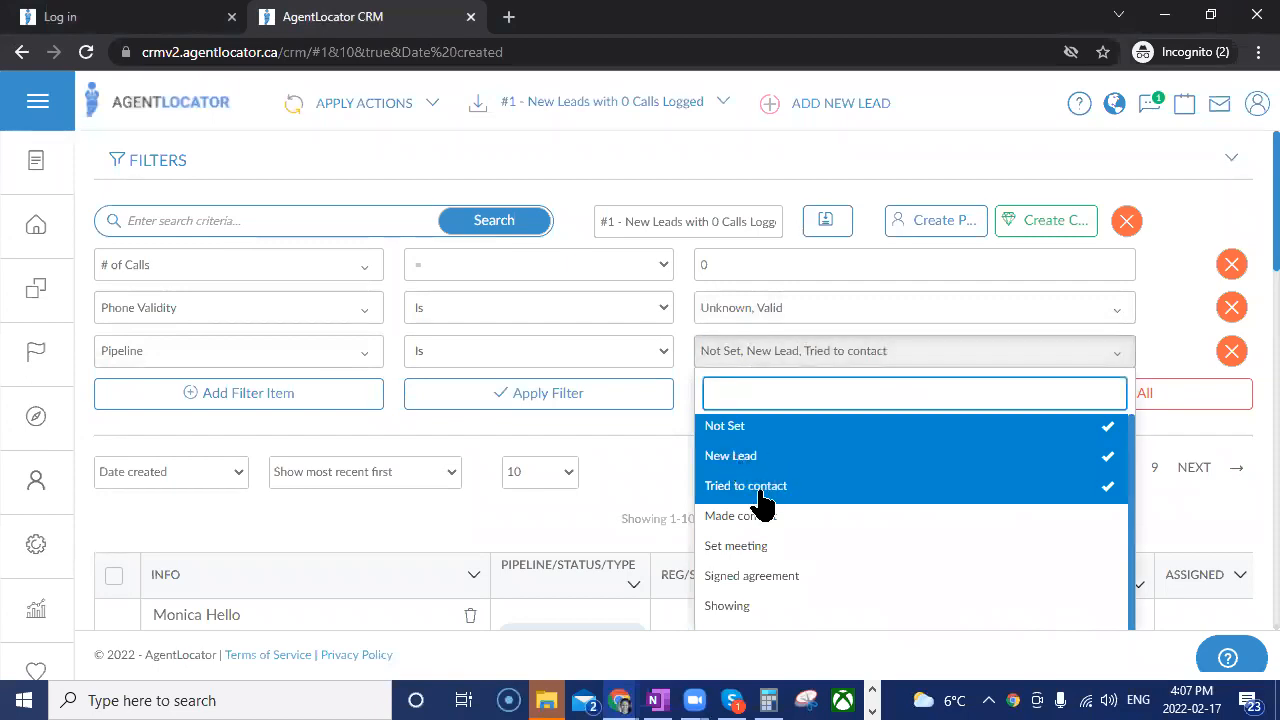
click(636, 454)
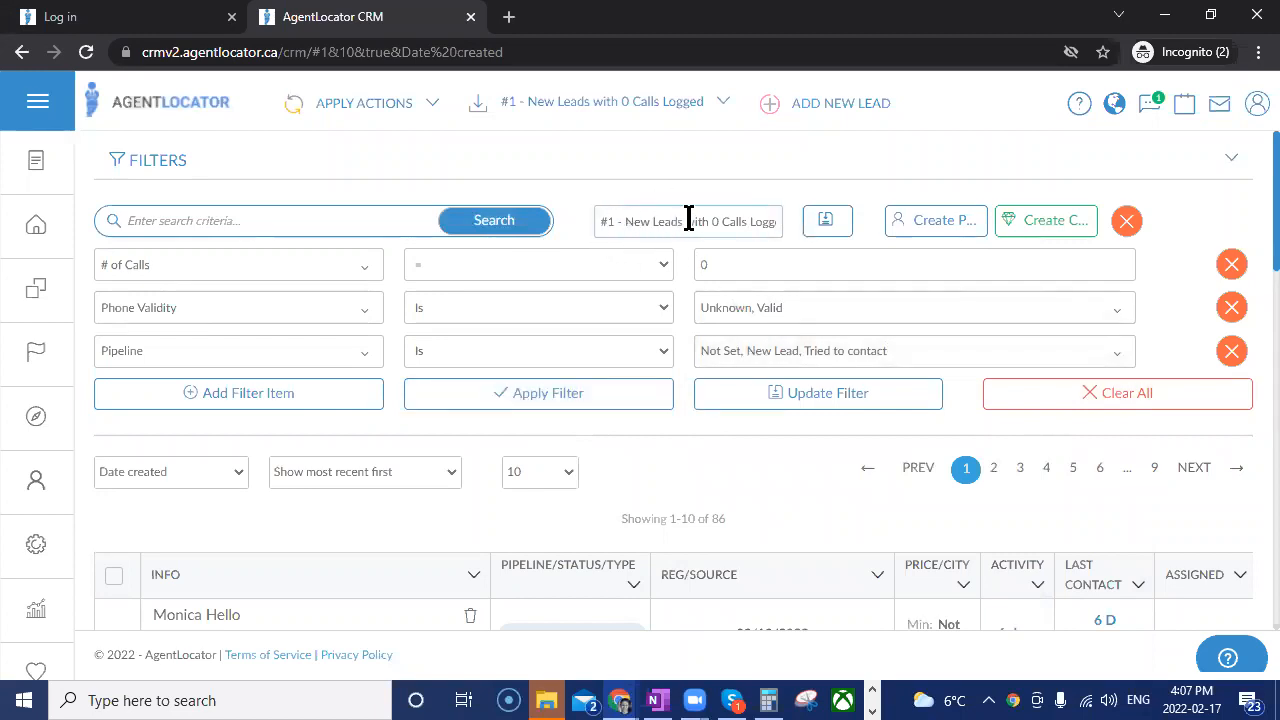
Rename the current filter as "!1 - New Leads with 0 Calls Logged" and save it as a new company filter.
click(723, 110)
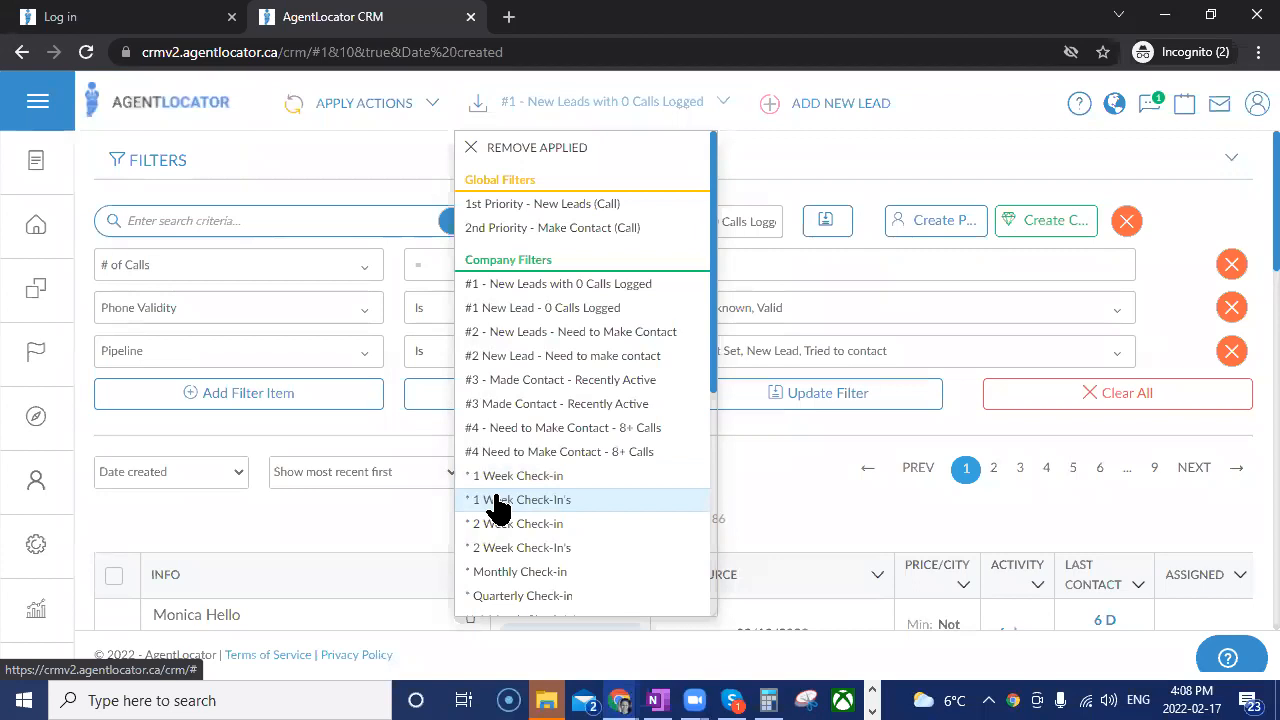
click(606, 221)
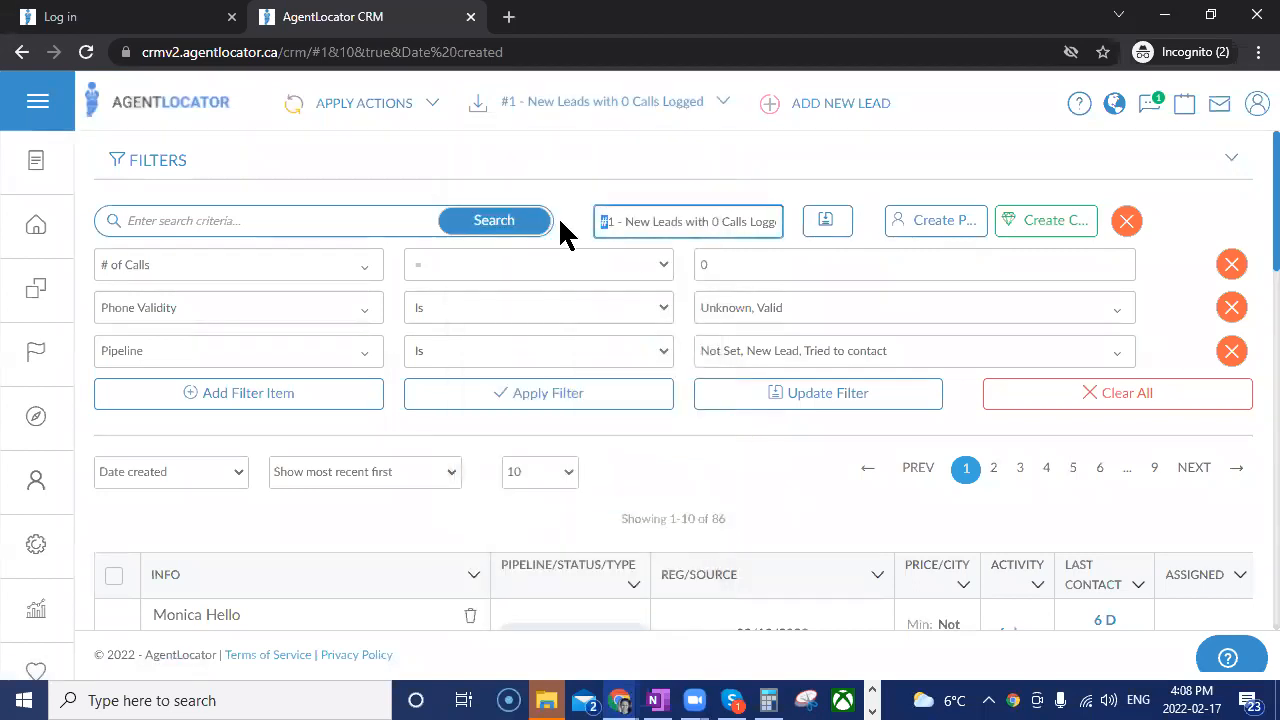
text(!)
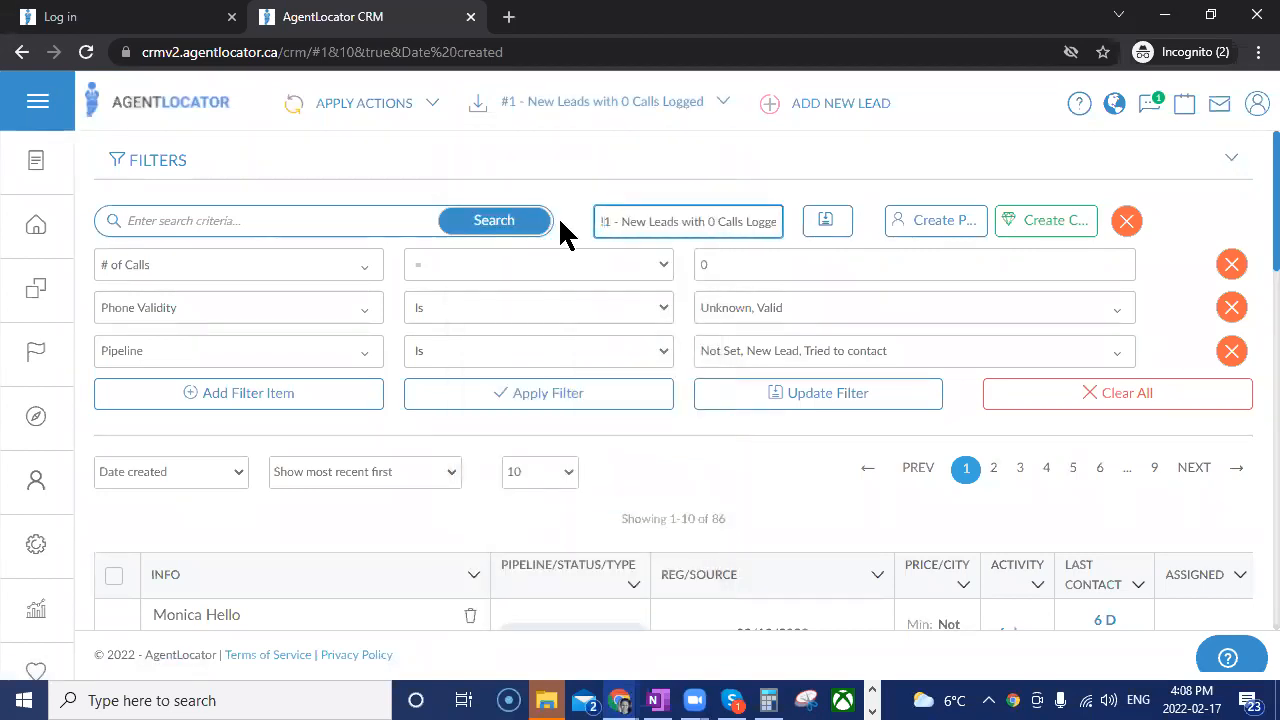
click(1062, 226)
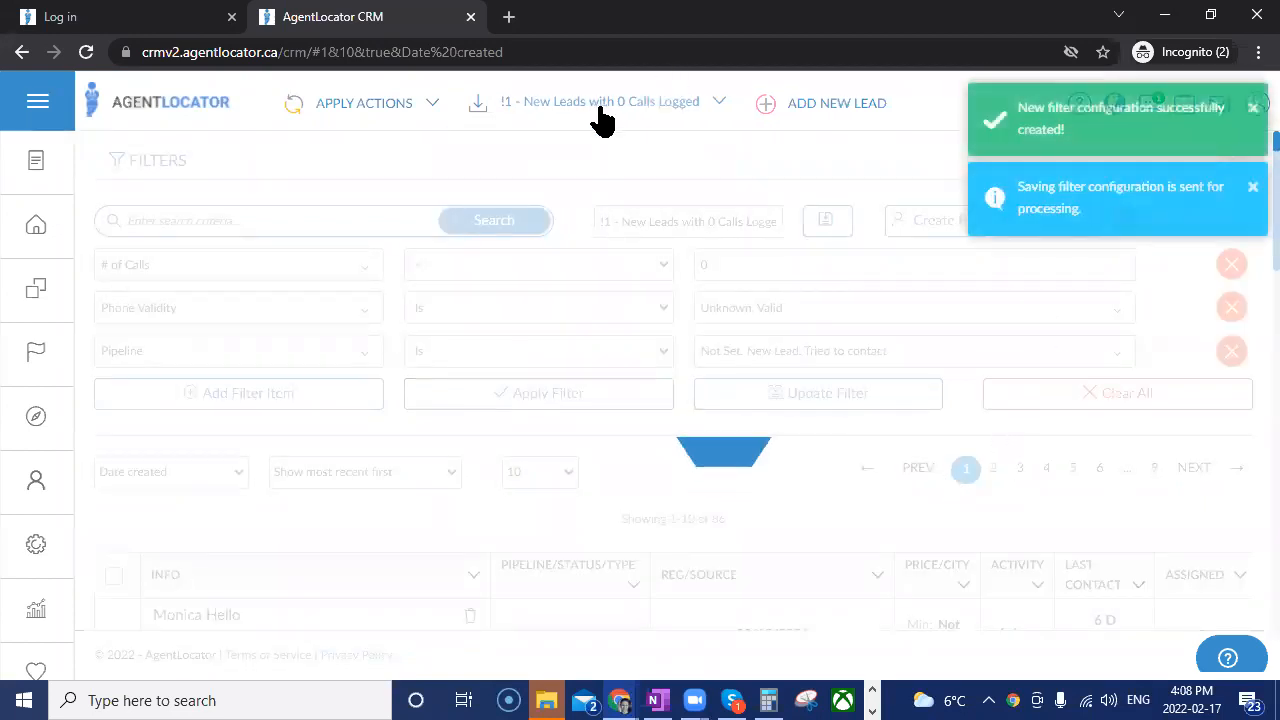
Look through the saved filters list, checking the order of the company filters and the personal filters below them.
click(600, 108)
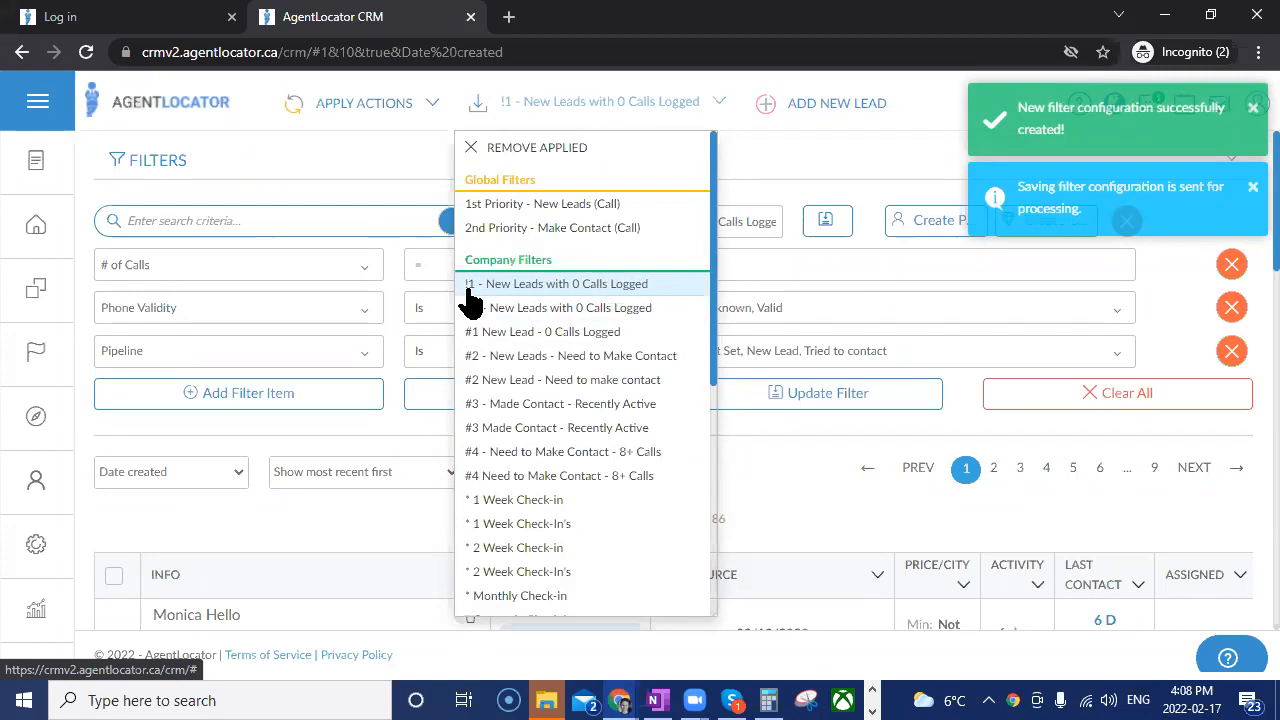
click(800, 485)
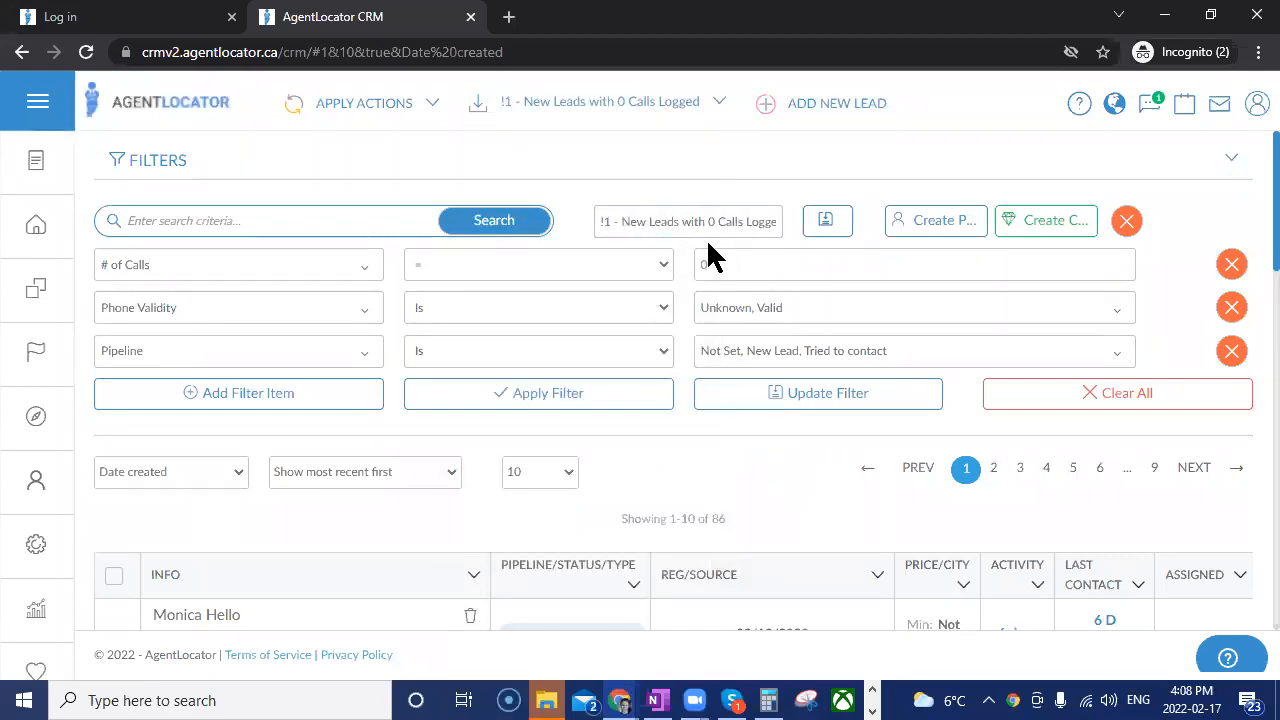
click(672, 110)
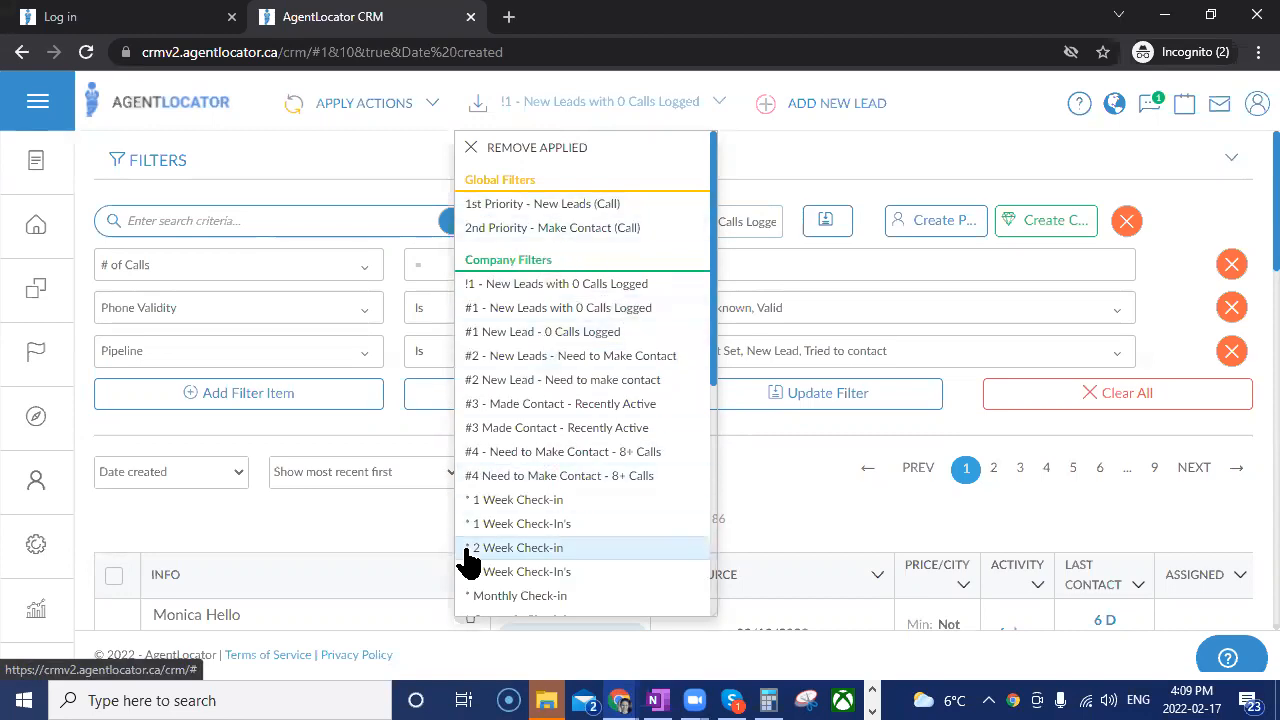
scroll(580, 455, down, 3)
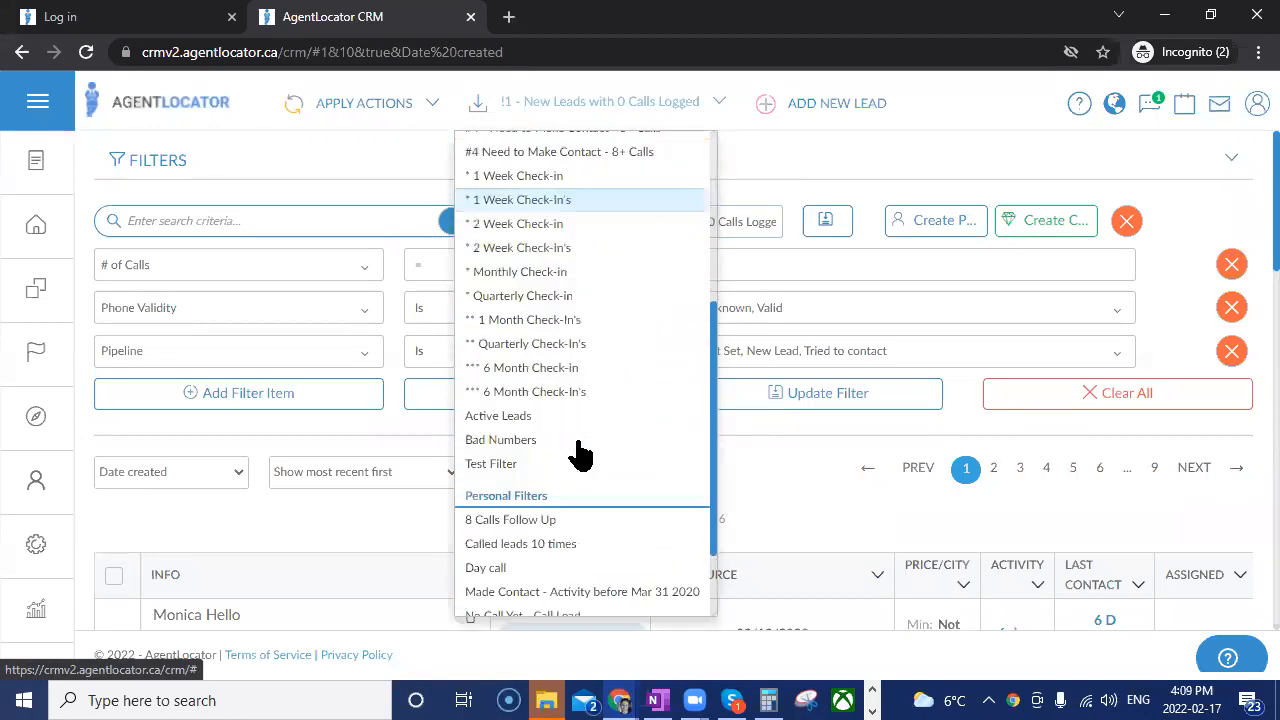
scroll(580, 455, down, 1)
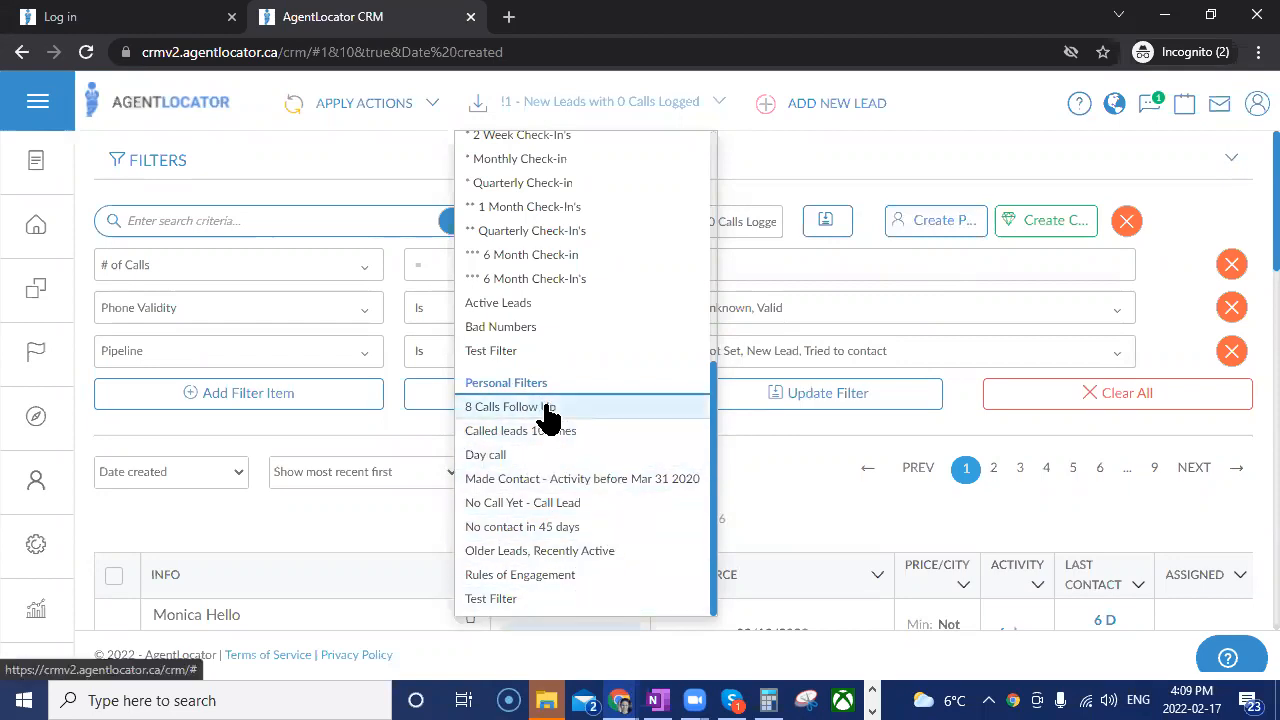
click(774, 478)
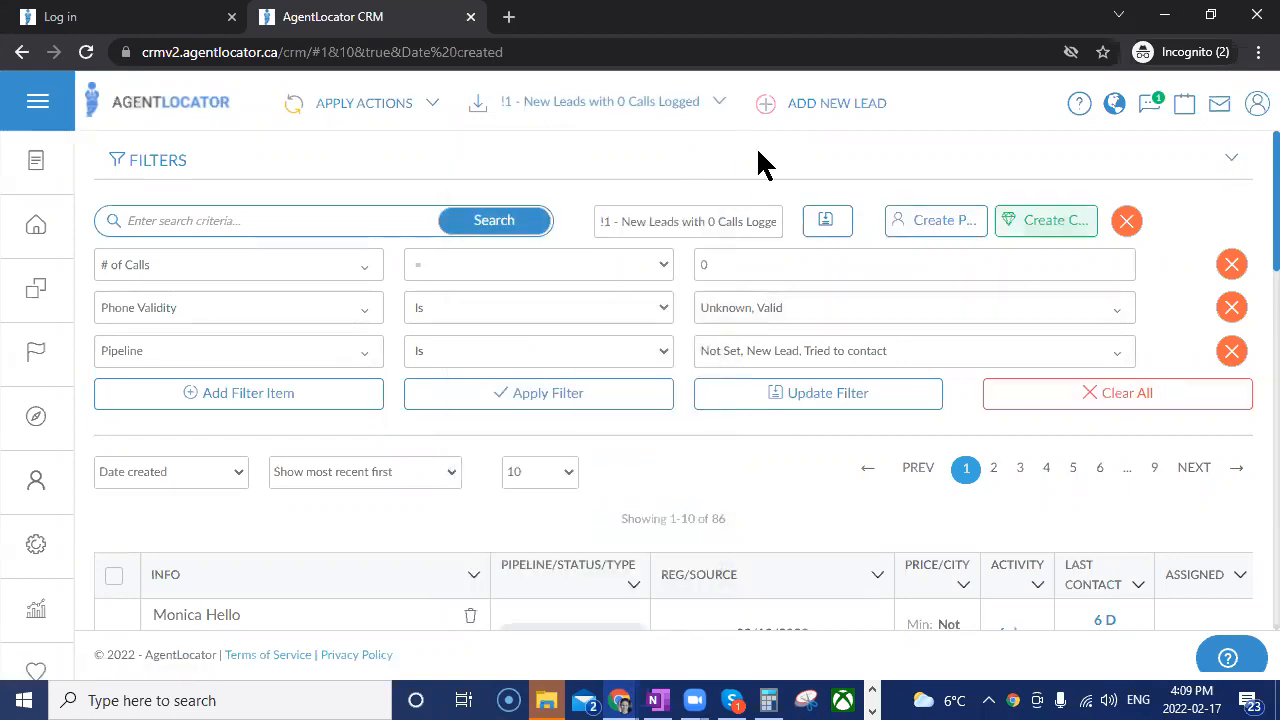
Apply the company filter "#2 - New Leads - Need to Make Contact" to the leads list.
click(660, 115)
scroll(620, 260, up, 5)
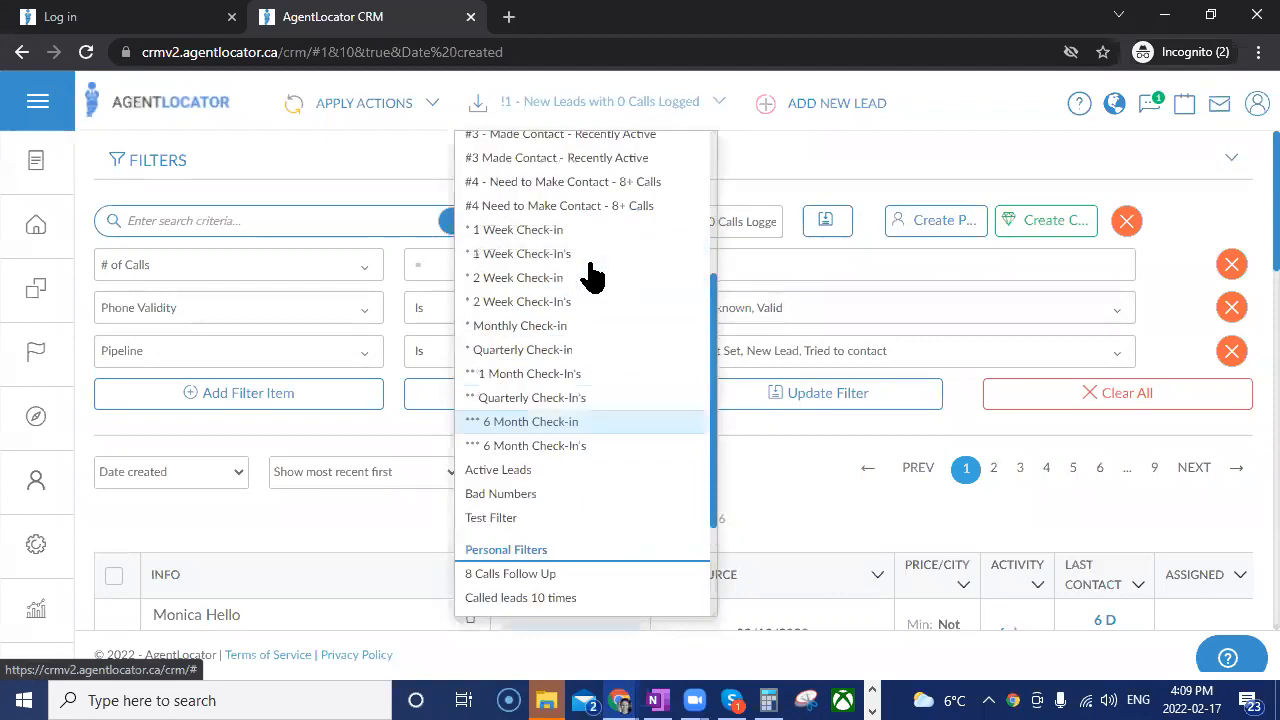
click(545, 319)
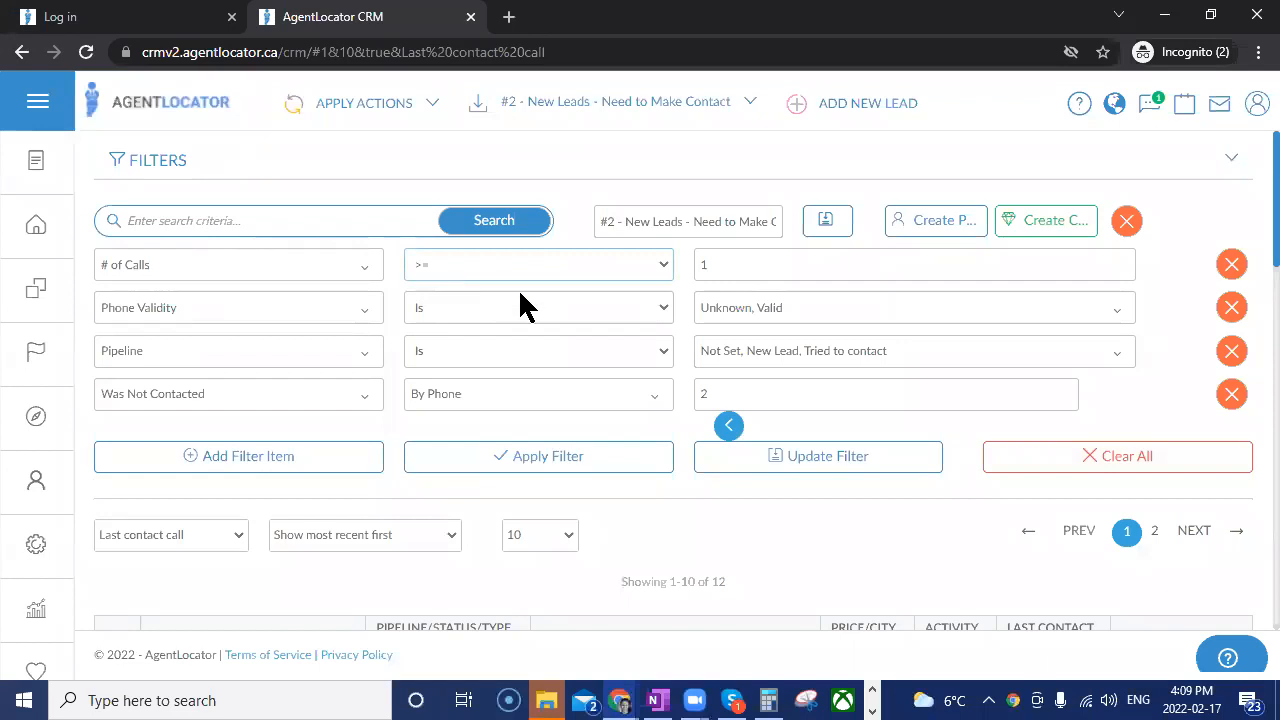
click(731, 266)
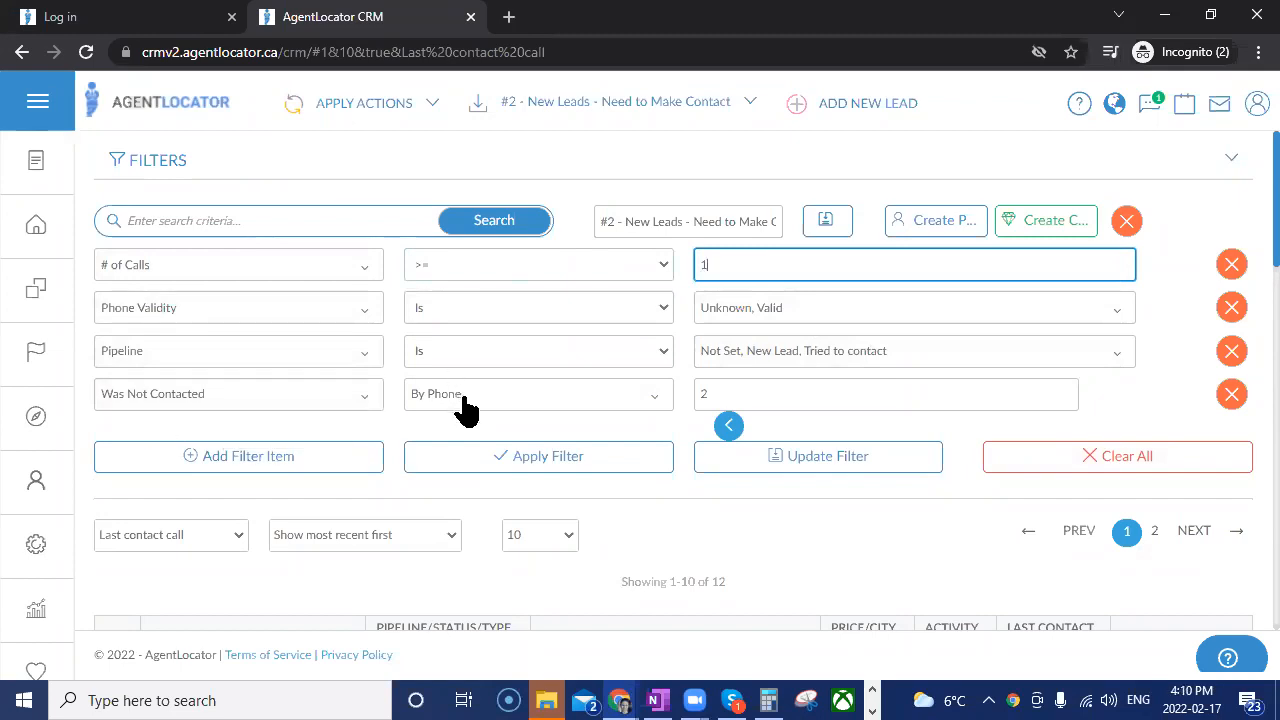
Set the Was Not Contacted by phone criterion to All Leads Within Last # of Days with 2 days.
click(729, 426)
click(778, 396)
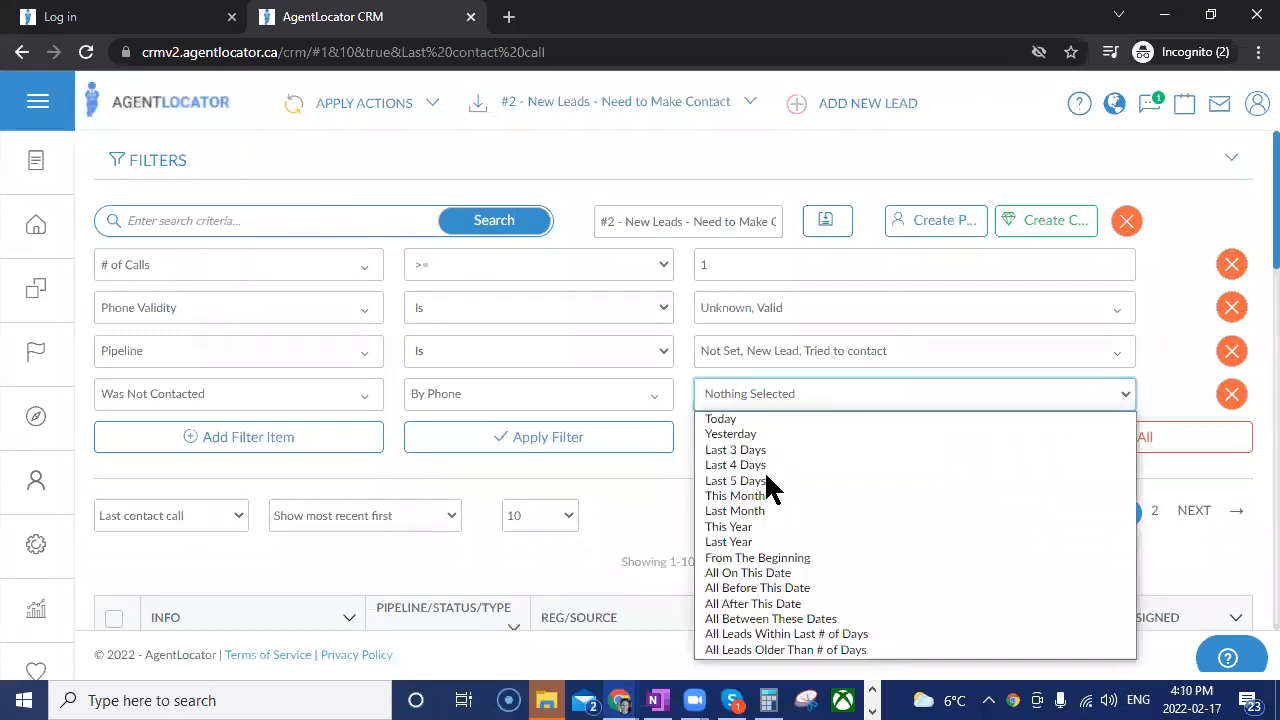
click(764, 634)
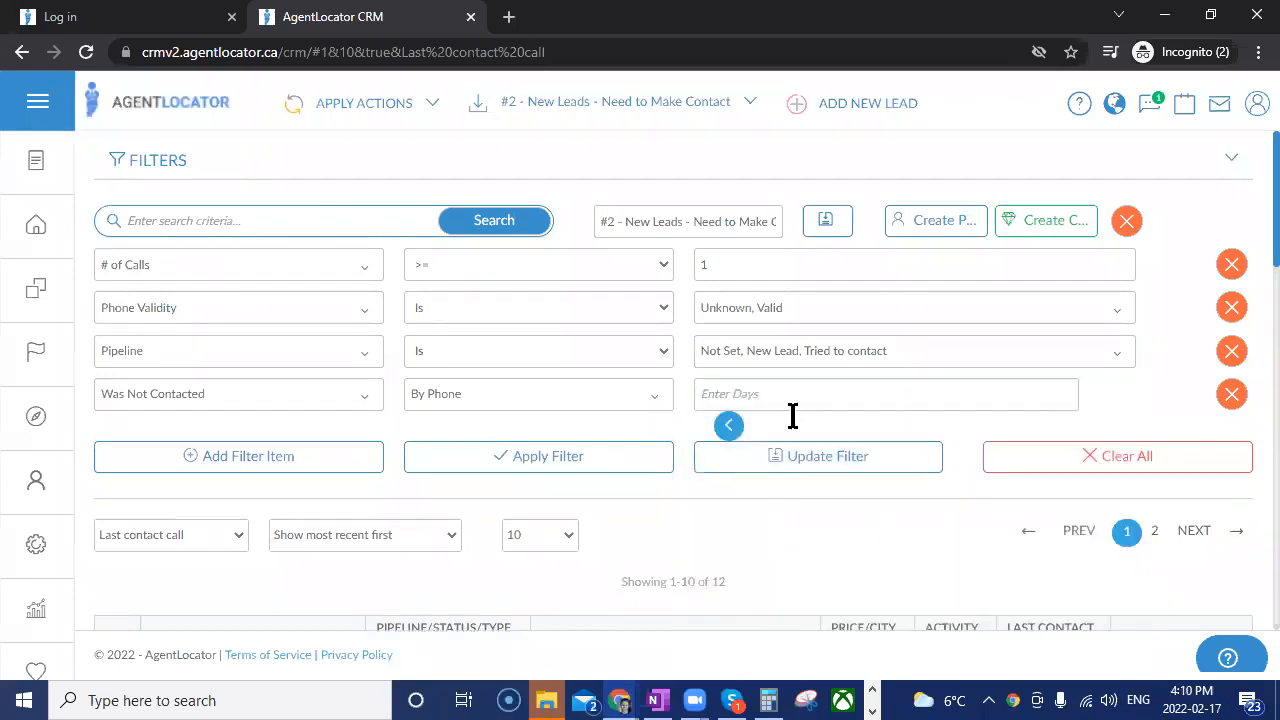
click(734, 394)
text(2)
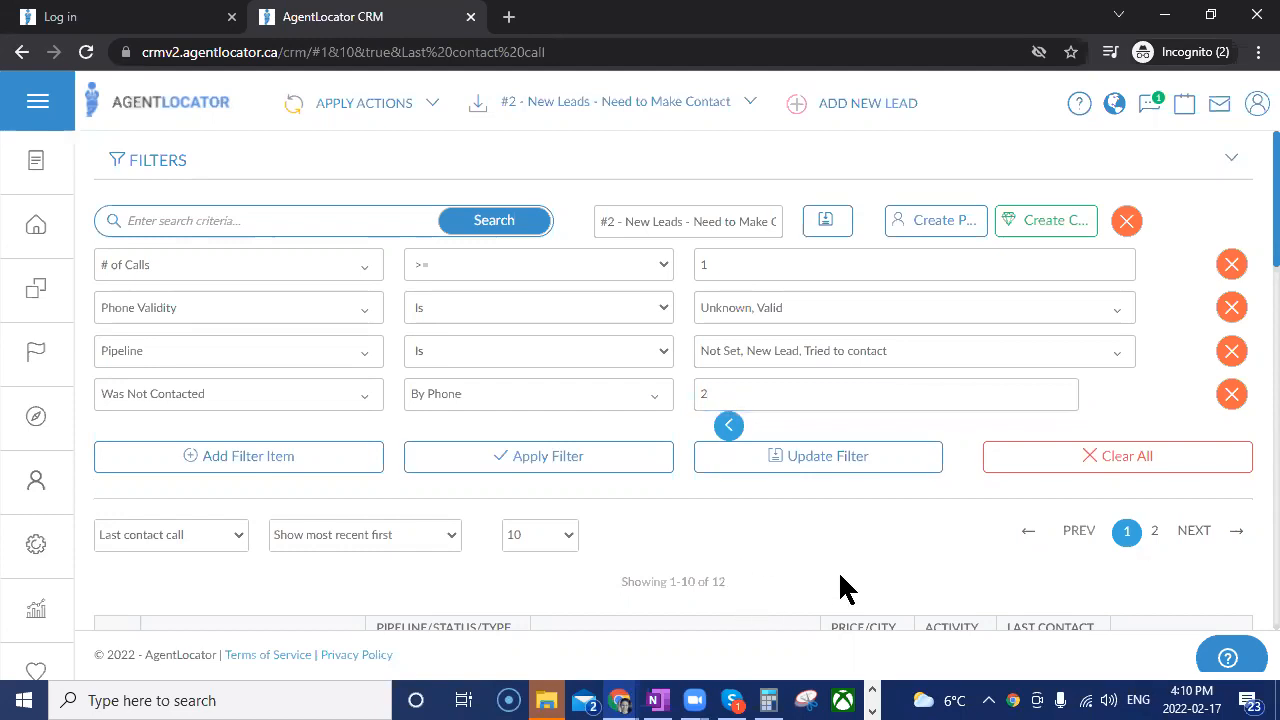
Open the first lead in the filtered list and save a call with the result "Called (No message left)".
scroll(770, 528, down, 2)
scroll(770, 525, down, 3)
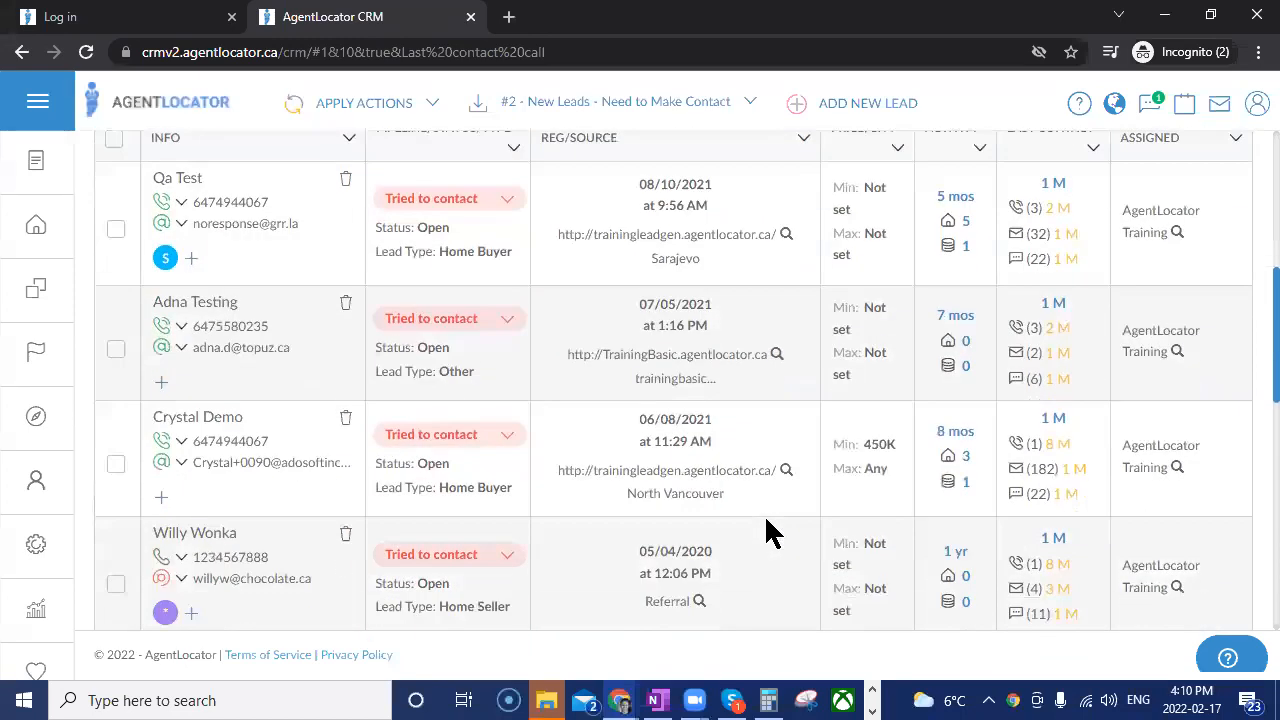
scroll(766, 534, up, 2)
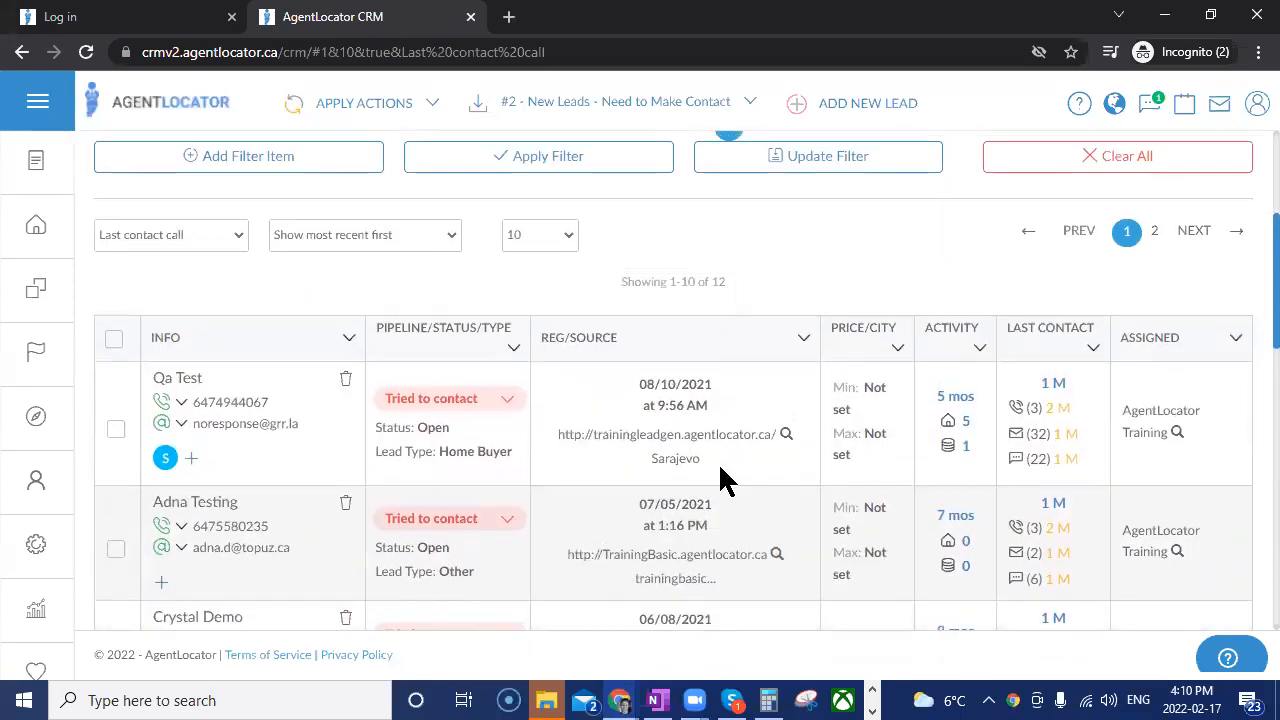
click(178, 380)
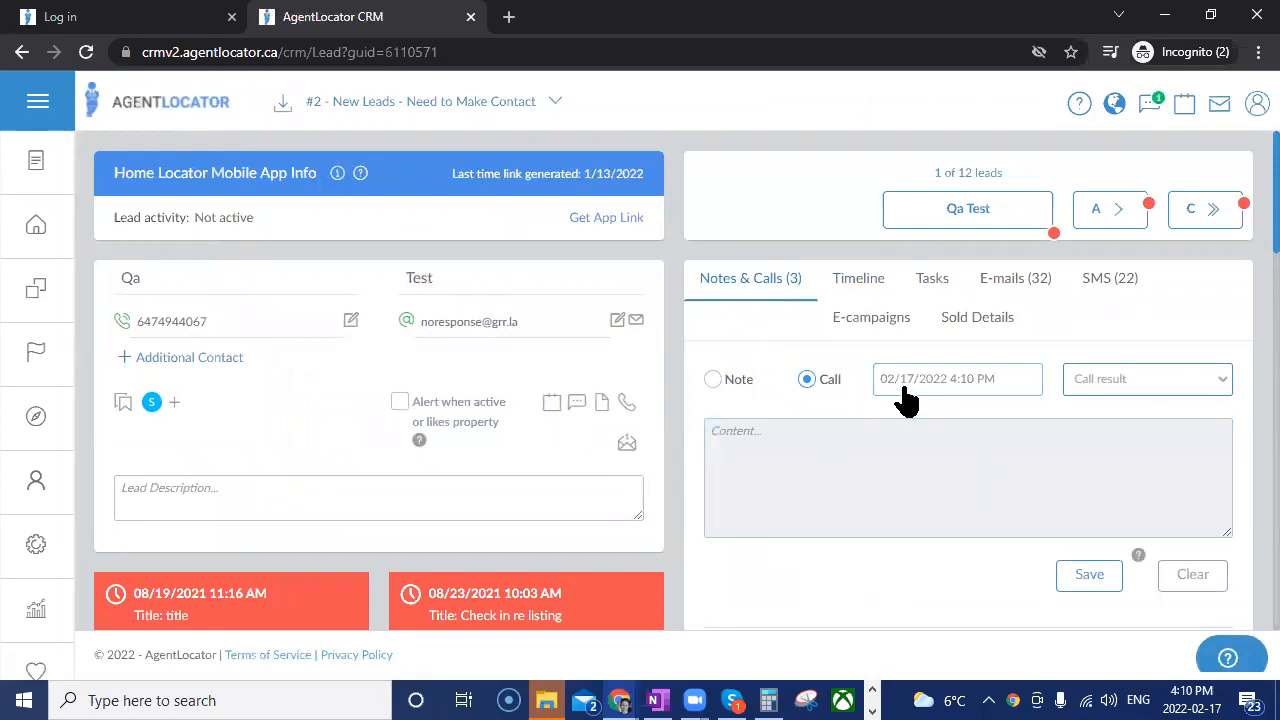
click(1143, 386)
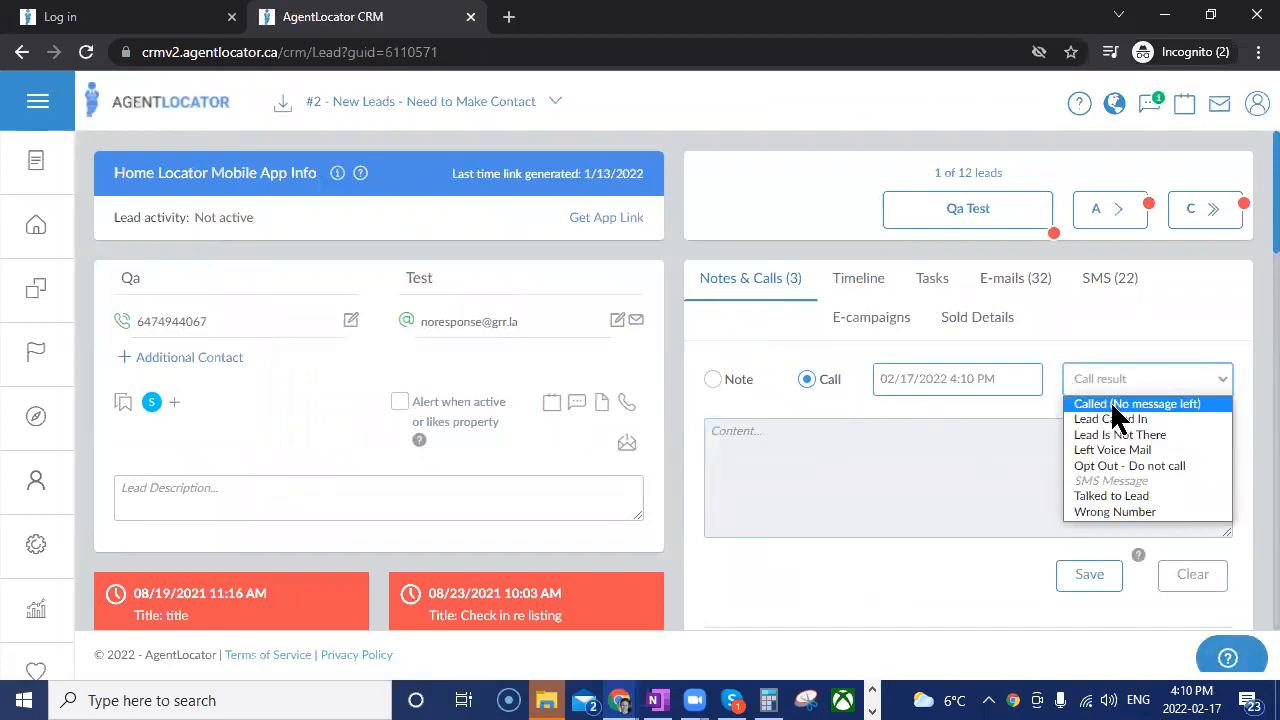
click(1137, 404)
click(1090, 587)
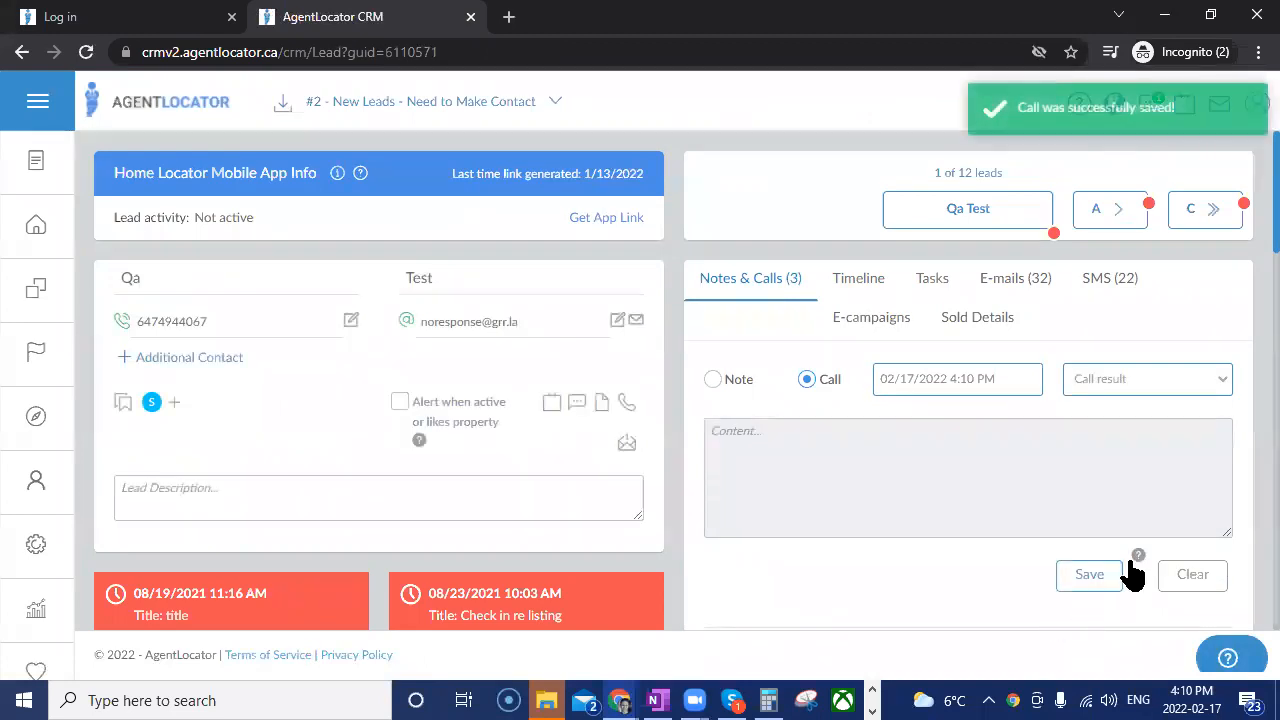
Return to the leads list and check which leads still match the "#2 - New Leads - Need to Make Contact" filter.
click(40, 237)
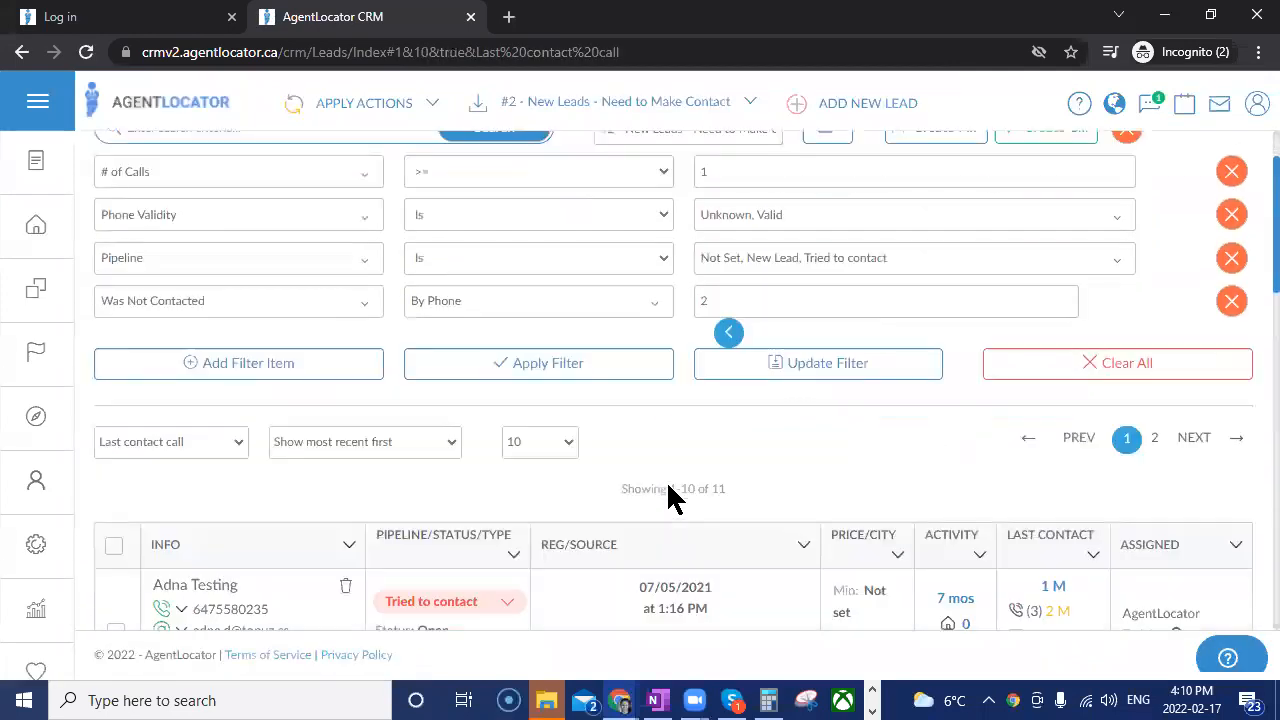
scroll(686, 466, down, 2)
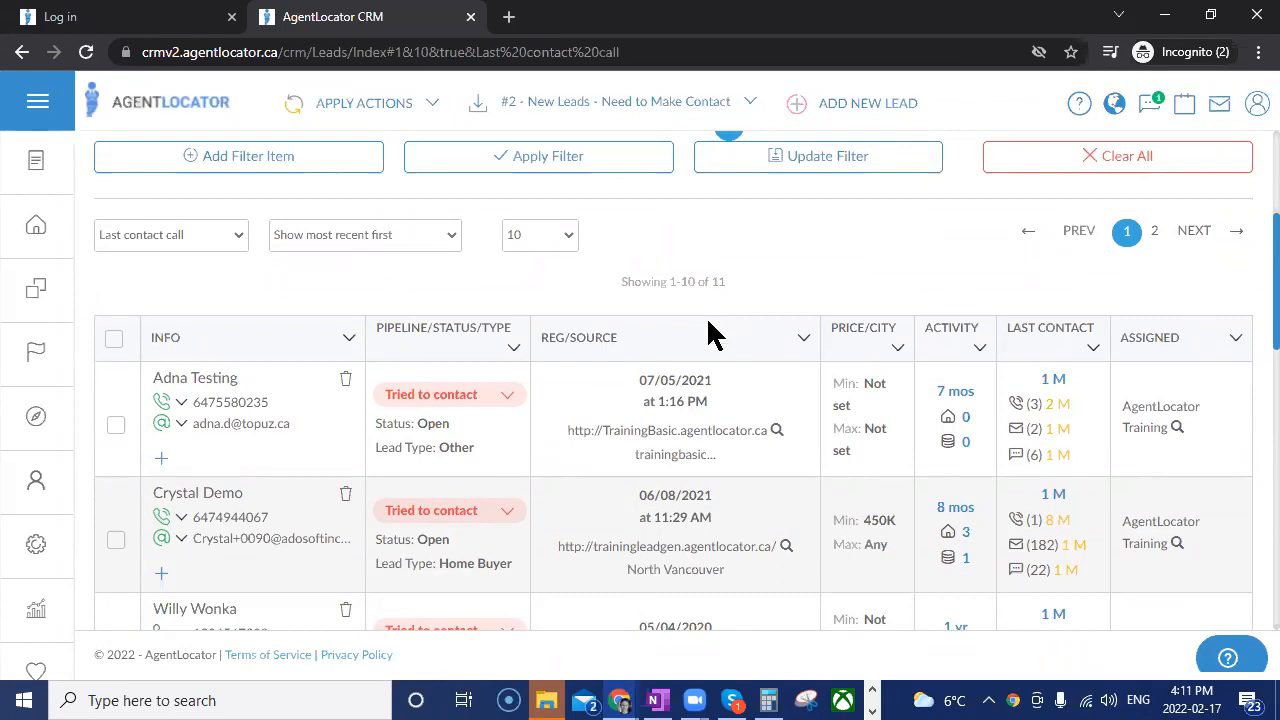
scroll(709, 329, up, 1)
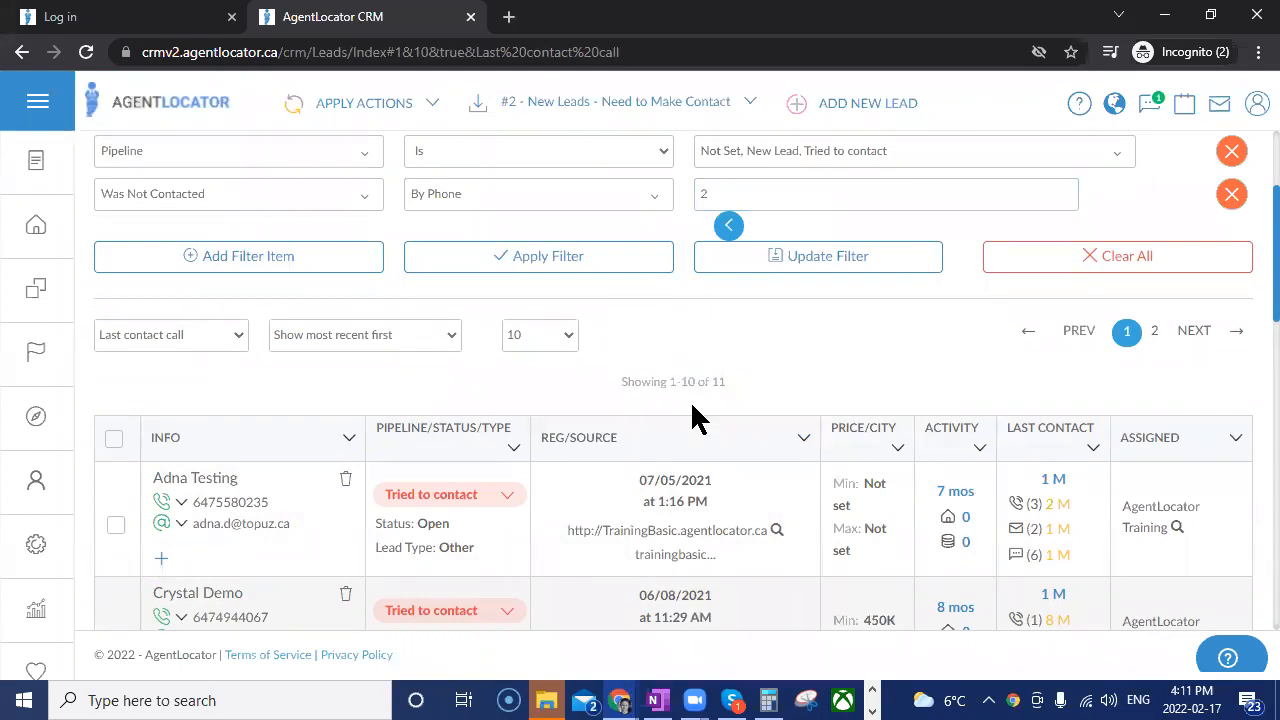
click(755, 258)
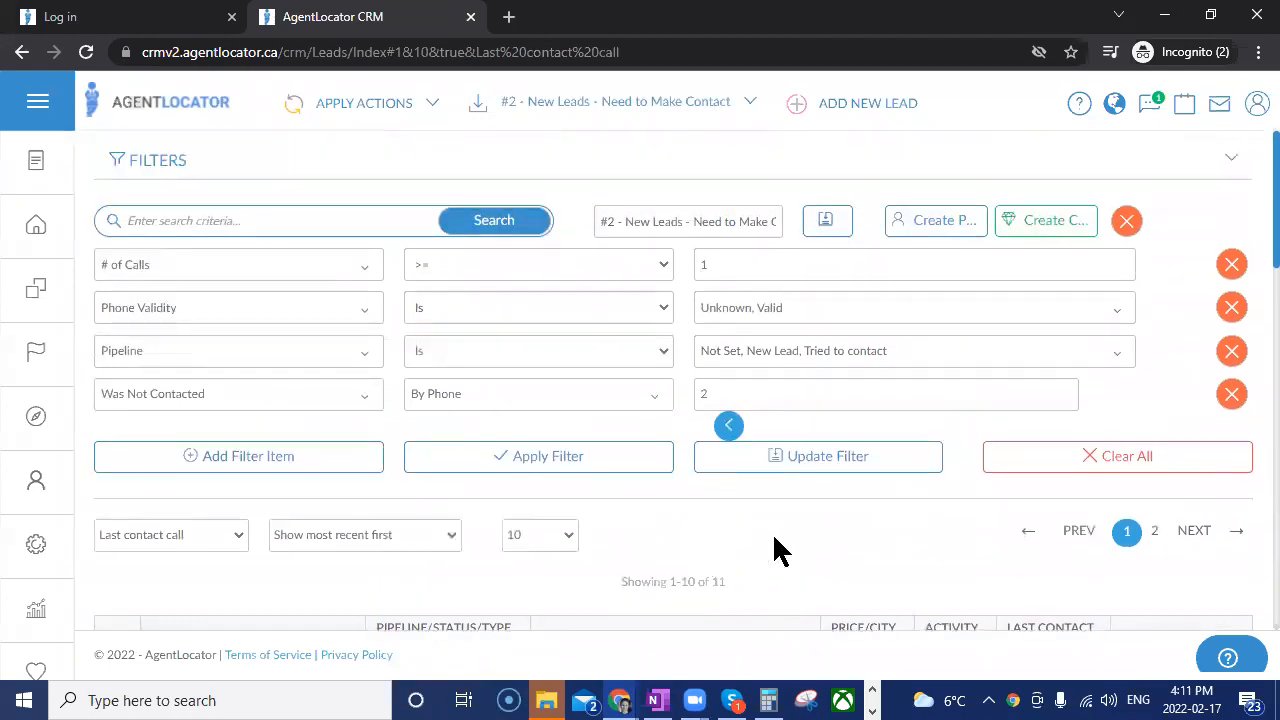
Apply the company filter "#3 - Made Contact - Recently Active" and add Signed agreement, Showing and Sold to its Pipeline criterion.
click(703, 103)
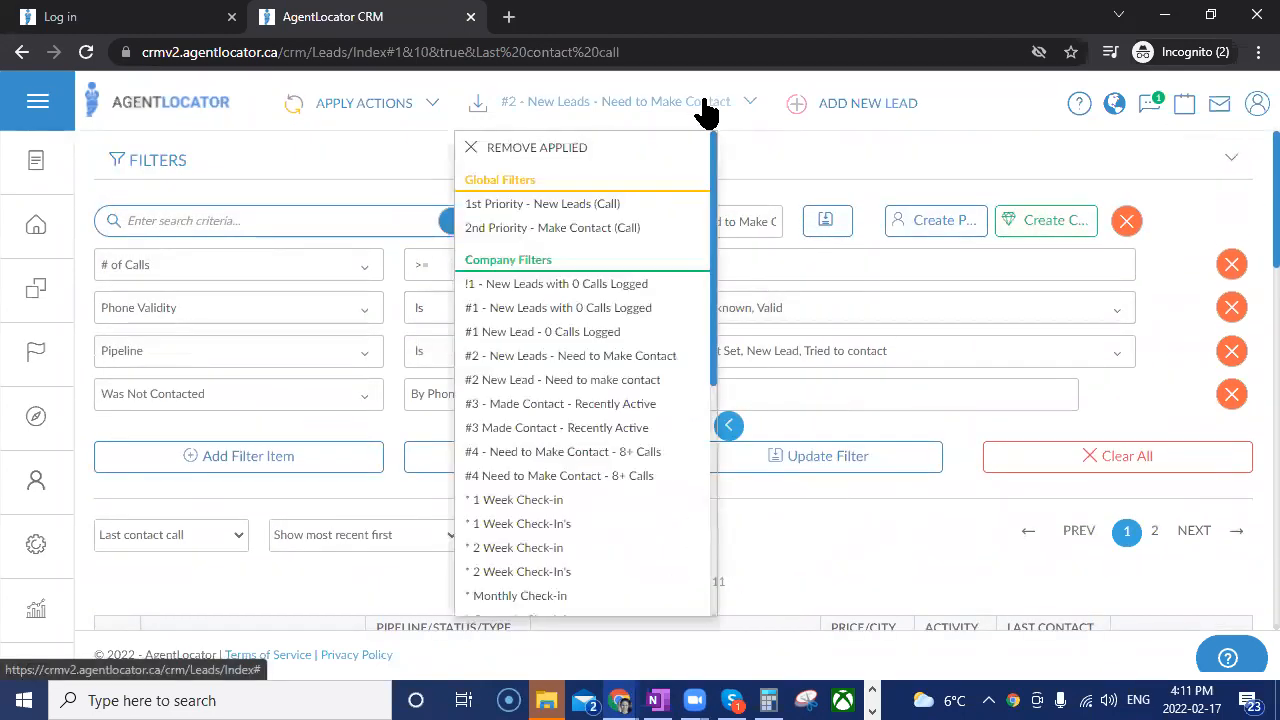
click(530, 410)
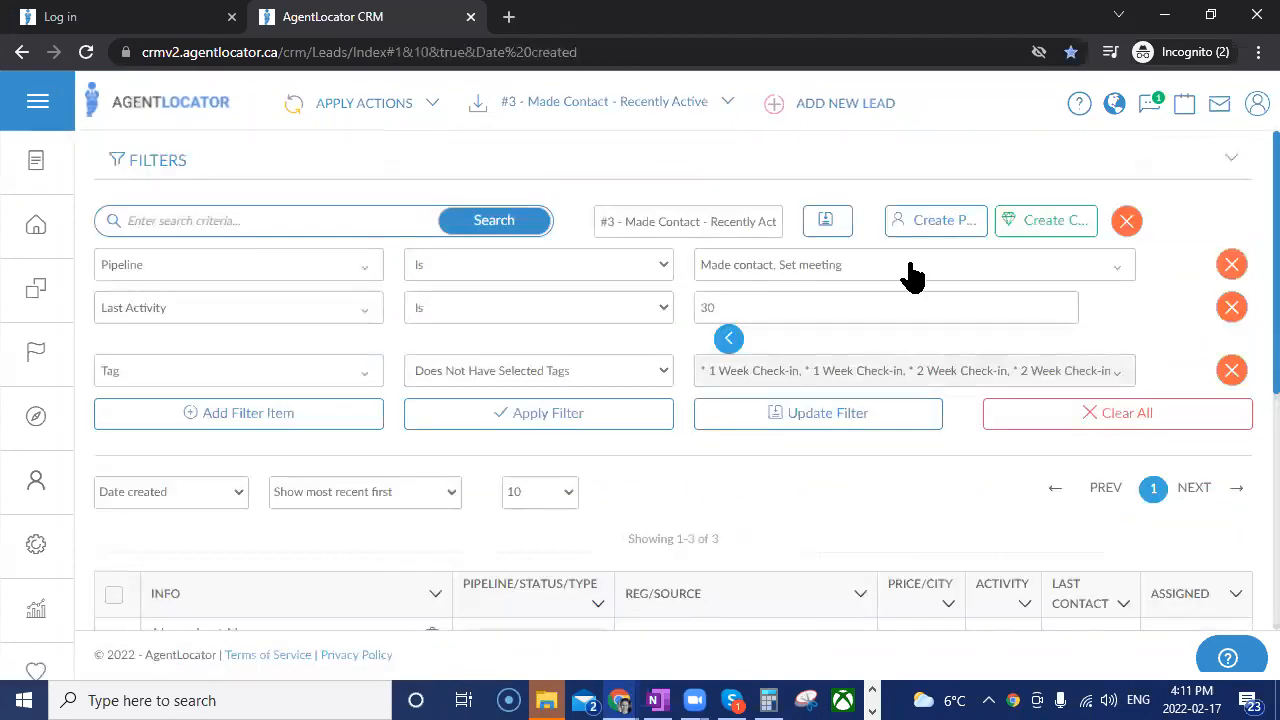
click(740, 488)
click(727, 518)
click(716, 548)
click(747, 270)
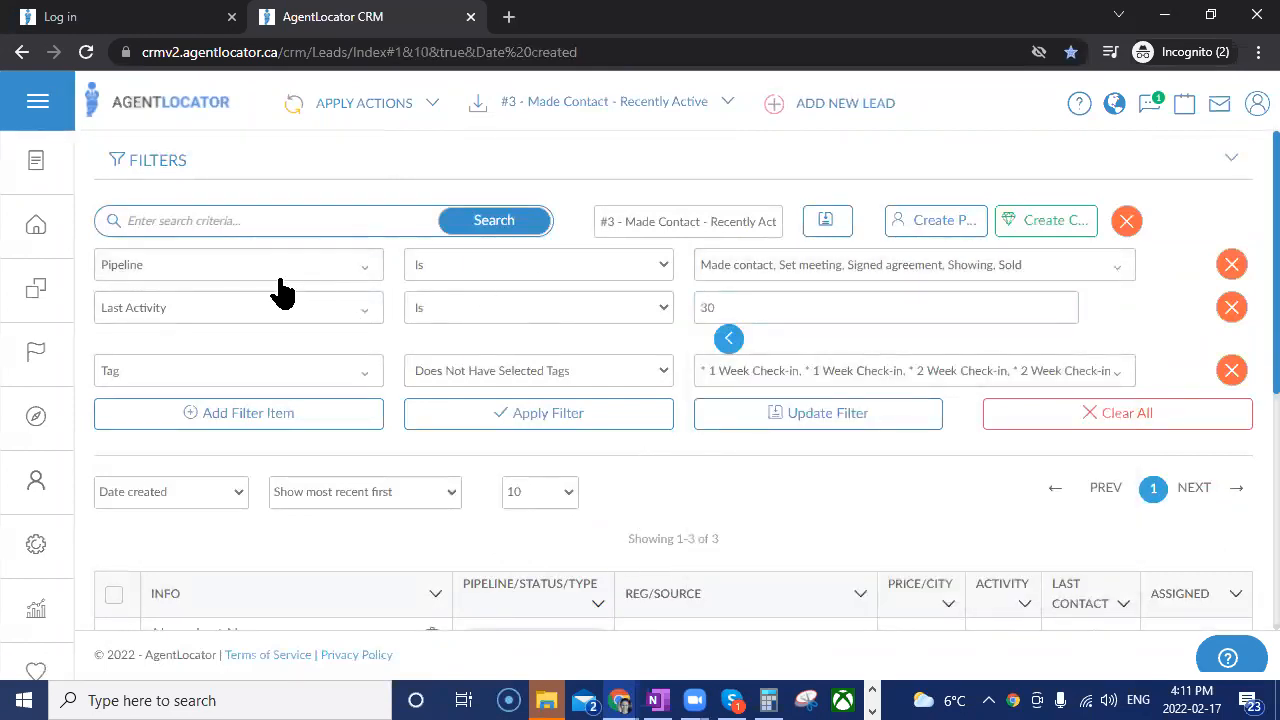
Remove Sold from the stages selected in the Pipeline criterion.
click(745, 268)
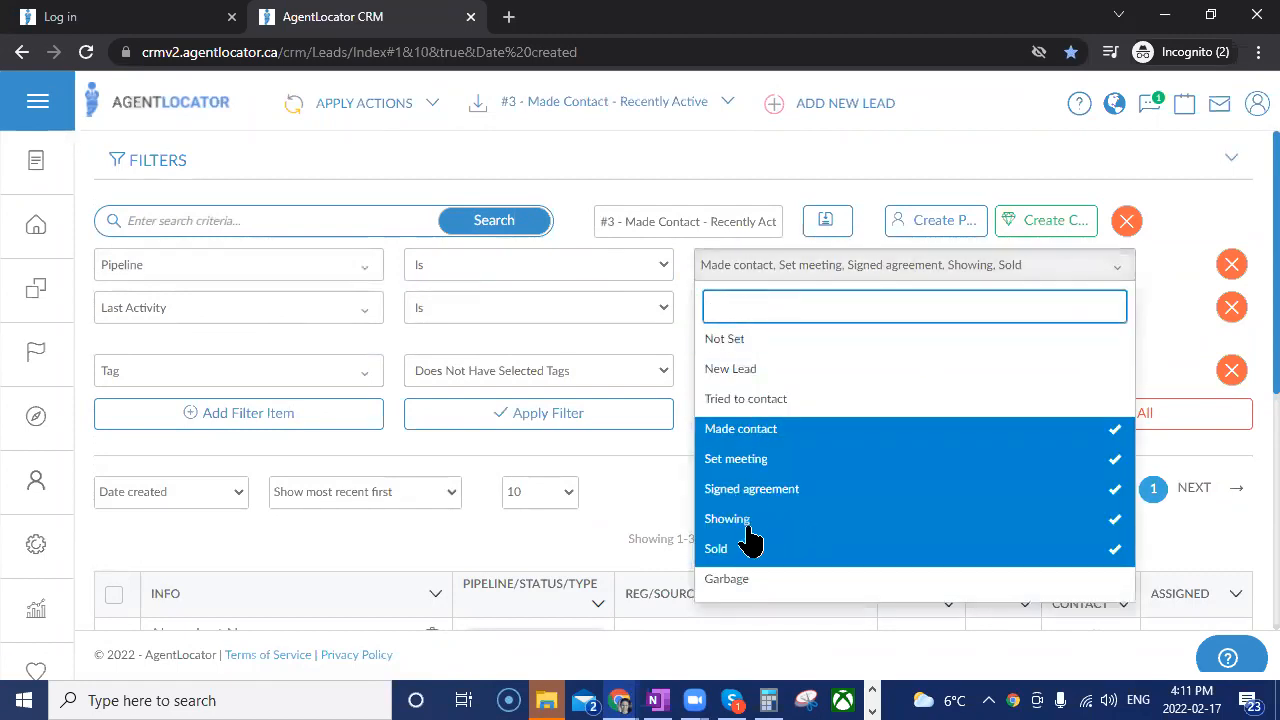
click(772, 560)
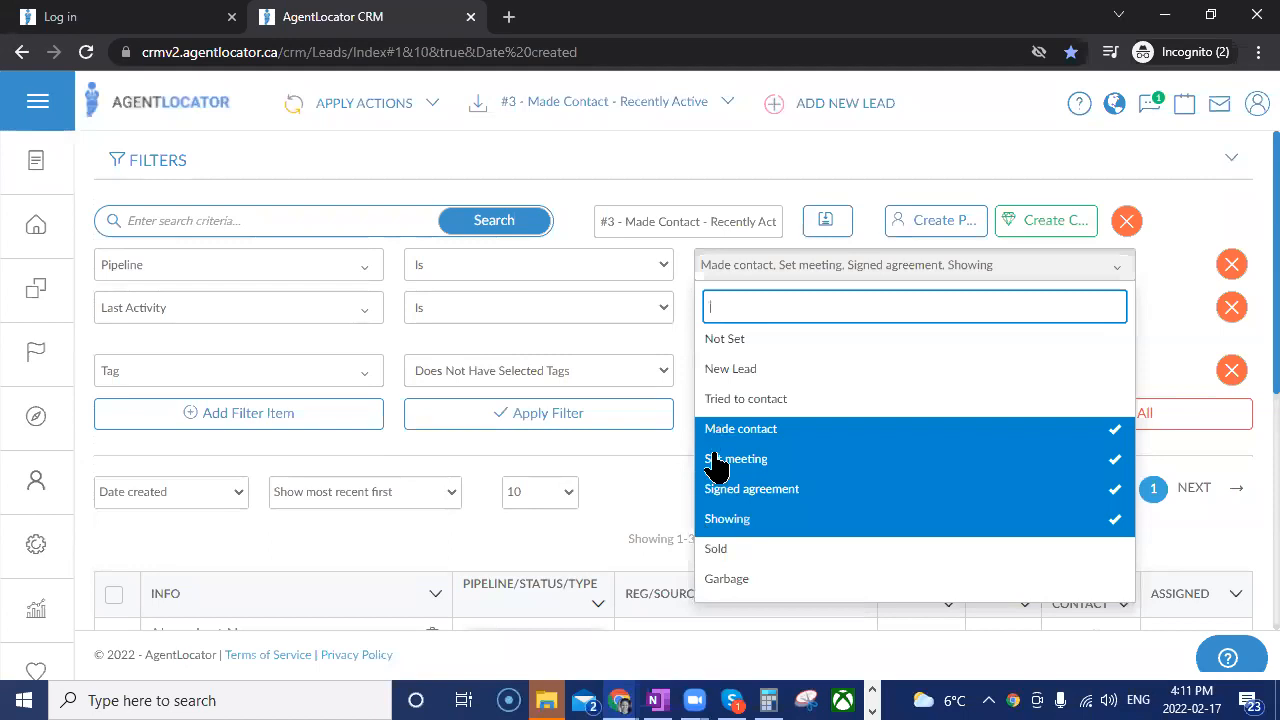
click(648, 454)
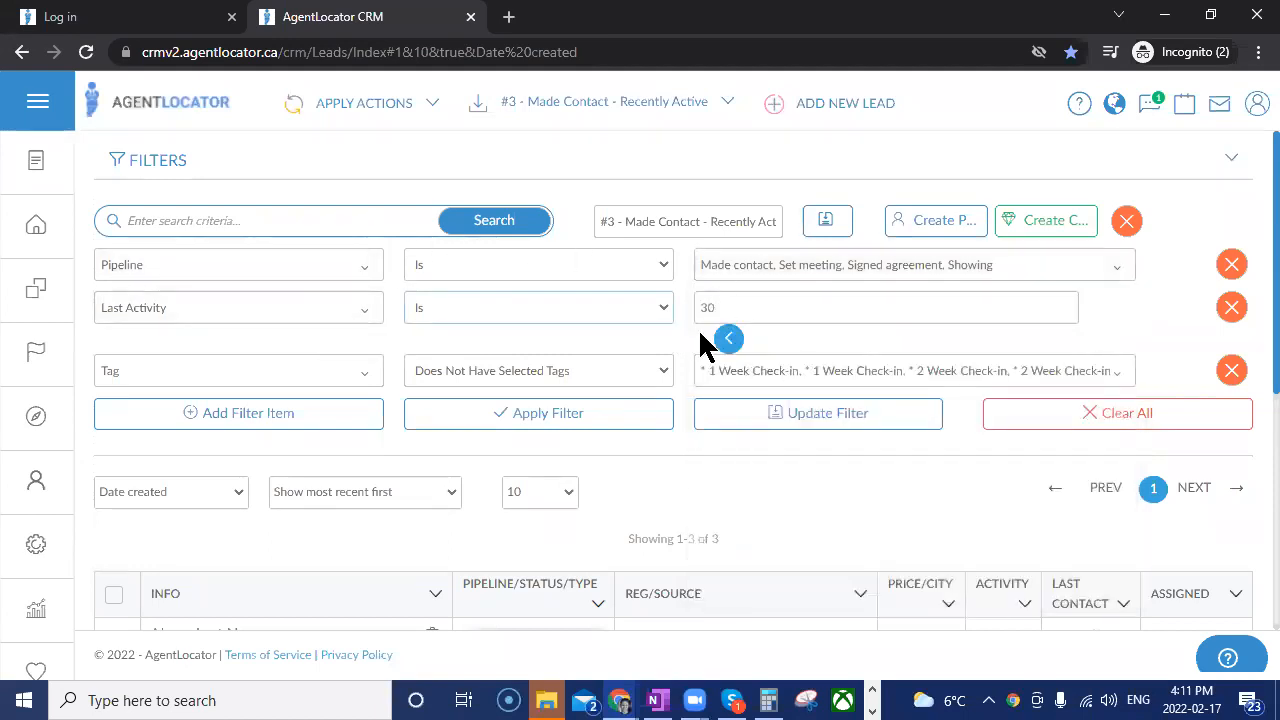
Reset the Last Activity criterion's date range to All Leads Within Last # of Days and enter 30 days.
click(733, 341)
click(778, 310)
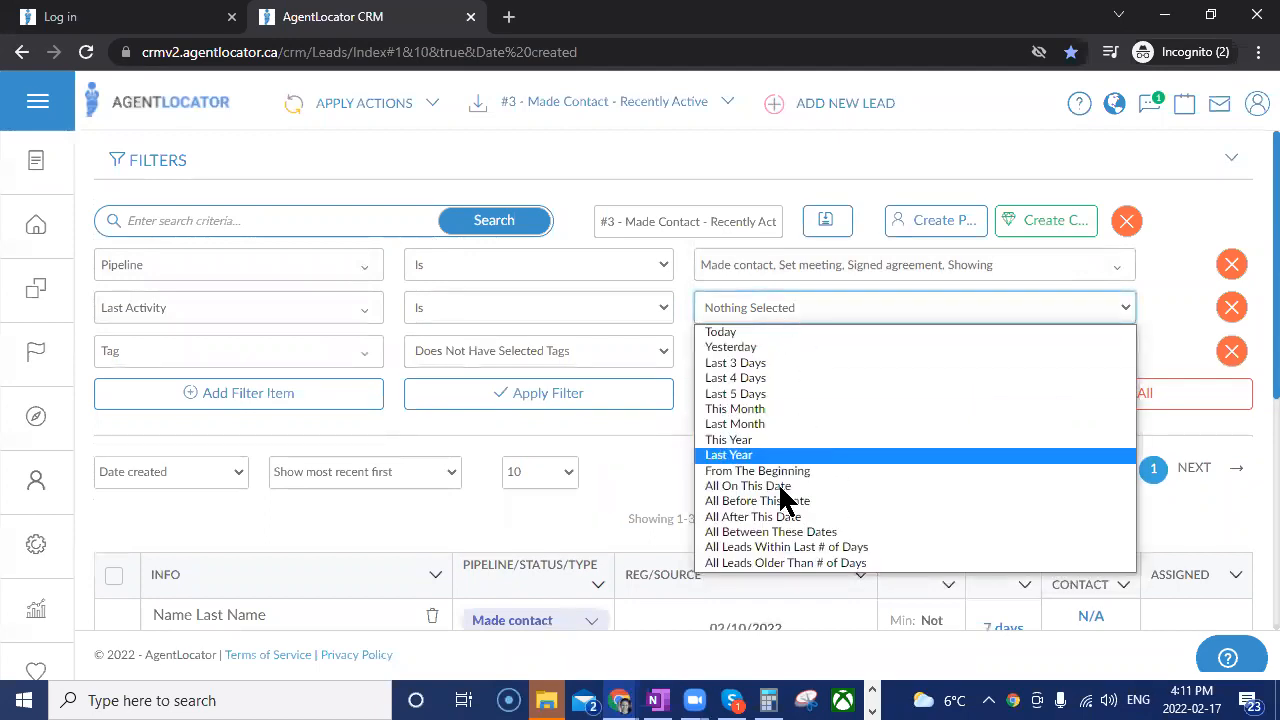
click(768, 547)
click(737, 306)
text(30)
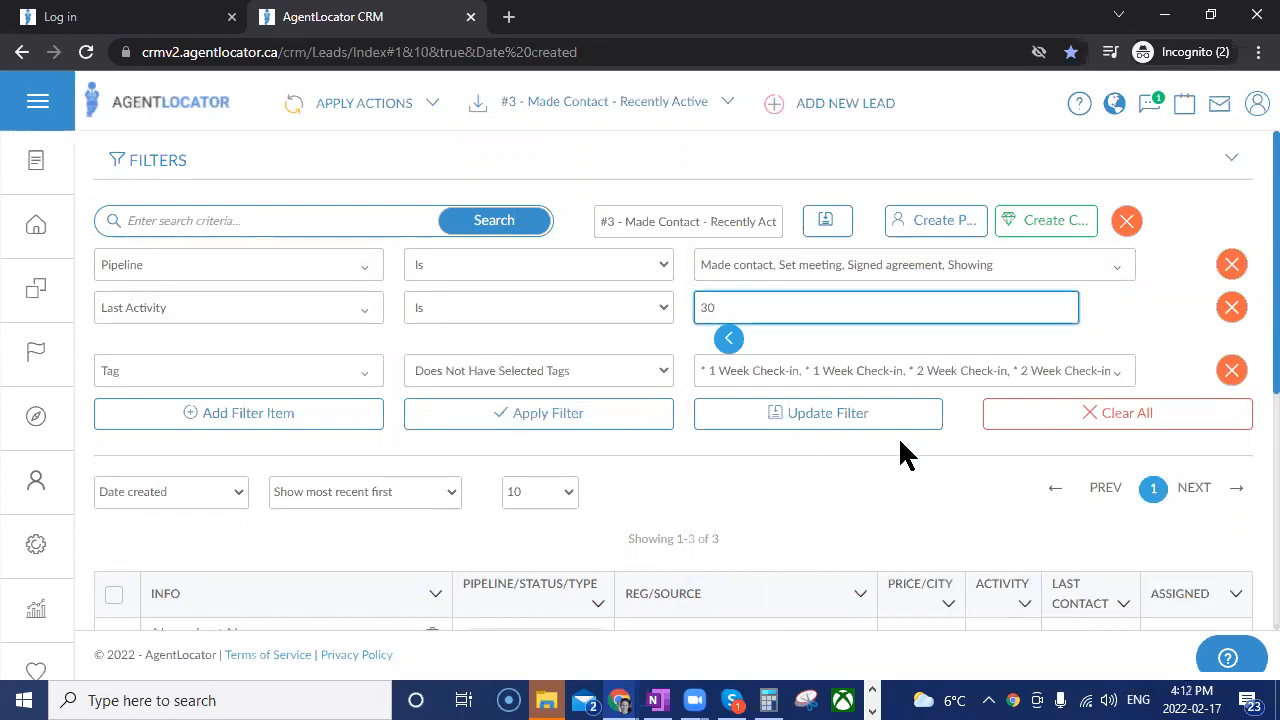
Add the tags * 1 Week Check-ins, * Quarterly Check-in and * Quarterly Check-Ins to the Does Not Have Selected Tags criterion.
scroll(928, 460, down, 1)
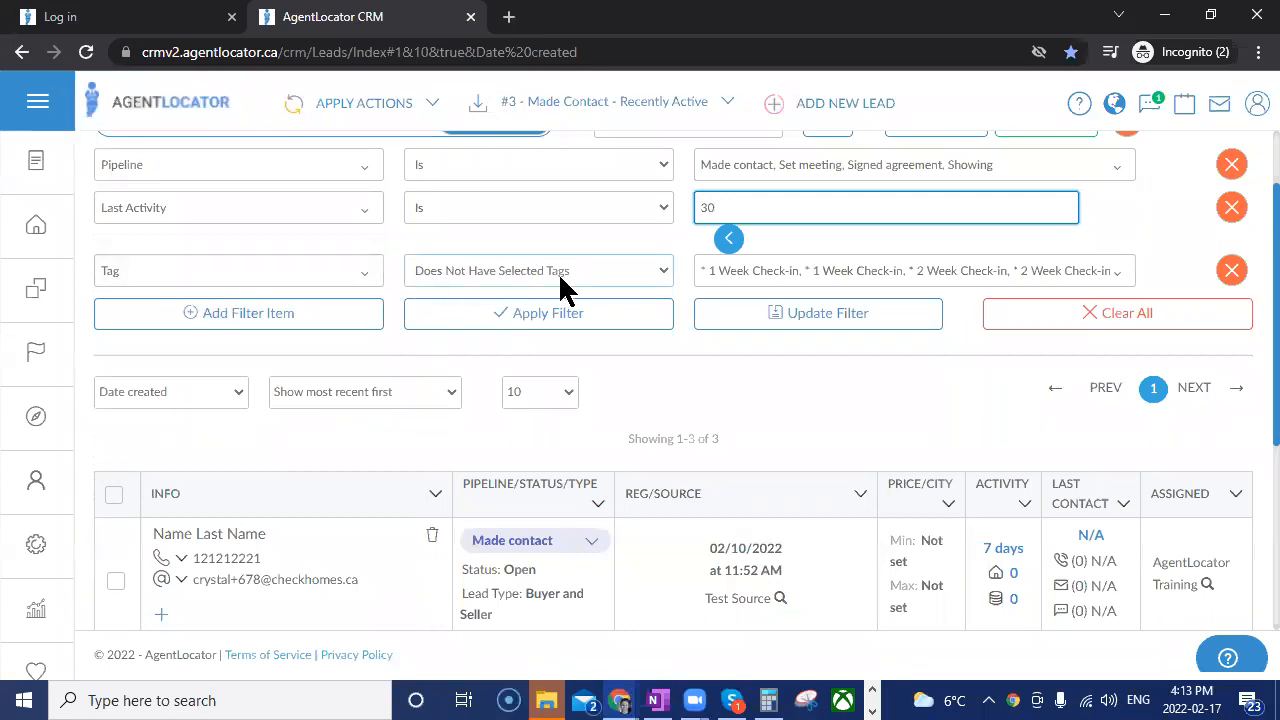
click(745, 282)
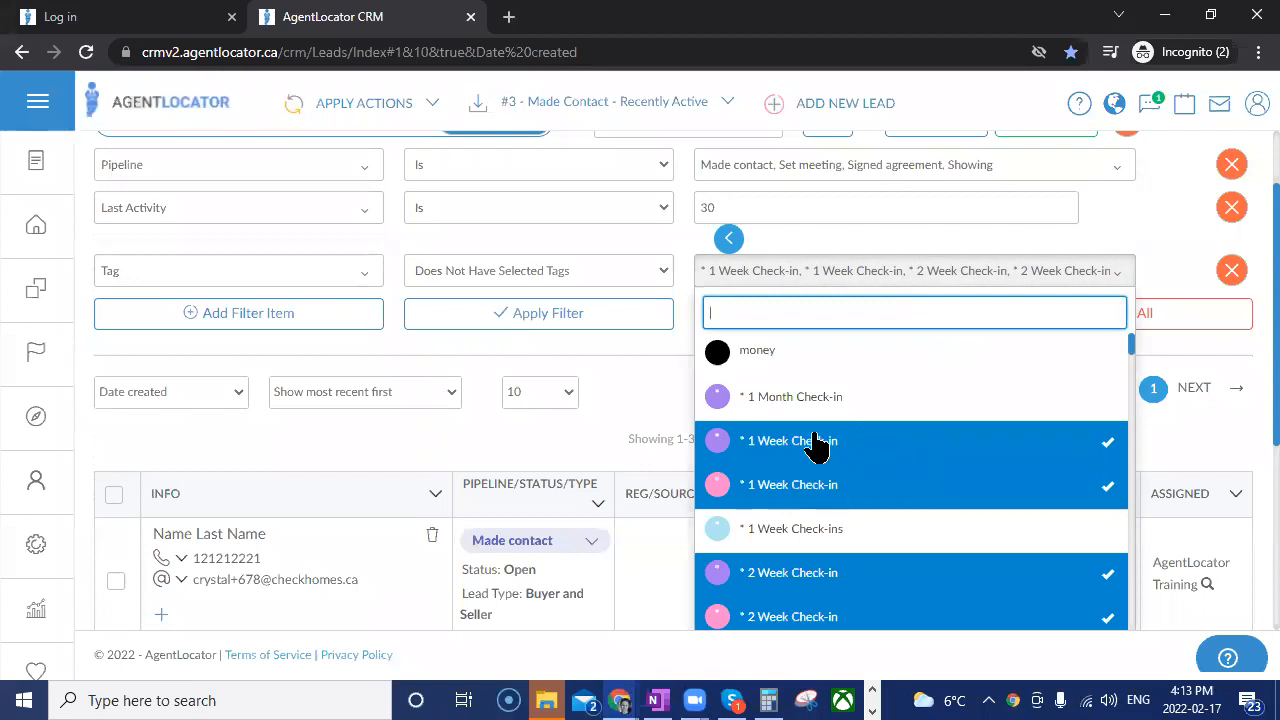
click(823, 545)
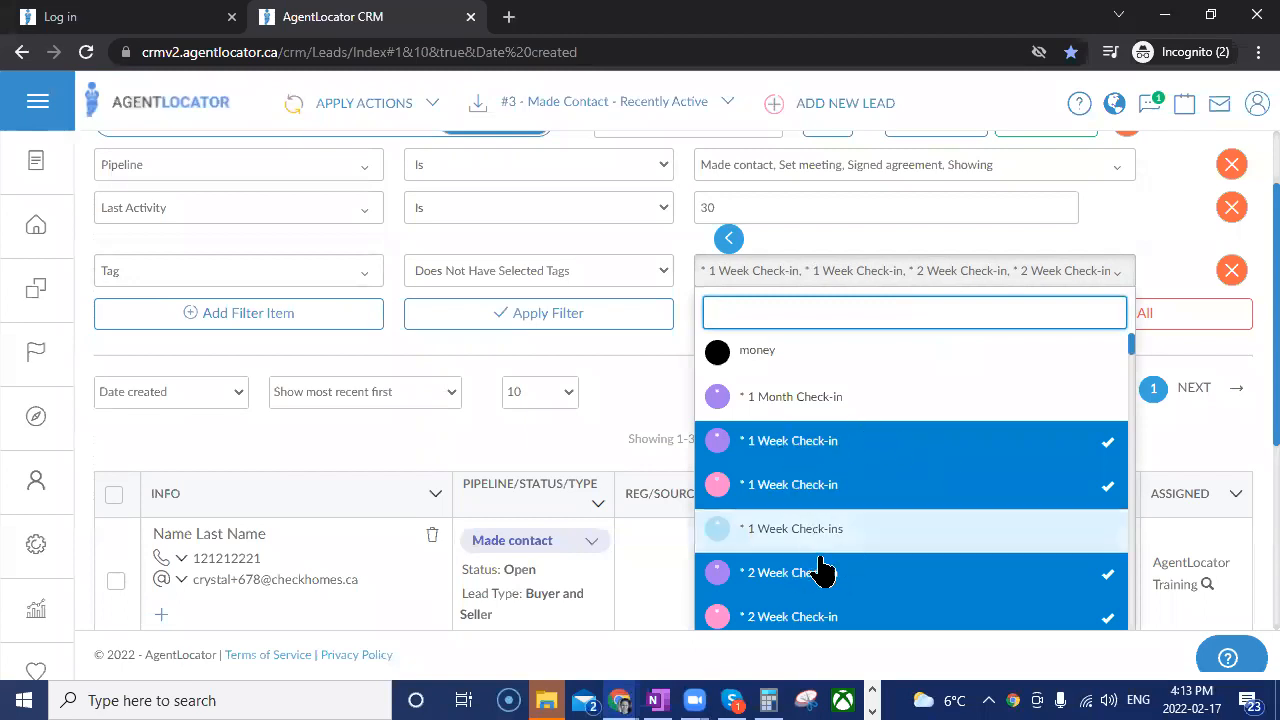
scroll(849, 484, down, 2)
click(826, 408)
scroll(868, 532, up, 1)
click(868, 534)
scroll(840, 555, down, 3)
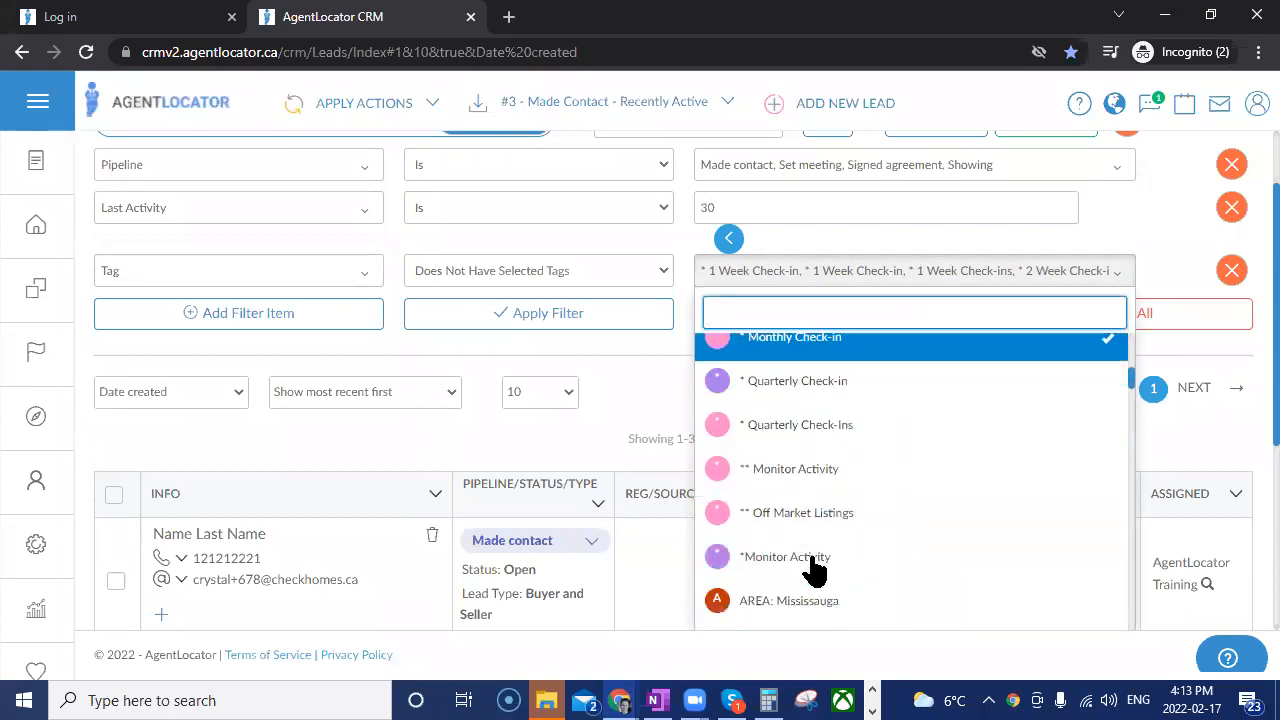
scroll(790, 550, up, 1)
click(790, 481)
click(800, 525)
scroll(850, 520, up, 6)
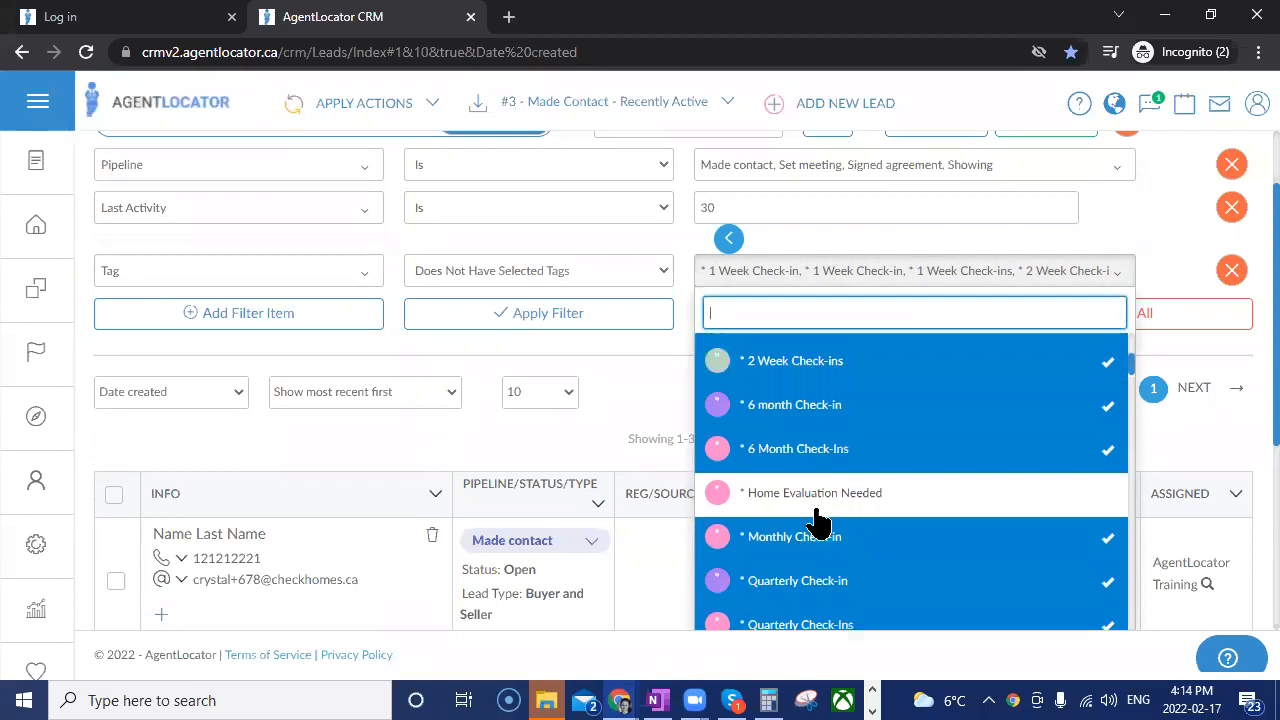
Add the * 1 Month Check-in tag to the excluded tags, leave money unselected and save the changes to the existing filter.
click(790, 352)
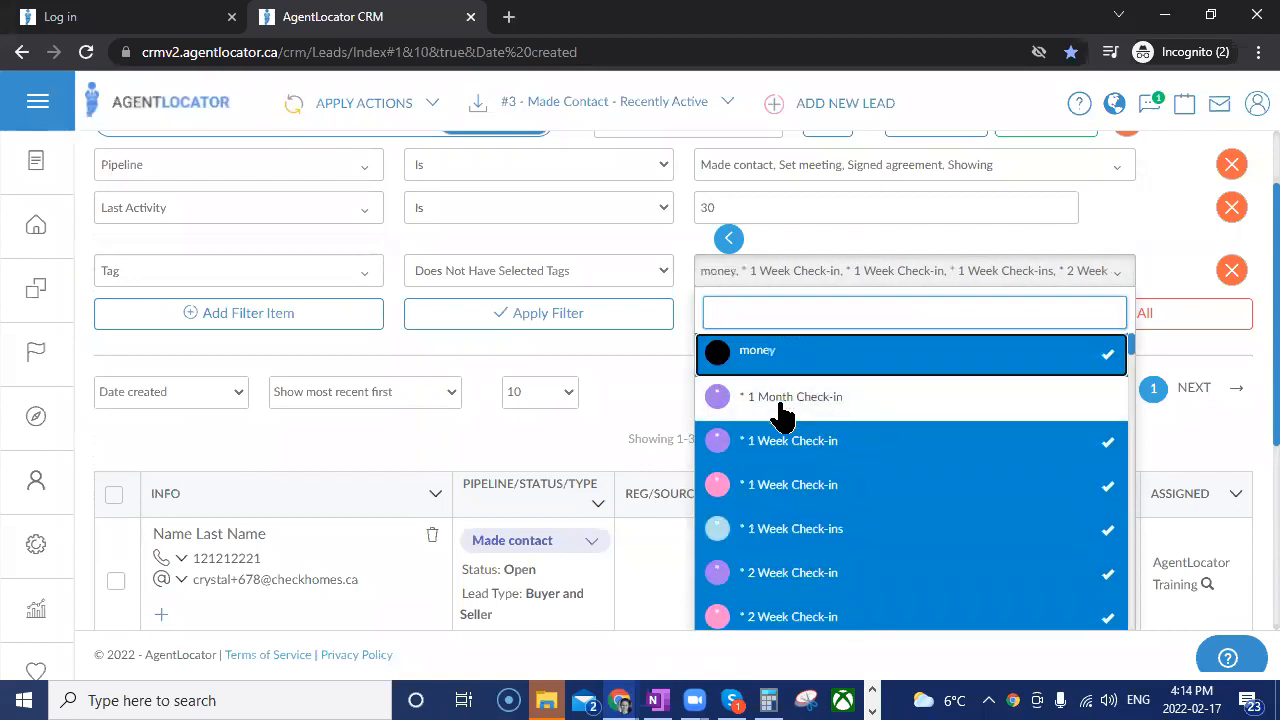
click(782, 405)
click(808, 348)
click(684, 421)
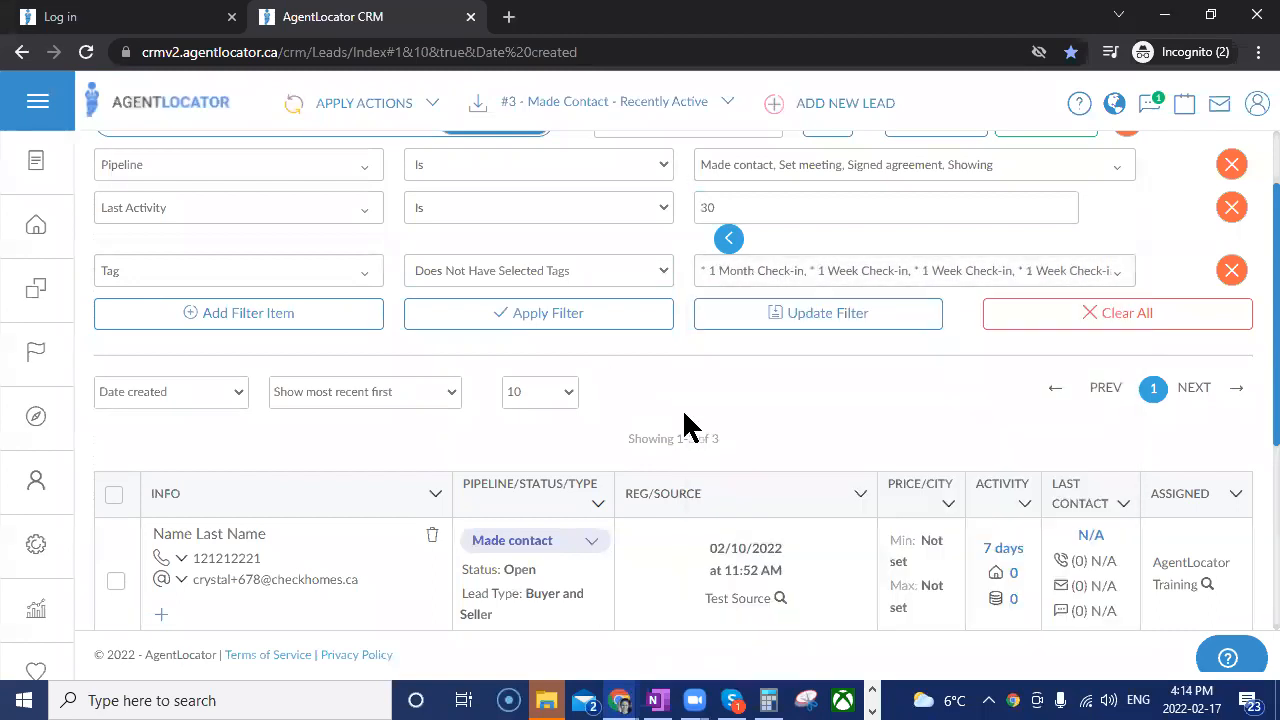
click(803, 320)
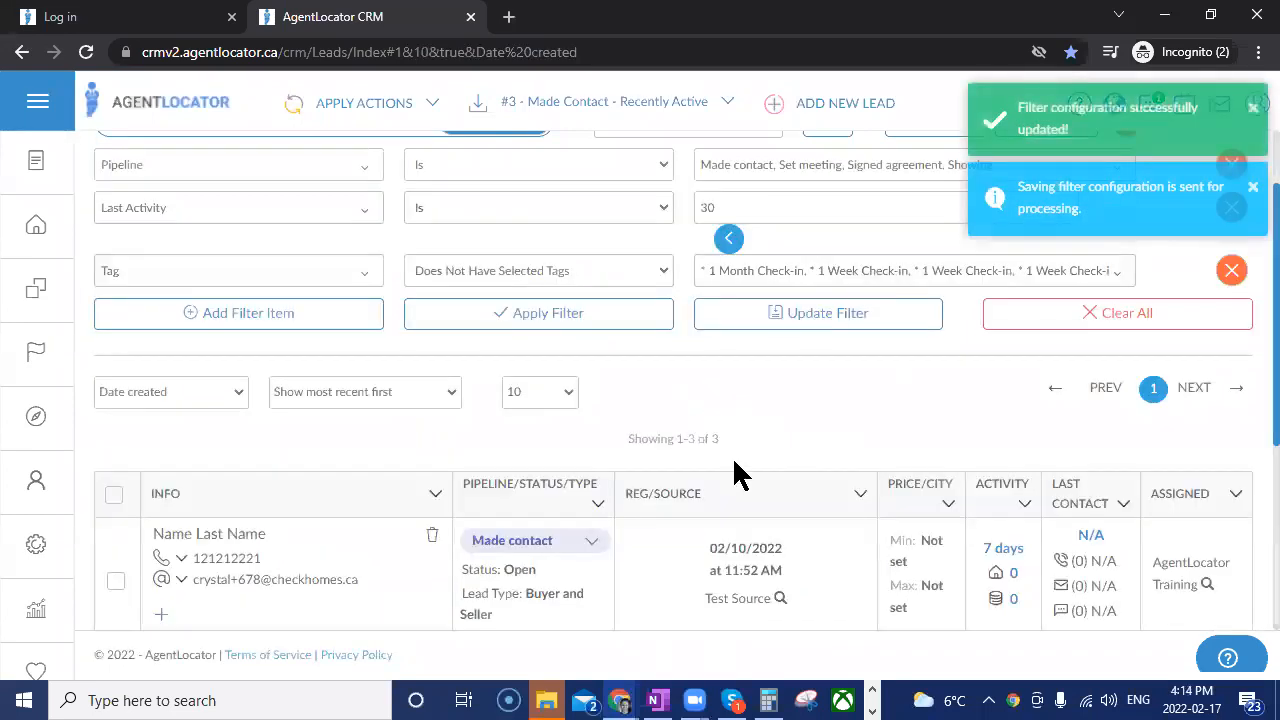
Look over the check-in filters among the company filters and review the activity and last contact of the filtered leads.
click(645, 104)
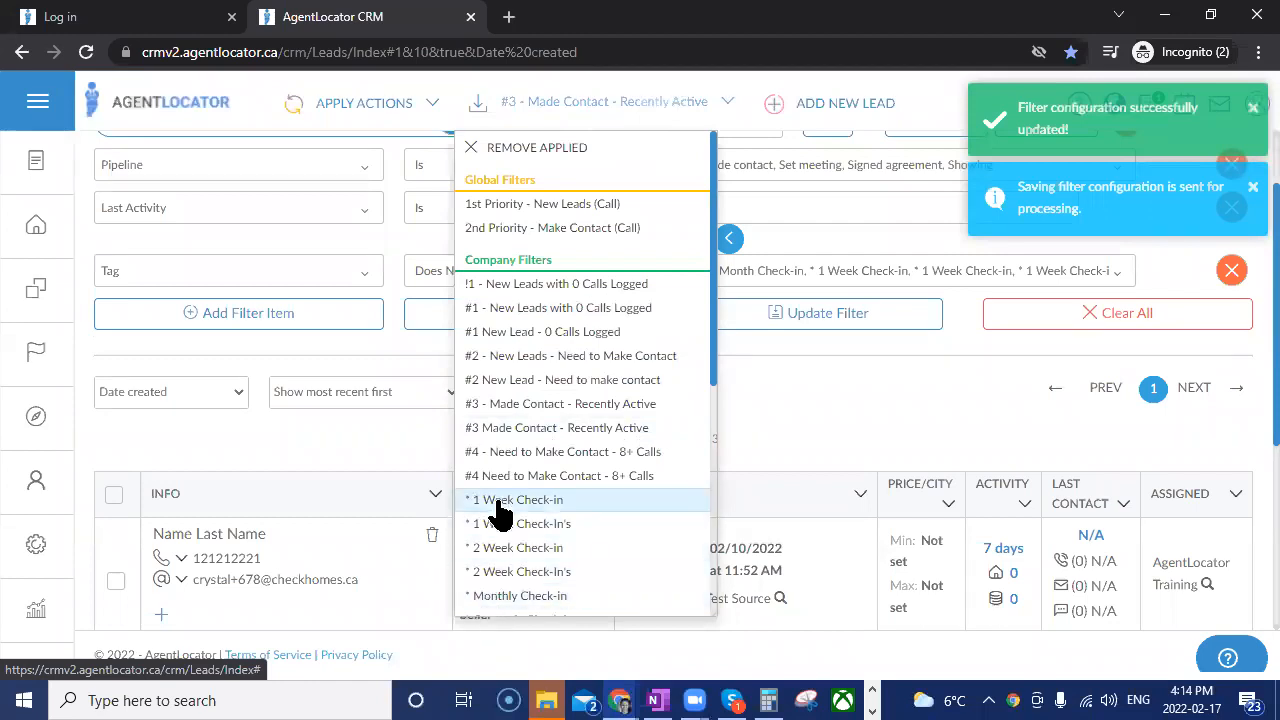
click(795, 405)
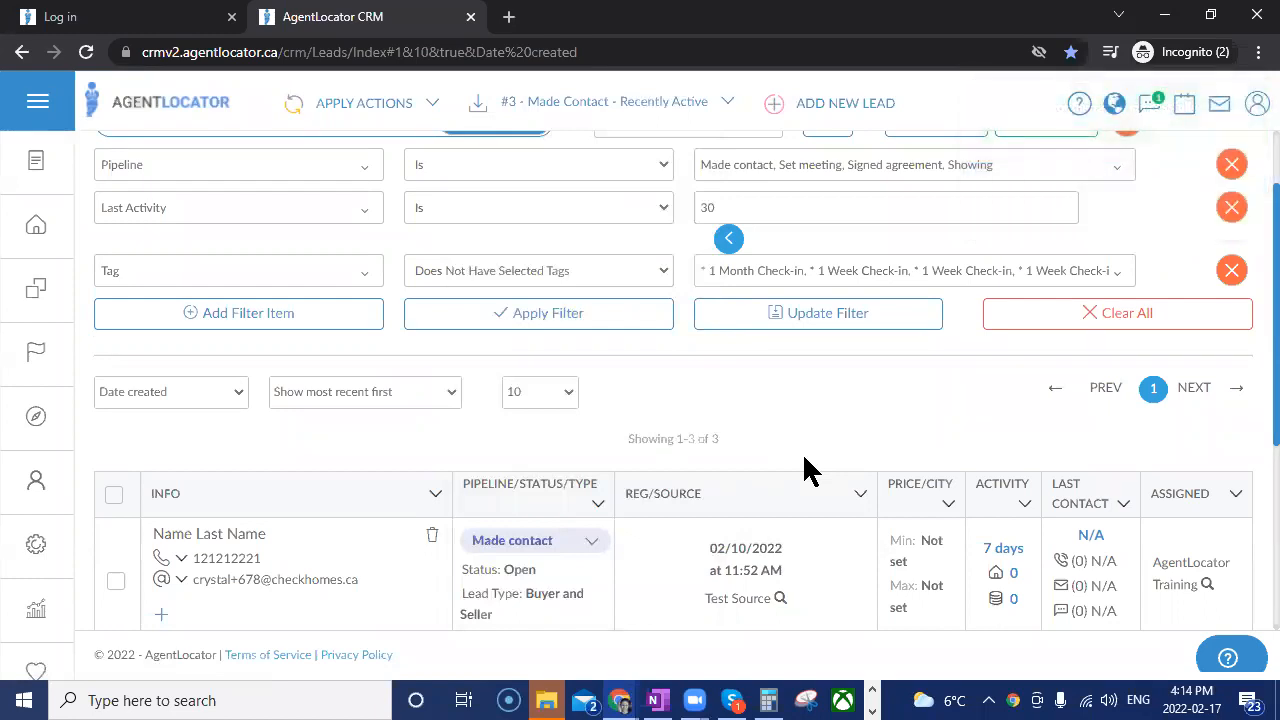
scroll(785, 458, down, 1)
scroll(780, 458, down, 1)
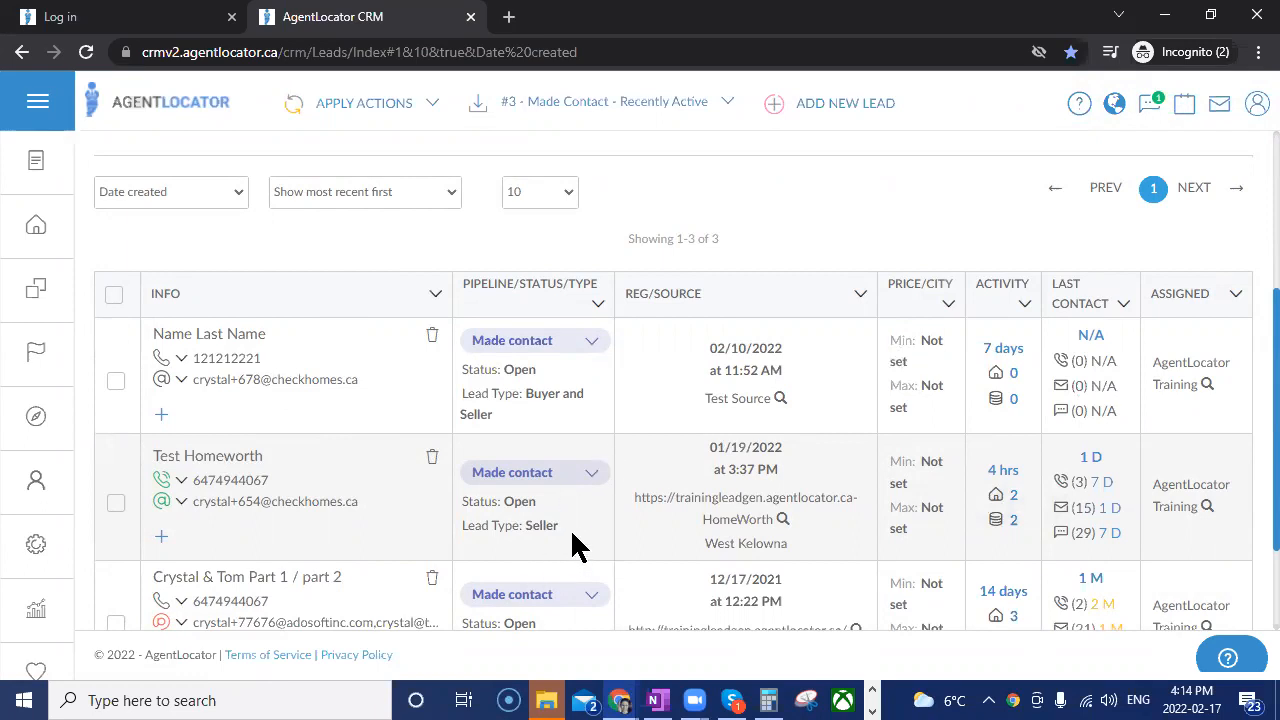
scroll(575, 545, down, 1)
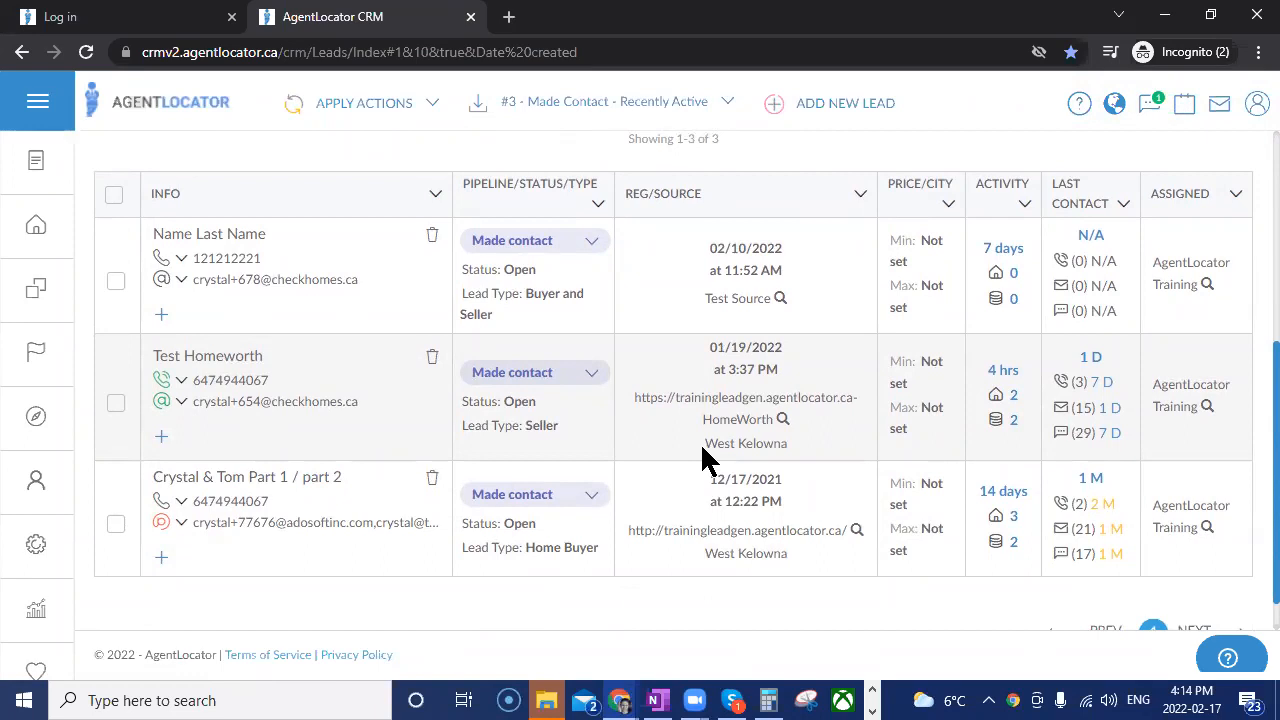
scroll(725, 530, up, 2)
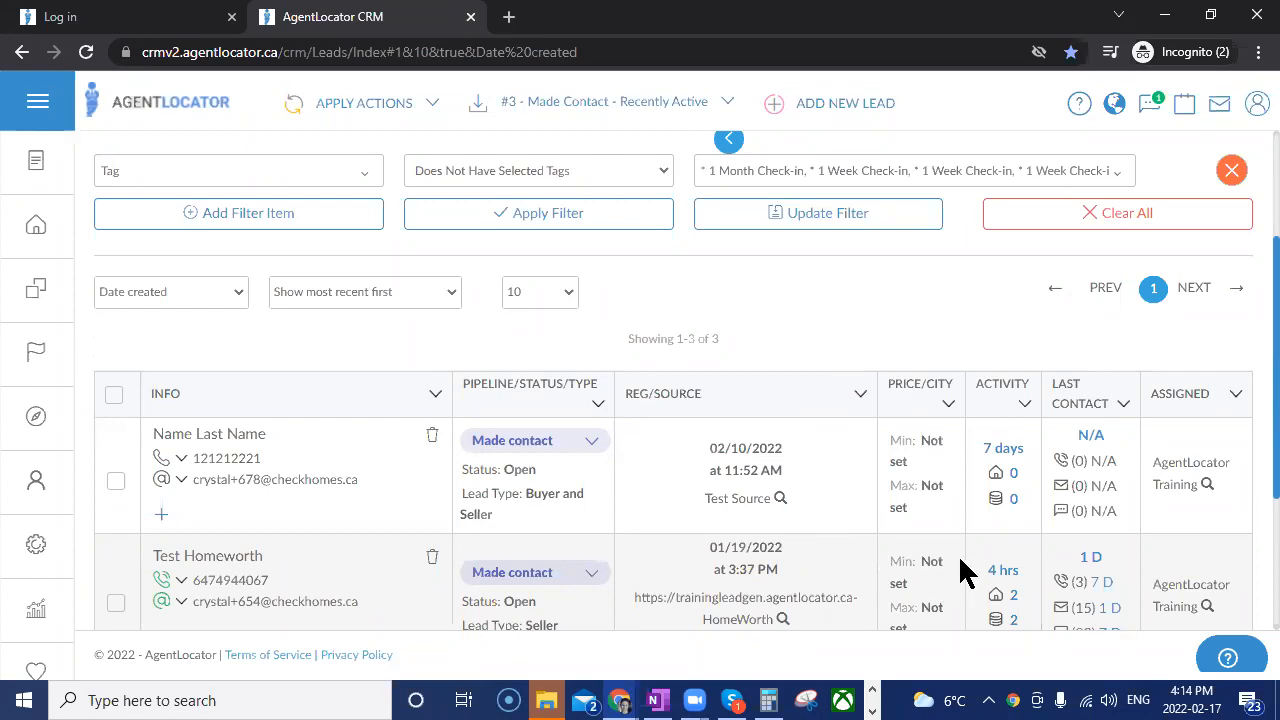
scroll(963, 548, up, 1)
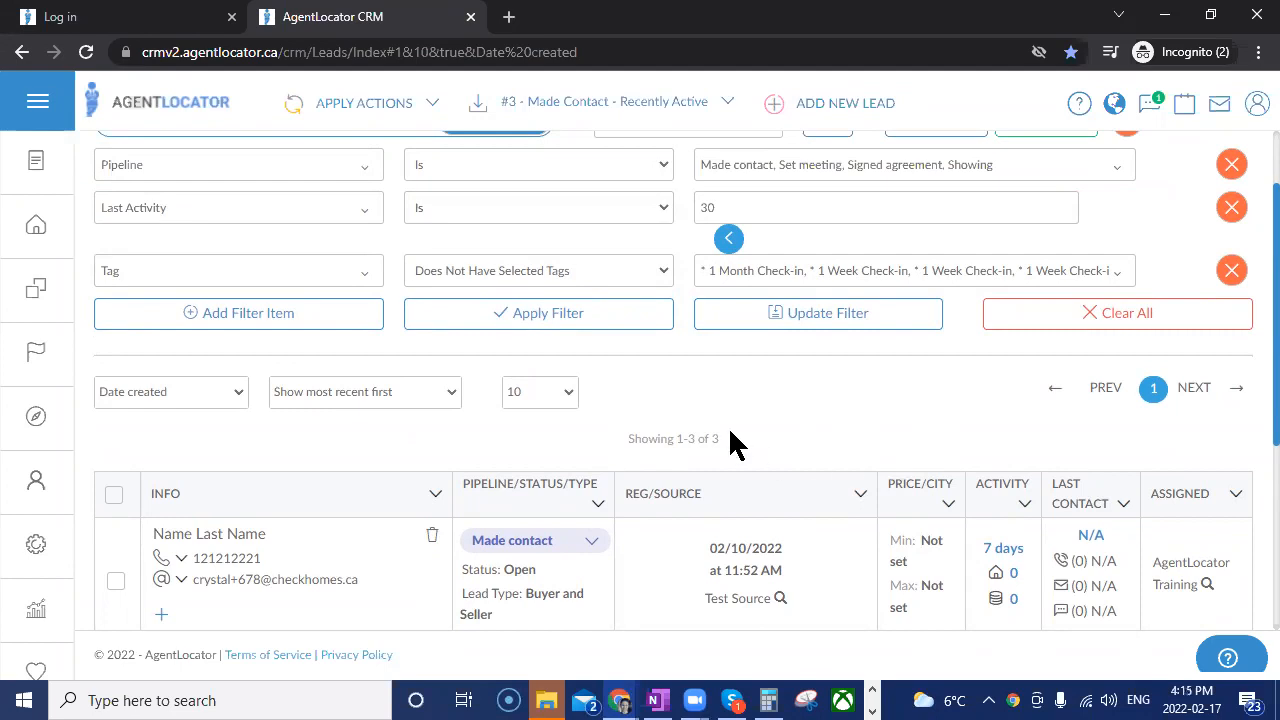
Try adding a Was Not Contacted By Phone criterion, look at its date range options and remove the criterion.
click(881, 206)
click(236, 325)
text(was)
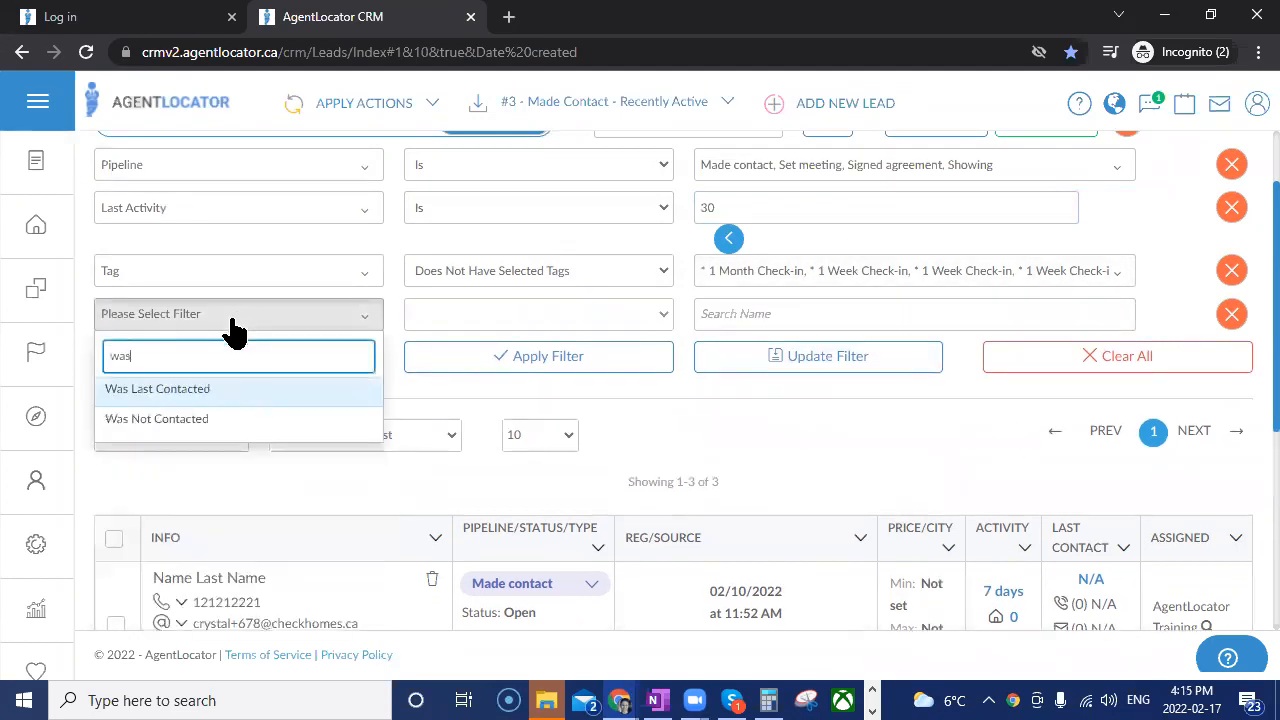
click(194, 416)
click(452, 316)
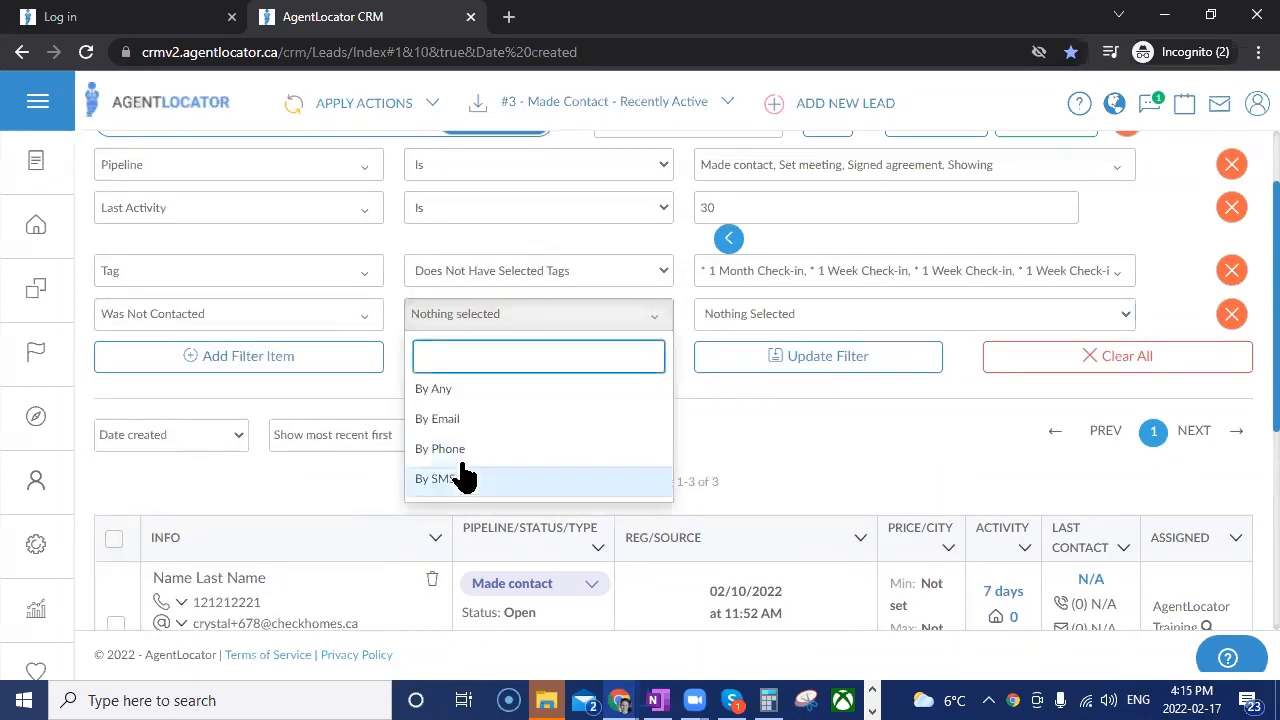
click(460, 458)
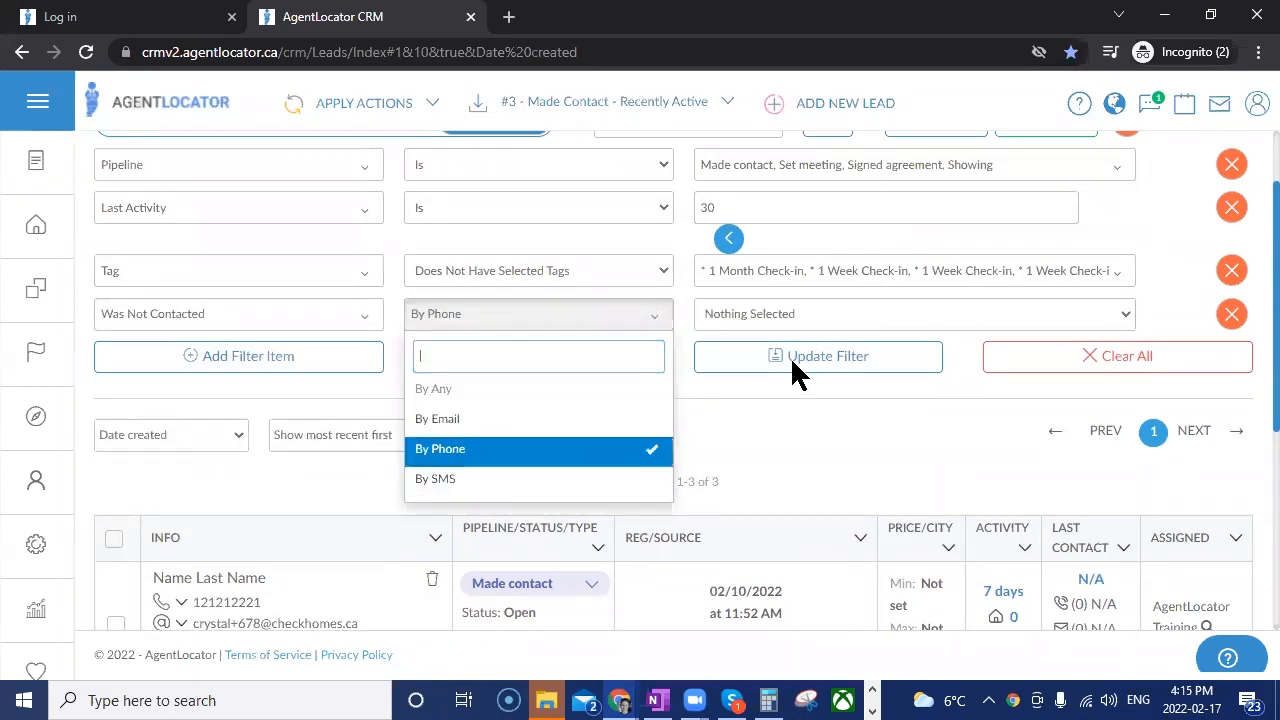
click(794, 313)
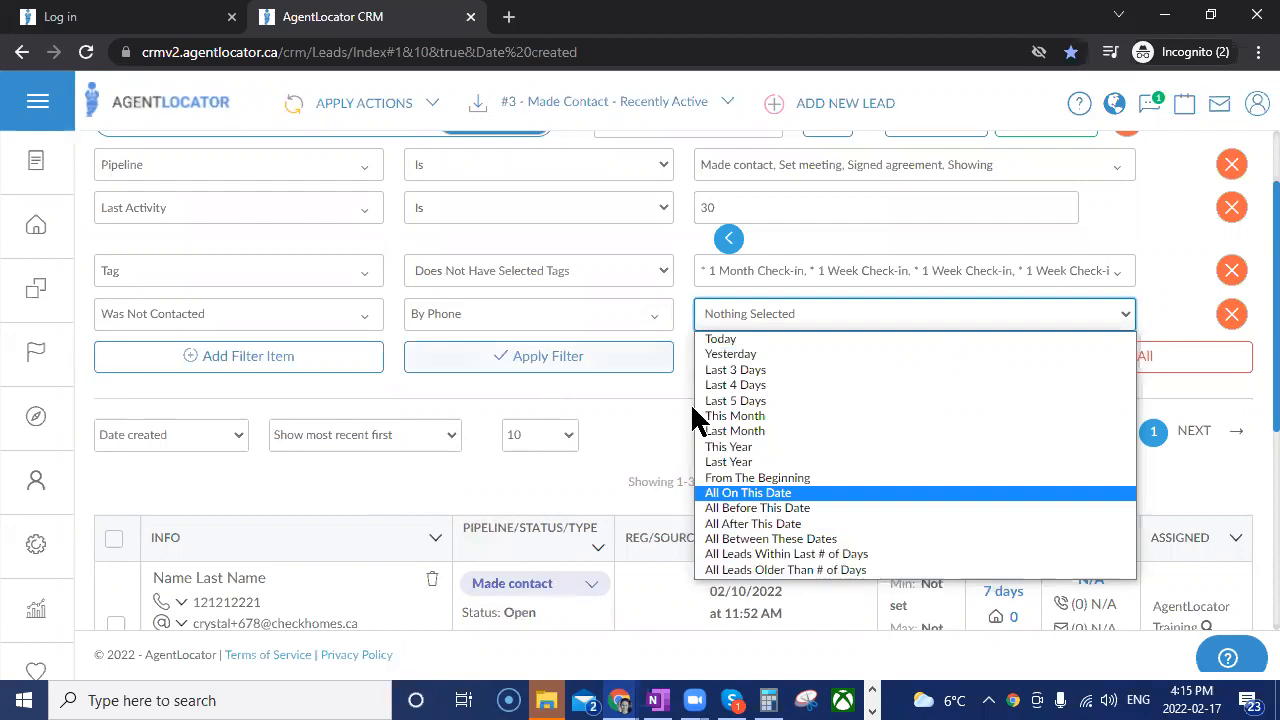
click(622, 455)
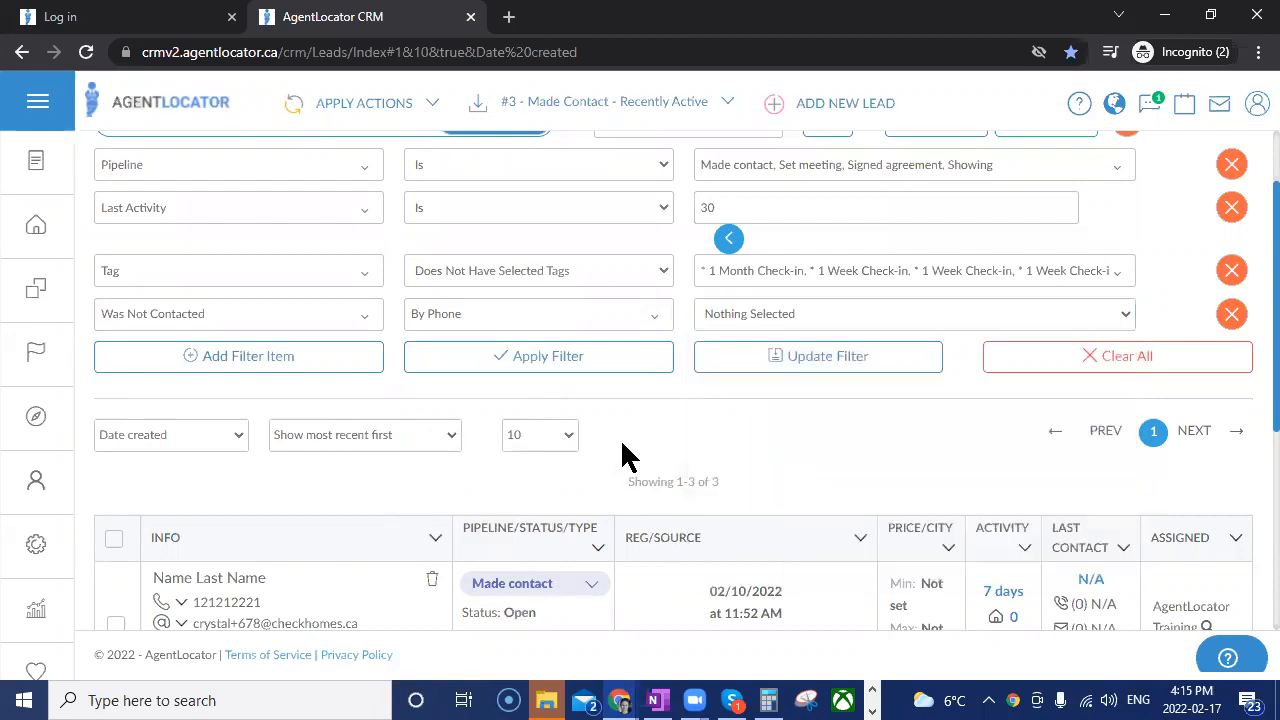
click(1230, 316)
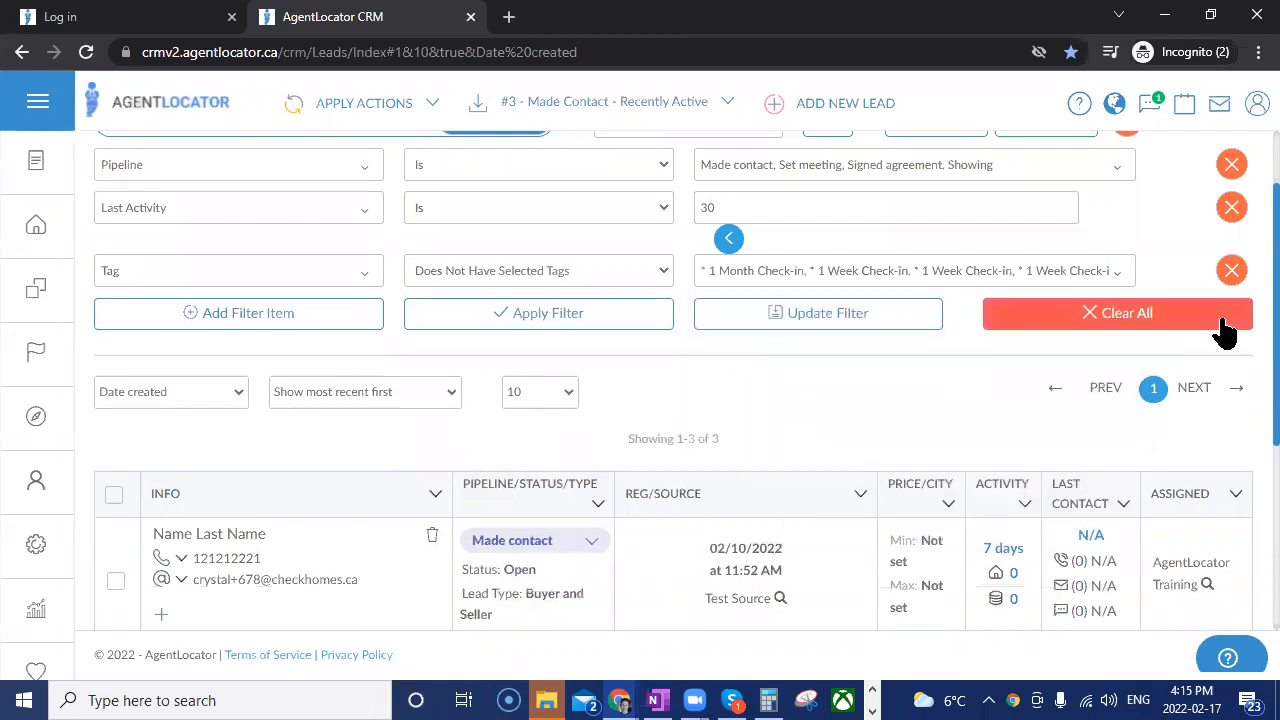
Change the Last Activity condition to Is Not, apply the filter and look through the matching leads.
scroll(868, 440, up, 1)
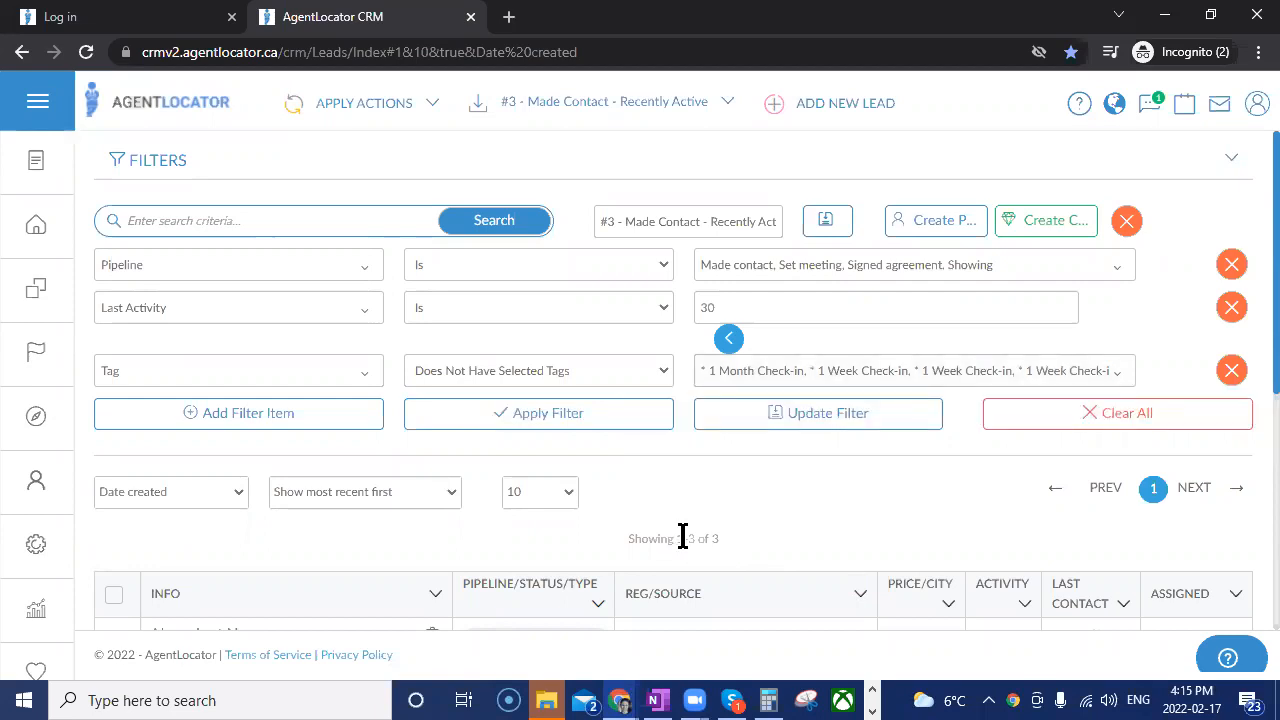
click(637, 310)
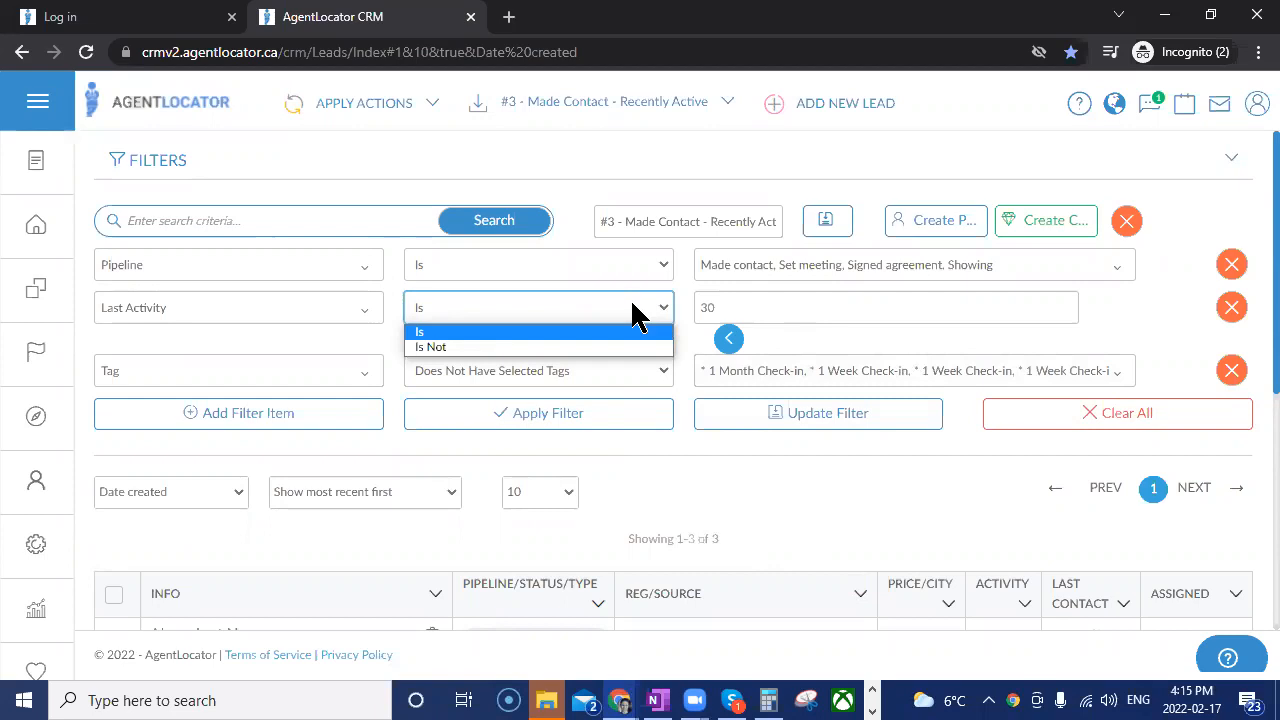
click(632, 348)
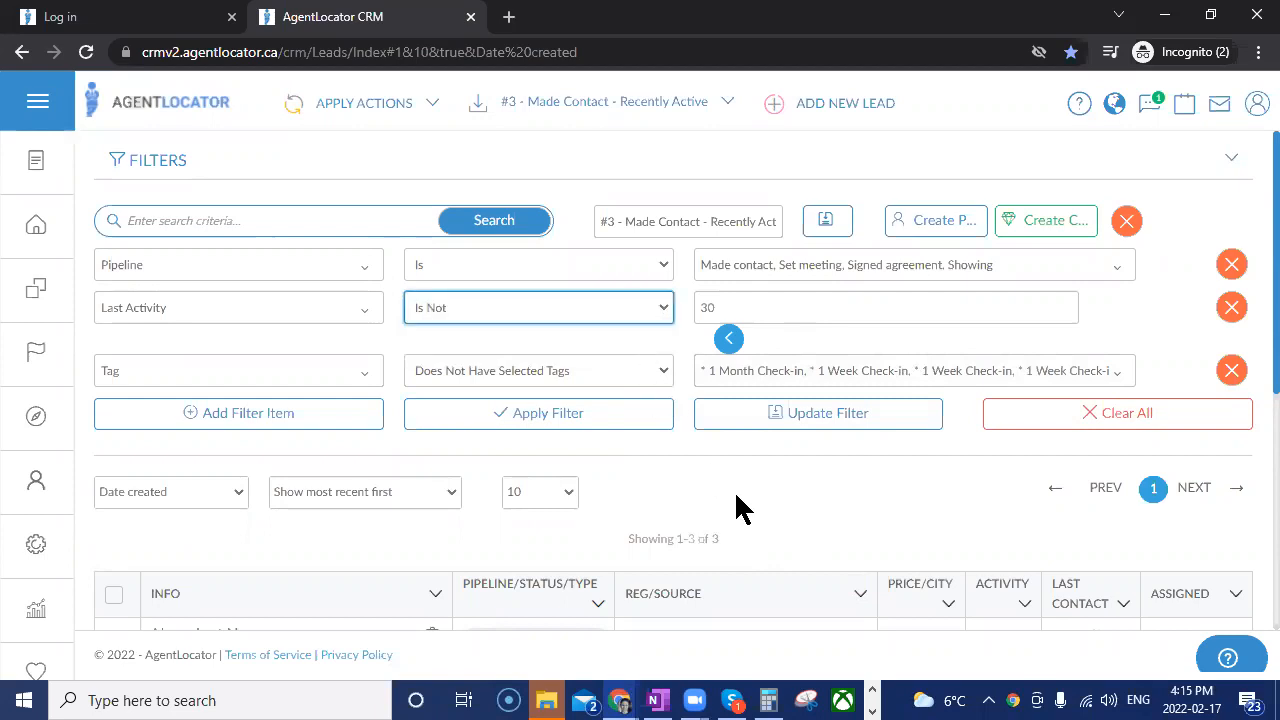
click(737, 323)
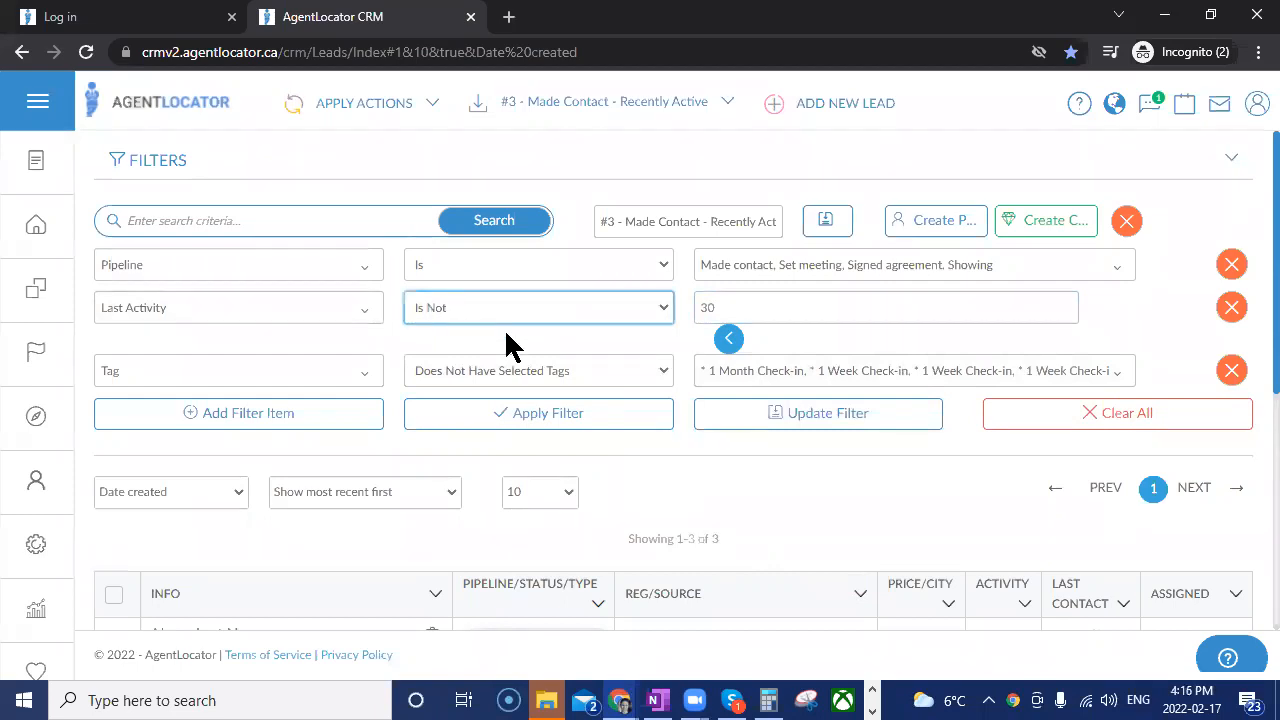
click(517, 425)
scroll(786, 505, down, 2)
scroll(786, 482, down, 2)
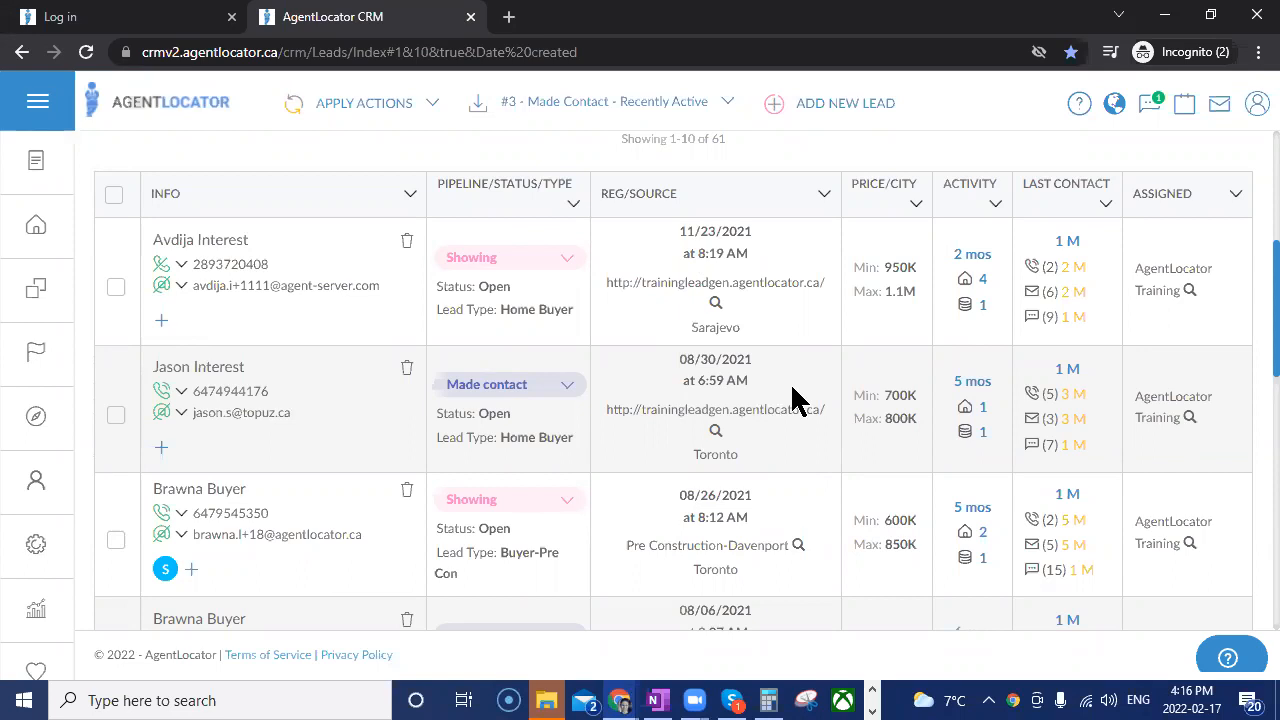
scroll(793, 400, up, 4)
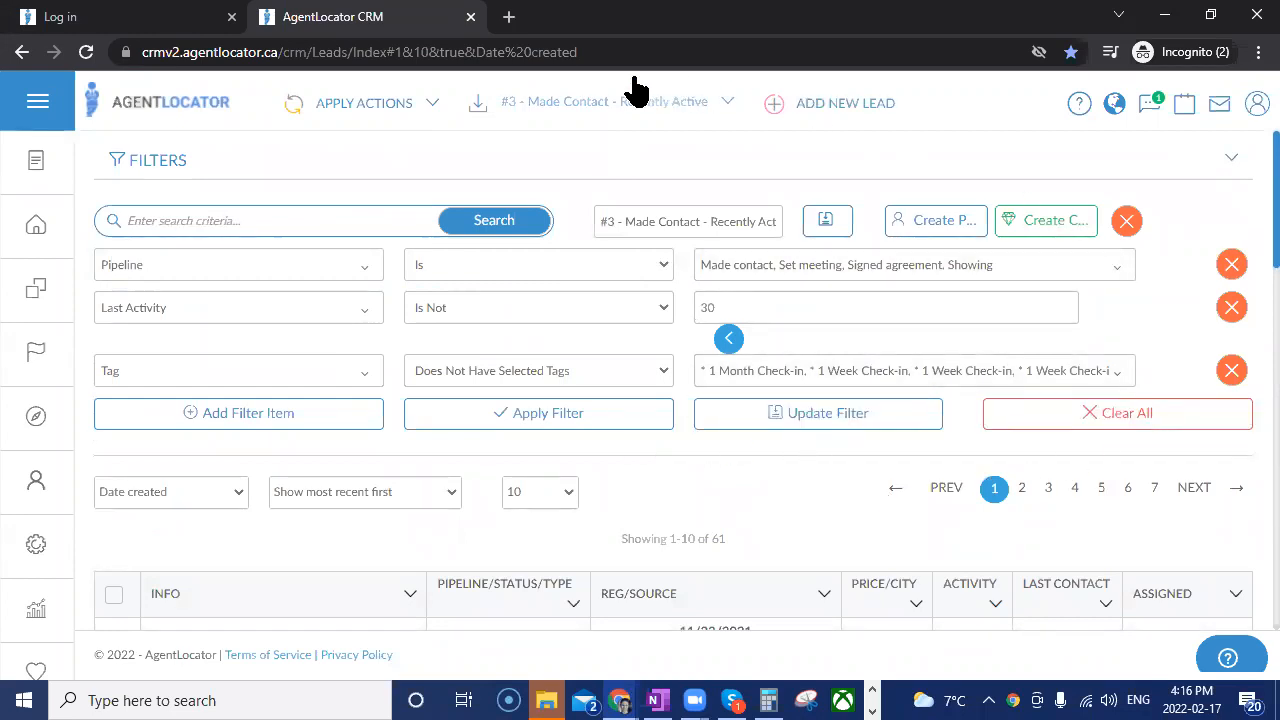
Apply the company filter "#4 - Need to Make Contact - 8+ Calls" and check its place among the numbered company filters.
click(602, 100)
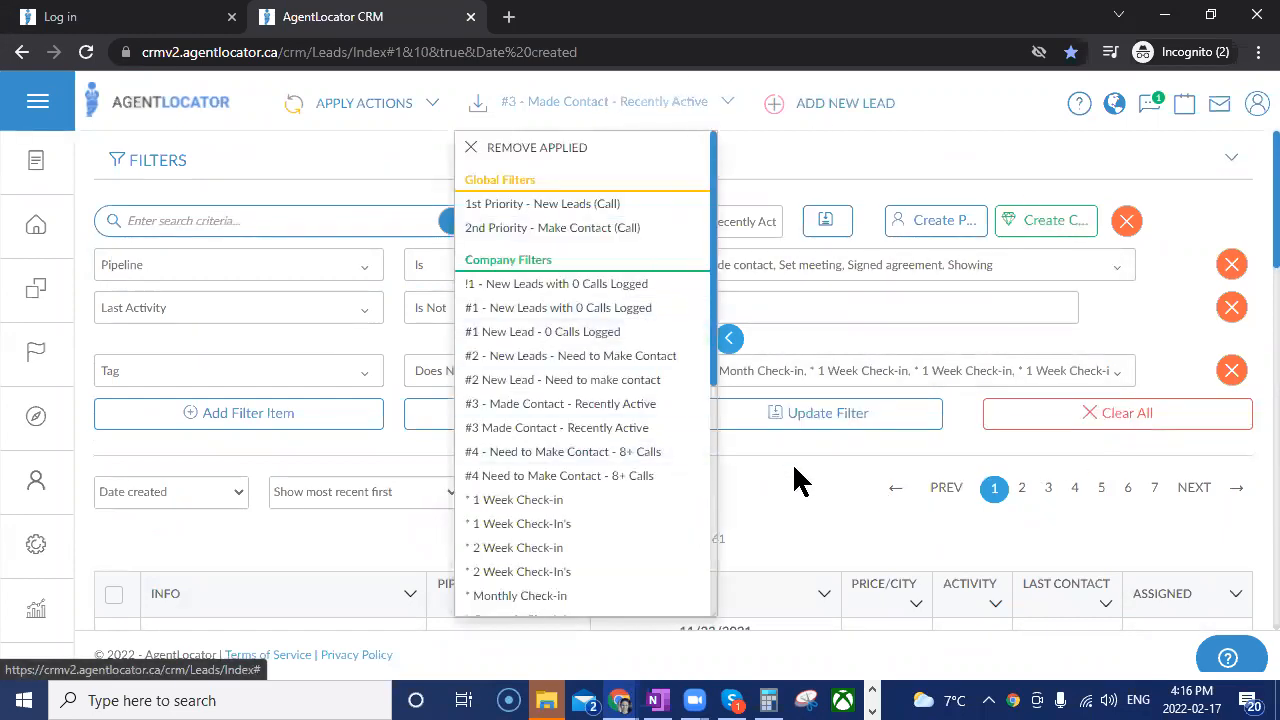
click(539, 460)
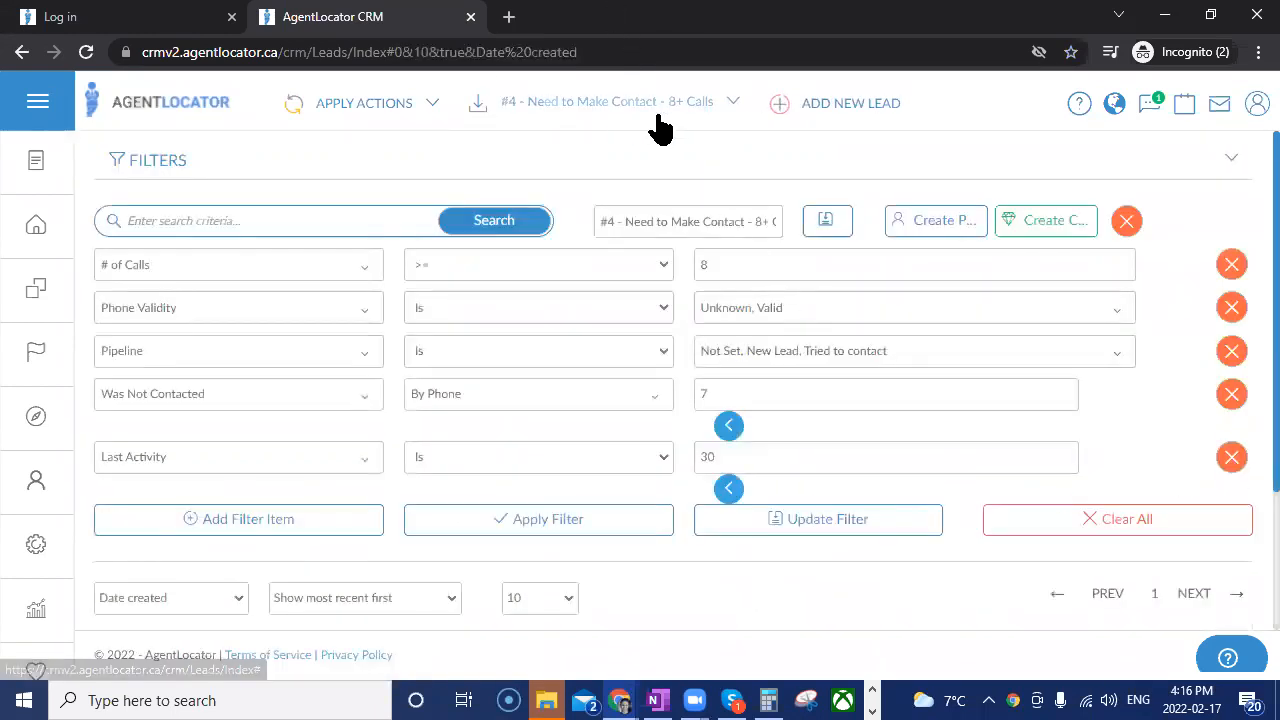
click(662, 126)
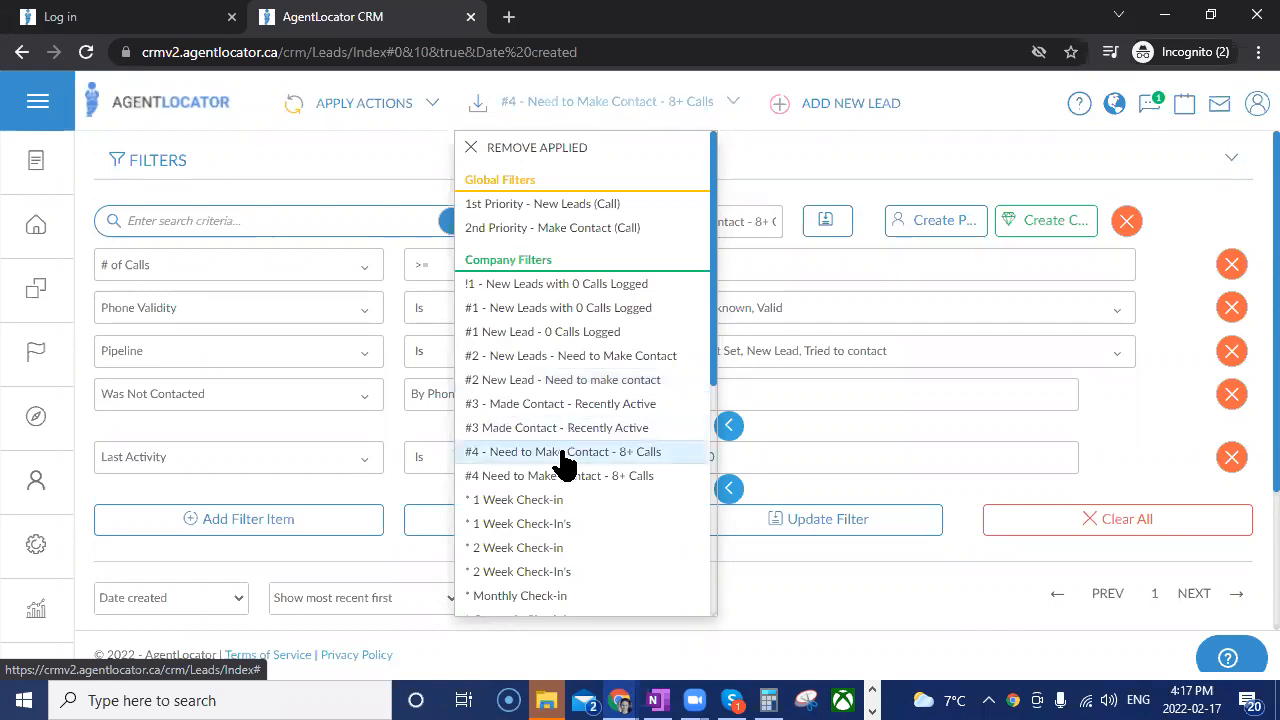
click(806, 587)
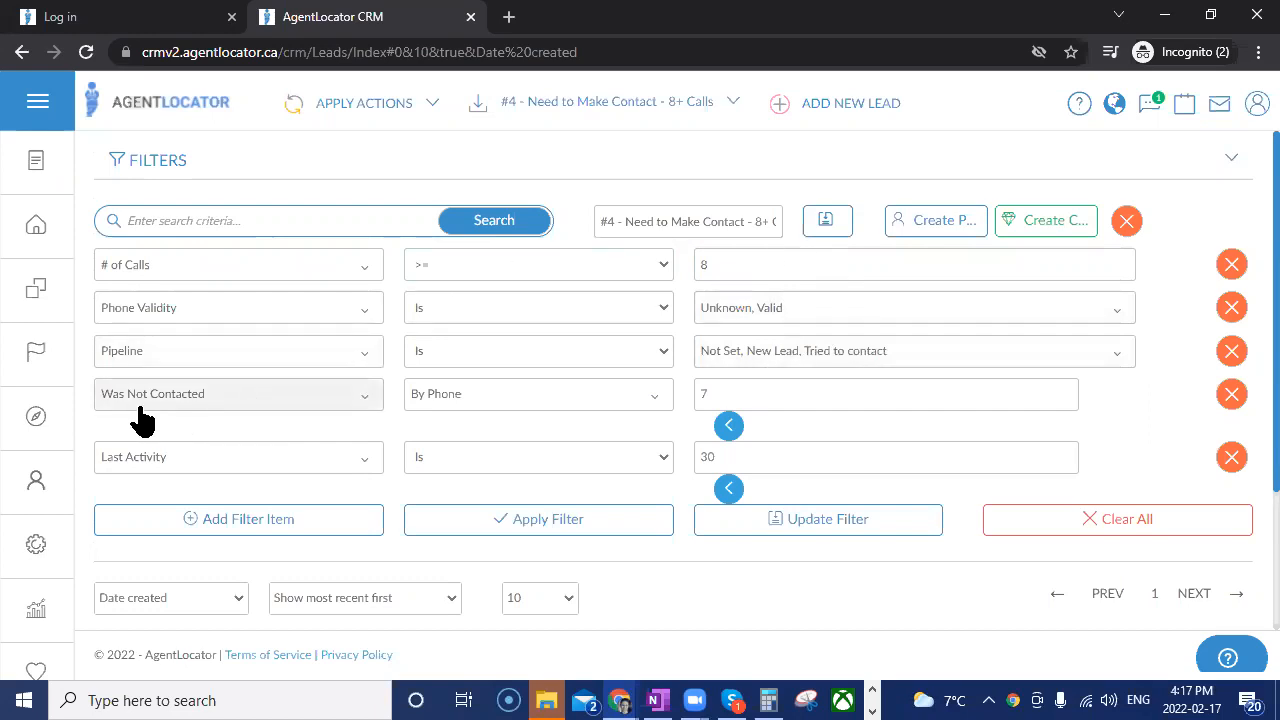
Reset the date range of the Last Activity condition in the #4 filter and set its value to 30.
double_click(726, 392)
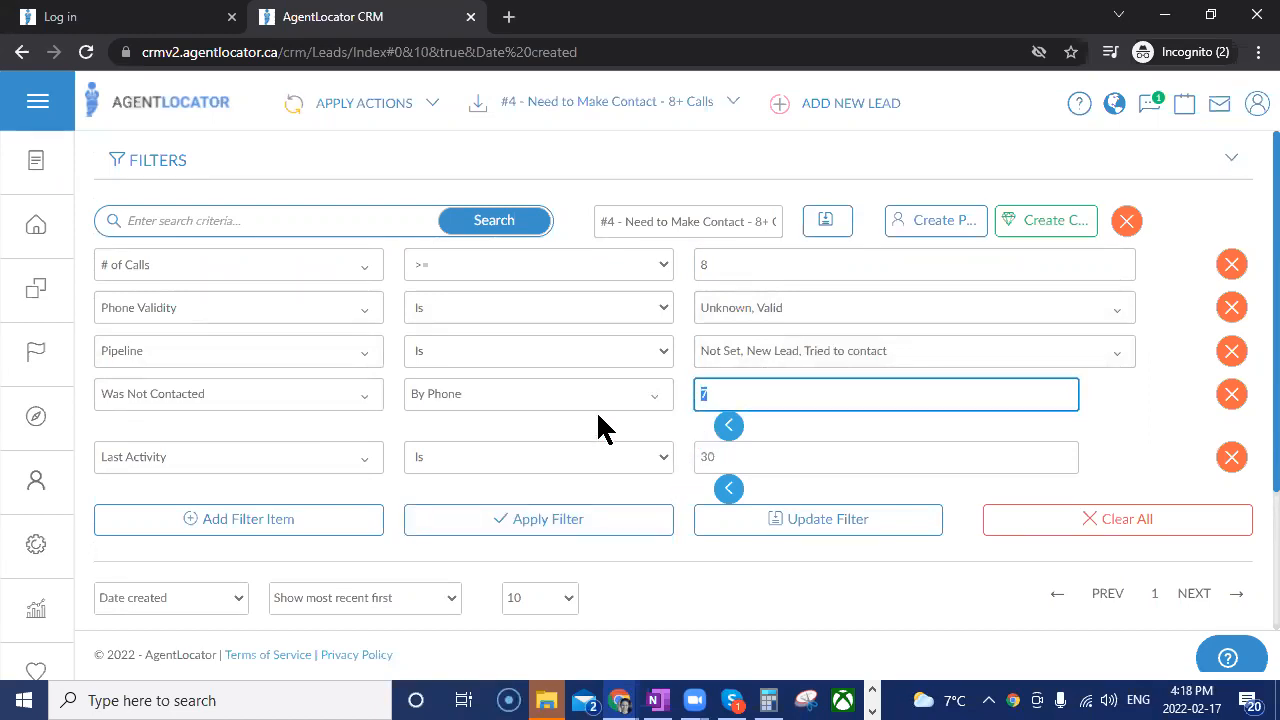
scroll(305, 470, down, 1)
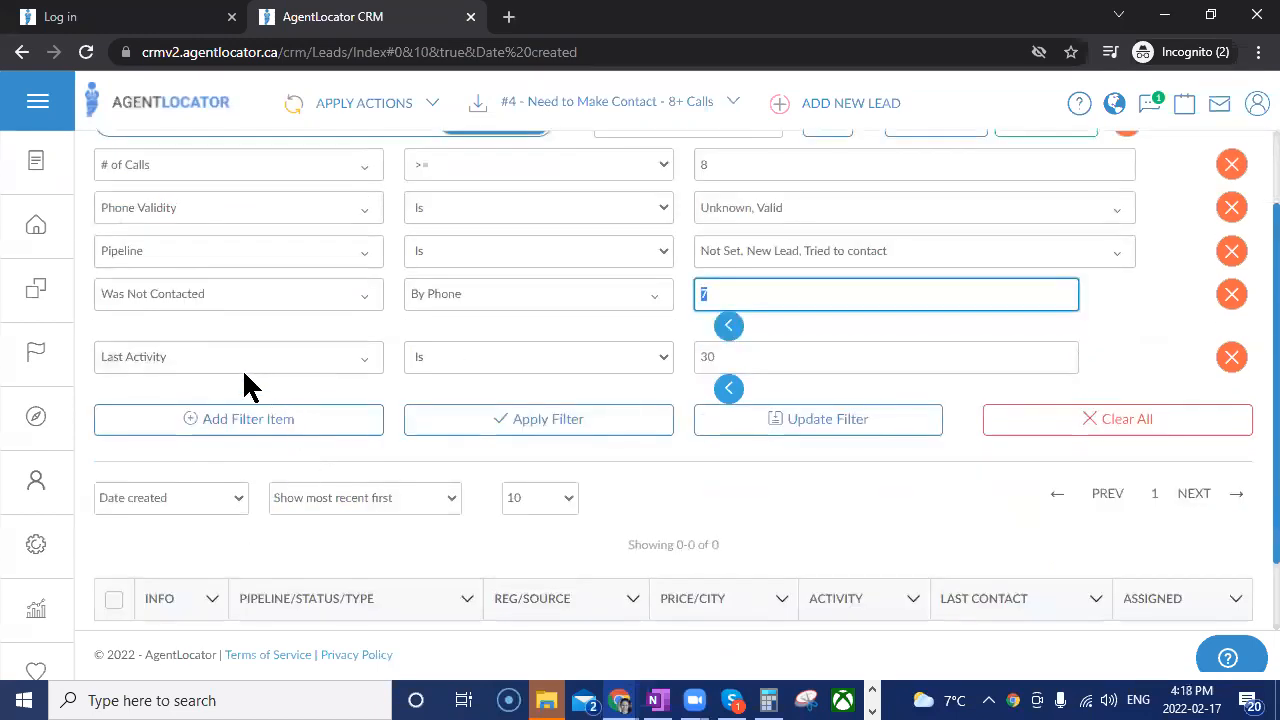
click(729, 389)
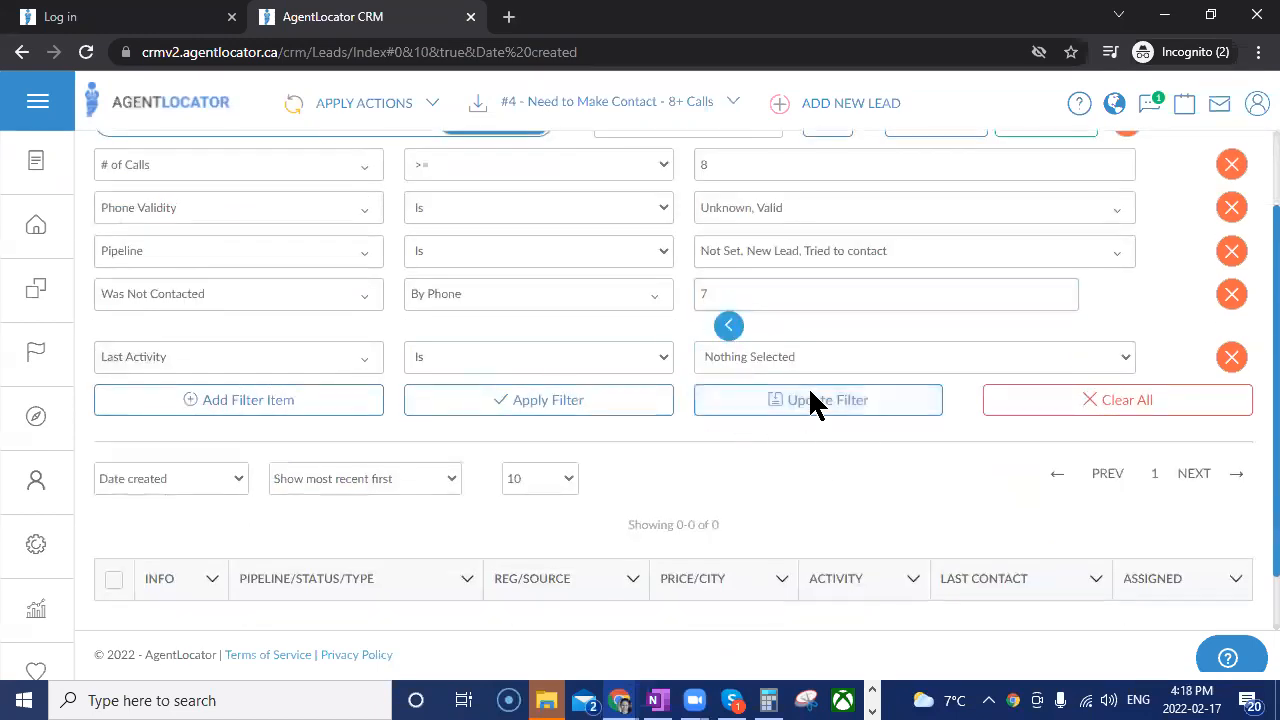
click(771, 597)
click(709, 357)
text(30)
scroll(750, 470, up, 1)
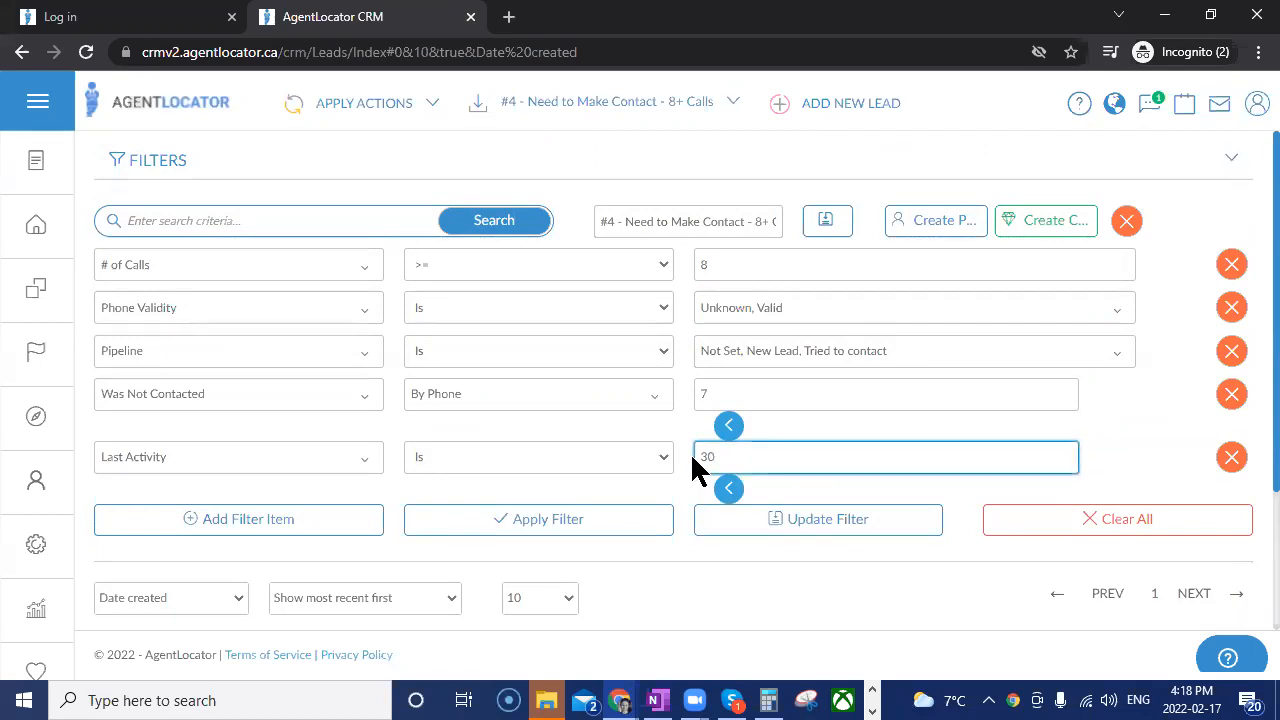
Apply the company filter "* 1 Week Check-in" and look at the matching options of its Tag condition.
click(600, 122)
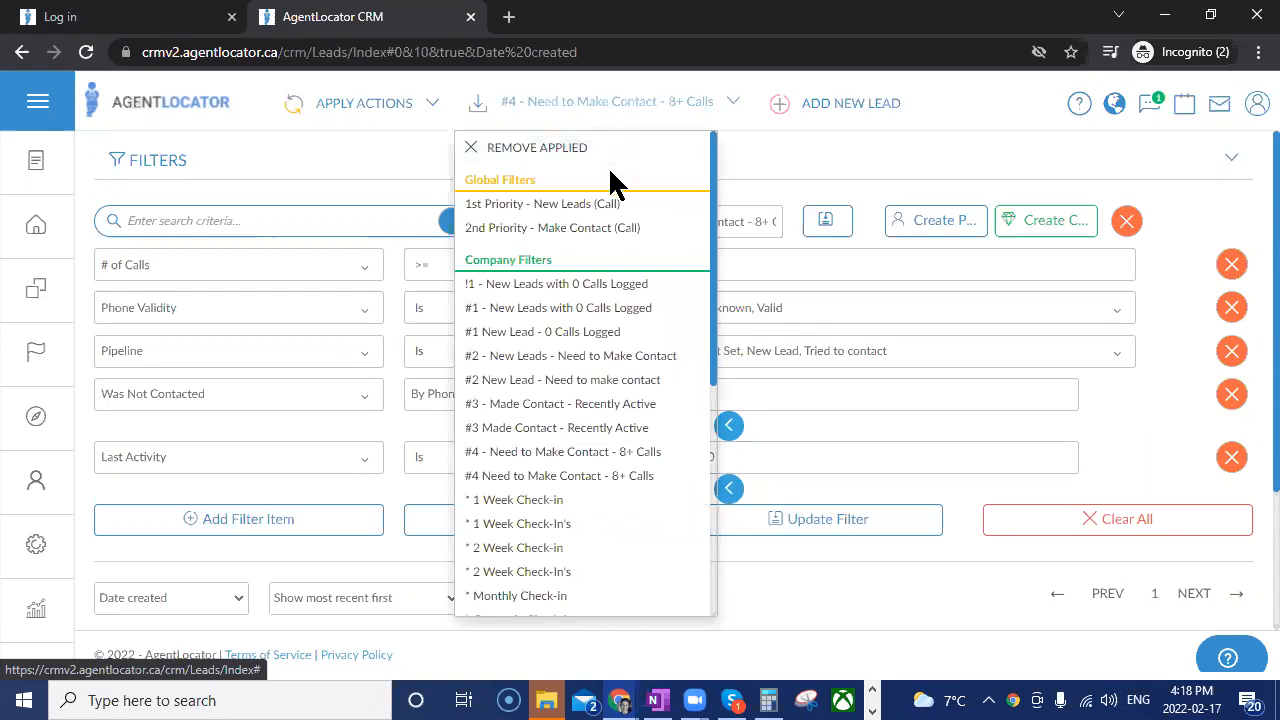
scroll(553, 463, down, 3)
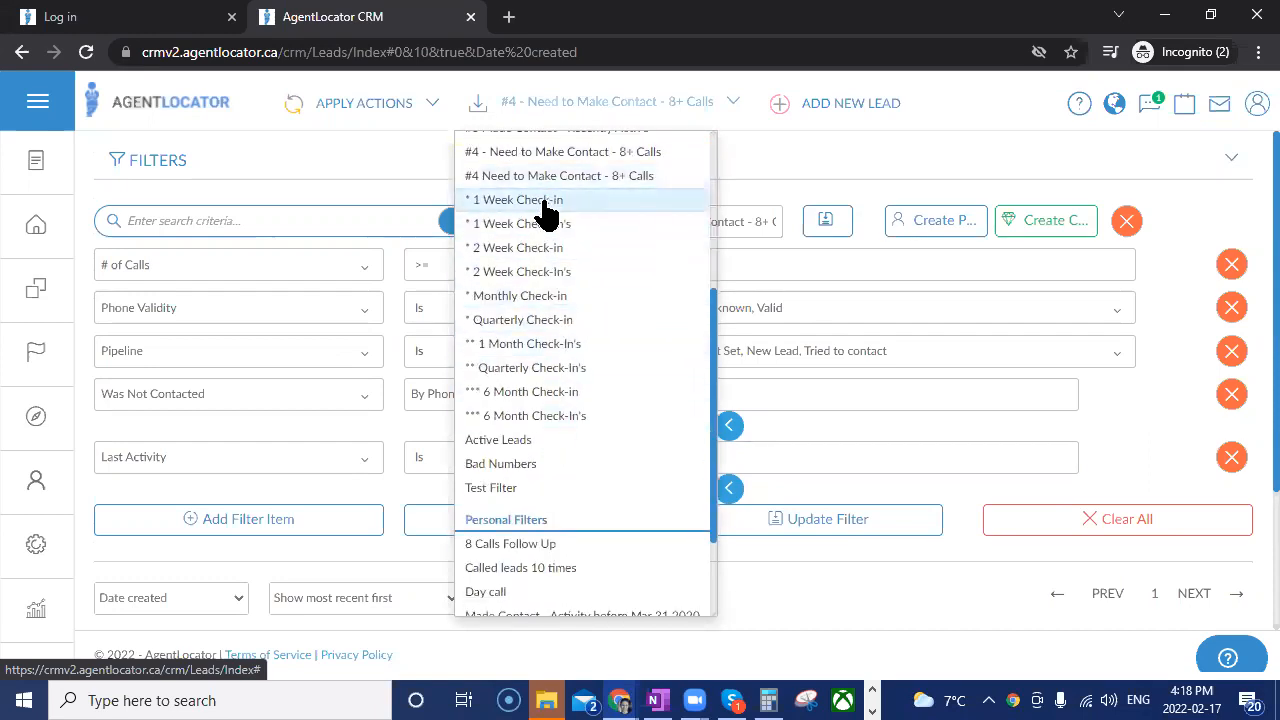
drag(540, 178, 543, 209)
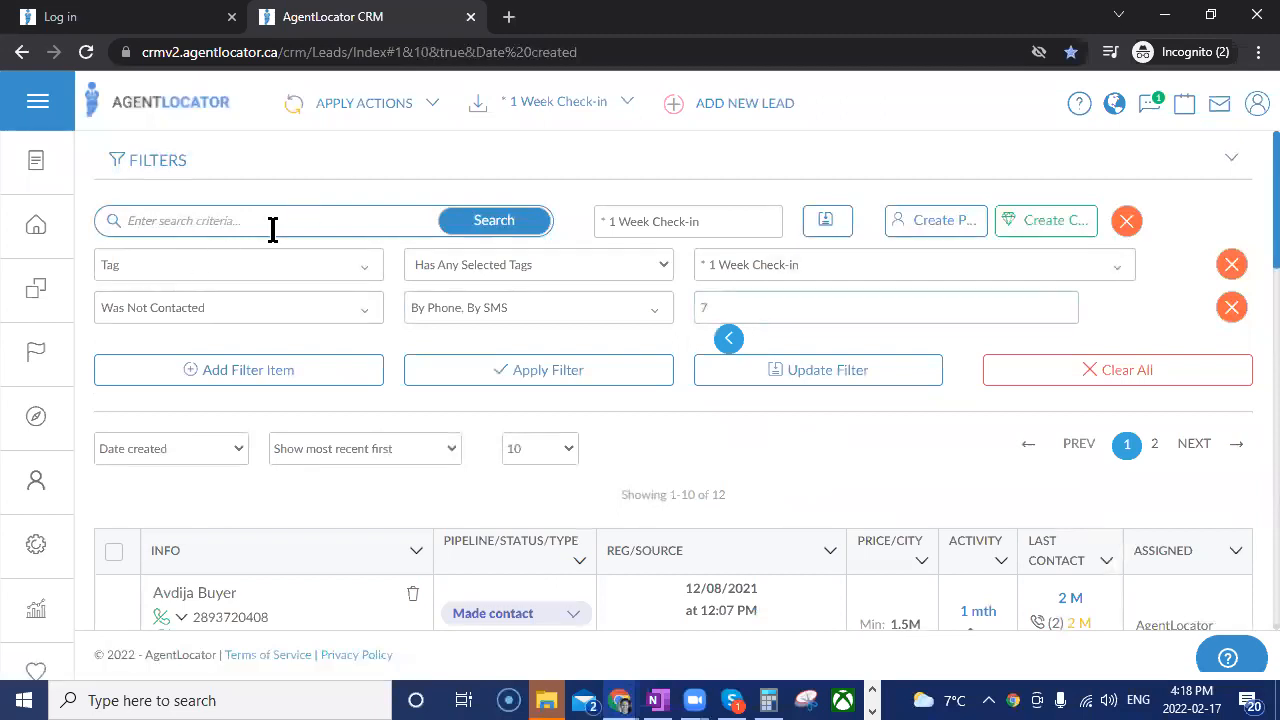
click(476, 268)
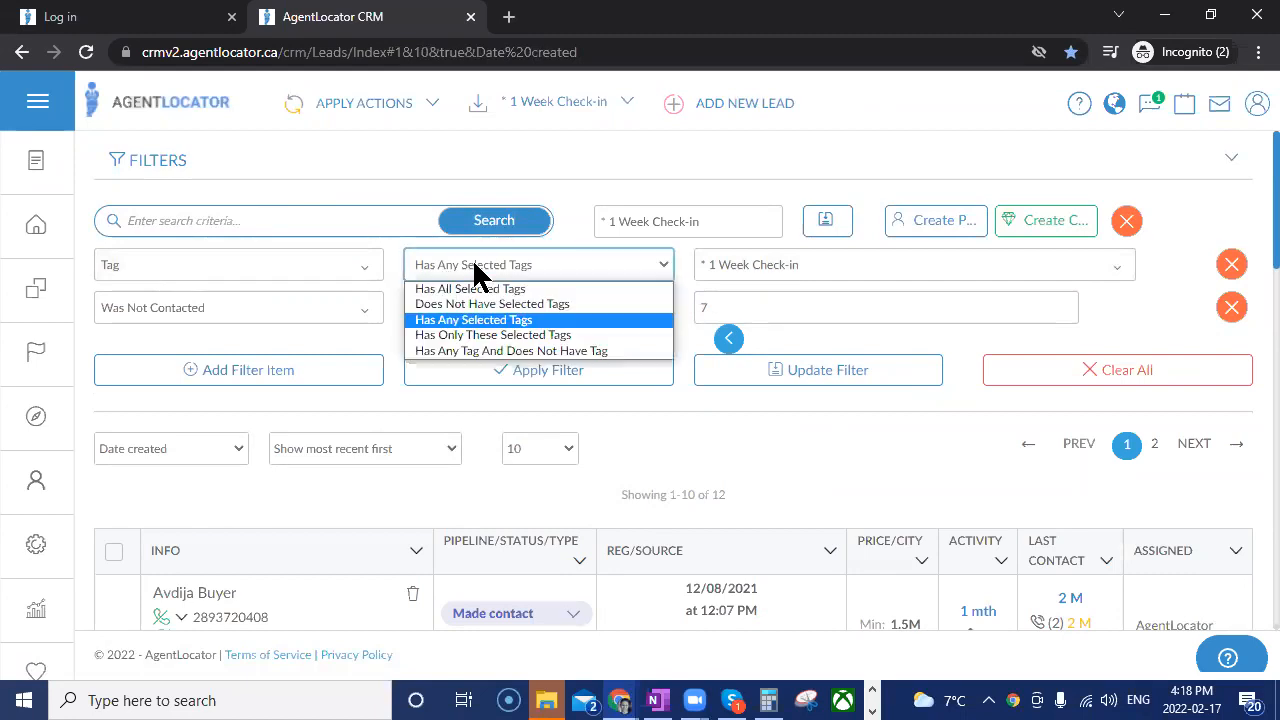
click(472, 260)
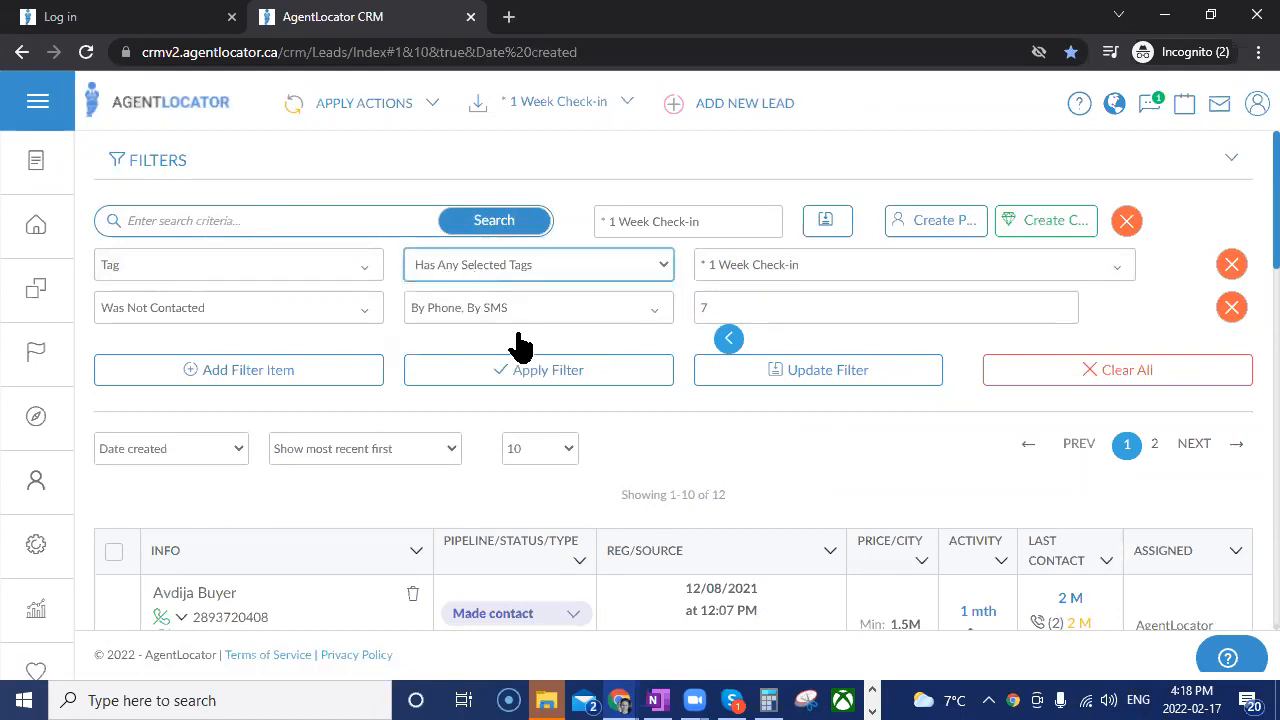
Add the second "* 1 Week Check-in" tag and the "* 1 Week Check-ins" tag to the Tag condition and update the saved filter.
click(719, 277)
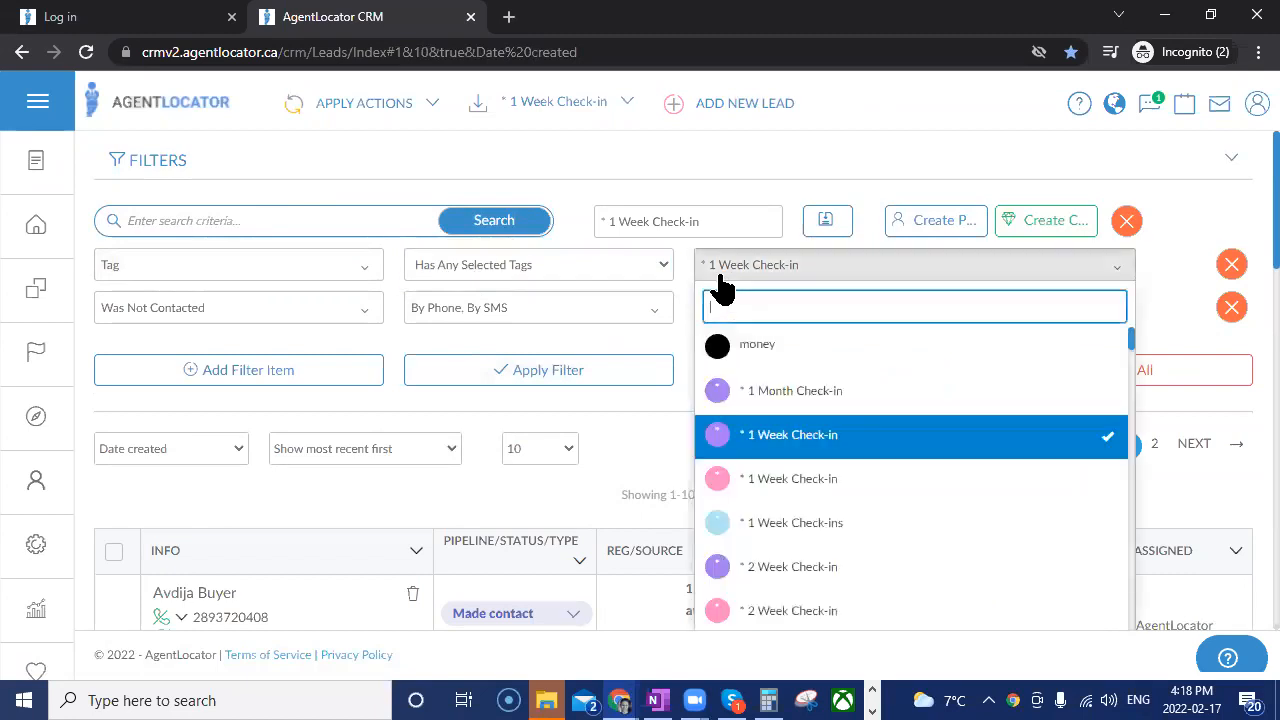
click(740, 478)
click(745, 523)
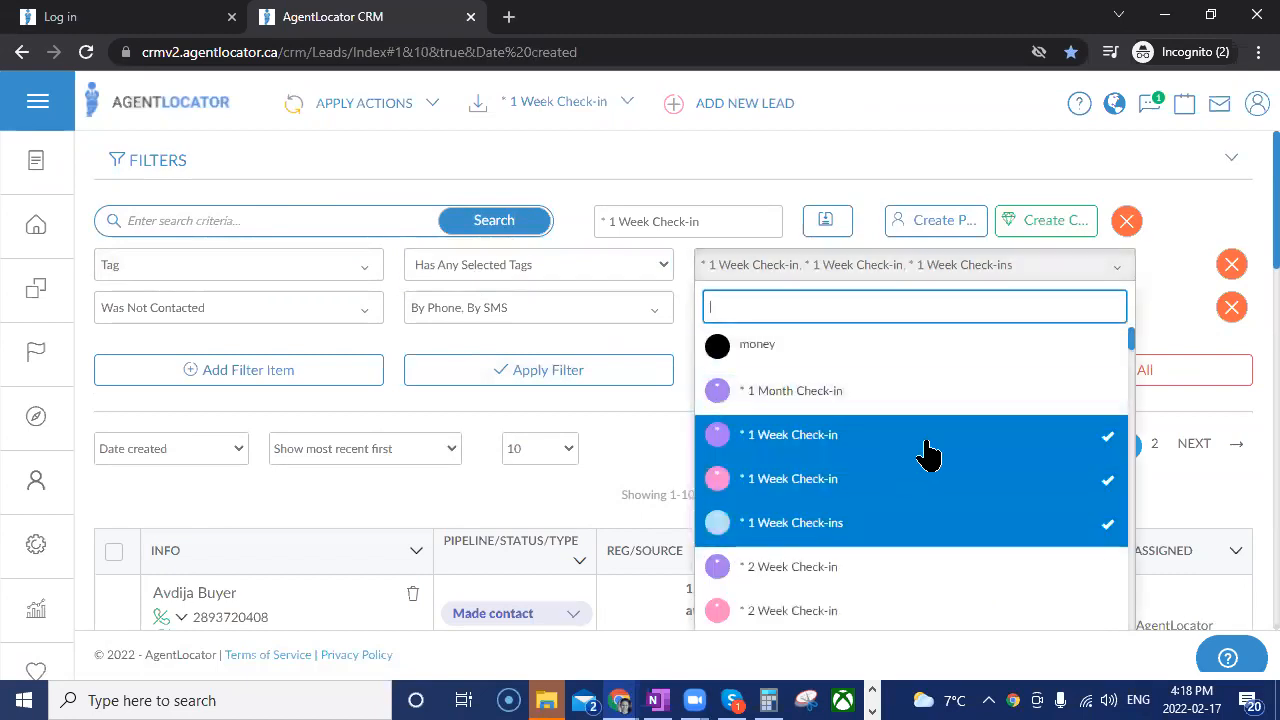
click(650, 420)
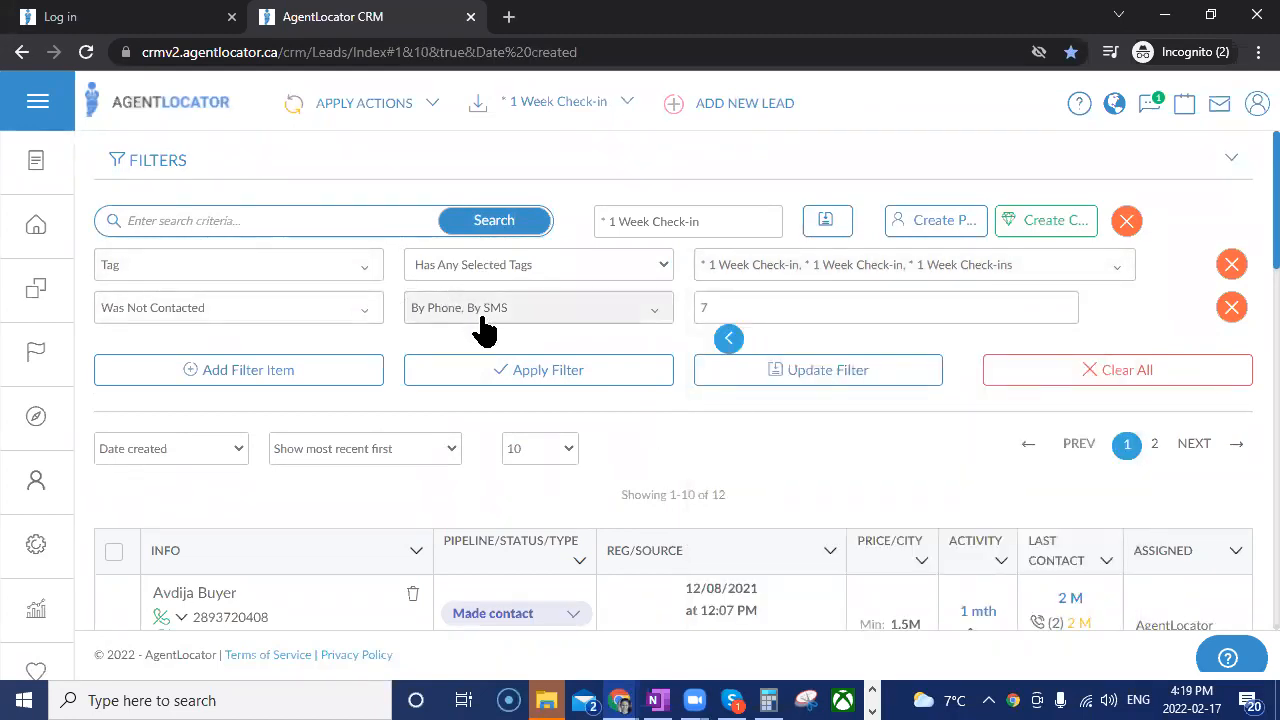
click(704, 309)
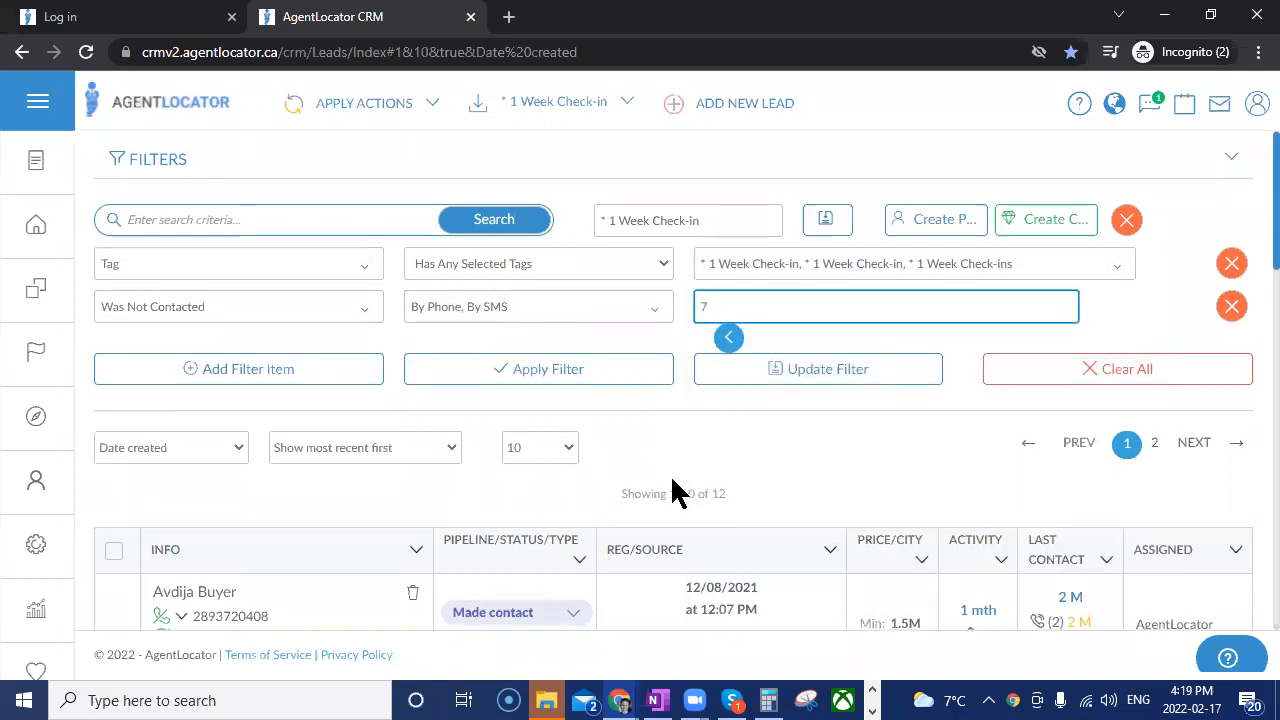
scroll(672, 490, down, 1)
click(777, 275)
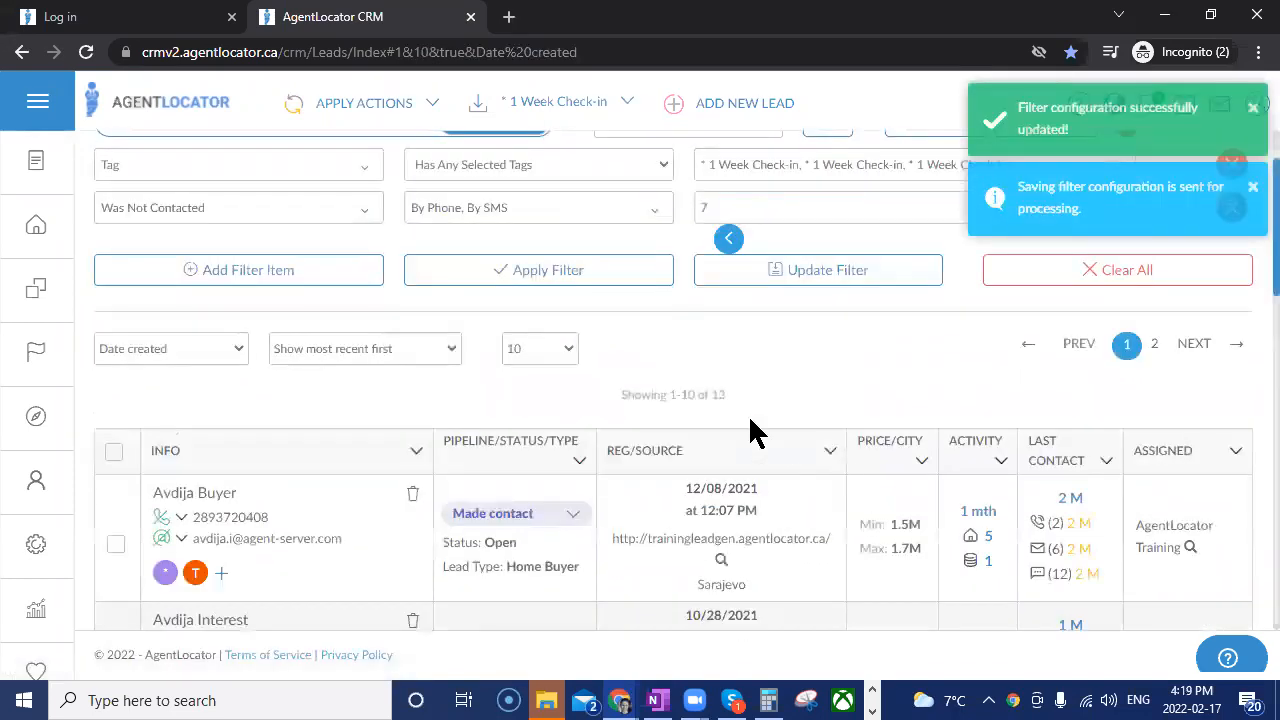
Review the activity and last contact of the 1 Week Check-in leads and look over the list of saved filters.
scroll(749, 457, down, 2)
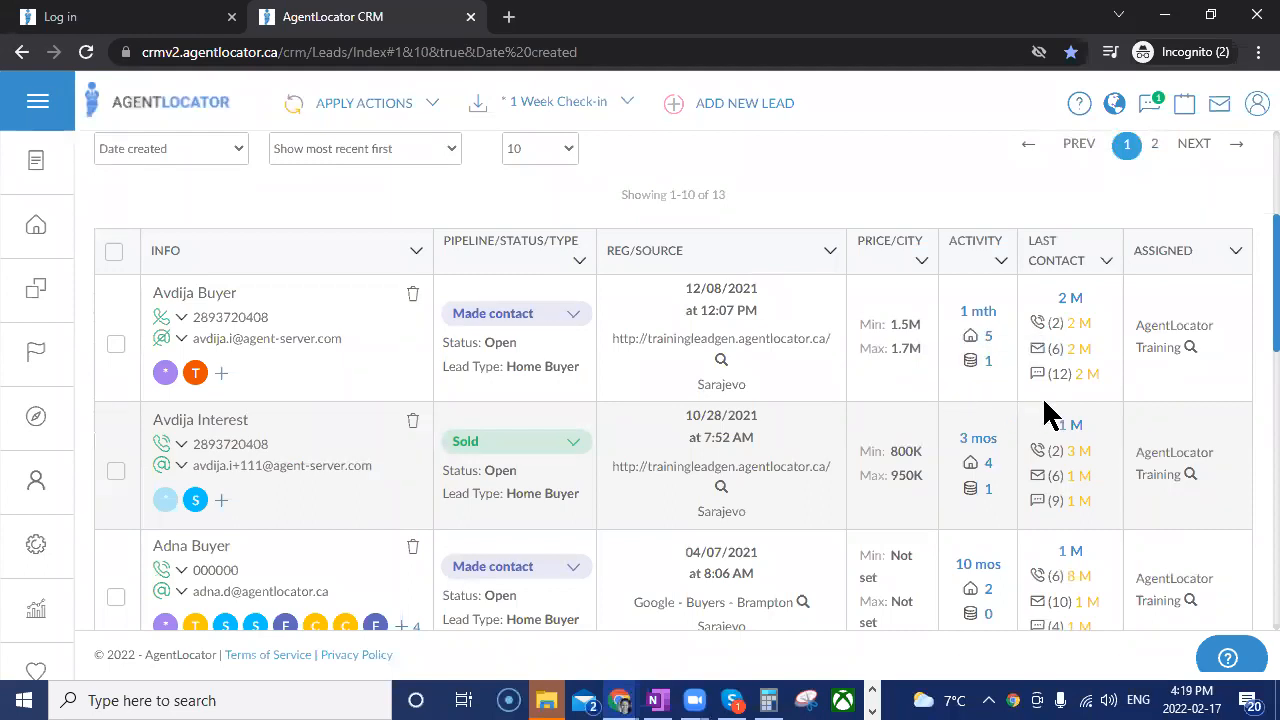
scroll(698, 420, up, 1)
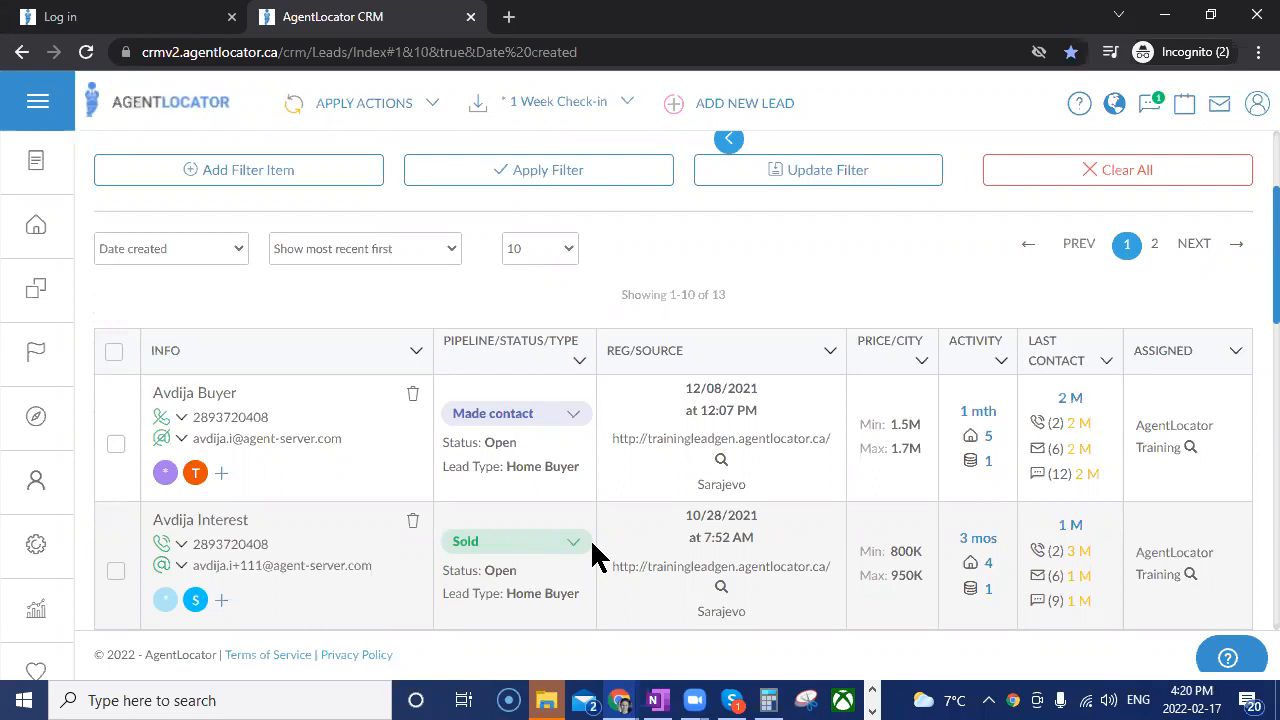
click(600, 103)
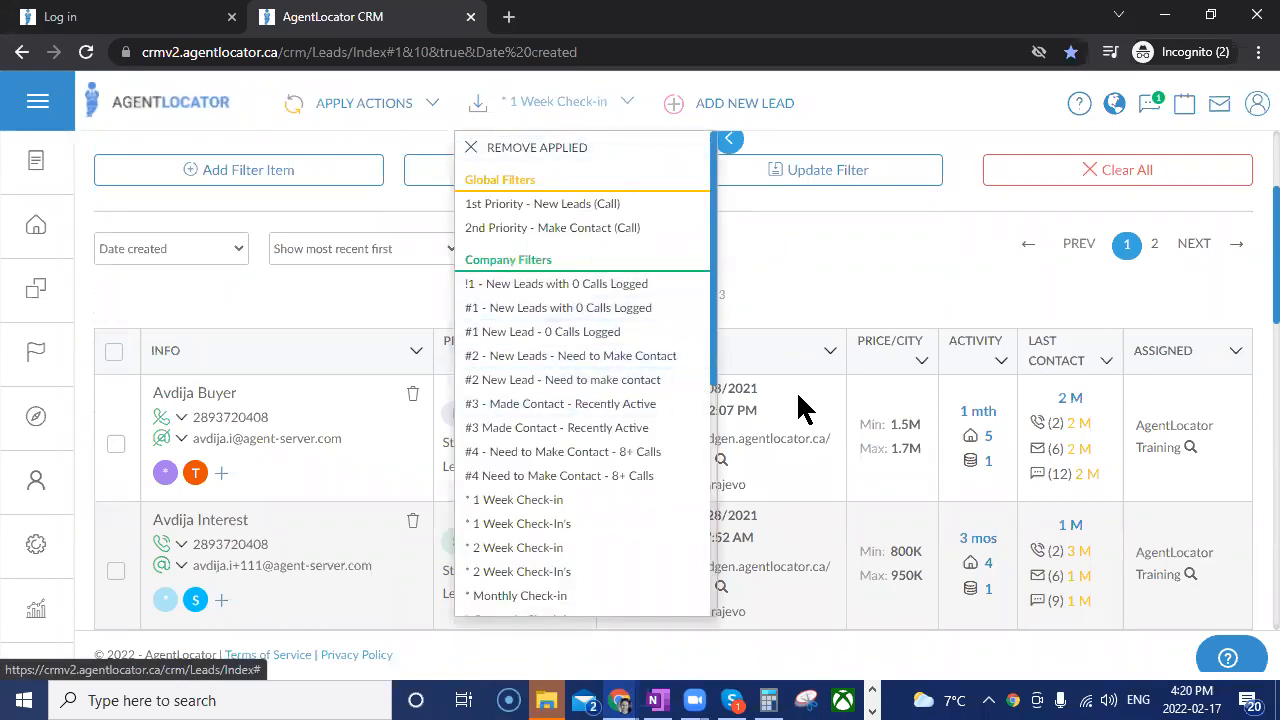
click(790, 298)
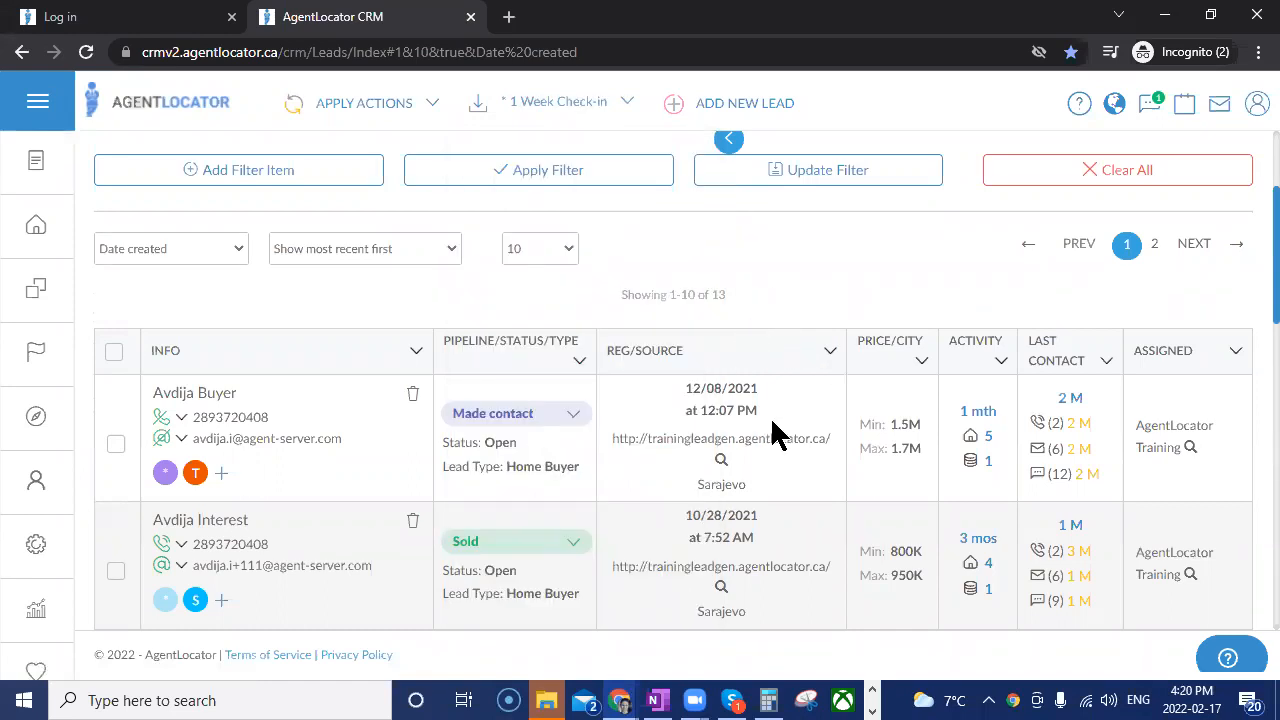
scroll(786, 432, down, 1)
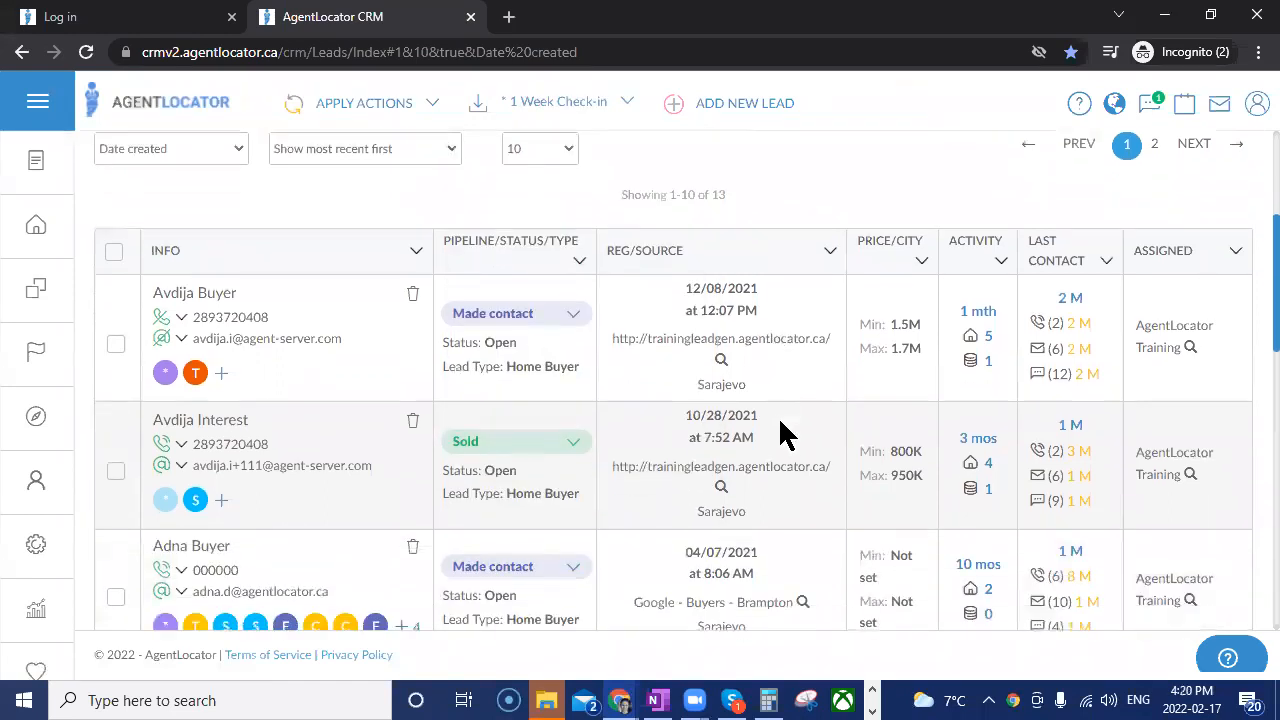
Open the record of the second lead in the filtered list and display its existing tasks.
click(200, 421)
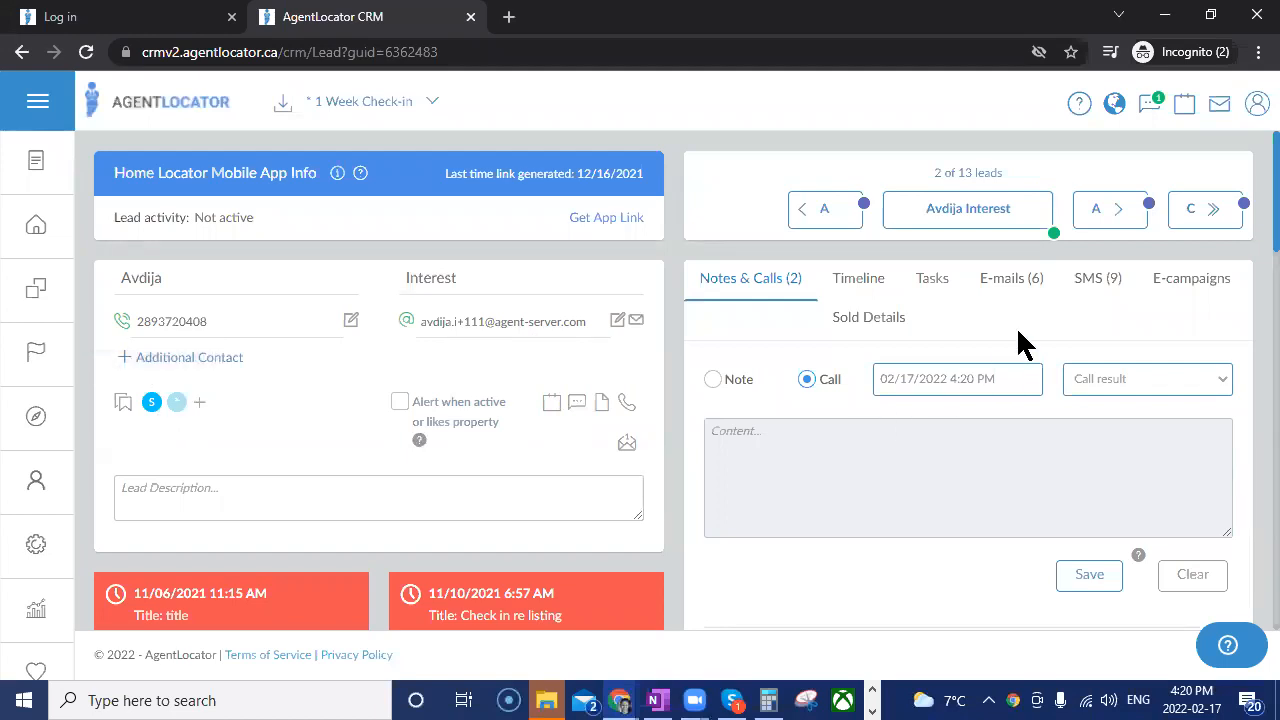
click(933, 283)
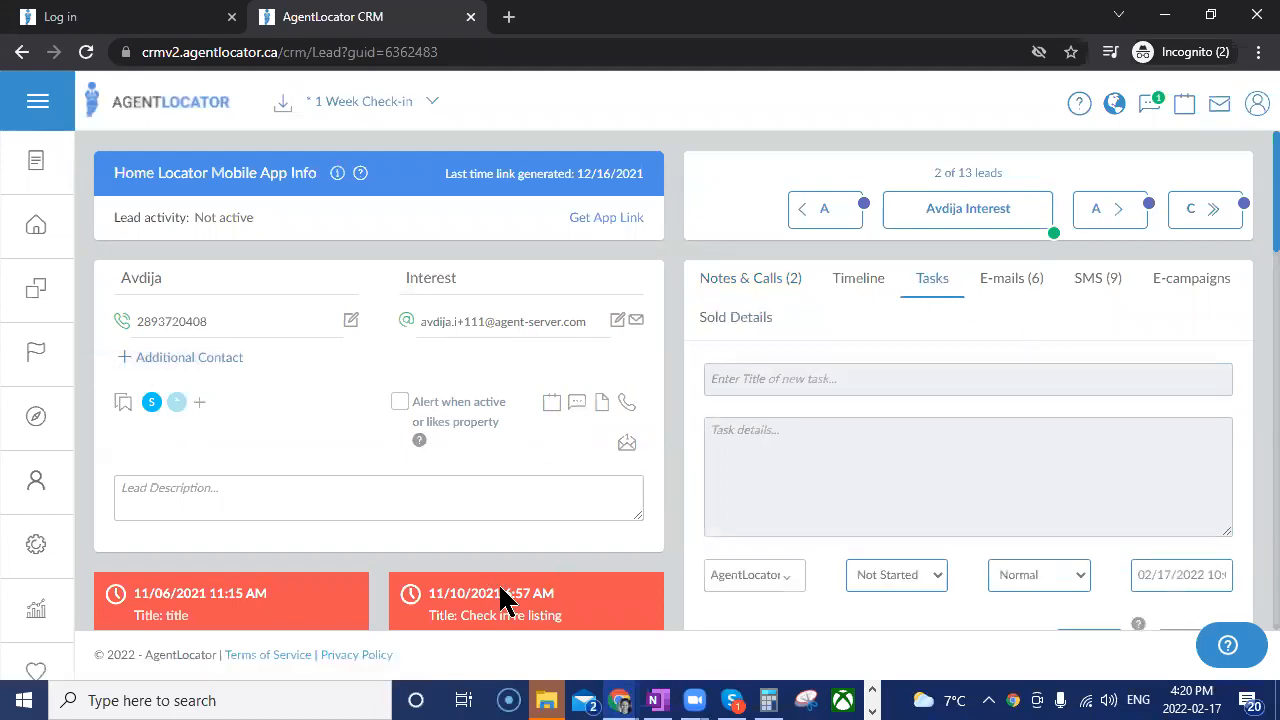
scroll(520, 560, down, 2)
scroll(855, 430, down, 2)
mouse_move(851, 429)
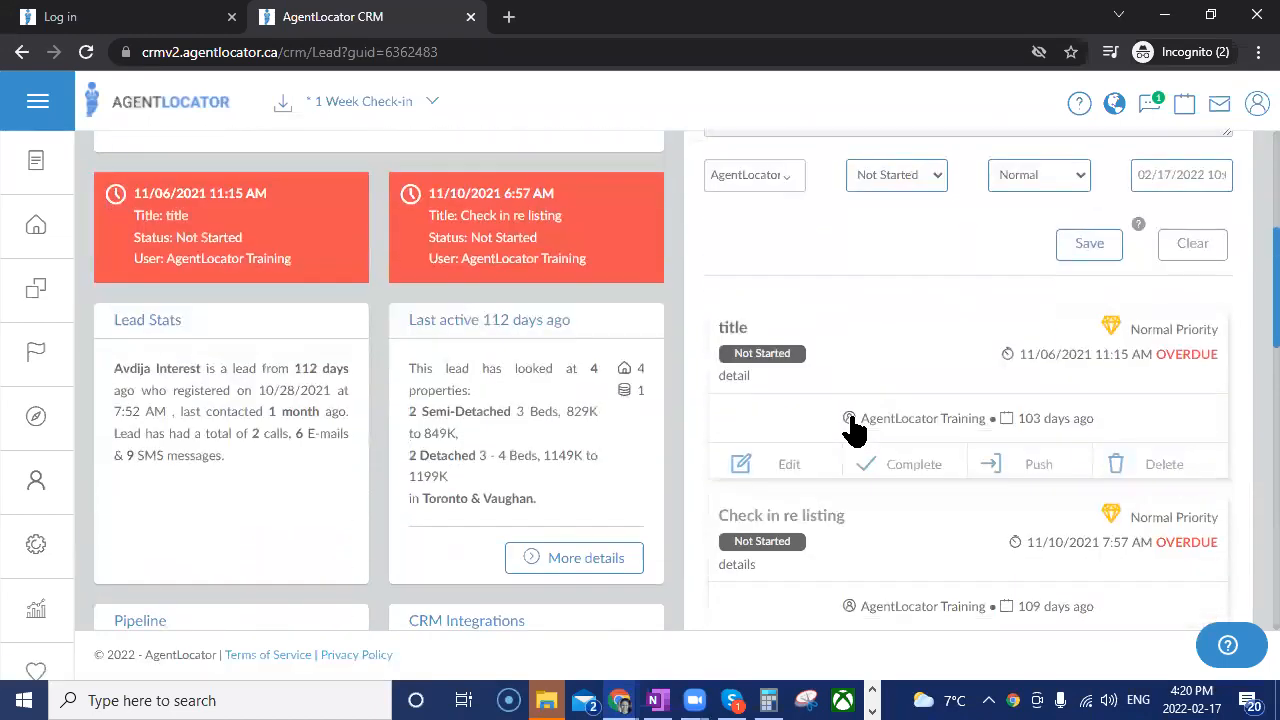
Push the lead's overdue tasks "title" (due 11/06/2021) and "Check in re listing" by 90 days each.
click(1068, 464)
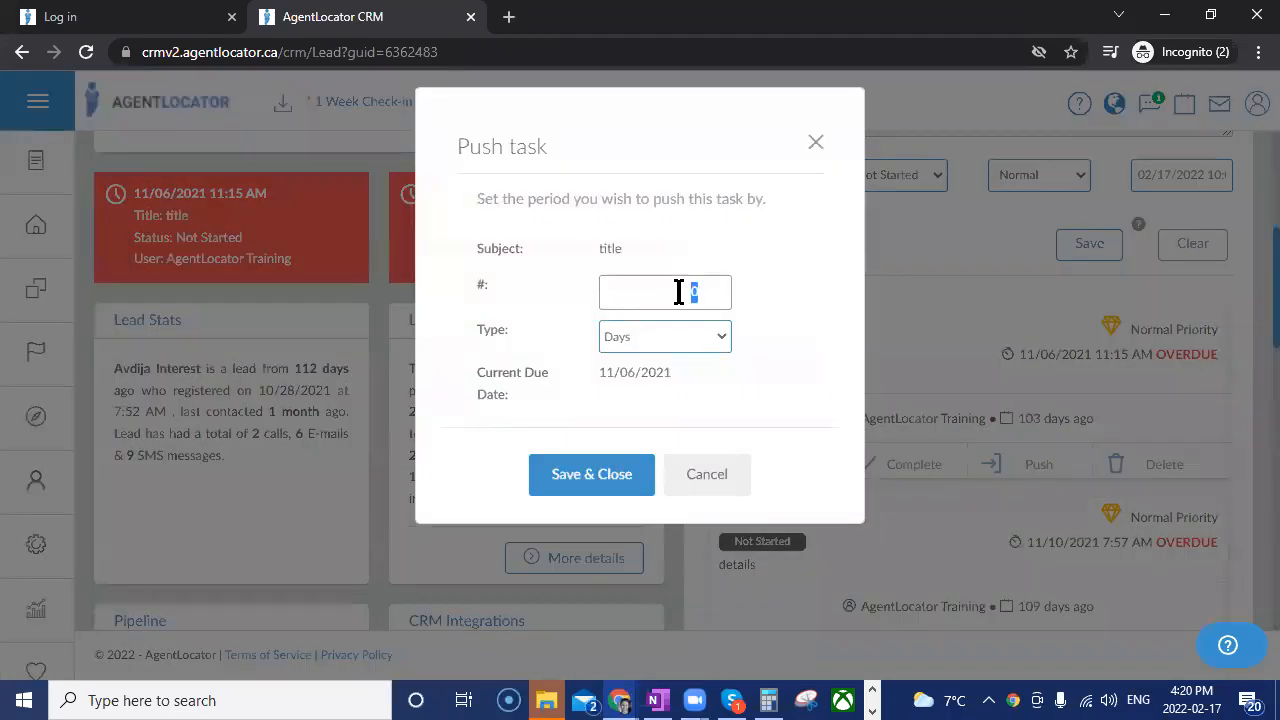
click(592, 474)
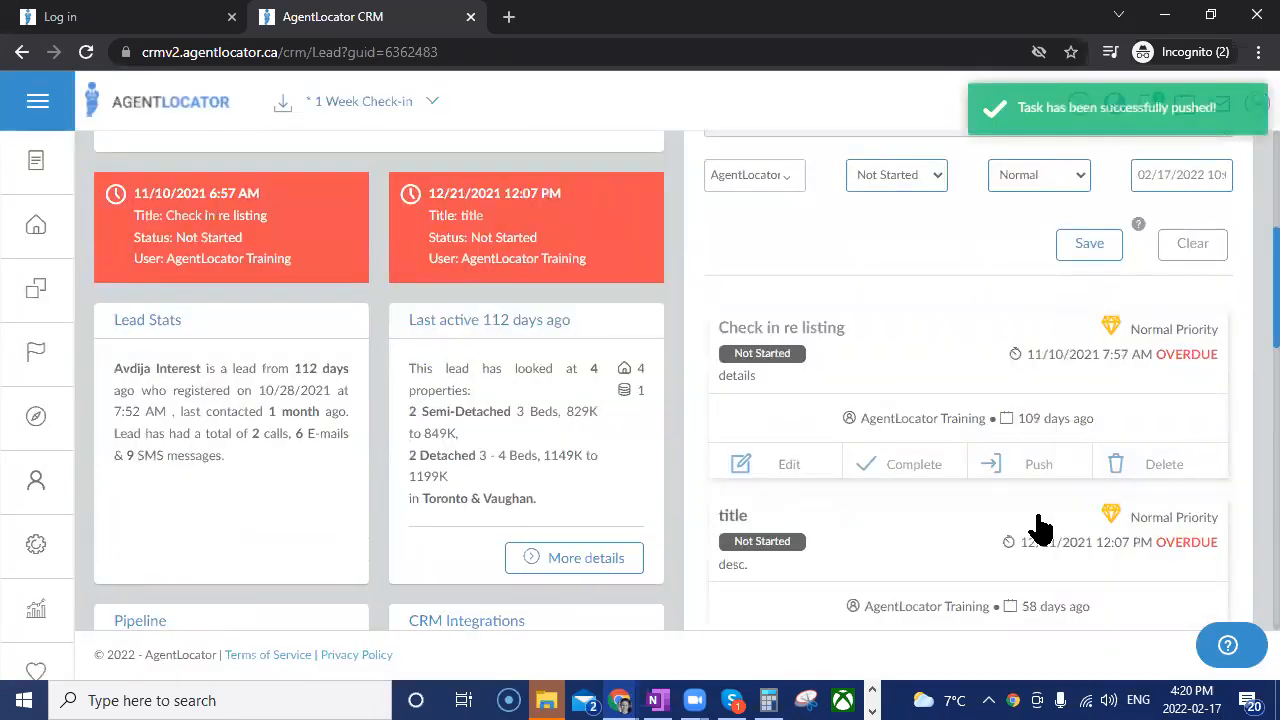
scroll(1028, 474, up, 2)
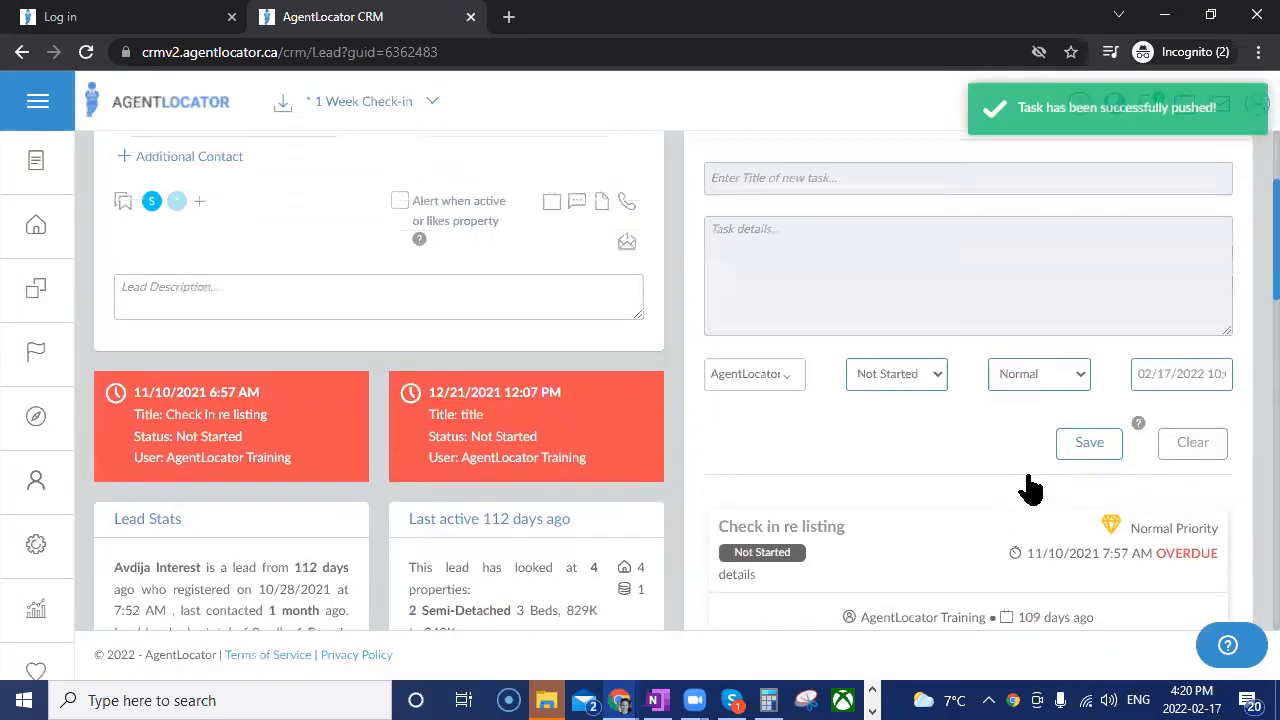
scroll(1028, 474, down, 2)
click(1040, 470)
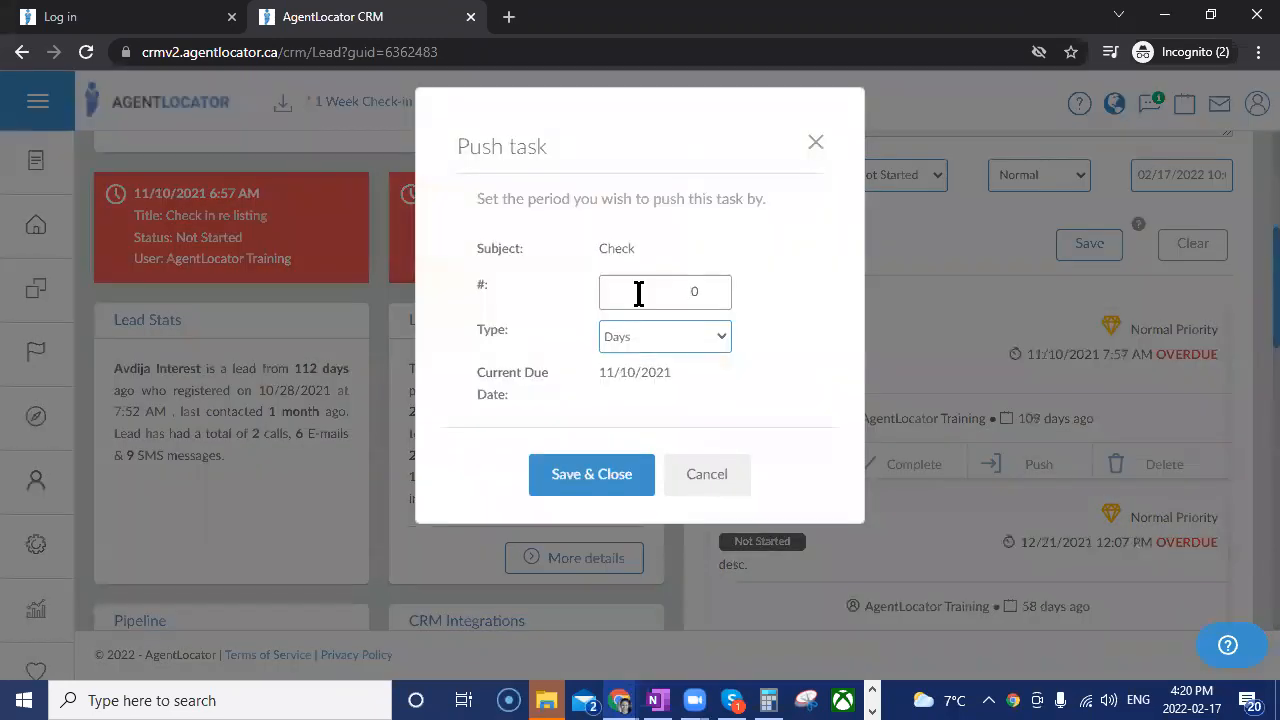
click(583, 480)
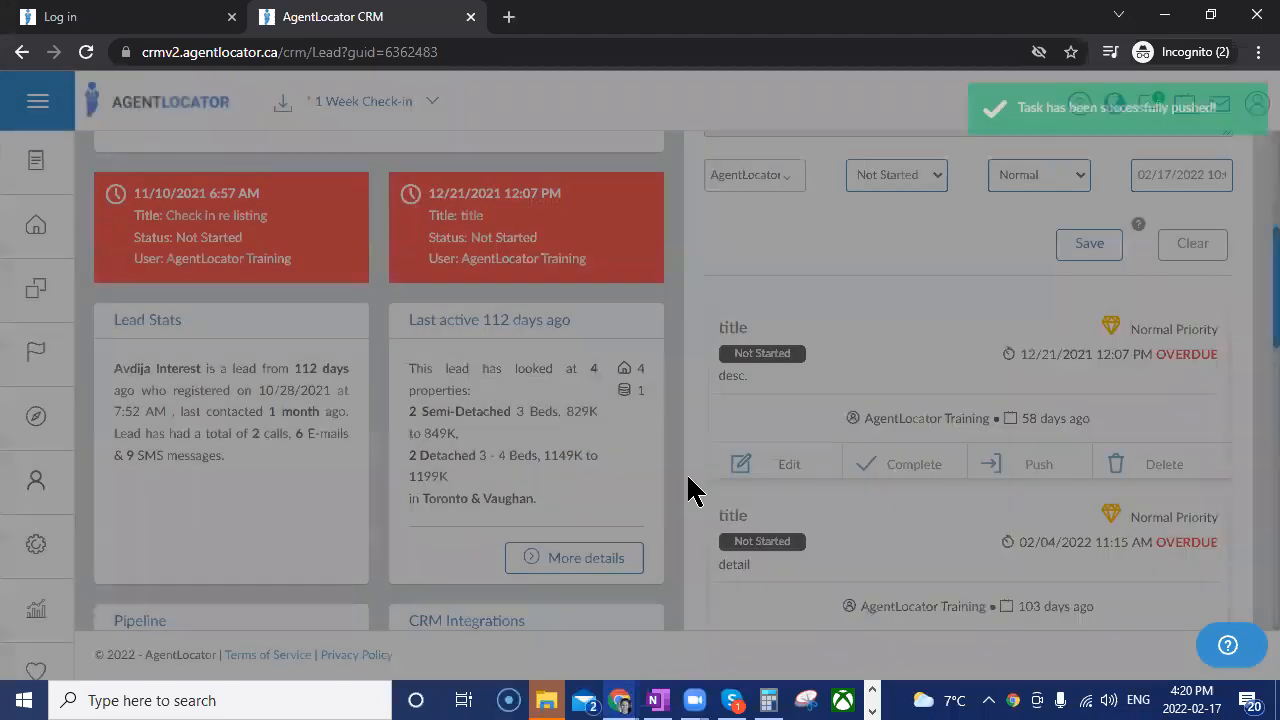
Push the "title" task due 12/21/2021 by 90 days and also push the "title" task due 02/04/2022.
click(1028, 466)
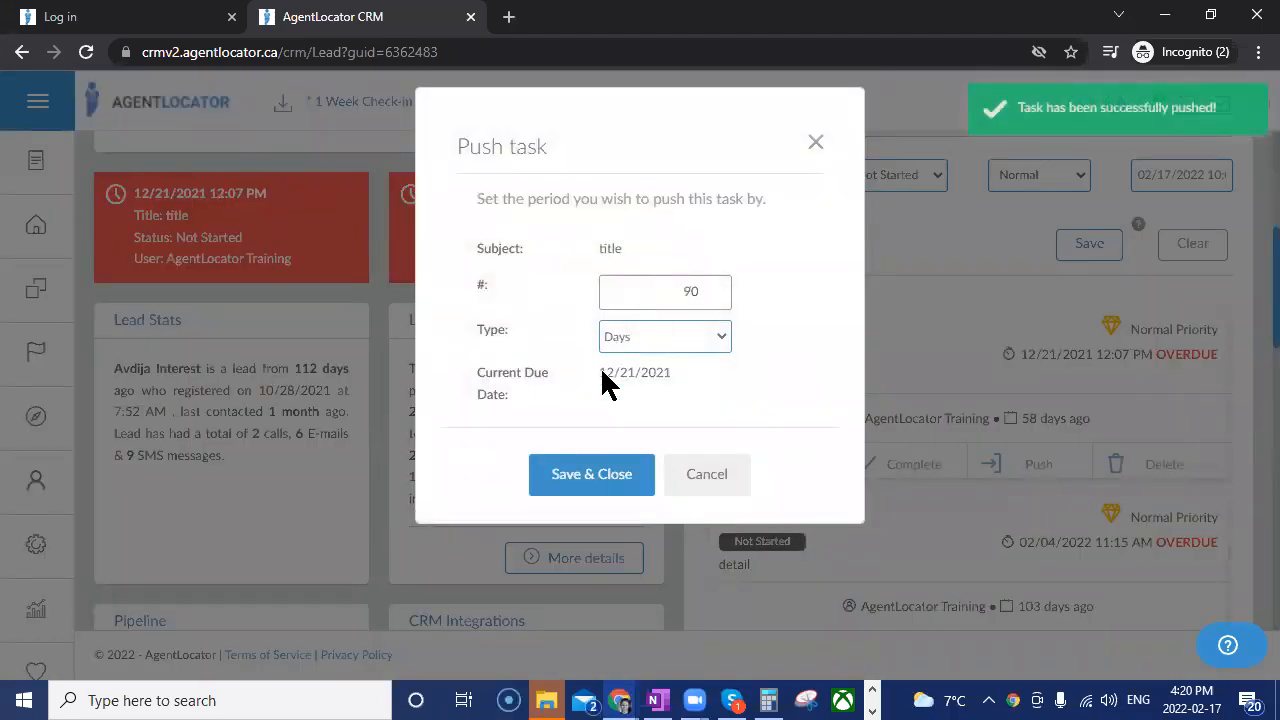
click(600, 478)
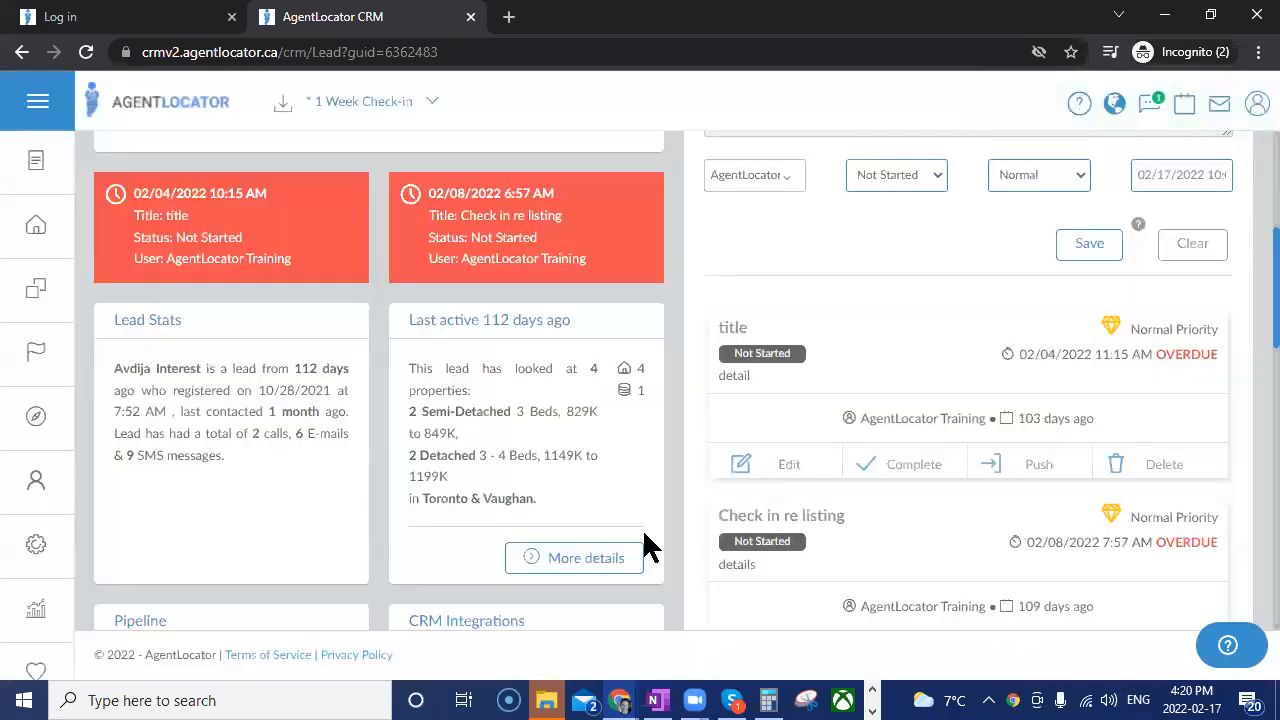
click(1042, 466)
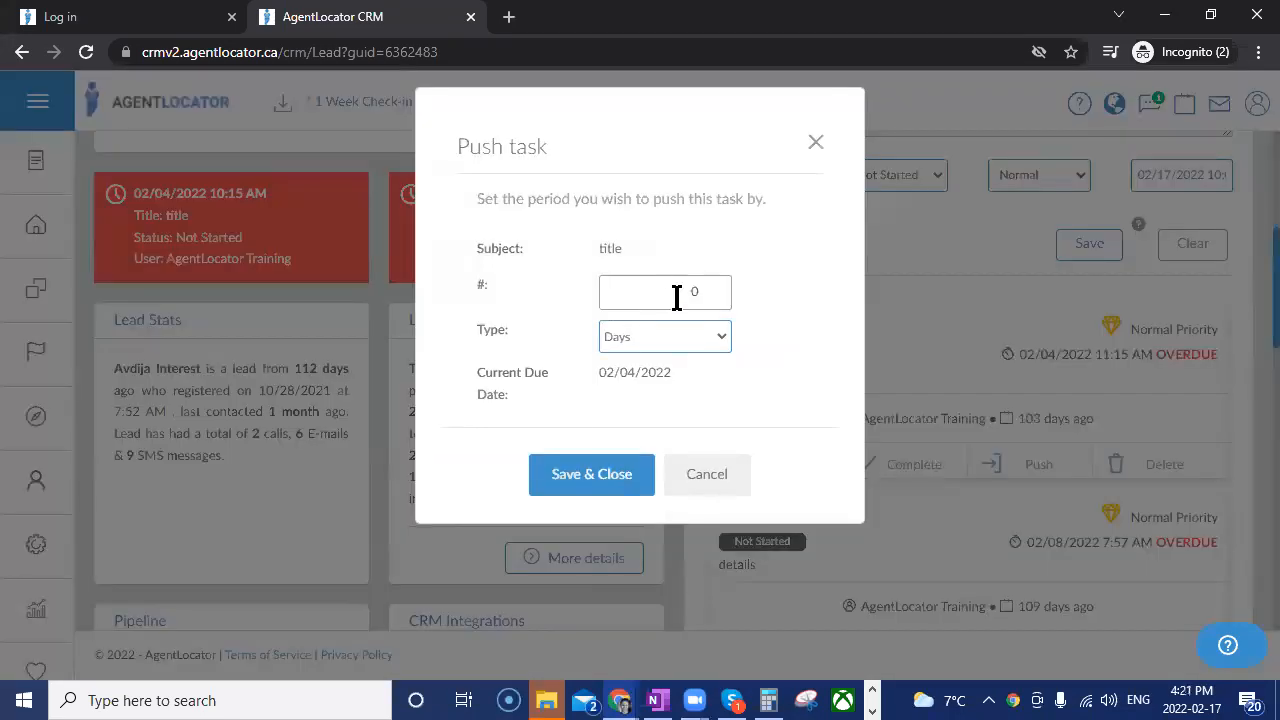
click(585, 485)
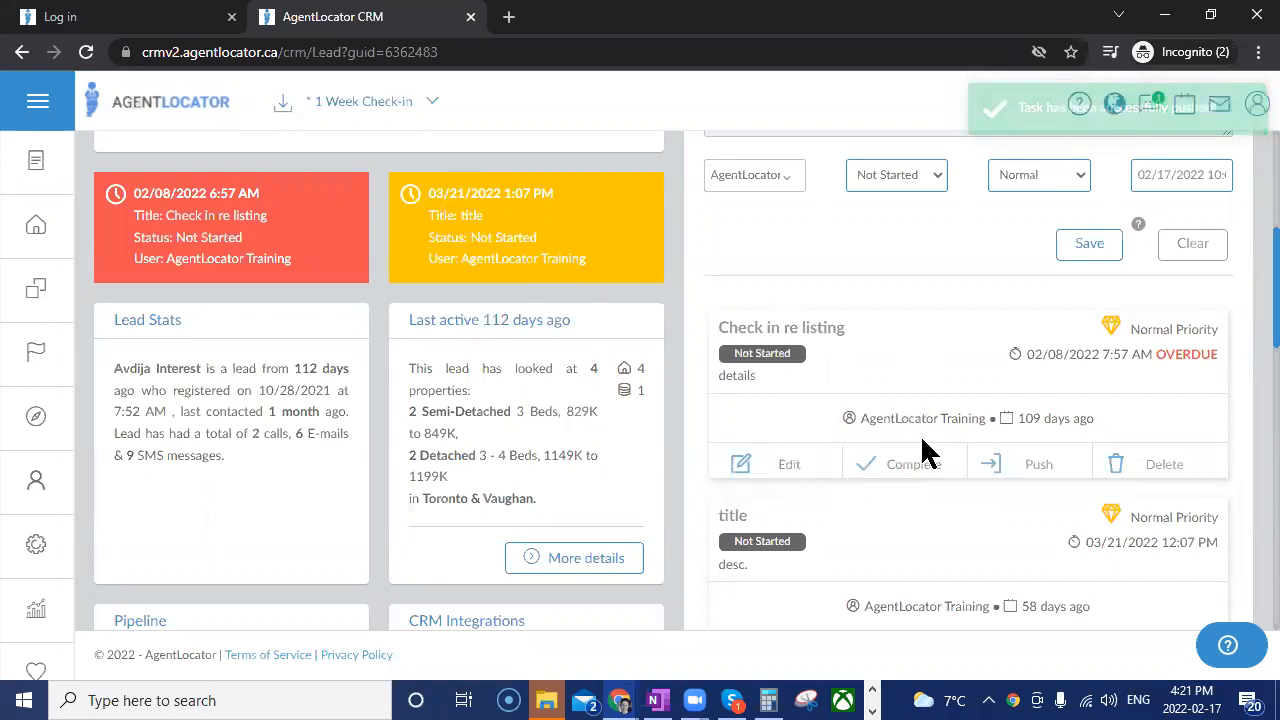
Check the upcoming tasks overview, go to the full calendar and look through the current week's schedule.
scroll(920, 440, up, 2)
scroll(1020, 350, up, 2)
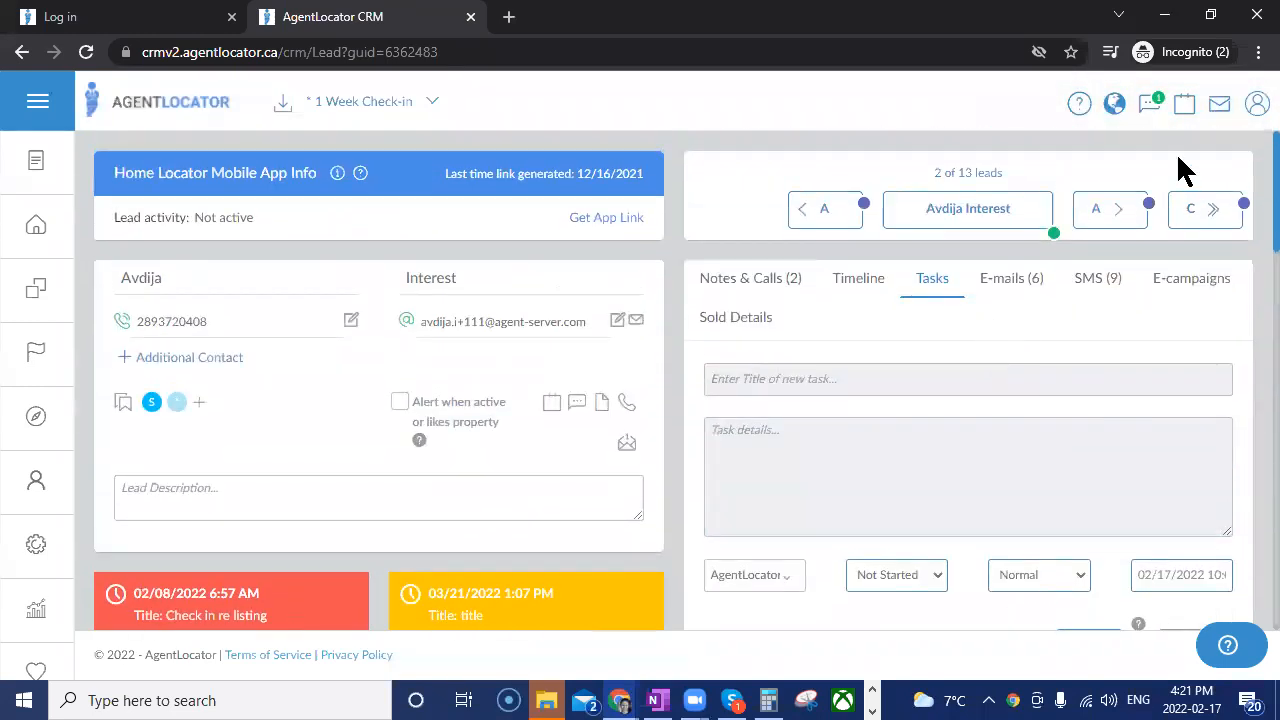
click(1183, 106)
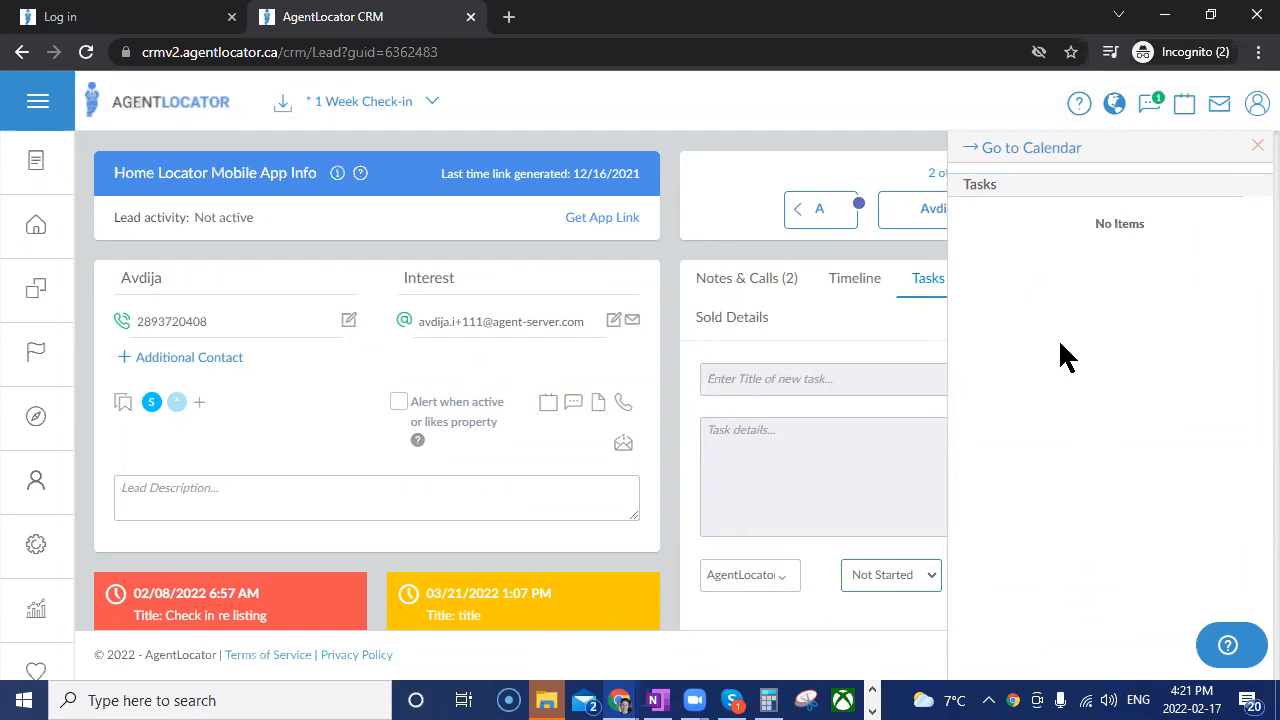
click(1040, 160)
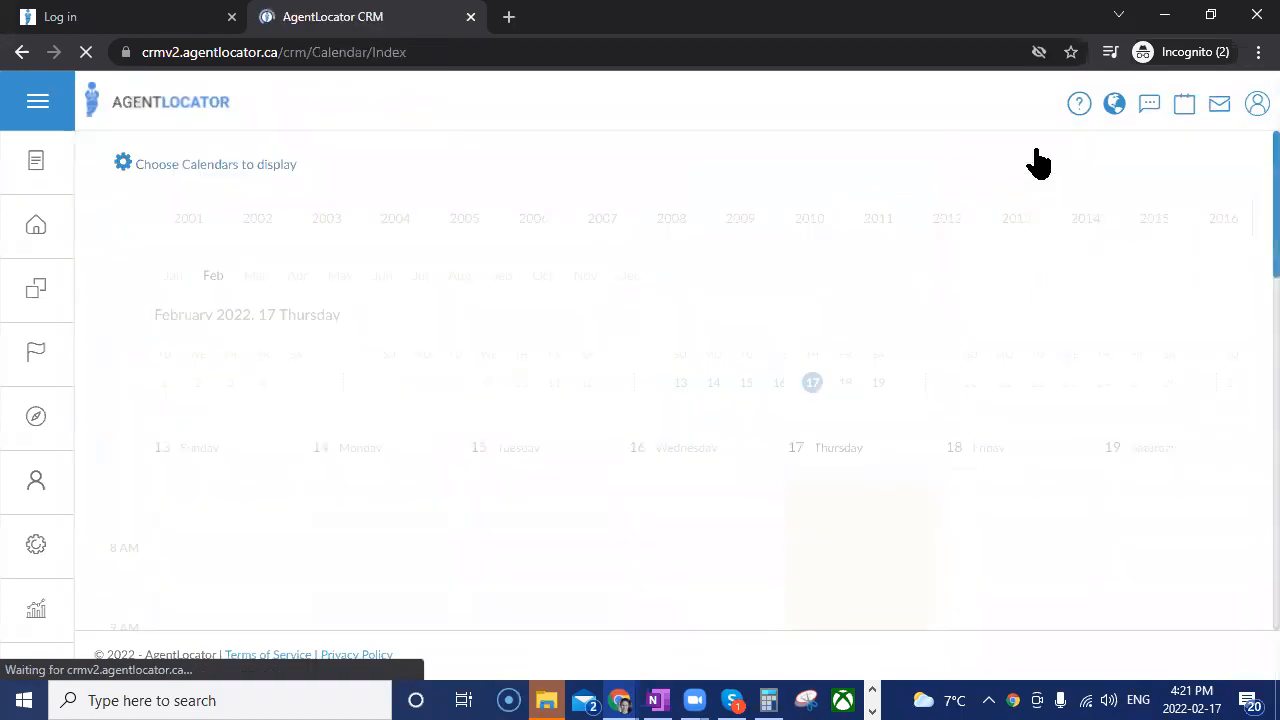
scroll(1034, 389, down, 4)
scroll(983, 494, up, 4)
scroll(848, 192, down, 3)
scroll(850, 197, down, 3)
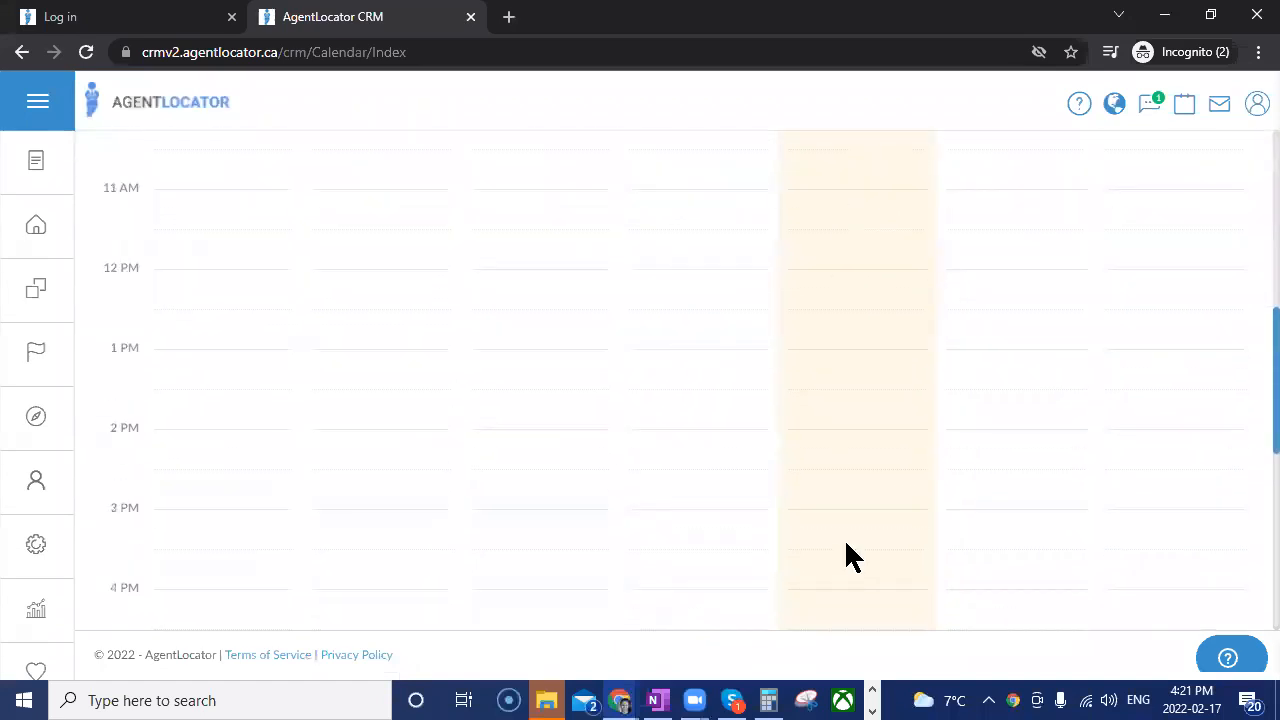
Show March 21, 2022 in the calendar and open the lead attached to that day's "title" task.
scroll(843, 540, down, 3)
scroll(852, 528, up, 6)
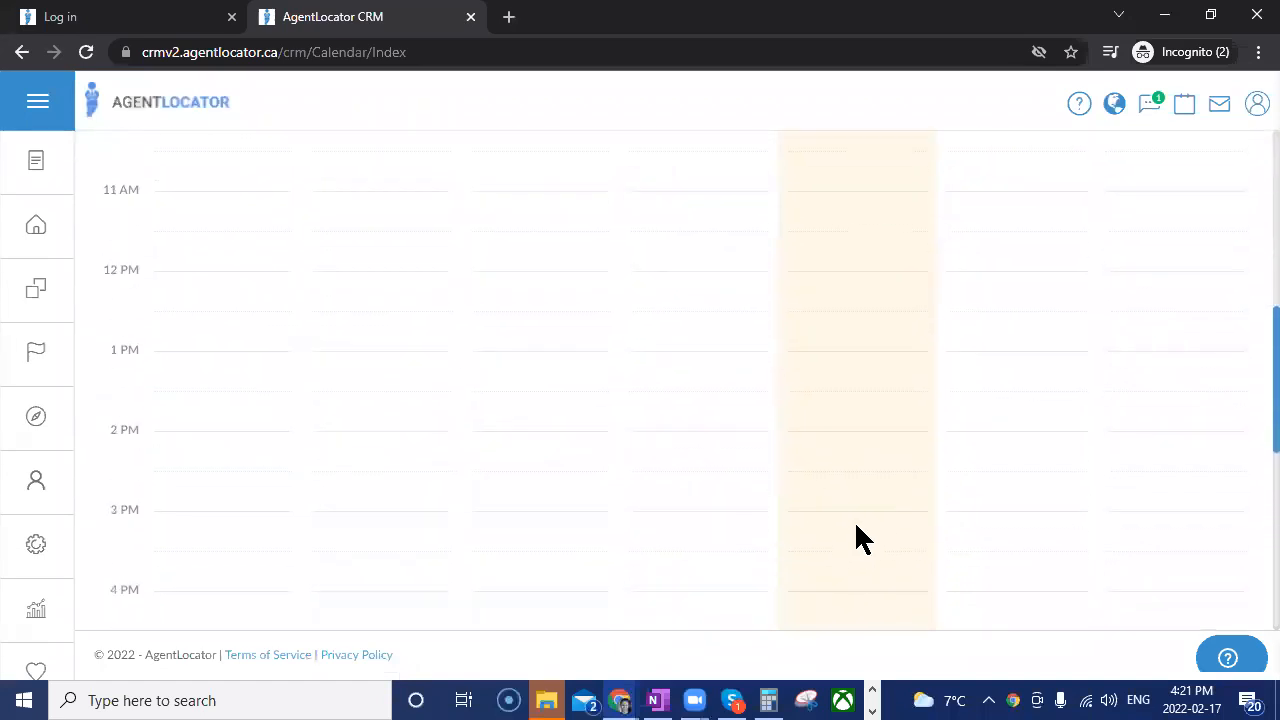
scroll(856, 525, up, 3)
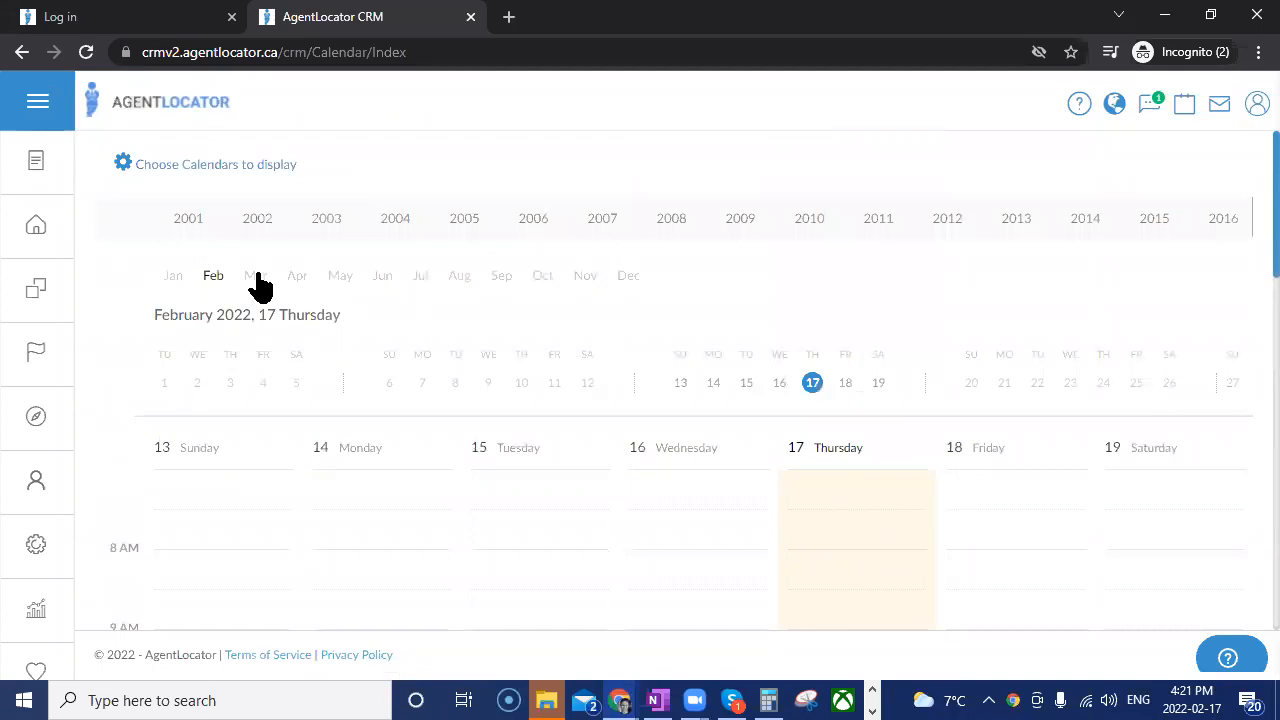
click(1006, 386)
scroll(1023, 409, down, 5)
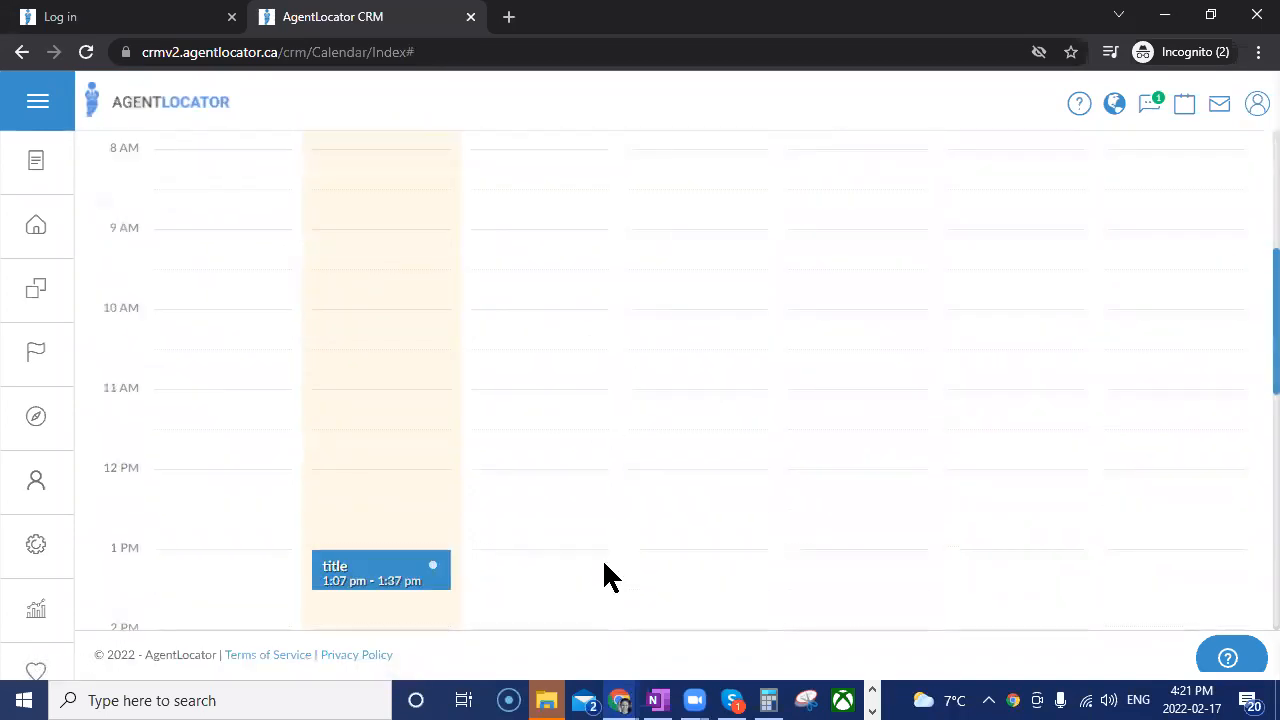
scroll(305, 290, down, 2)
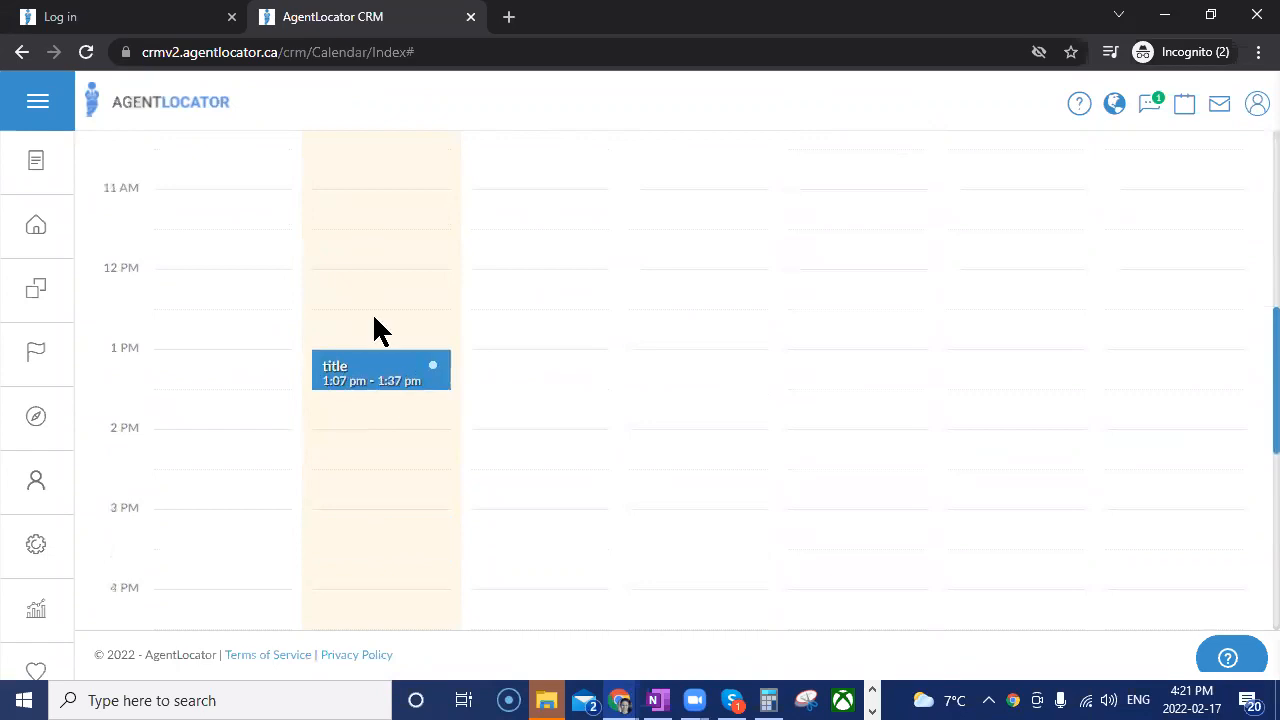
click(350, 377)
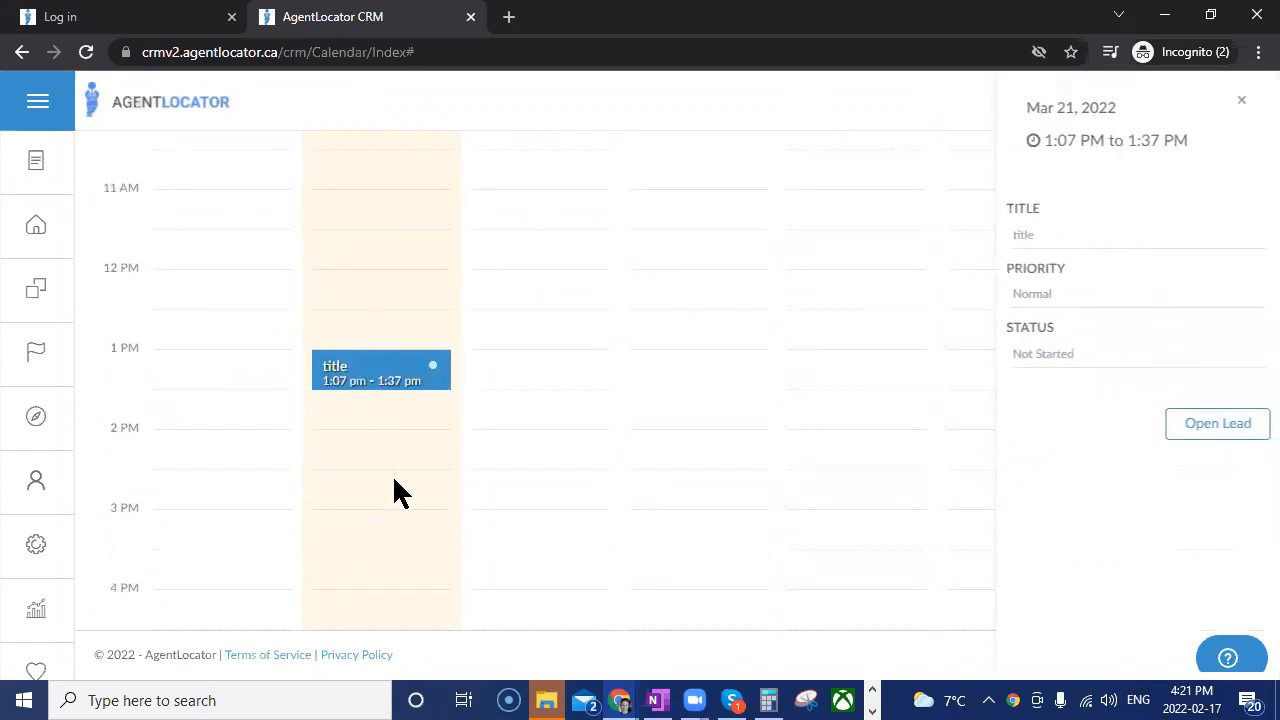
click(1213, 425)
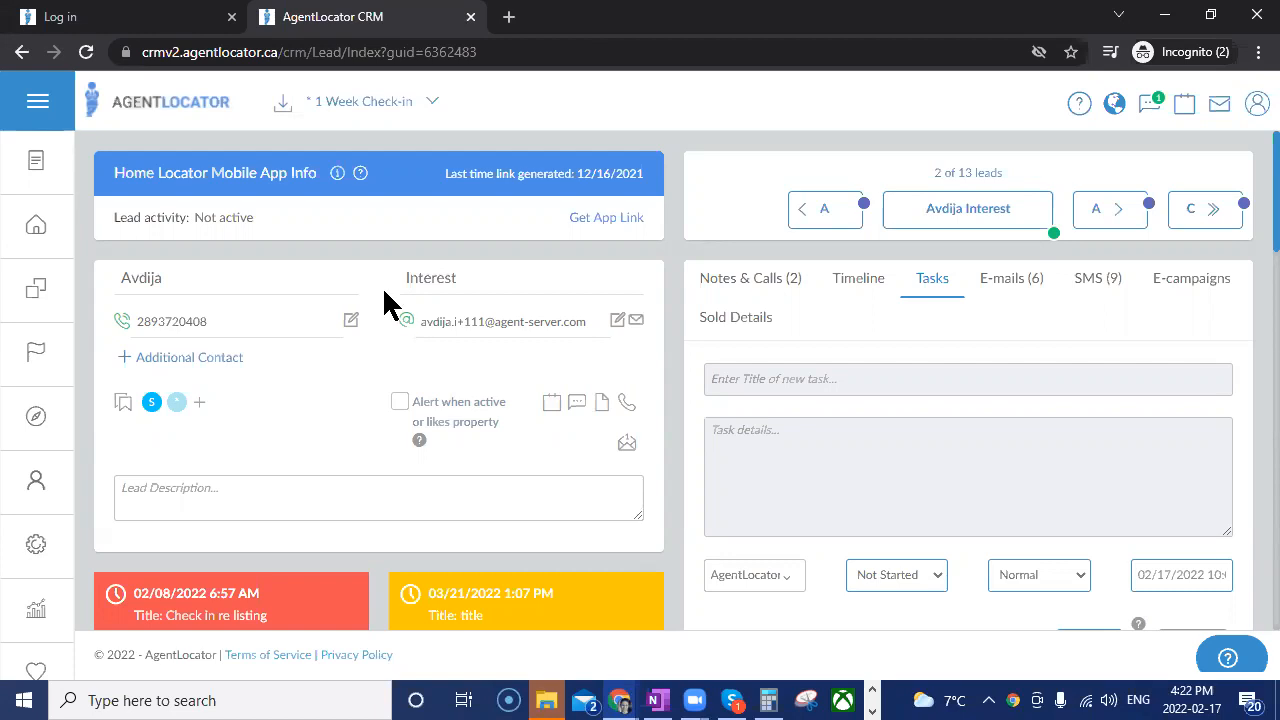
Return to the leads list, apply the "* 2 Week Check-in" saved filter and examine its not-contacted days setting.
click(35, 240)
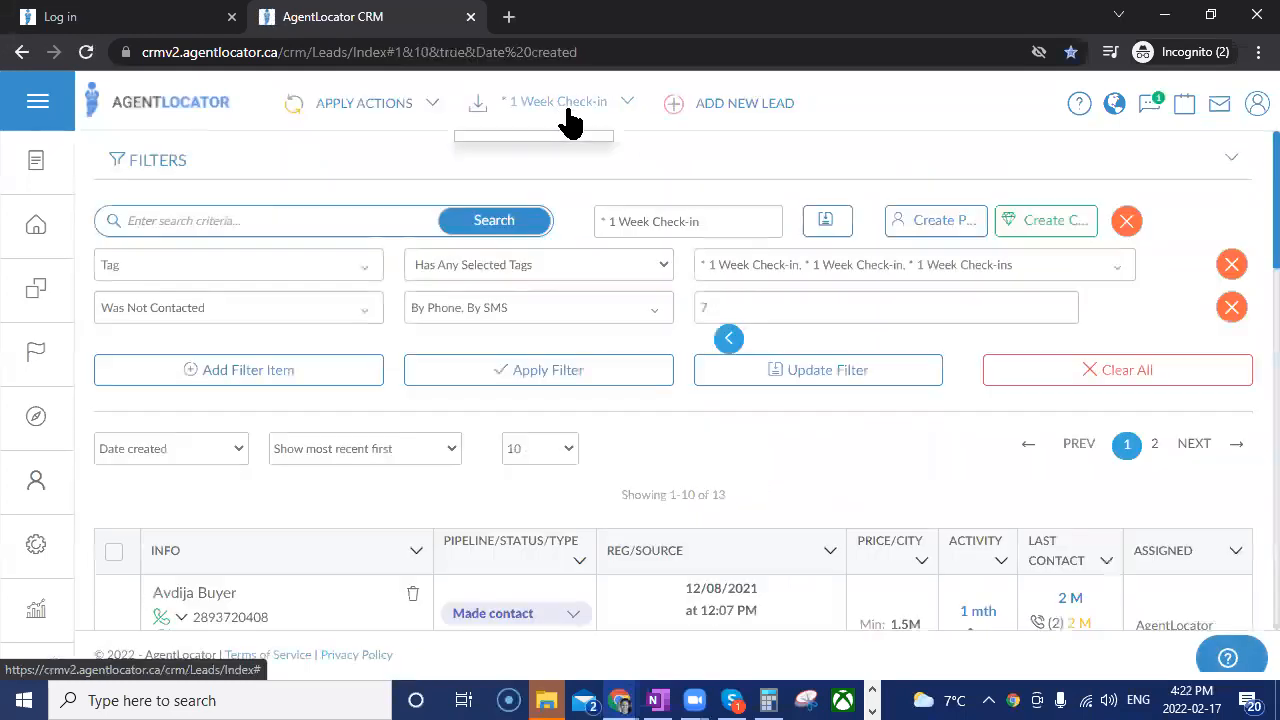
click(568, 118)
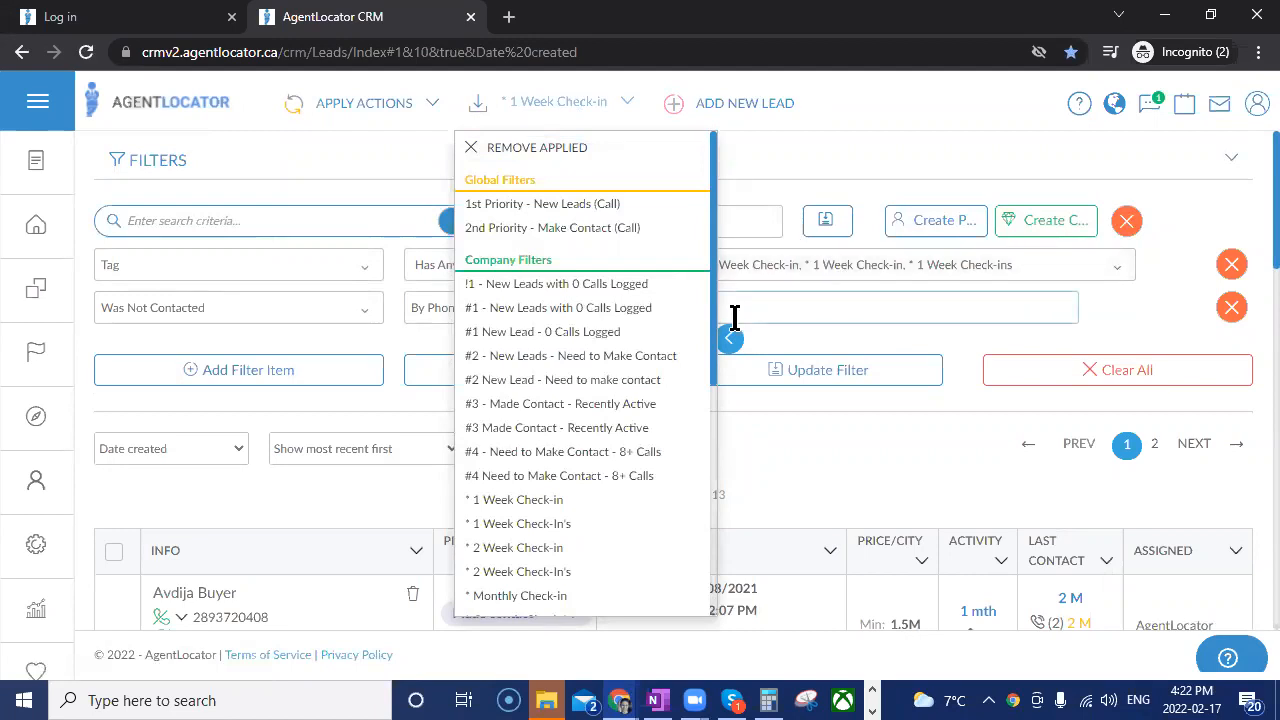
scroll(569, 437, down, 3)
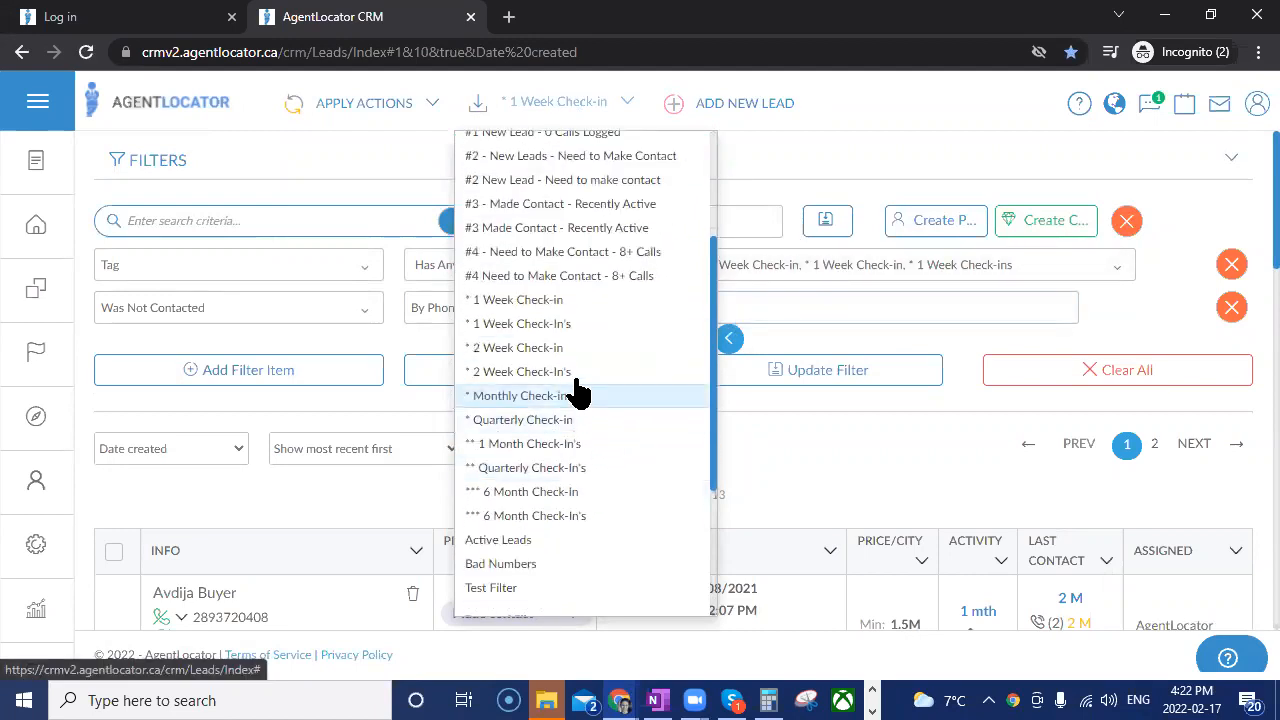
click(510, 347)
click(609, 380)
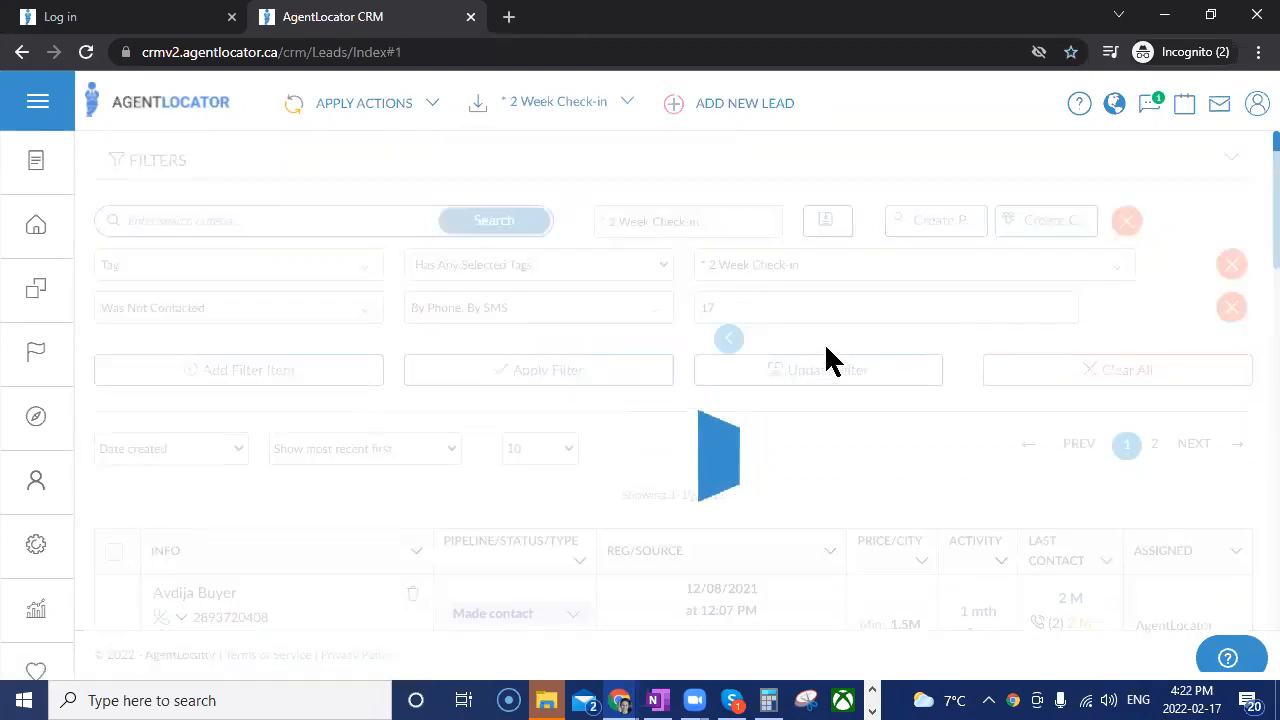
double_click(716, 308)
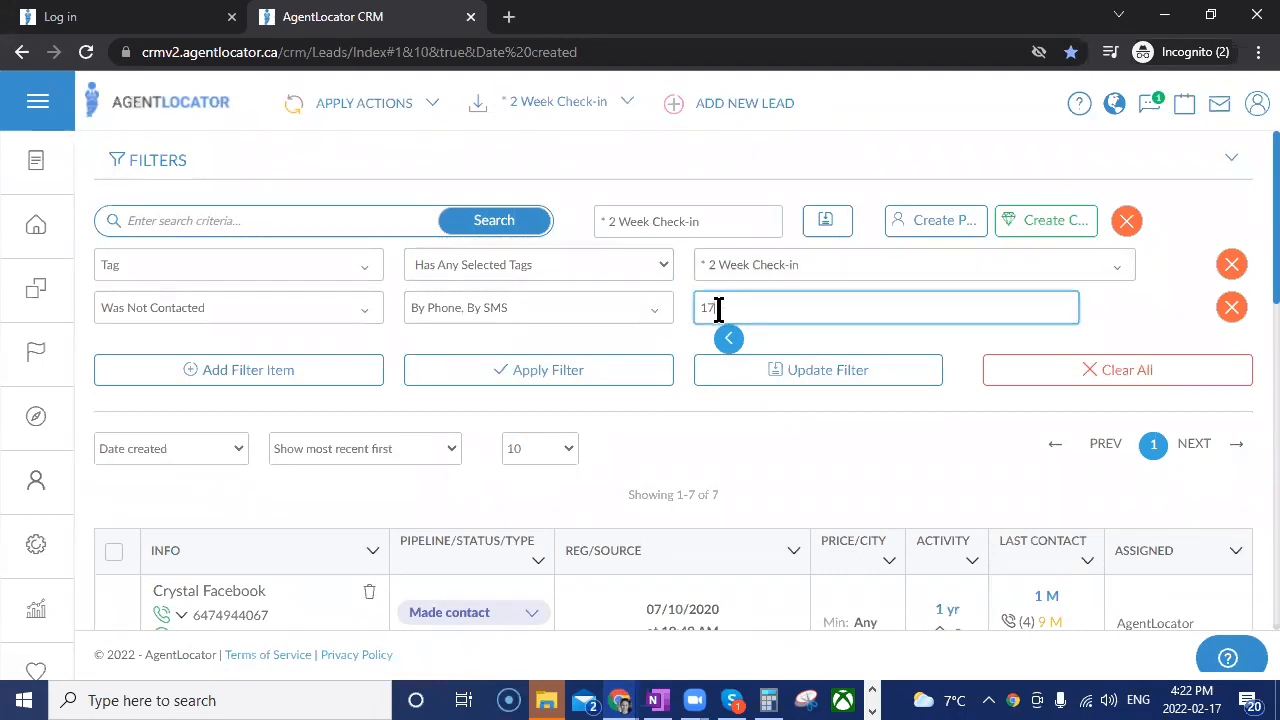
Apply the "** 1 Month Check-In's" saved filter and examine its not-contacted days setting.
click(597, 123)
scroll(557, 412, down, 2)
drag(549, 227, 597, 285)
click(570, 250)
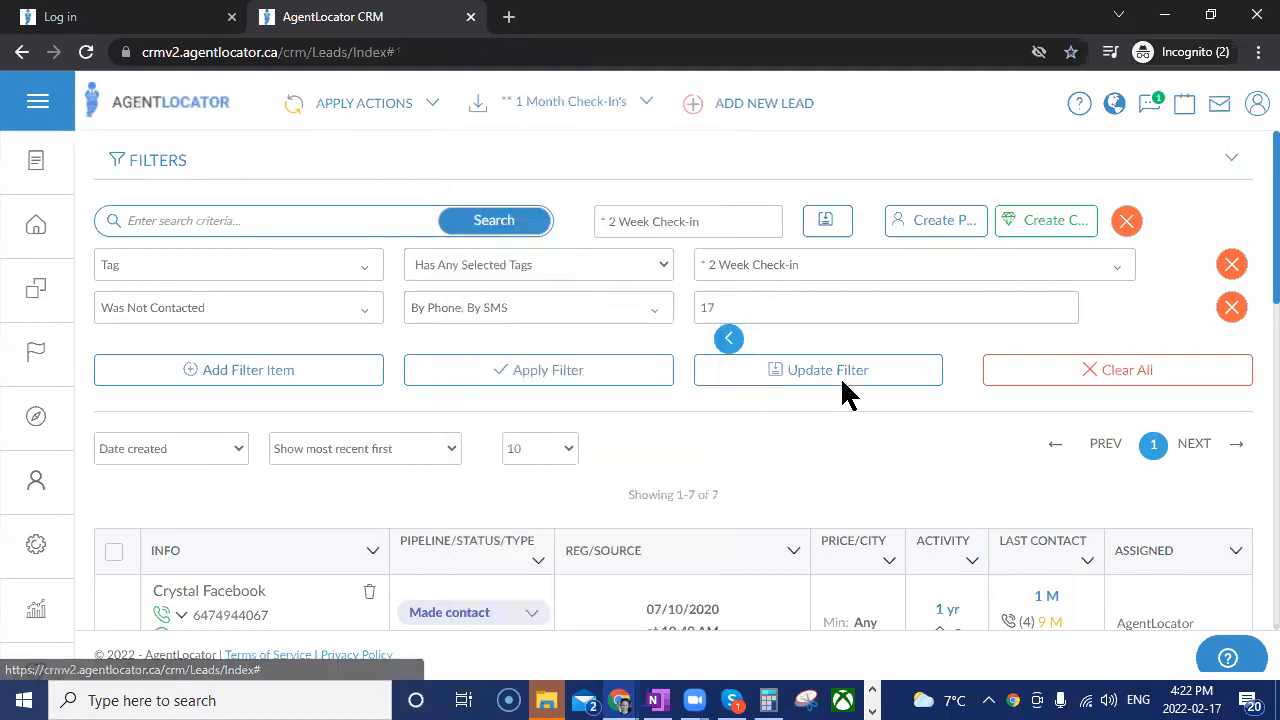
drag(715, 314, 644, 325)
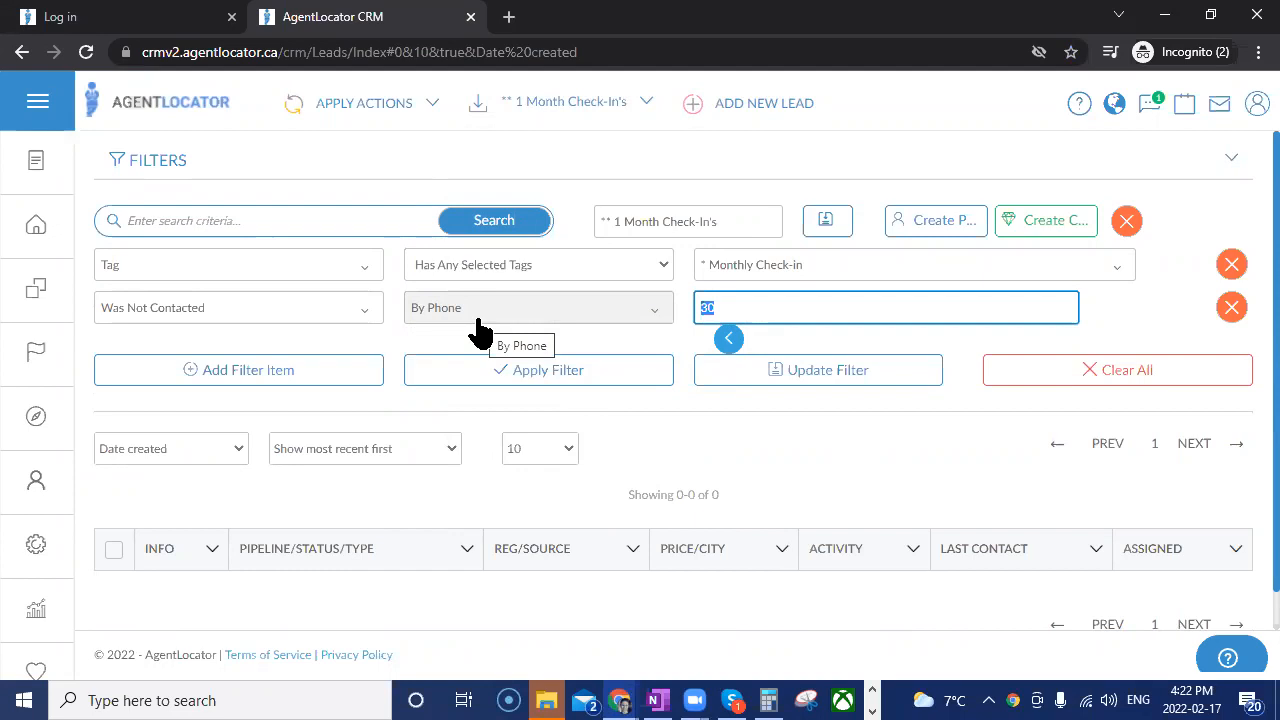
Apply the "** Quarterly Check-In's" and "*** 6 Month Check-In's" saved filters in turn to review their criteria.
click(582, 101)
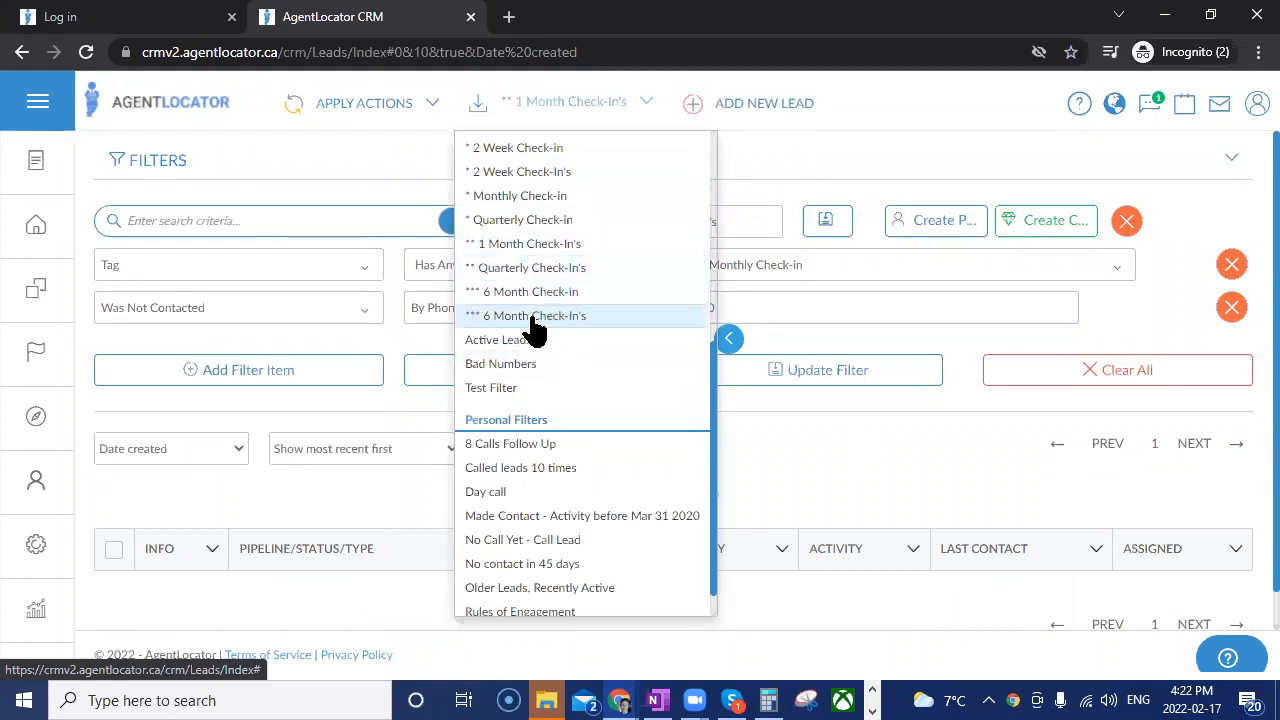
click(540, 268)
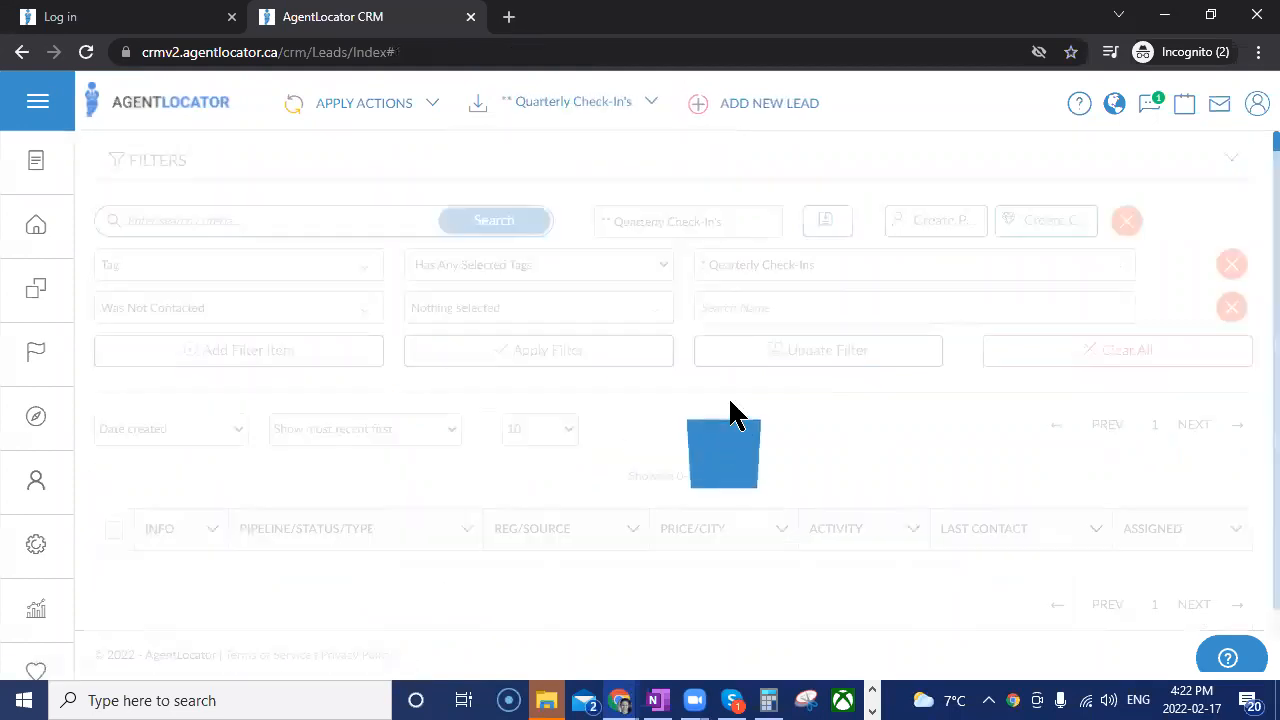
click(563, 104)
click(528, 316)
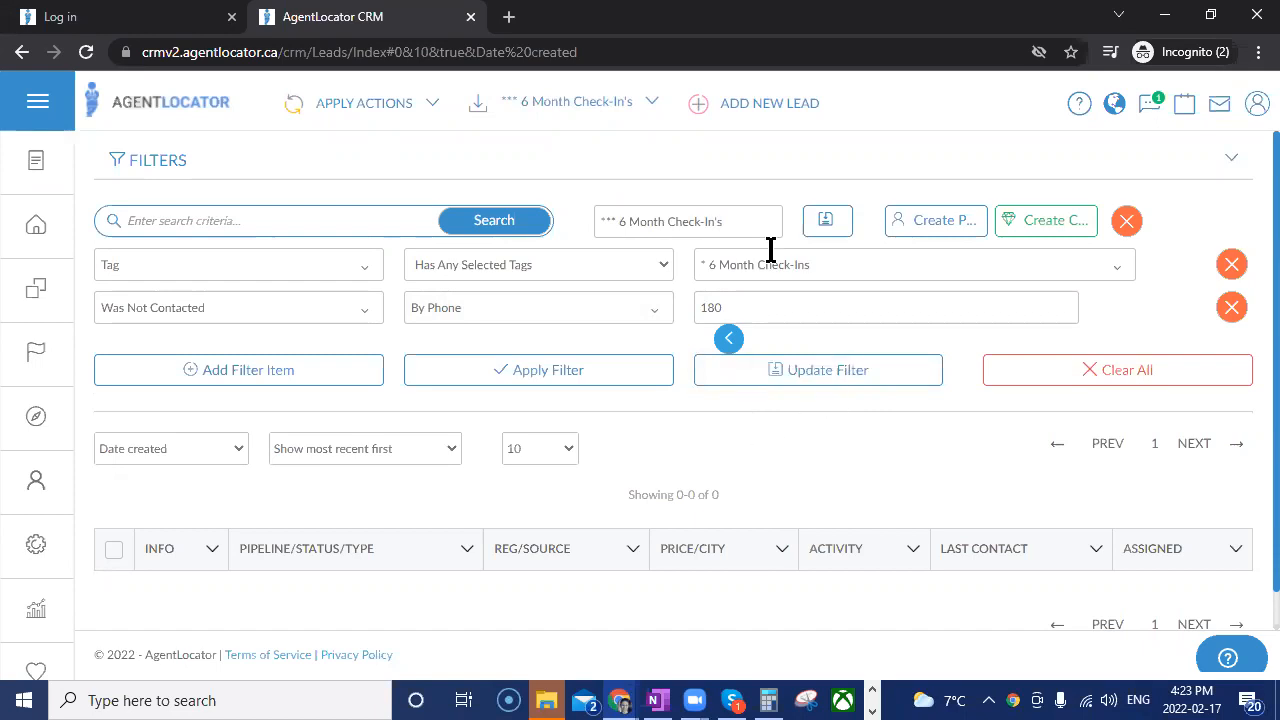
click(628, 128)
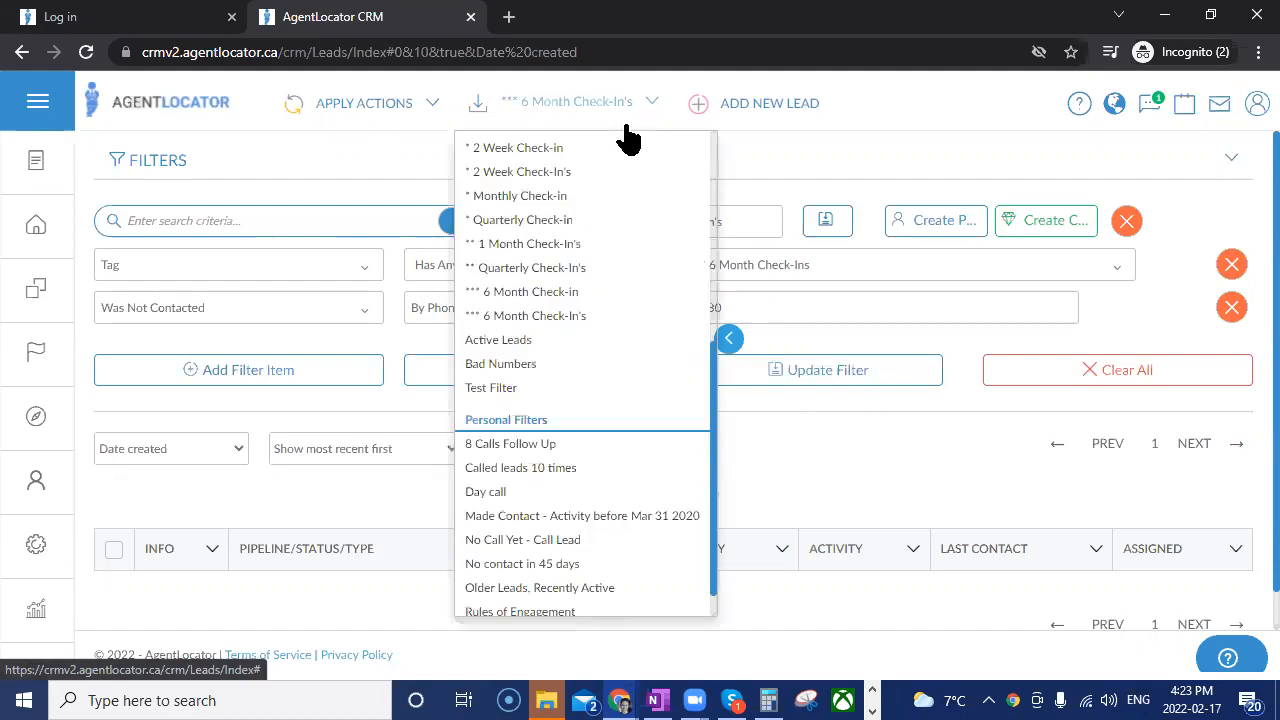
click(782, 453)
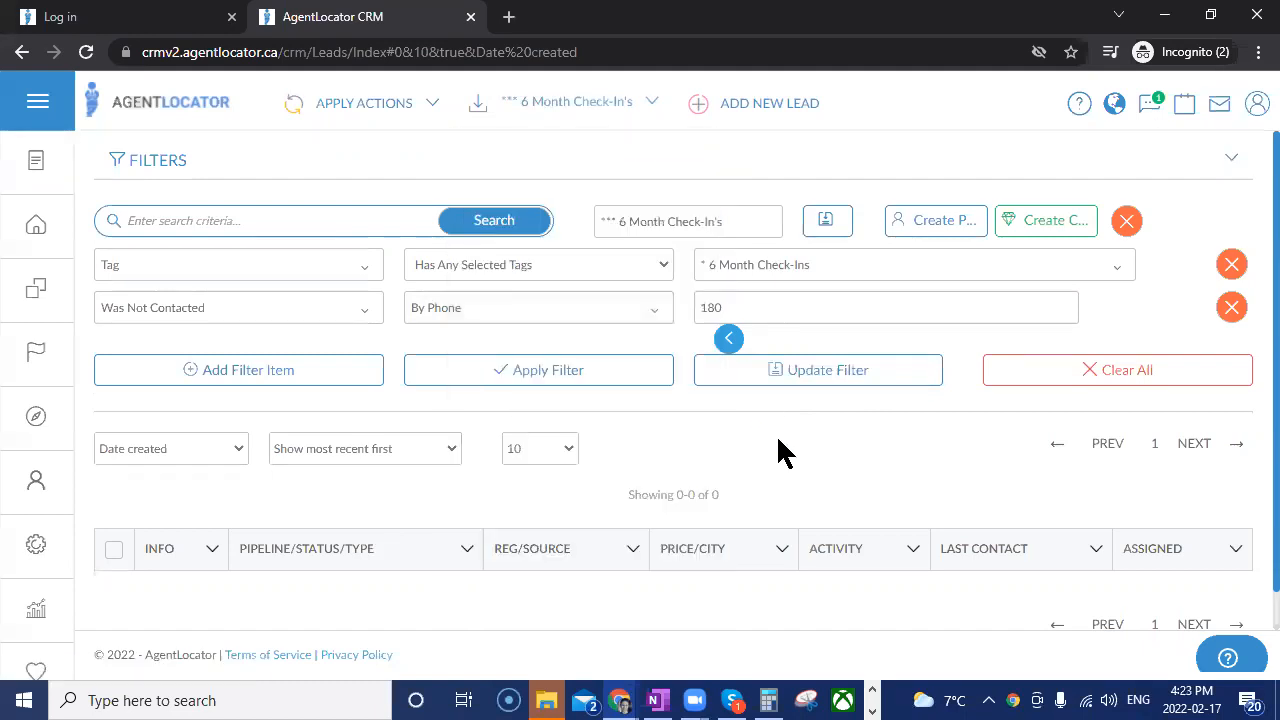
Clear the applied filter from the leads list and go to its last page, 23.
click(36, 226)
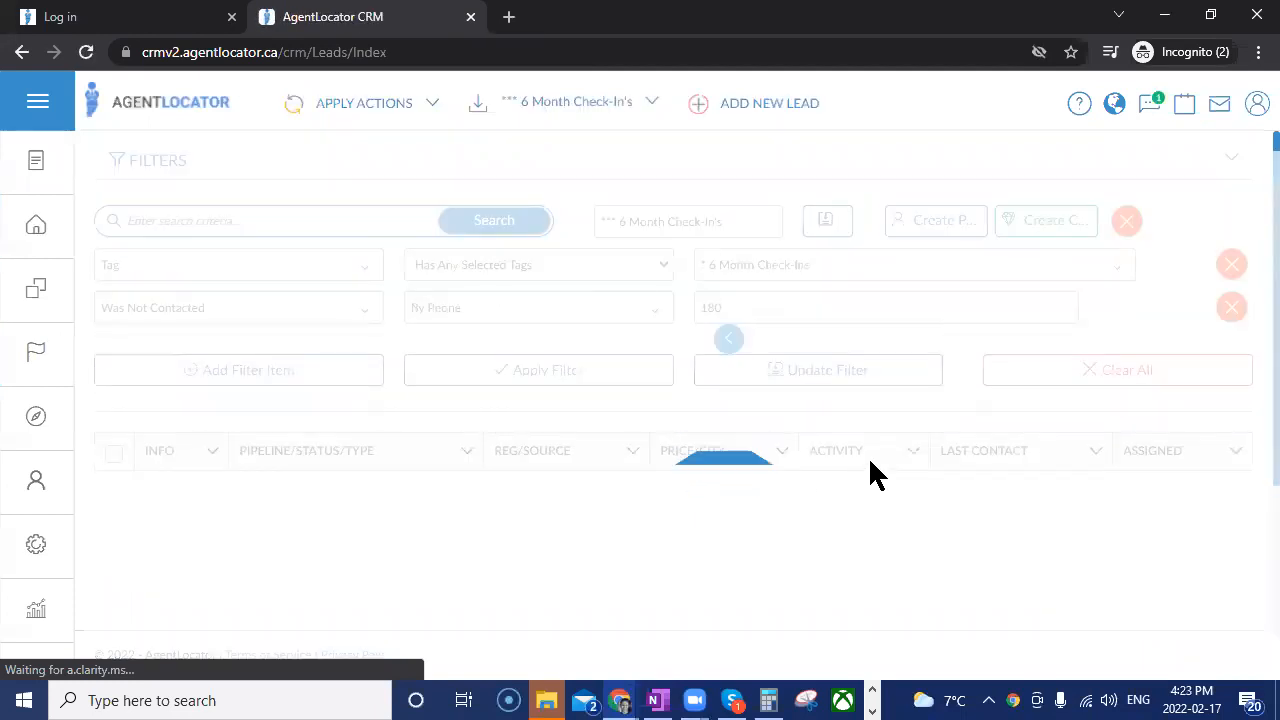
click(1062, 385)
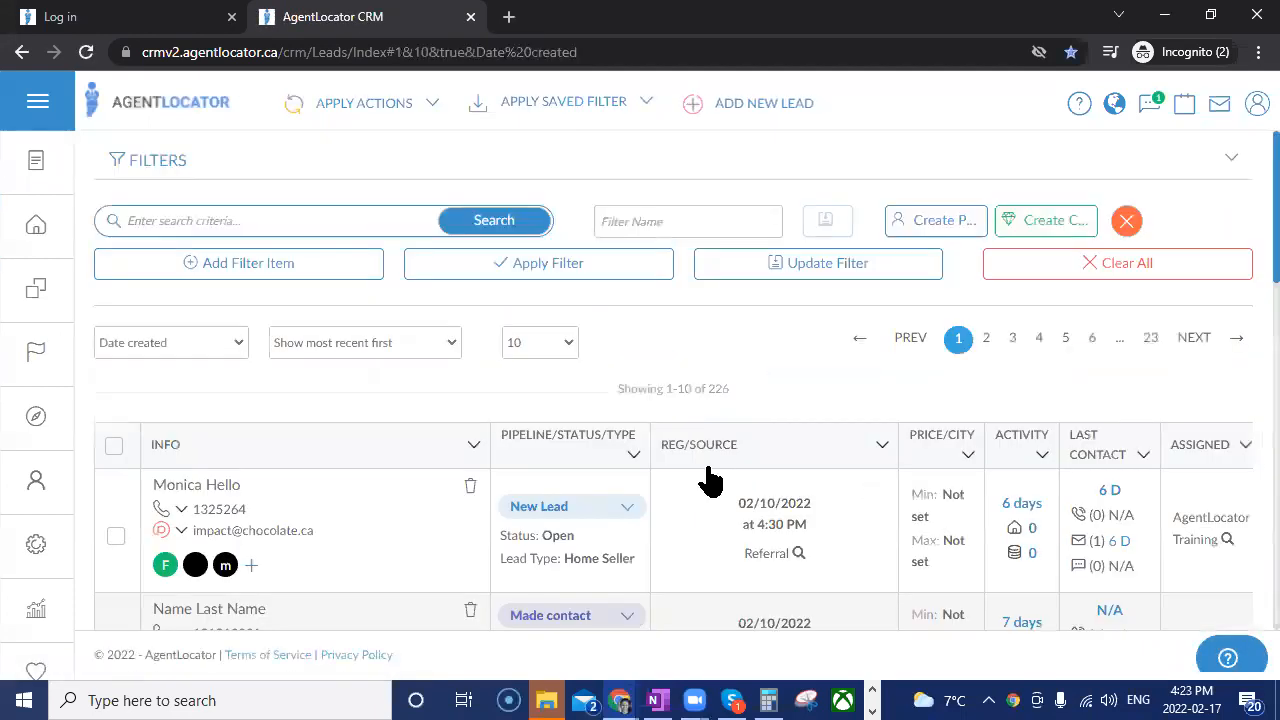
click(1151, 345)
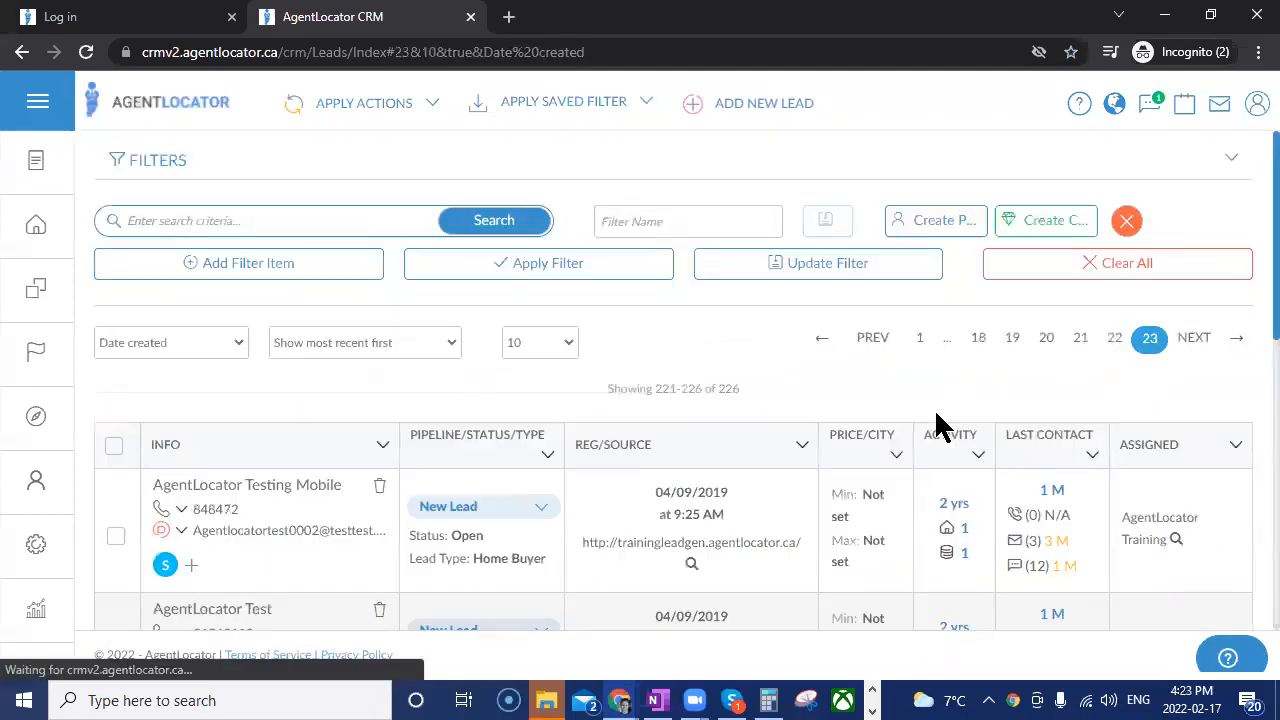
scroll(934, 408, down, 2)
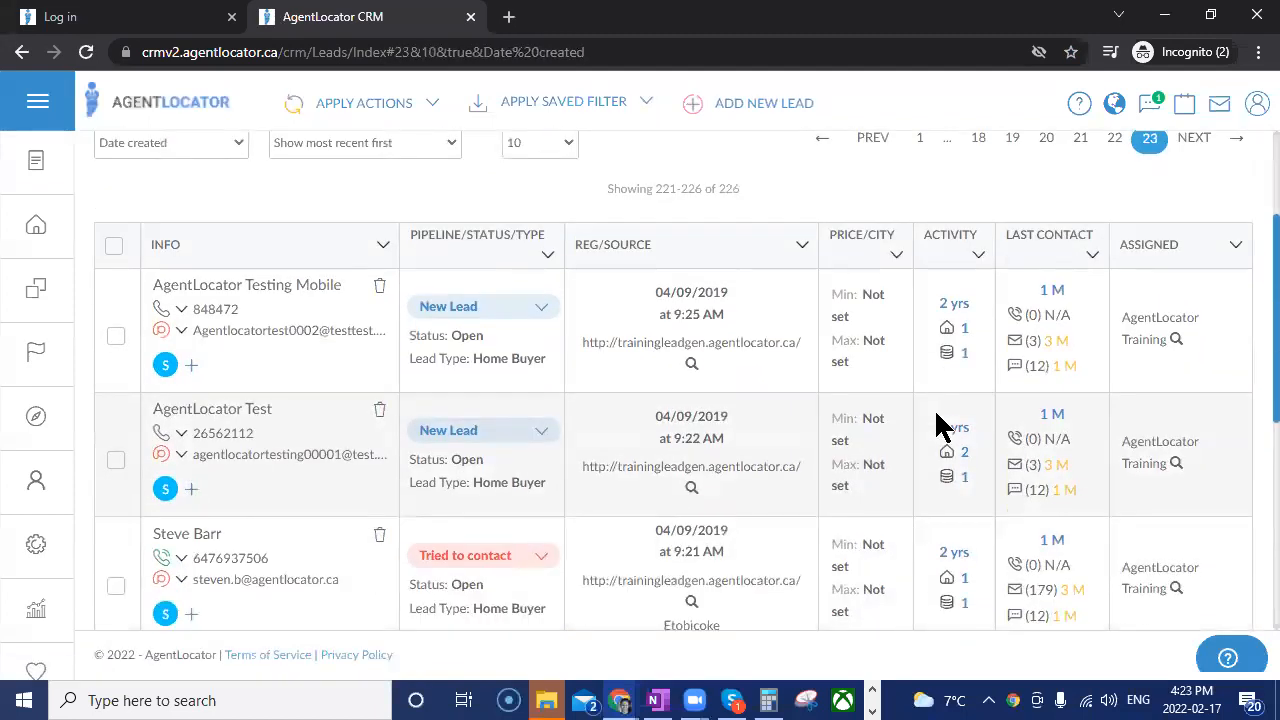
Assign the "* Monthly Check-in" and "* 1 Month Check-in" tags to the first lead on the page and save.
click(190, 368)
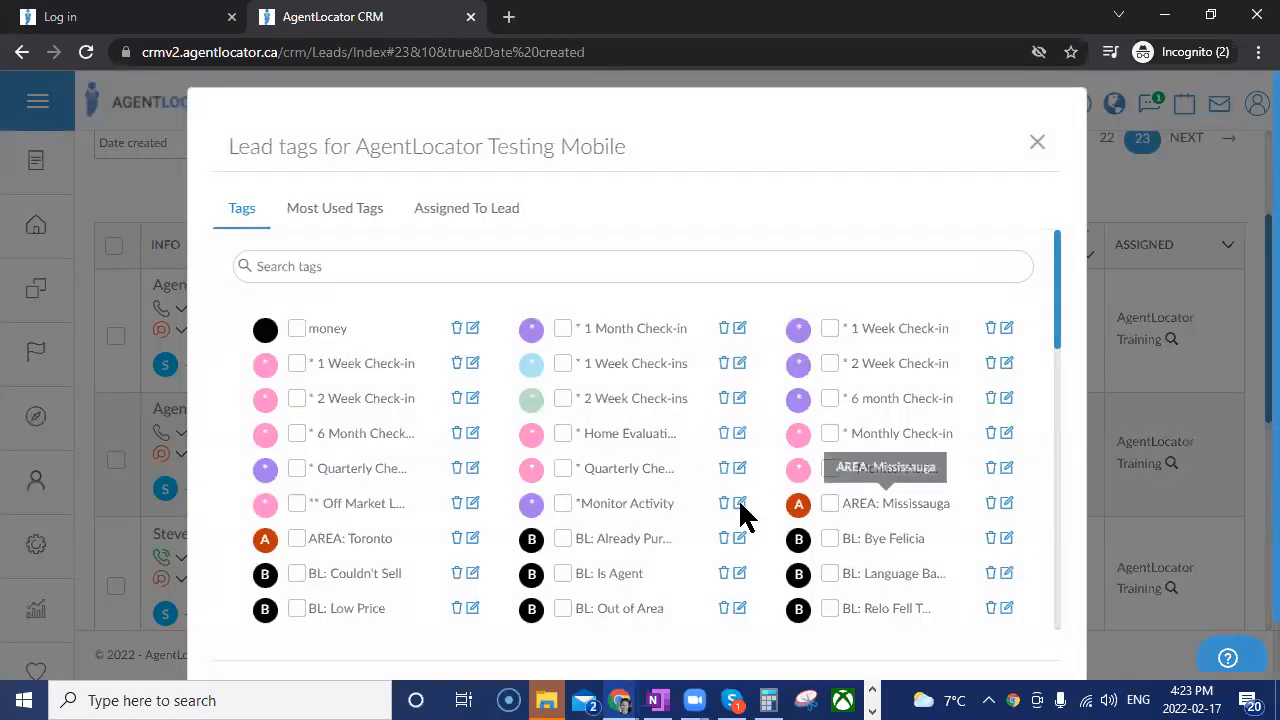
click(830, 435)
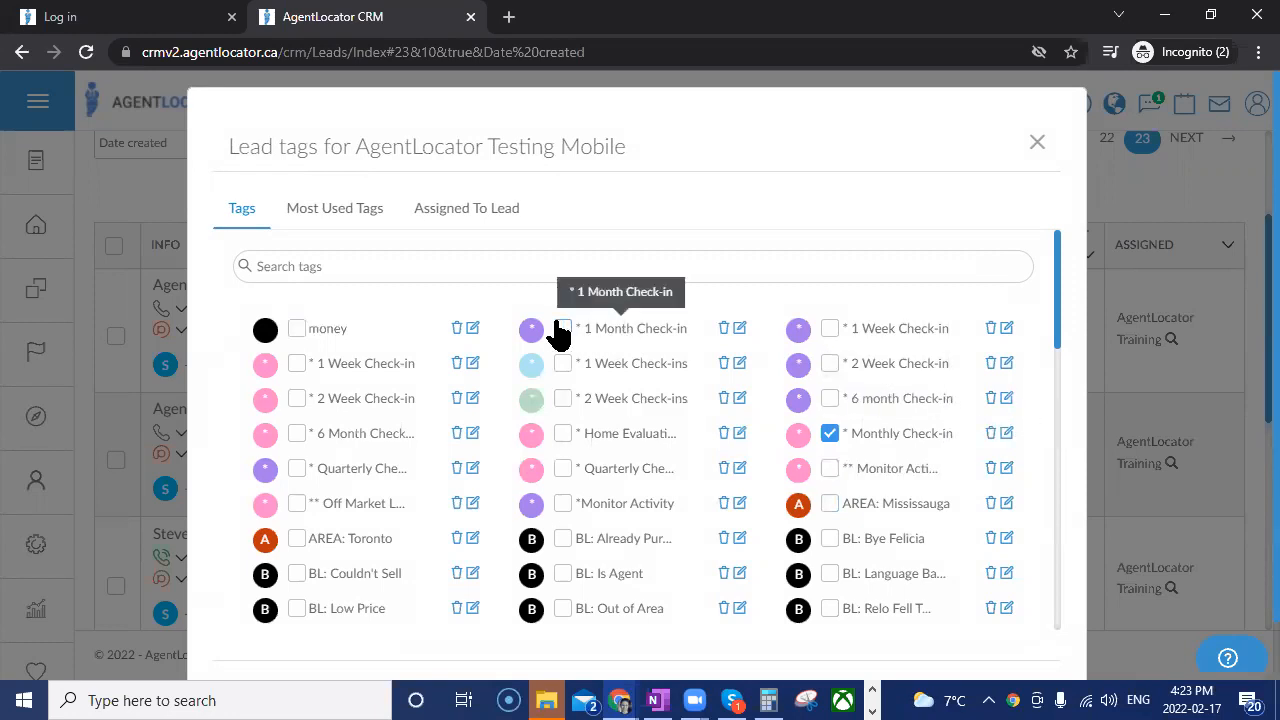
scroll(1080, 465, down, 1)
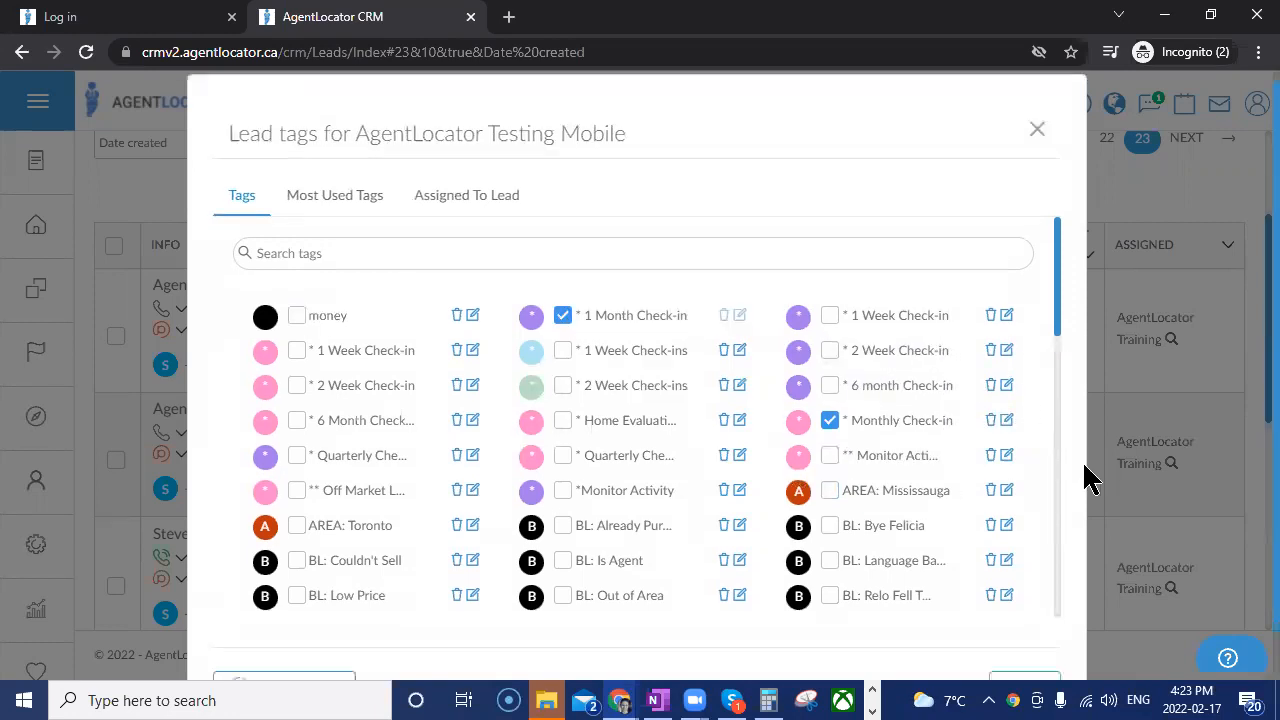
click(1030, 640)
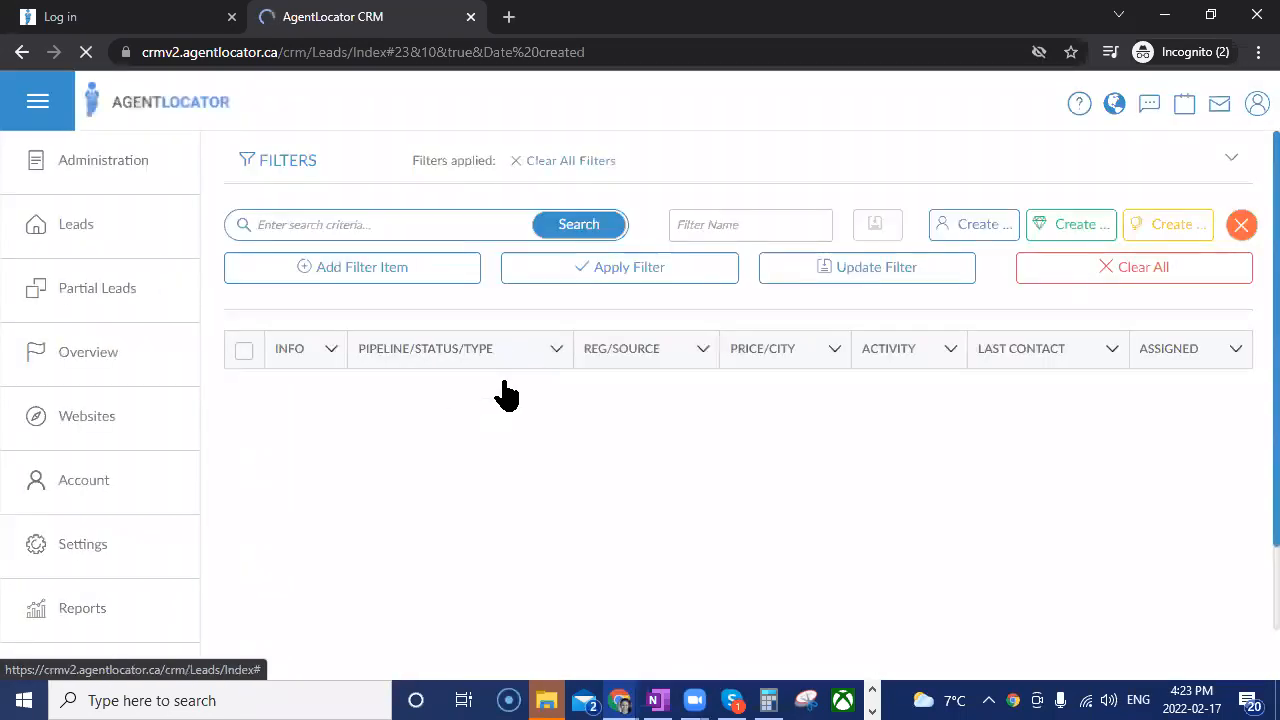
Apply the "* Monthly Check-in" saved filter and look through the leads it lists.
click(562, 101)
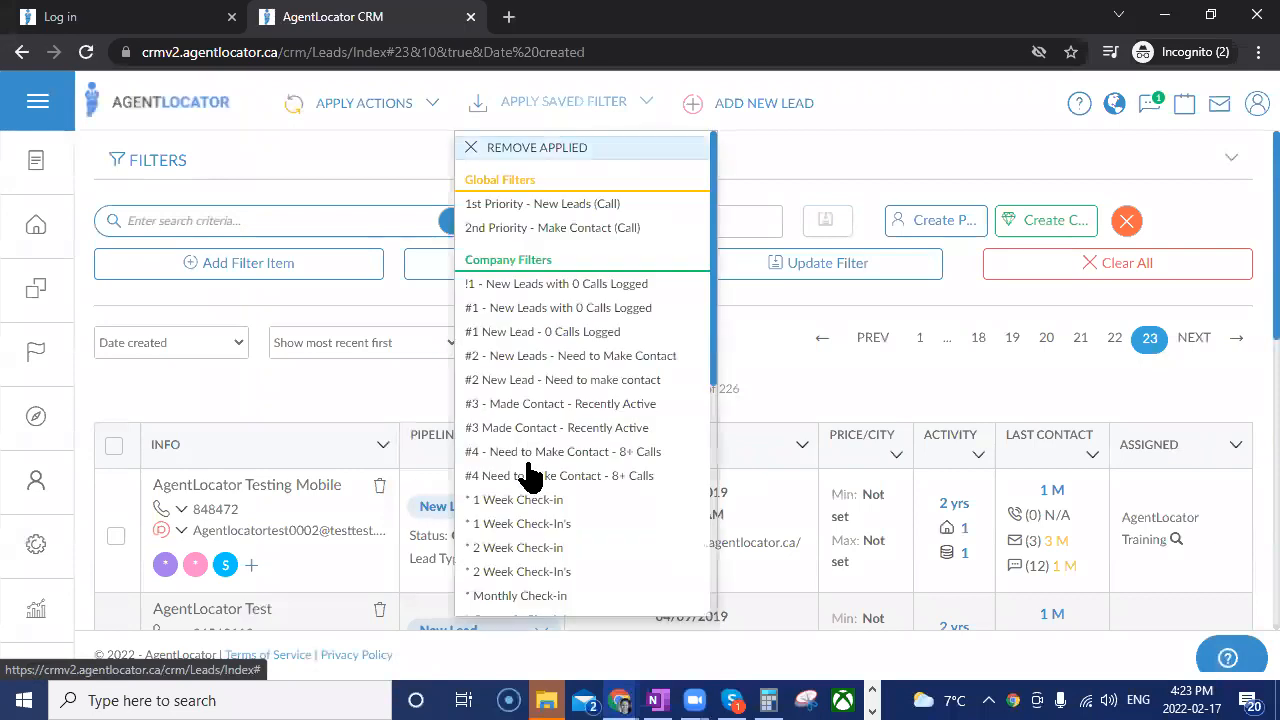
scroll(535, 500, down, 2)
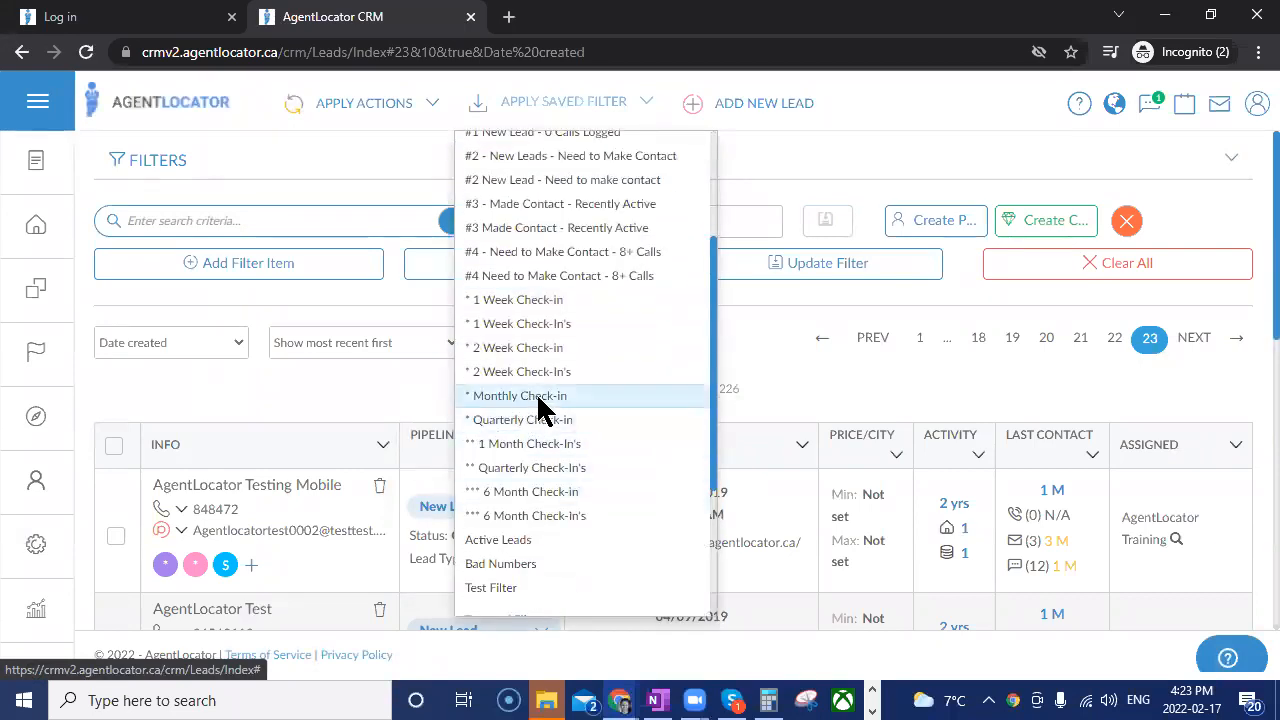
click(540, 400)
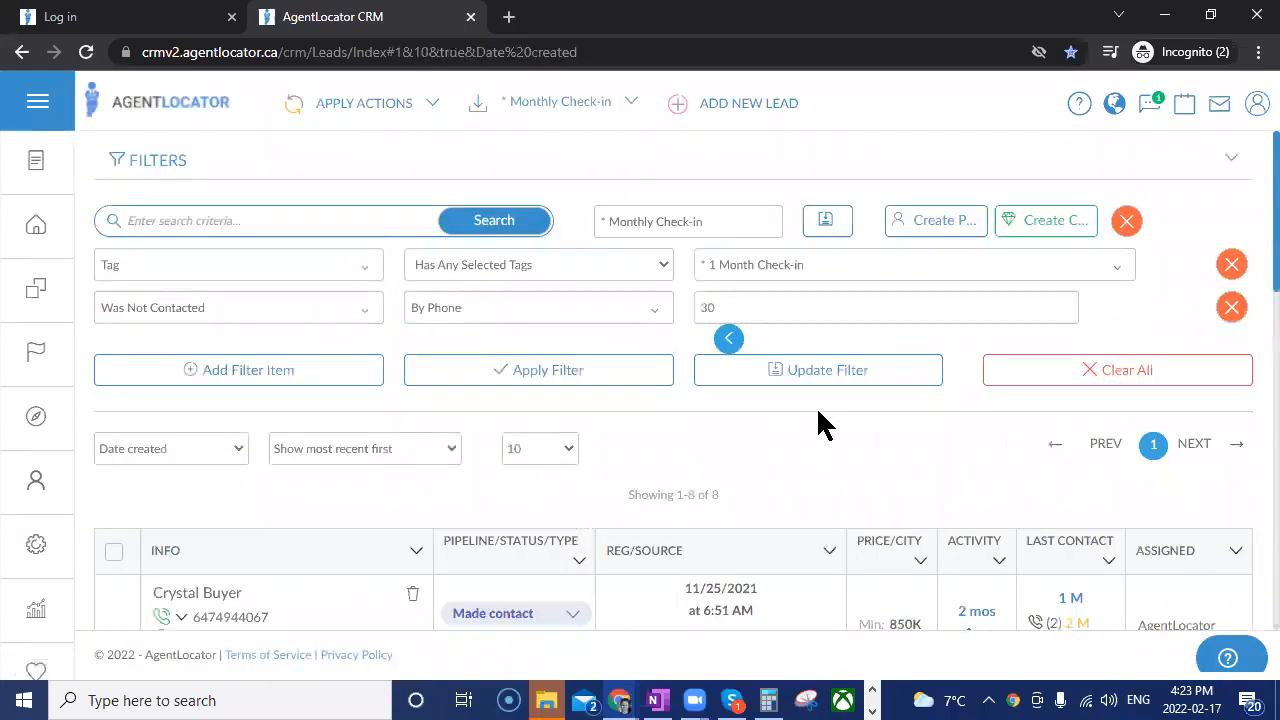
scroll(816, 406, down, 2)
scroll(745, 380, up, 2)
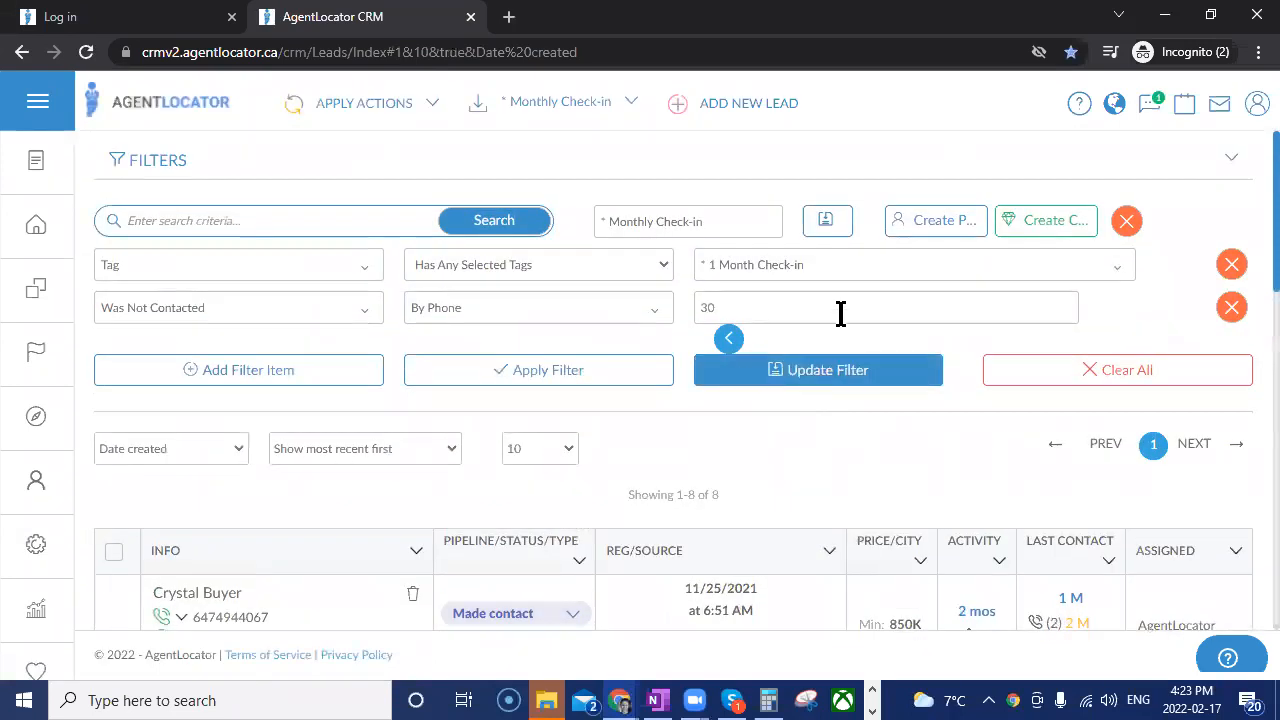
scroll(808, 480, down, 1)
scroll(806, 468, down, 6)
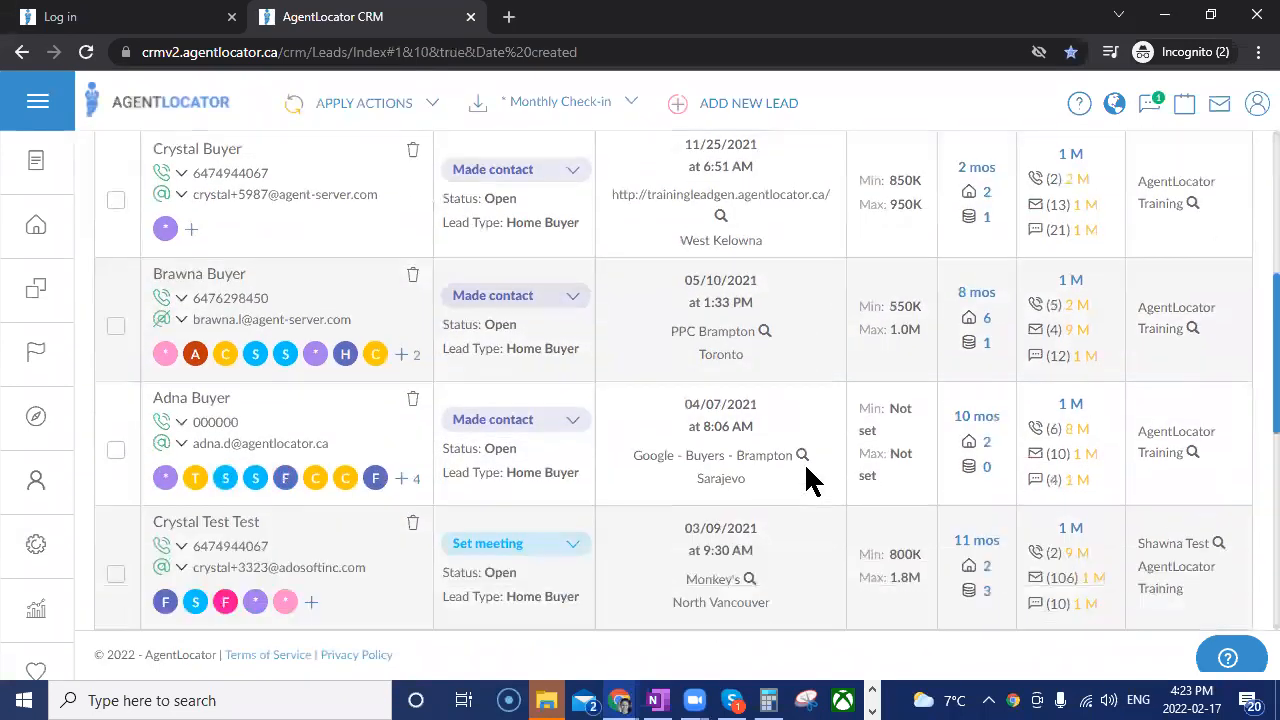
scroll(806, 468, up, 4)
scroll(810, 480, up, 3)
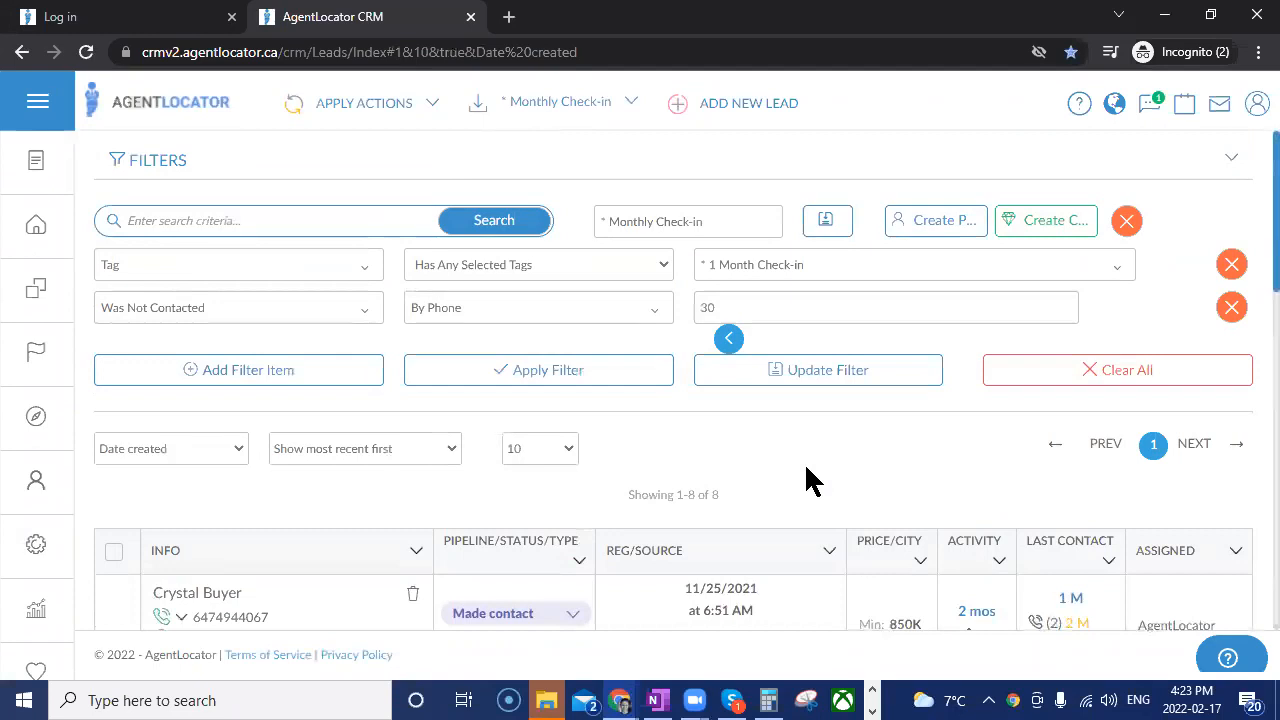
Assign the "* 1 Week Check-in" tag to the first lead in the filtered list and save.
scroll(806, 466, down, 2)
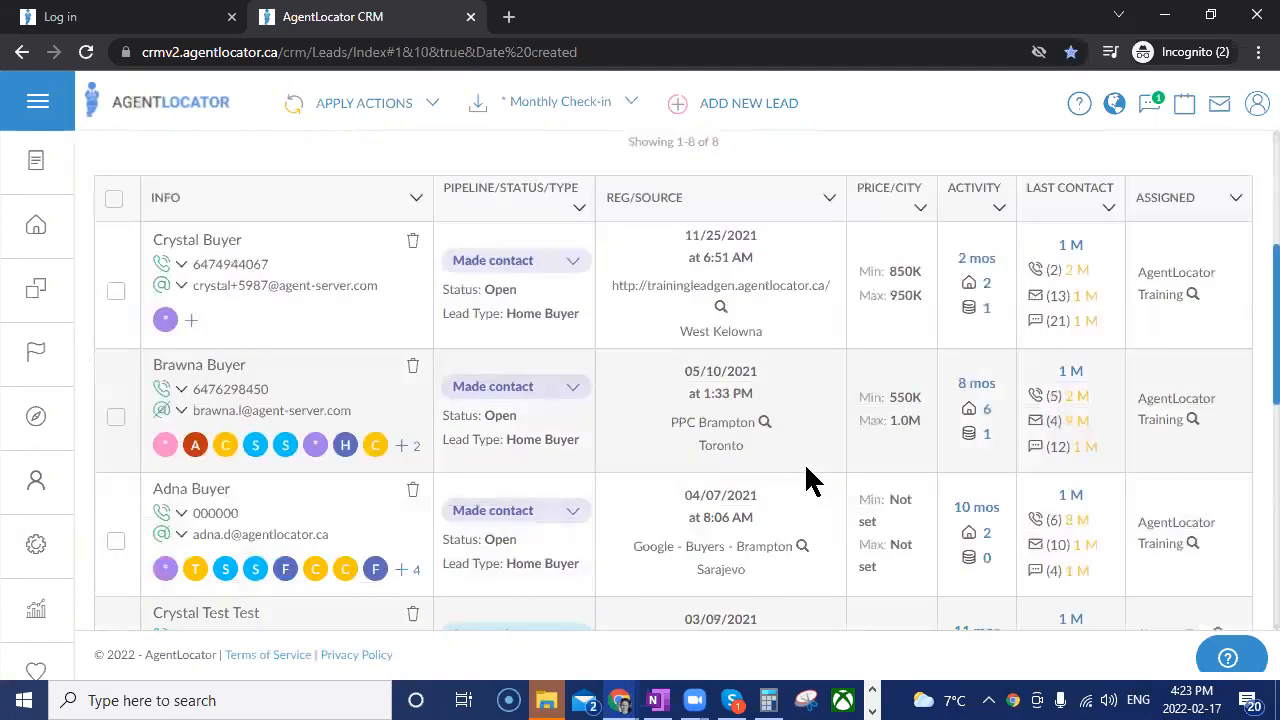
scroll(277, 214, up, 1)
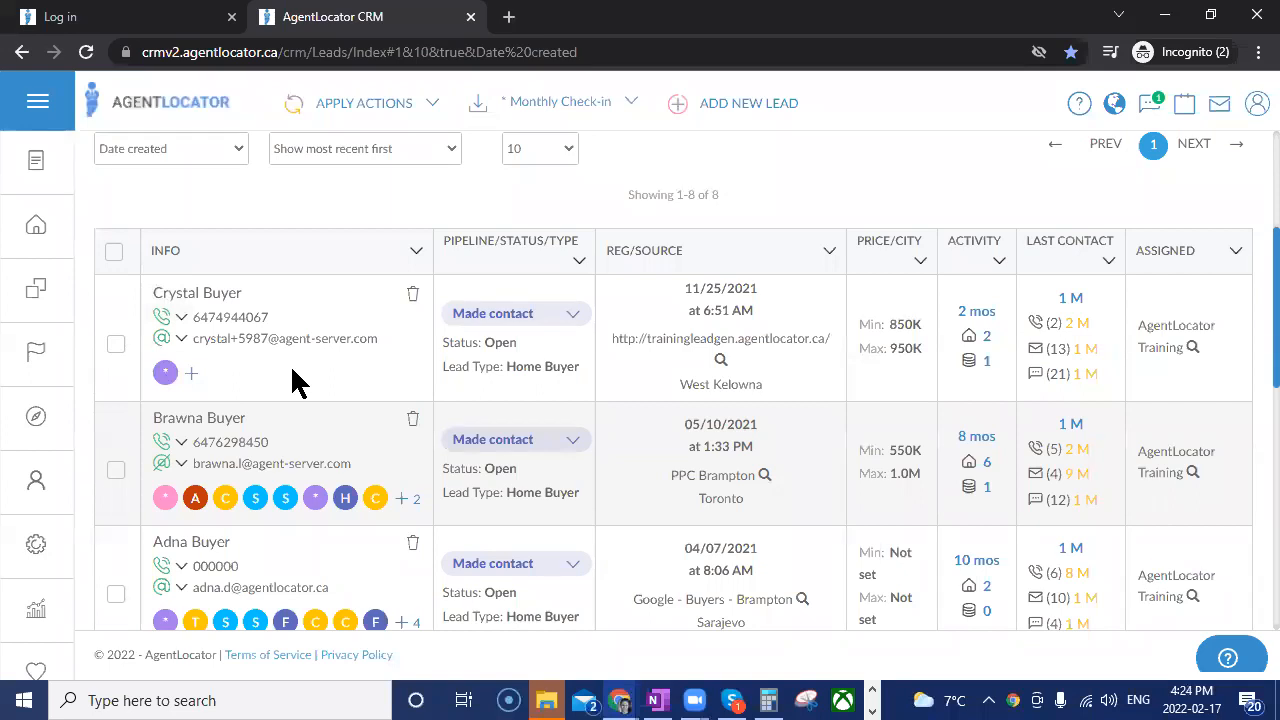
click(191, 376)
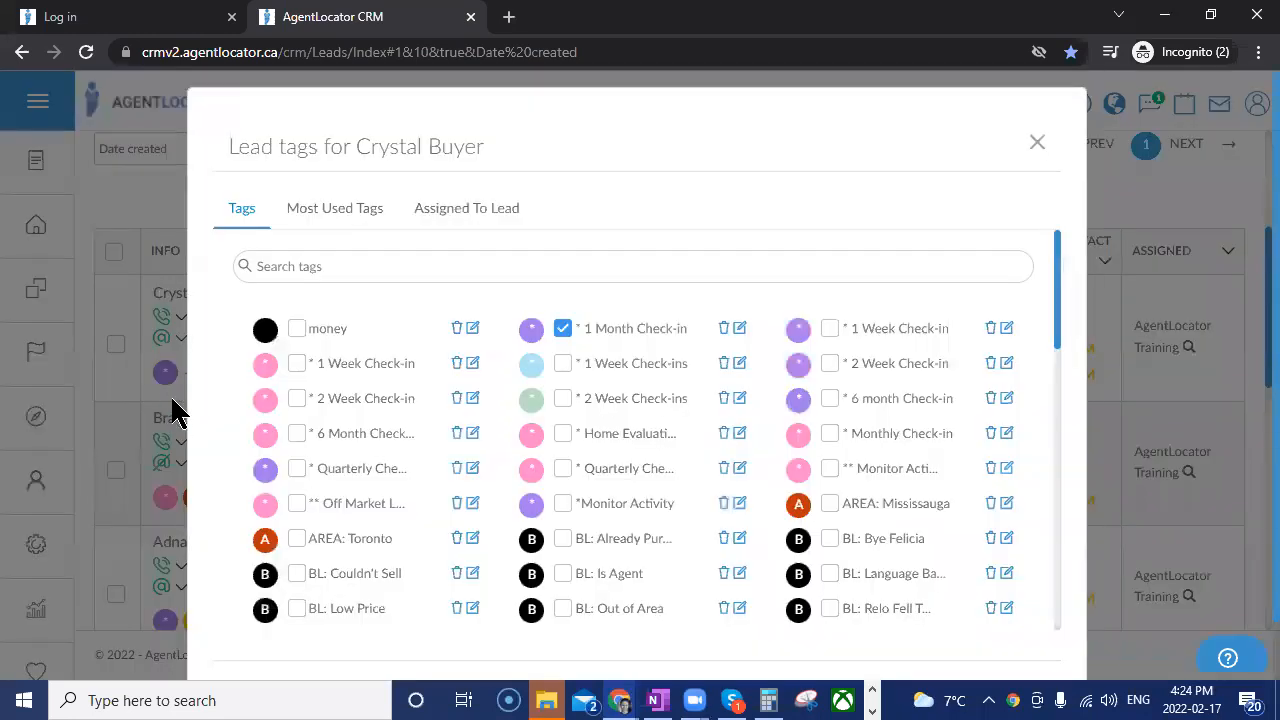
click(829, 329)
scroll(1078, 428, down, 1)
click(1008, 642)
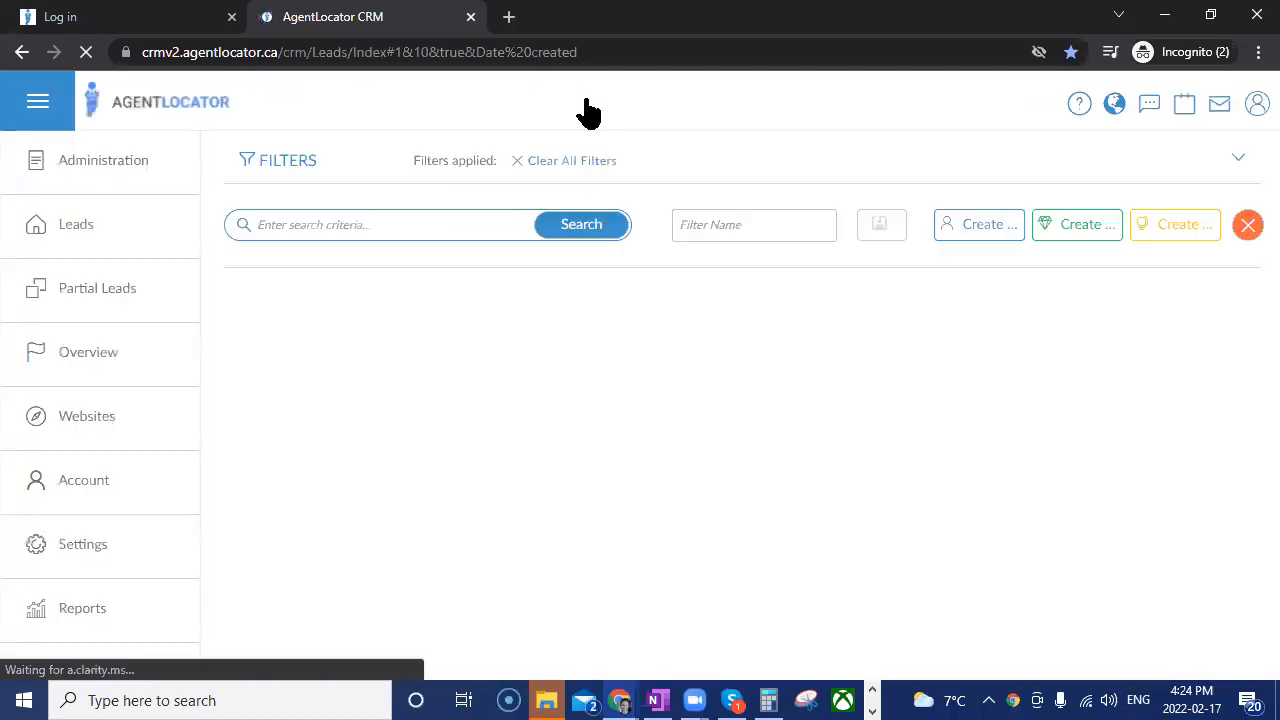
Apply the "* 1 Week Check-in" saved filter to the leads list.
click(590, 105)
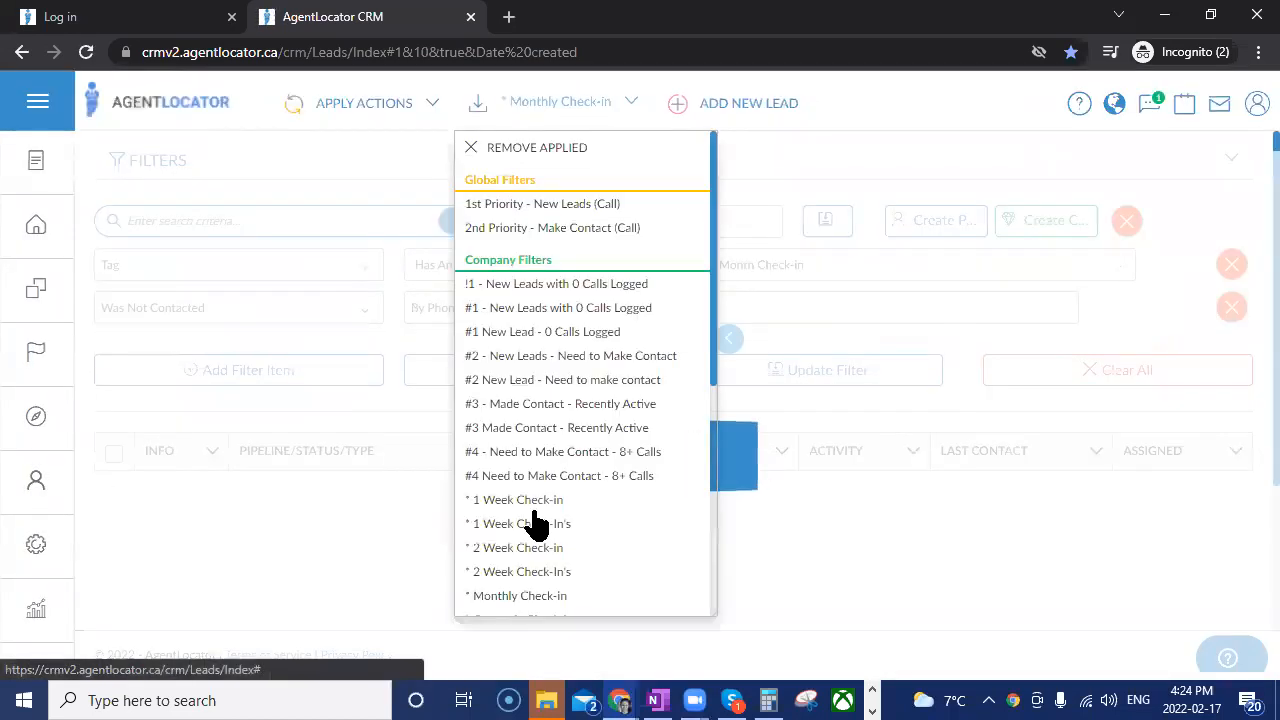
click(534, 510)
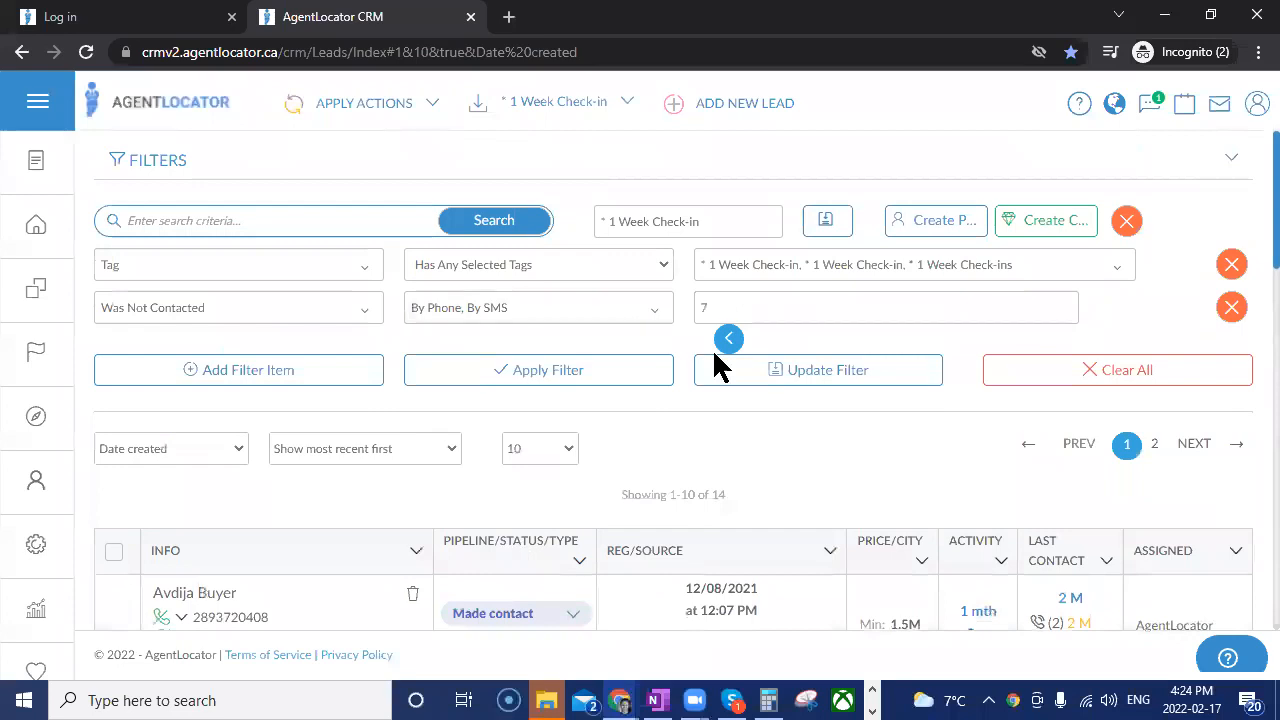
click(941, 372)
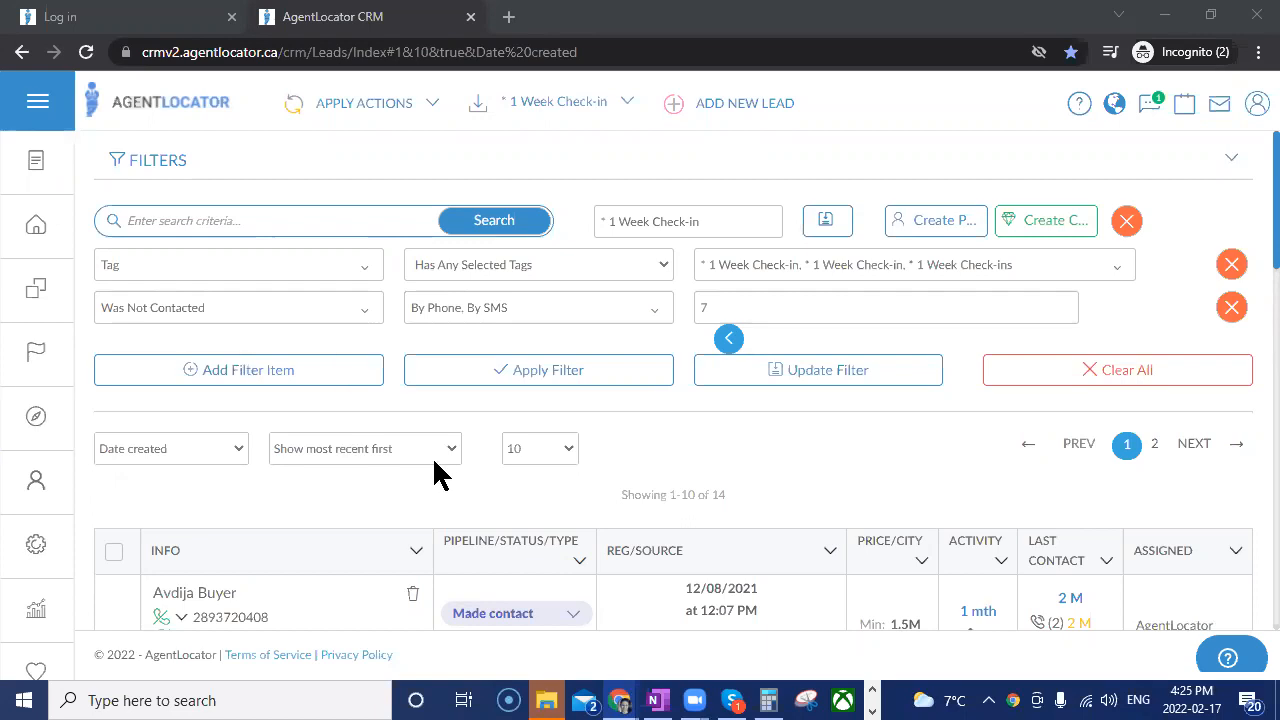
Open the E-mail settings and look through the page's video and help section.
click(40, 556)
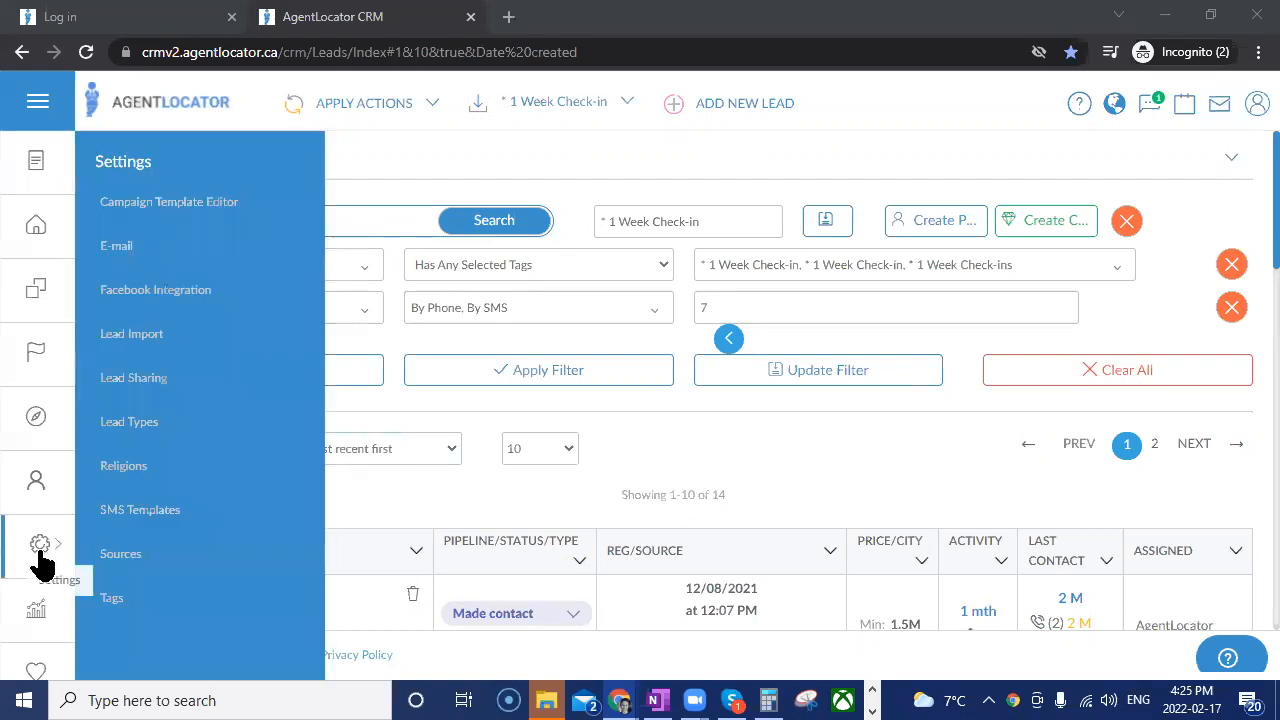
click(118, 258)
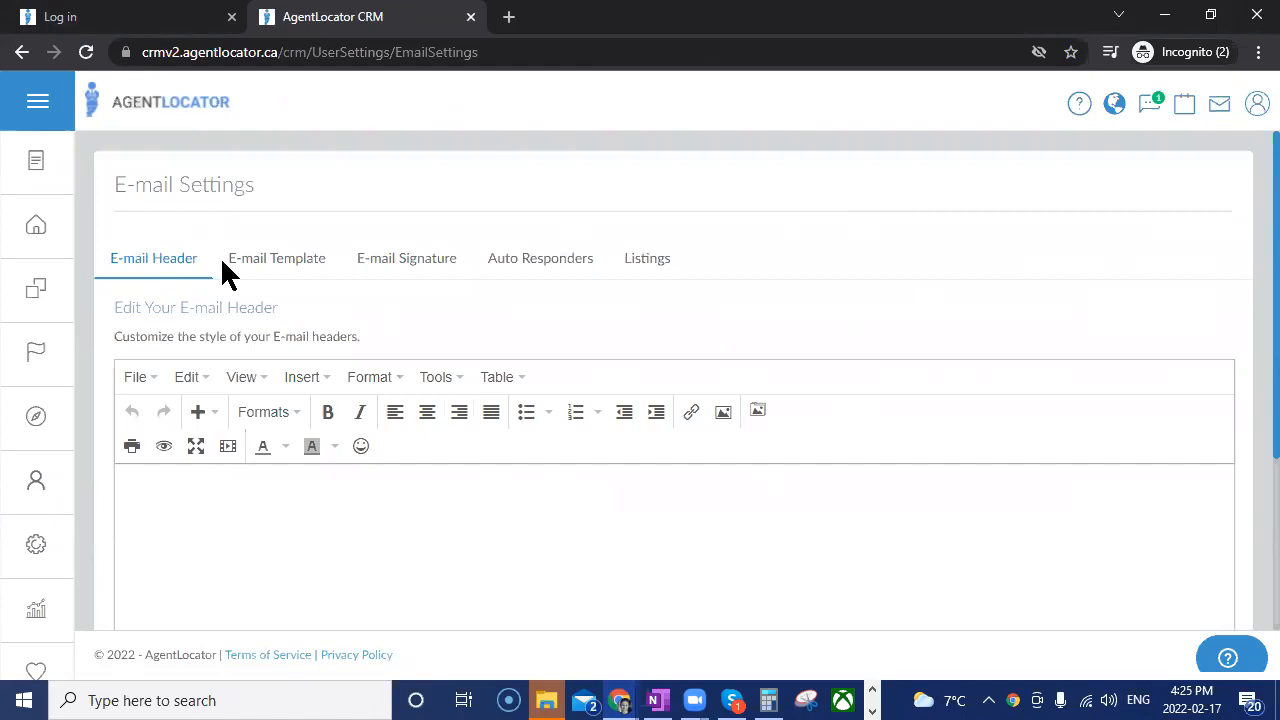
click(1079, 108)
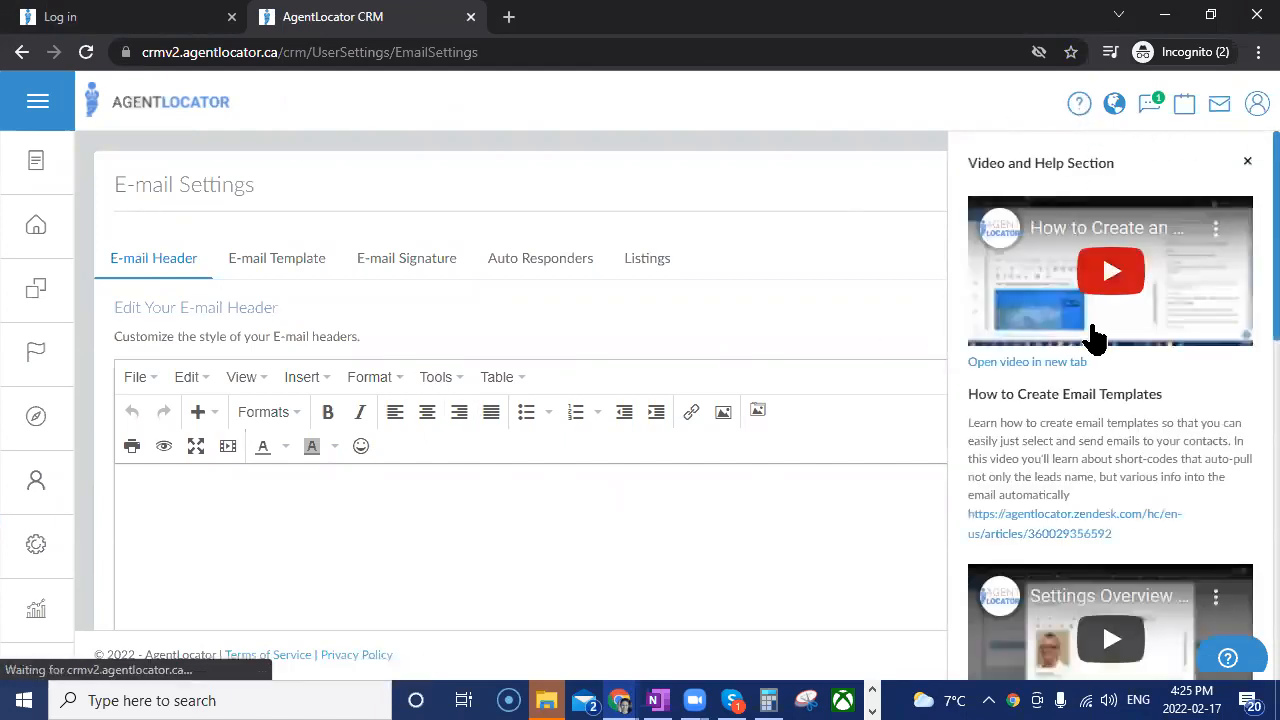
scroll(1094, 337, down, 3)
scroll(1090, 368, down, 8)
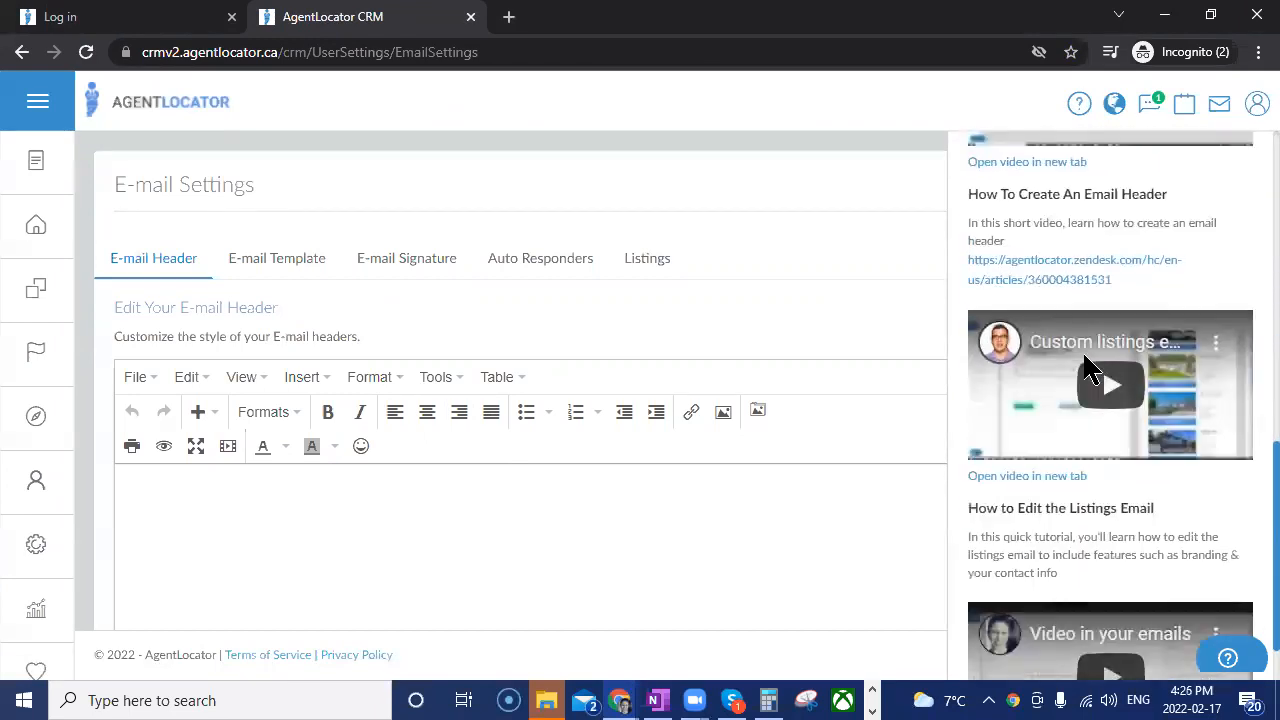
scroll(1095, 370, up, 6)
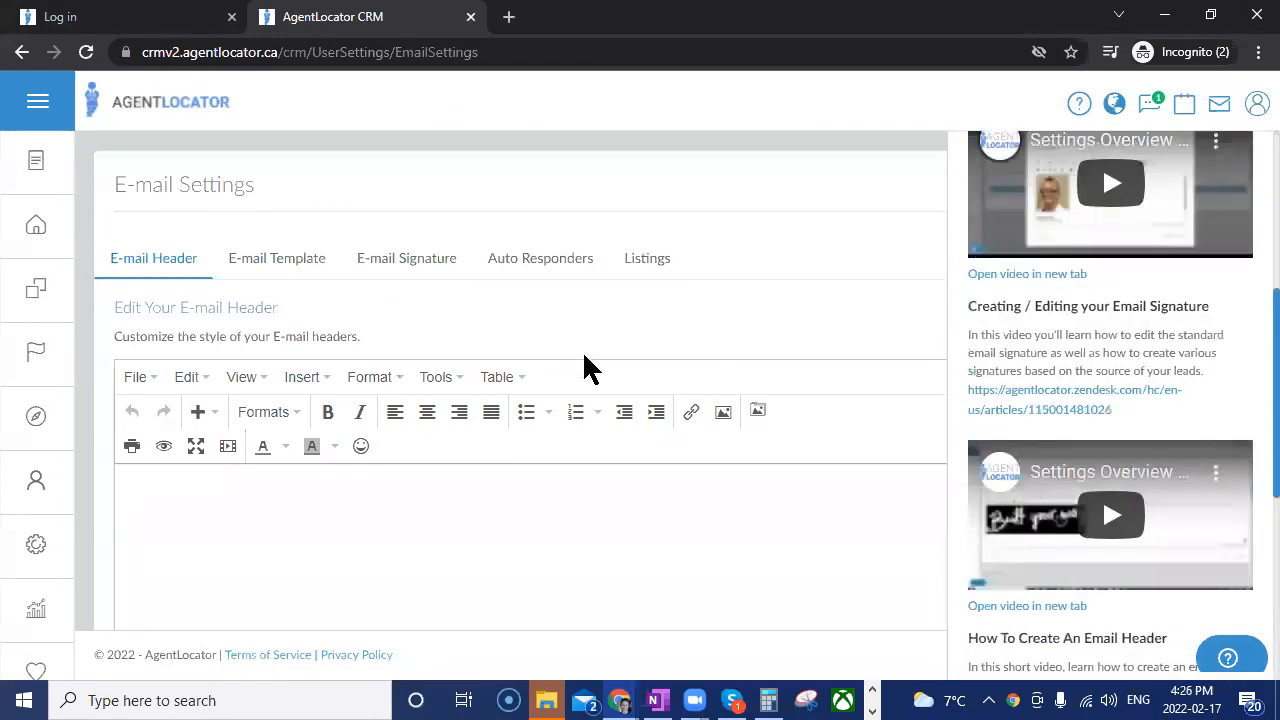
click(626, 321)
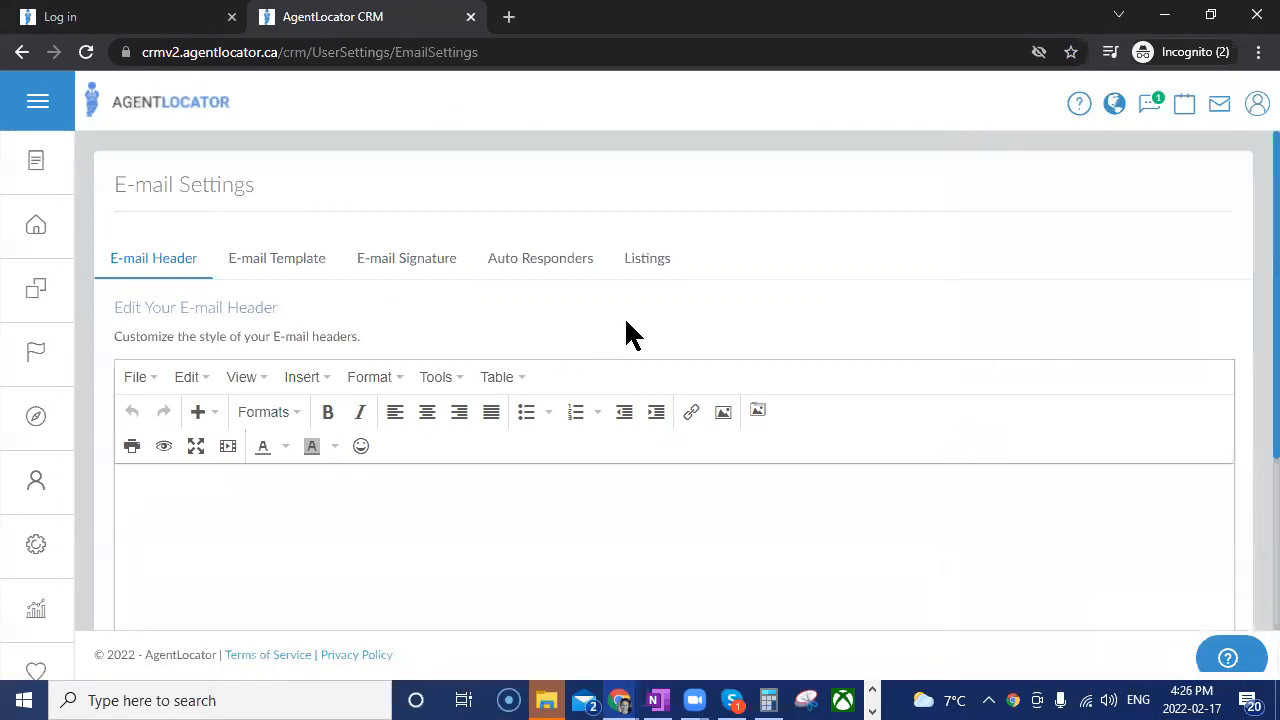
Start a new e-mail template titled "App Email" in the Uncategorized category.
click(273, 258)
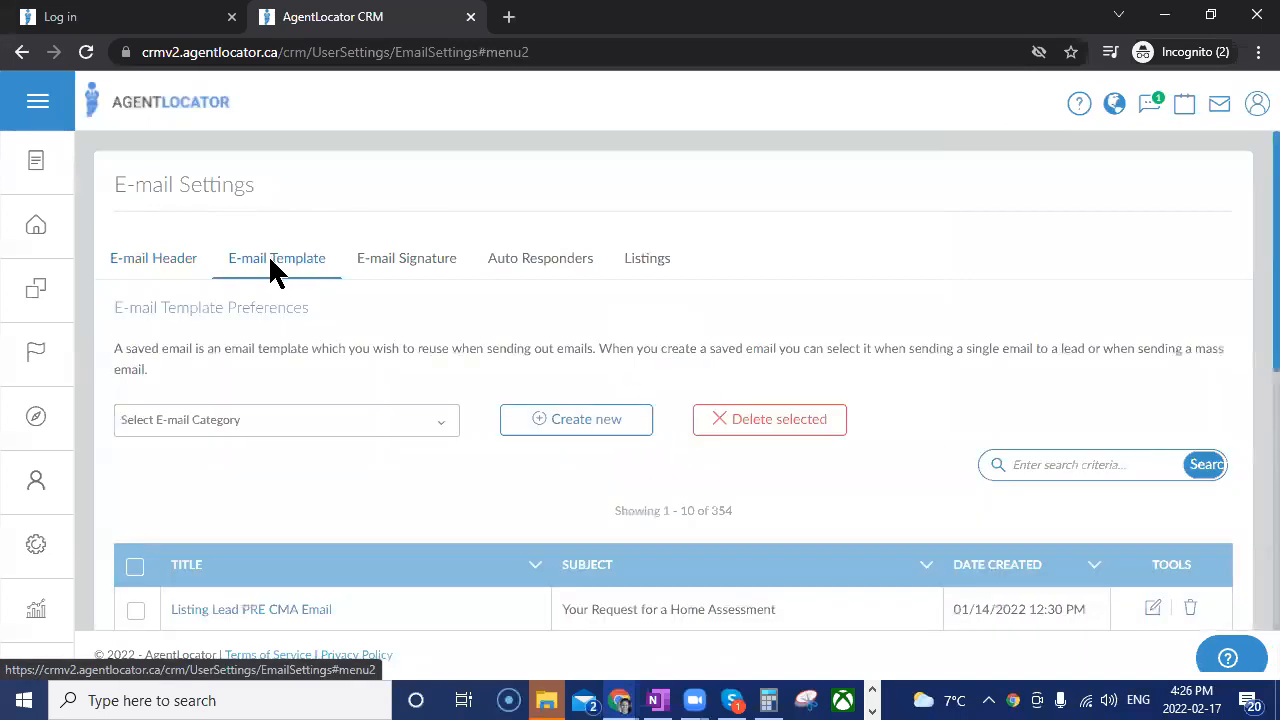
click(555, 433)
scroll(484, 476, down, 1)
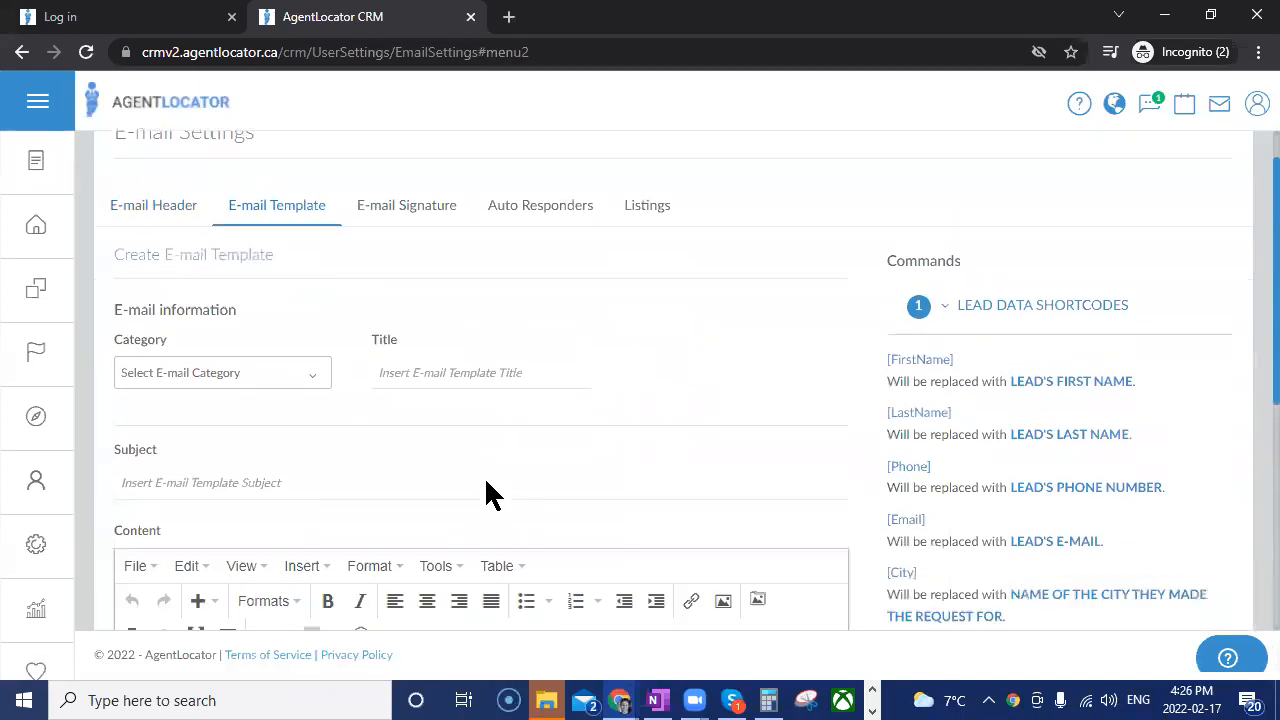
scroll(484, 476, down, 3)
click(386, 225)
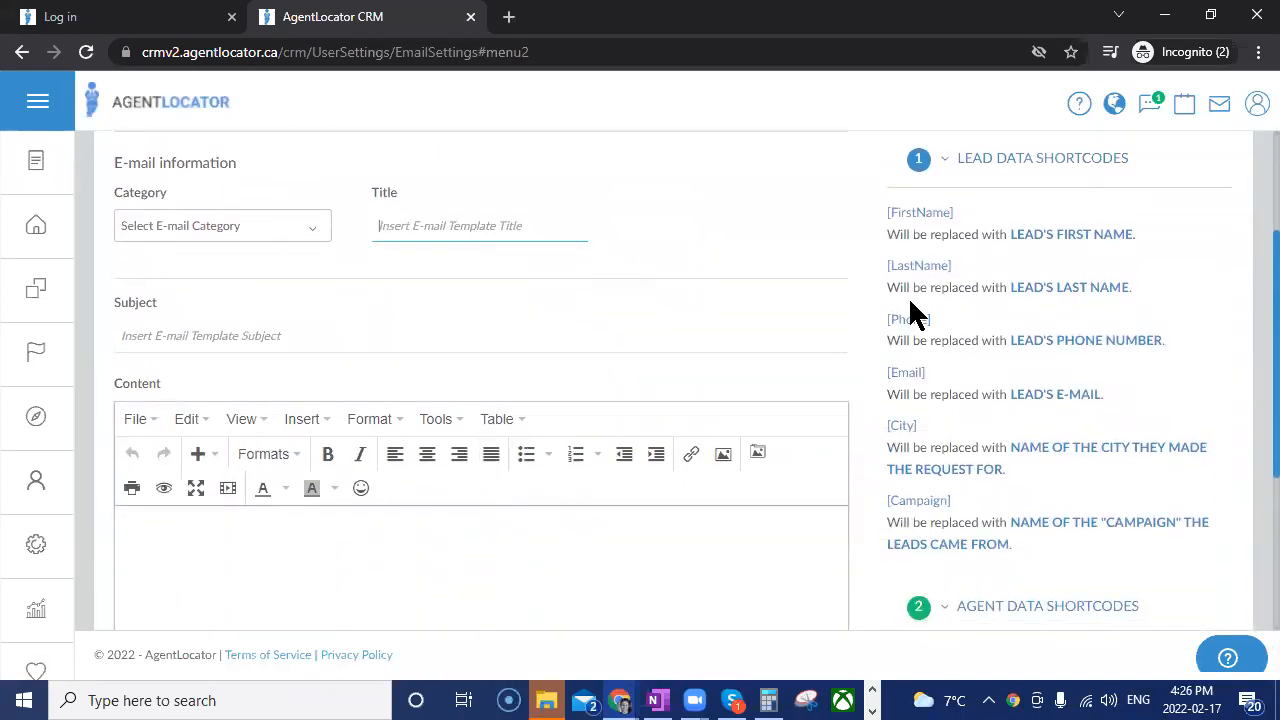
text(H)
key(BackSpace)
text(App Email)
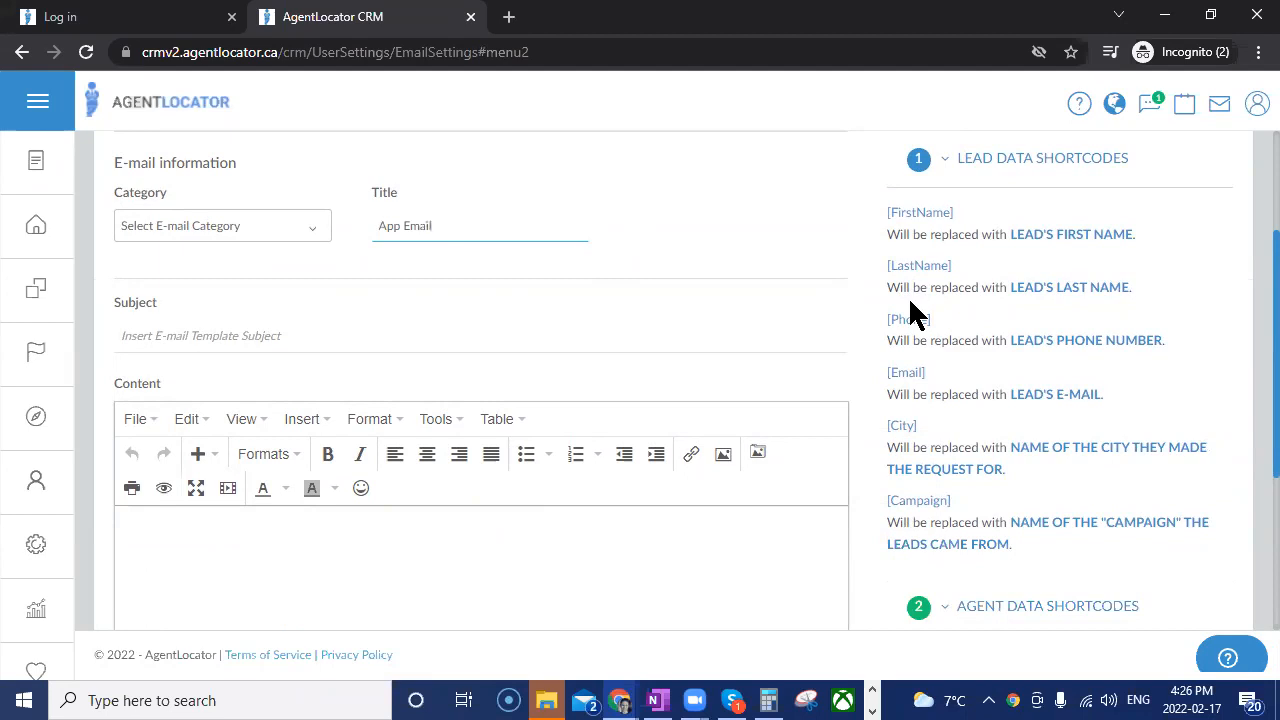
click(286, 228)
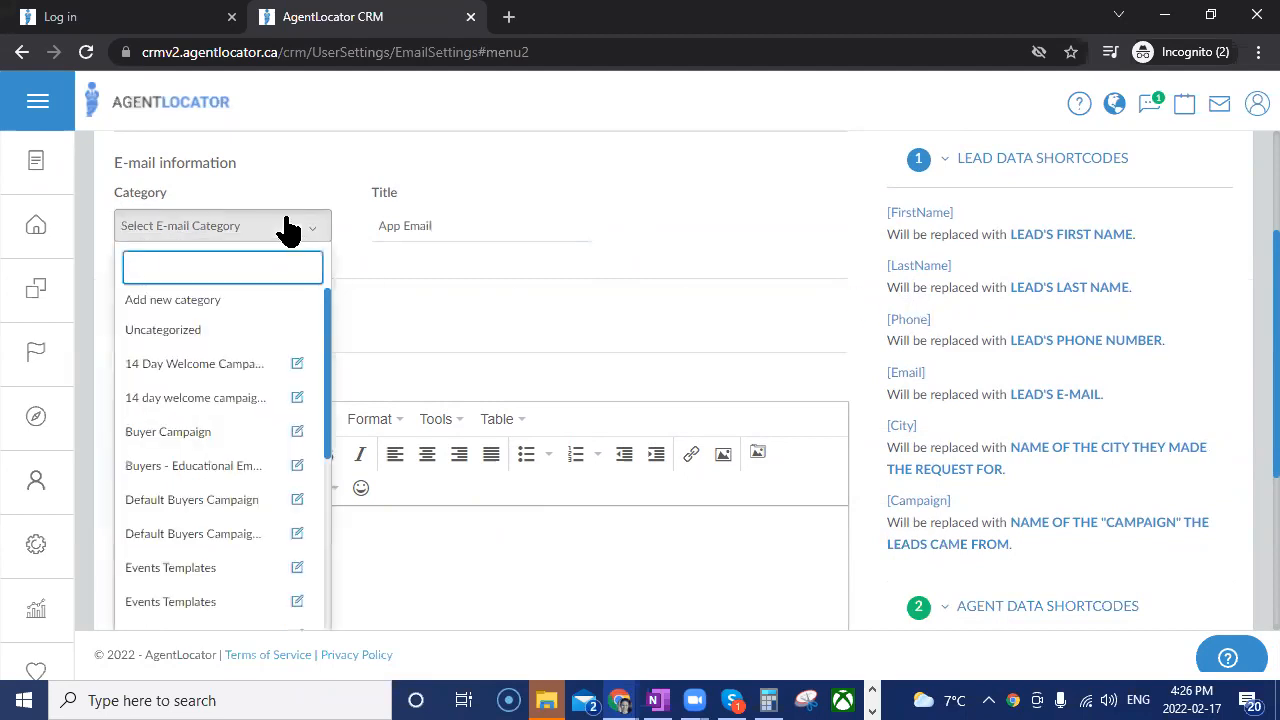
click(163, 332)
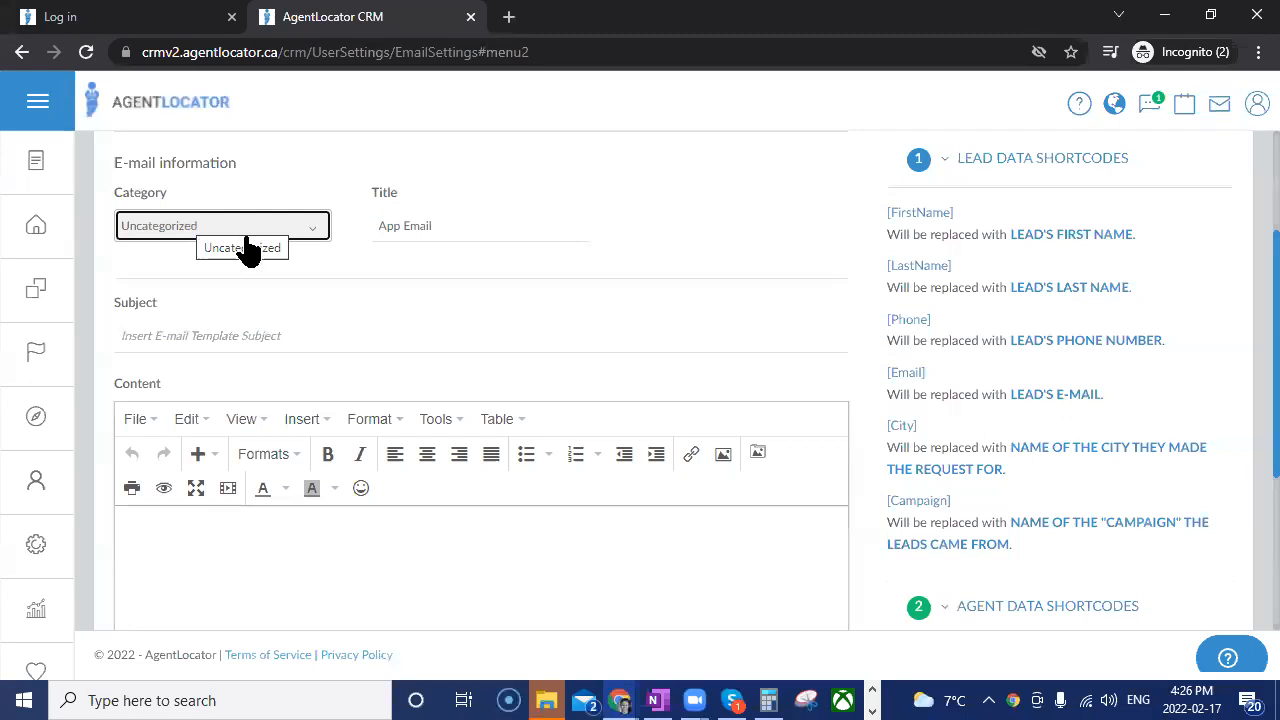
Set the template's subject to "Browse Properties on the Go!".
scroll(449, 283, down, 1)
click(211, 230)
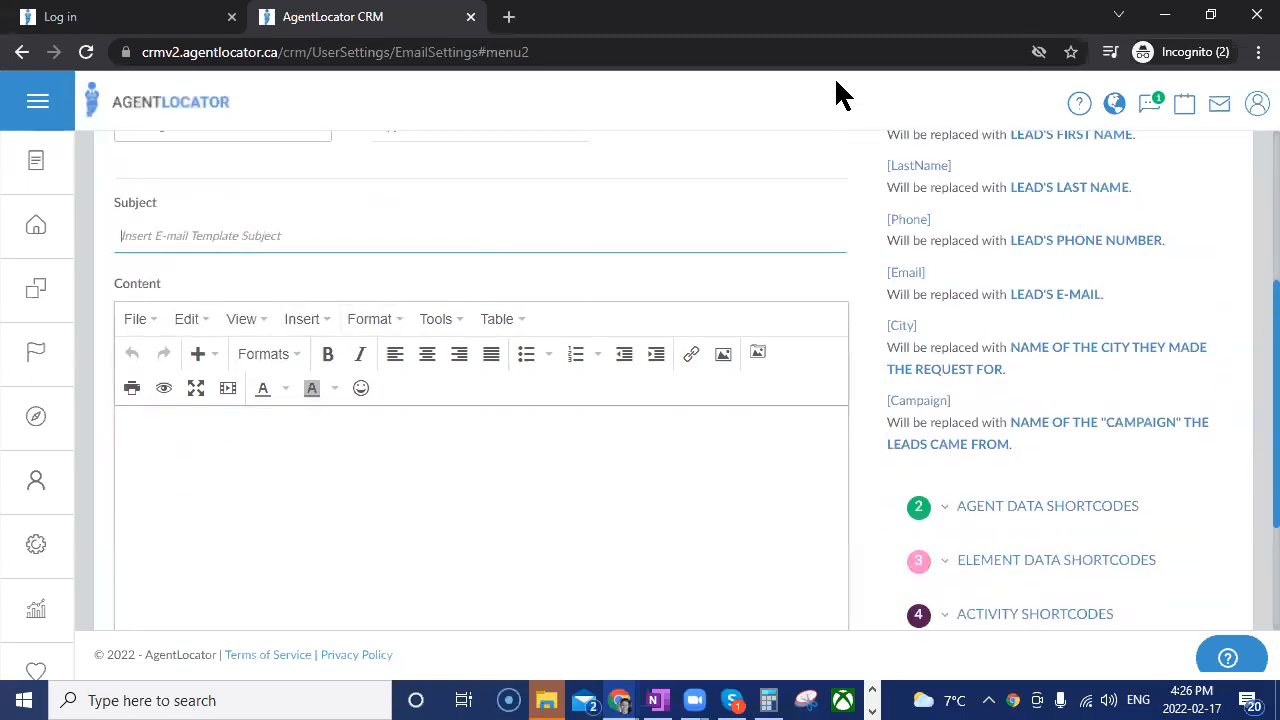
text(Browse Properties on the Go!)
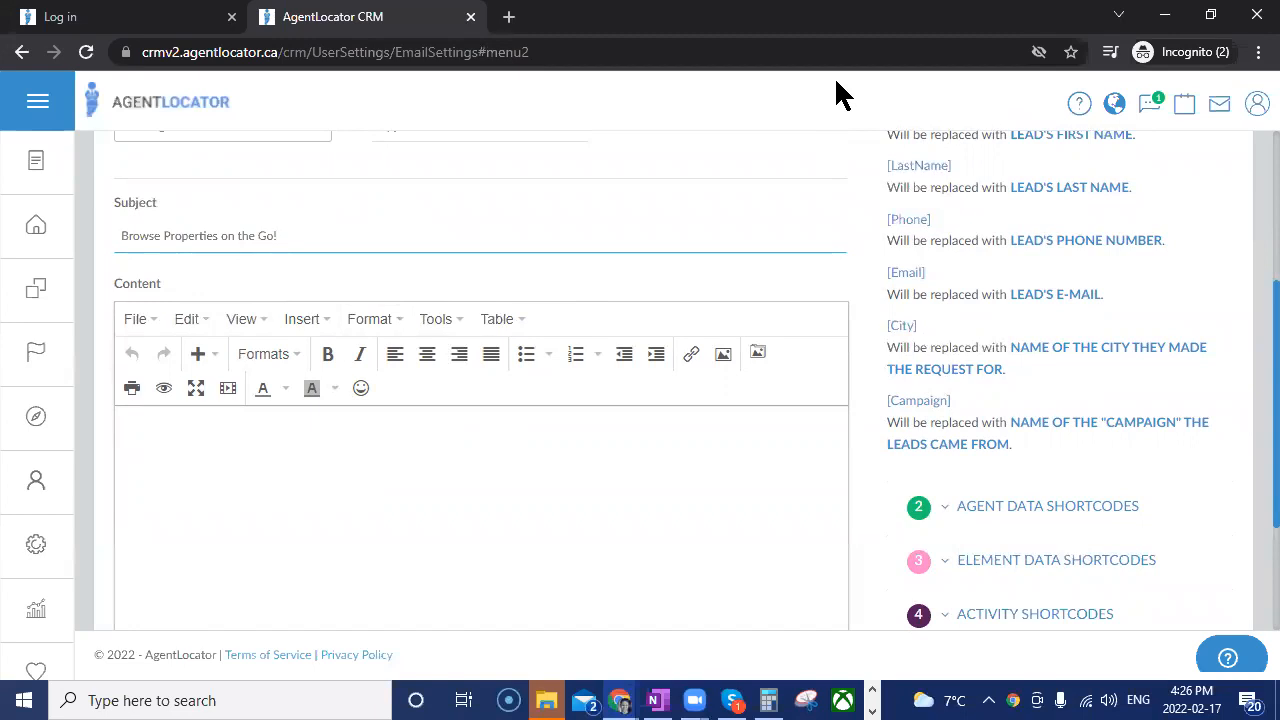
Begin the template's content with the greeting "Hi [FirstName]," using the lead's first-name shortcode, followed by a new line.
scroll(880, 418, up, 2)
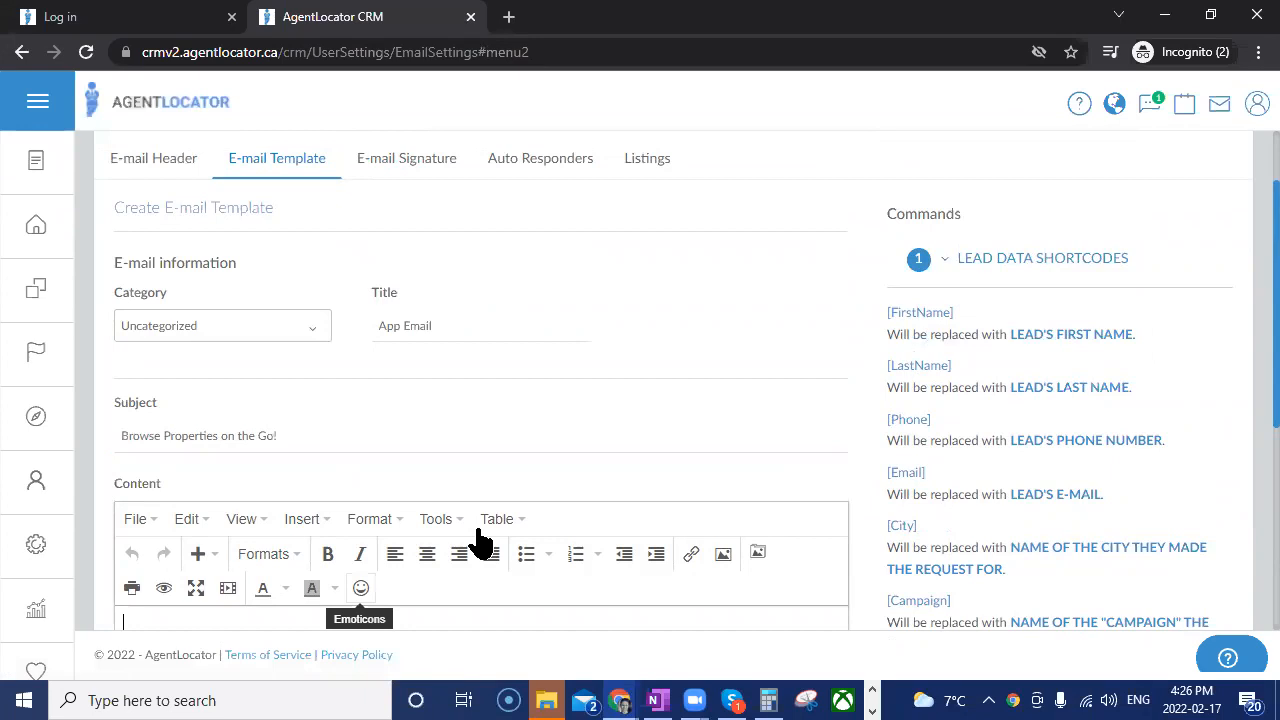
key(Tab)
text(Hi)
text([FirstName])
scroll(250, 550, down, 2)
text(,)
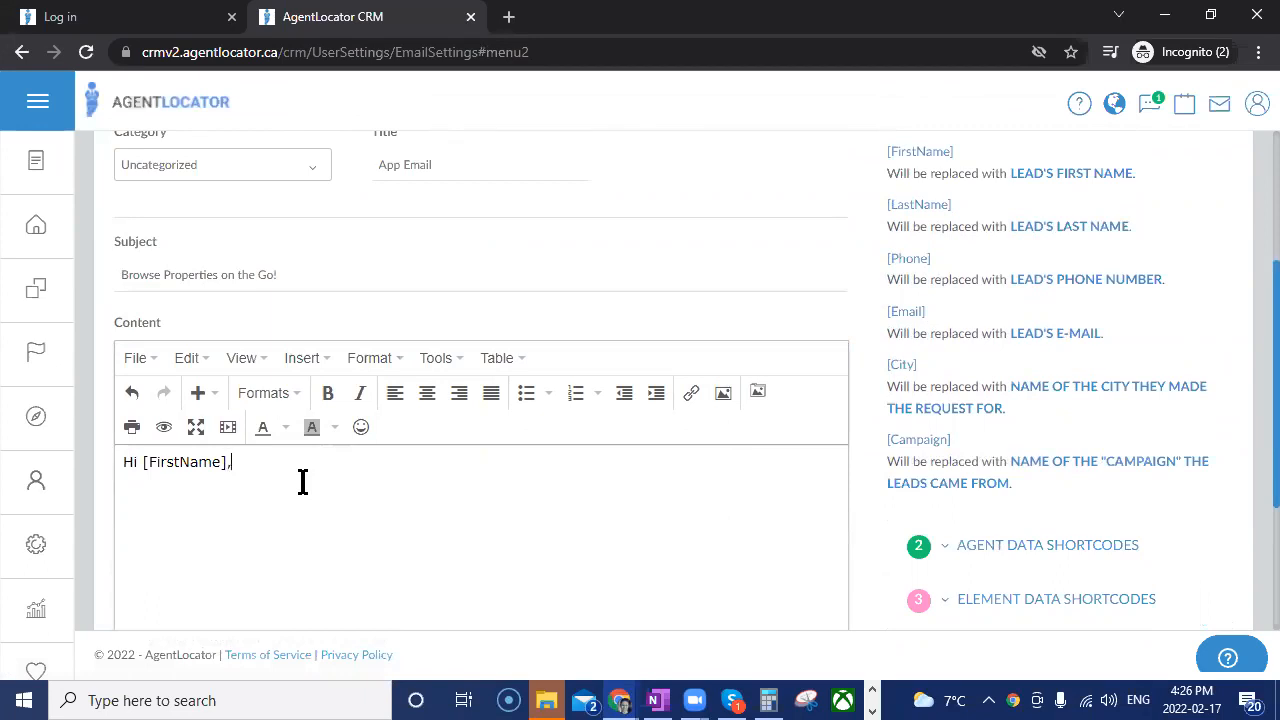
key(Return)
Insert the [downloadLeadAppLink] shortcode from the lead mobile app shortcodes below the greeting.
scroll(1163, 309, up, 3)
click(945, 362)
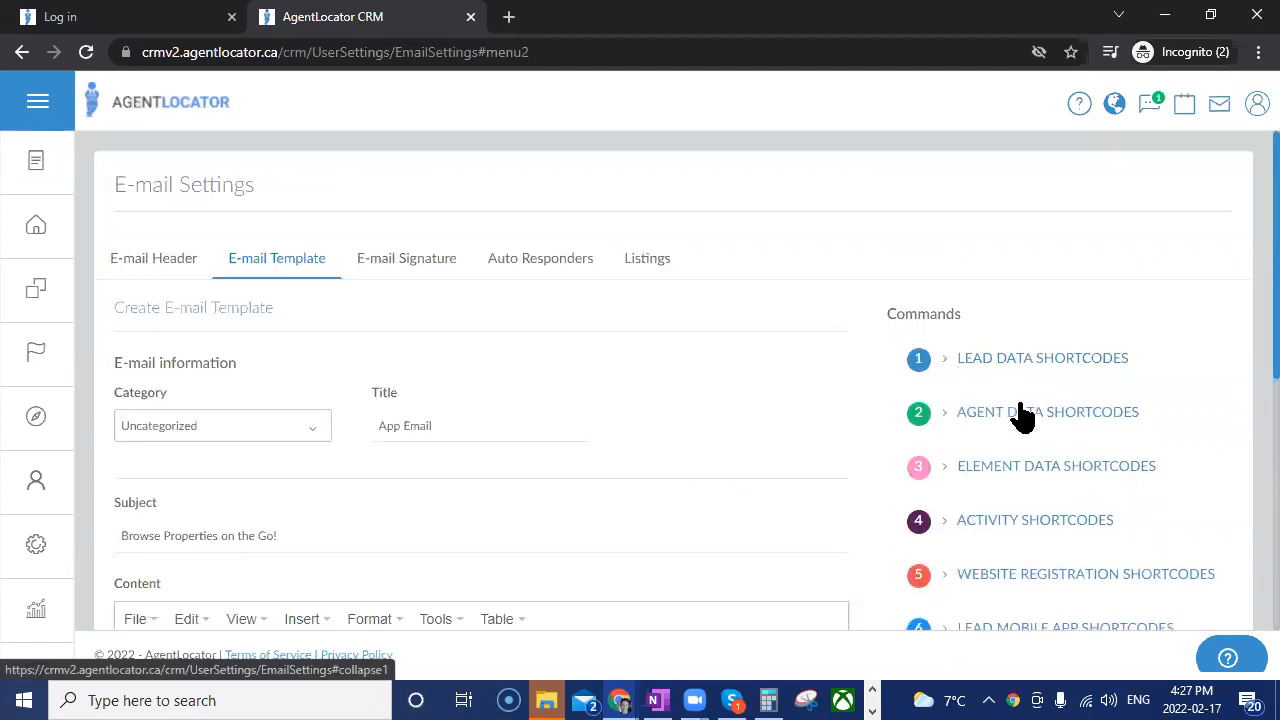
scroll(1017, 414, down, 3)
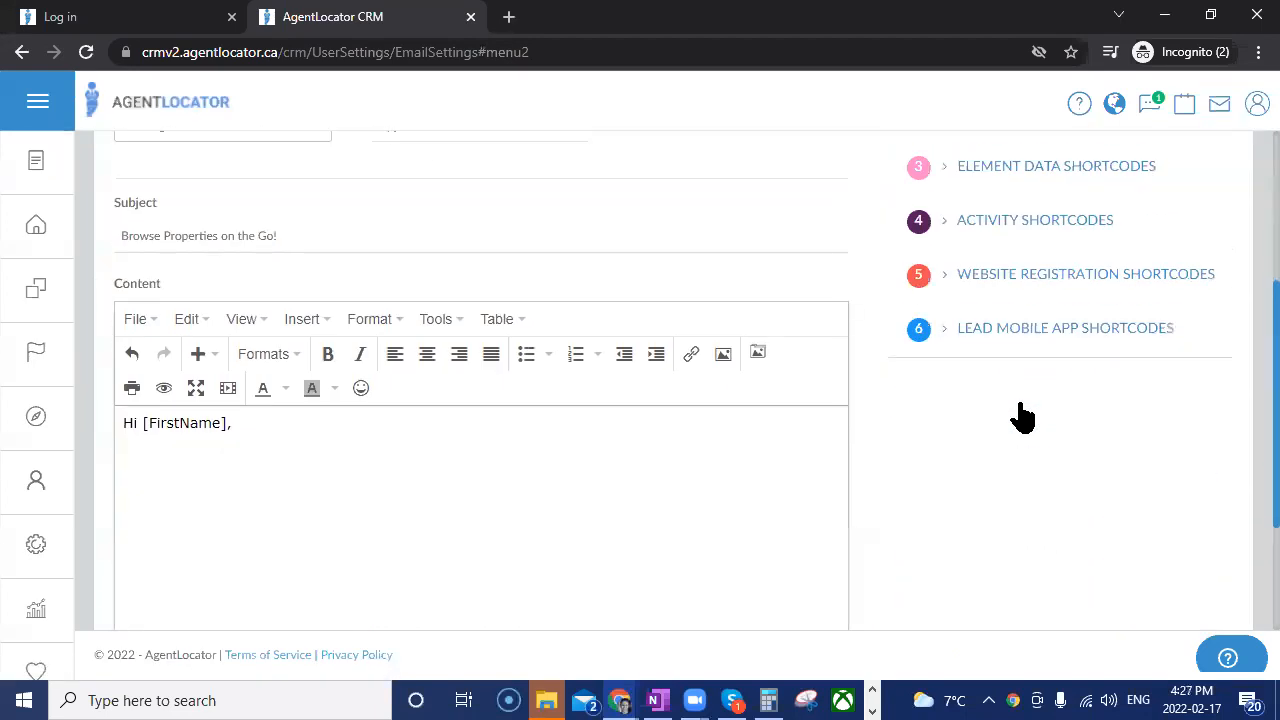
click(950, 341)
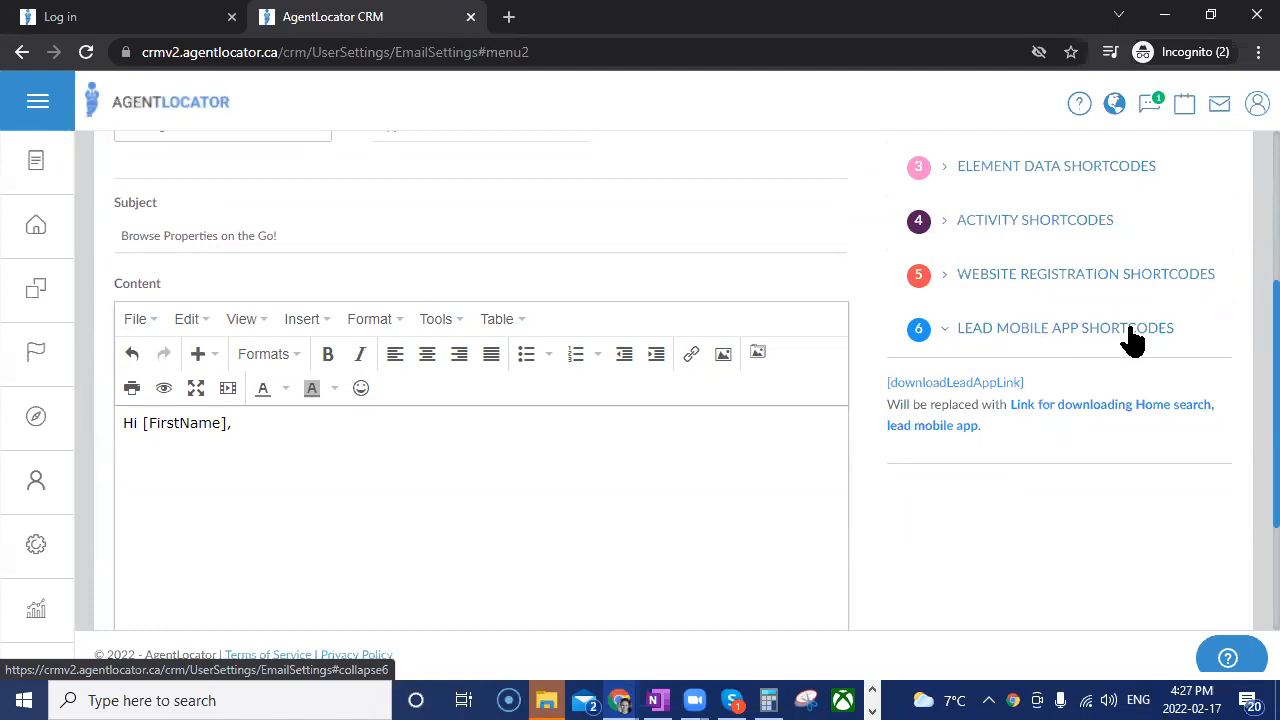
click(1020, 340)
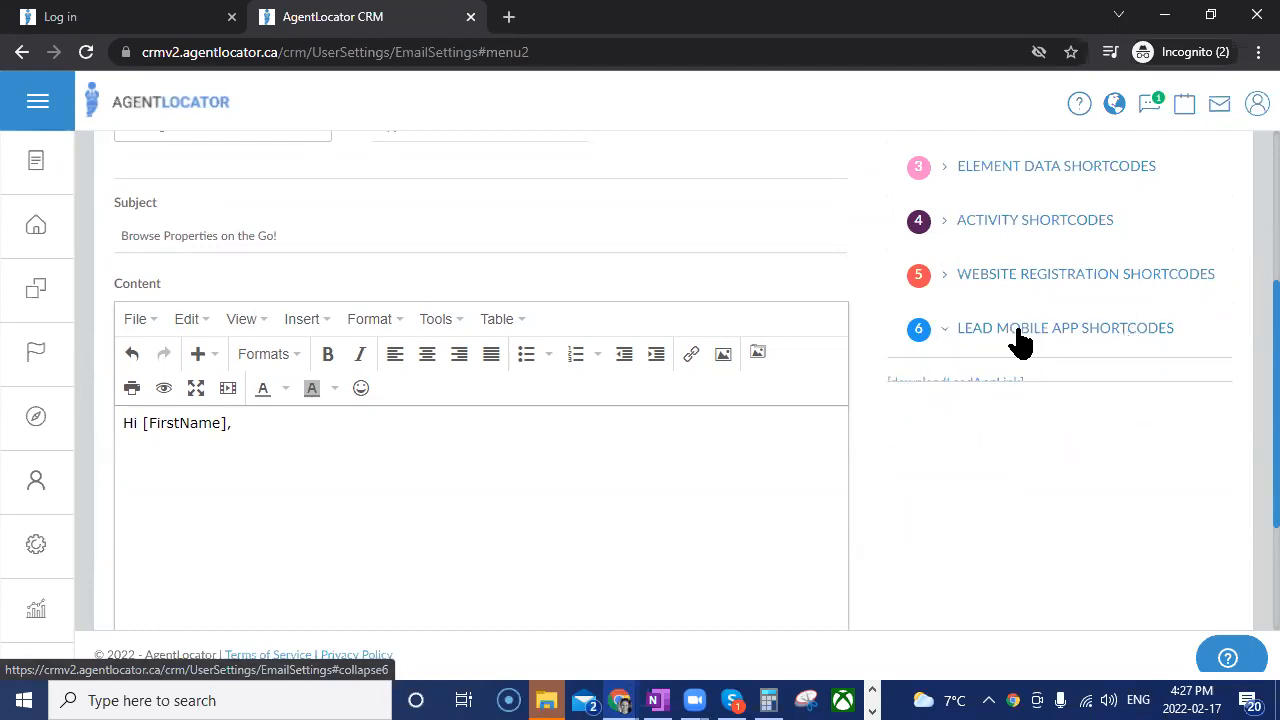
drag(945, 383, 318, 530)
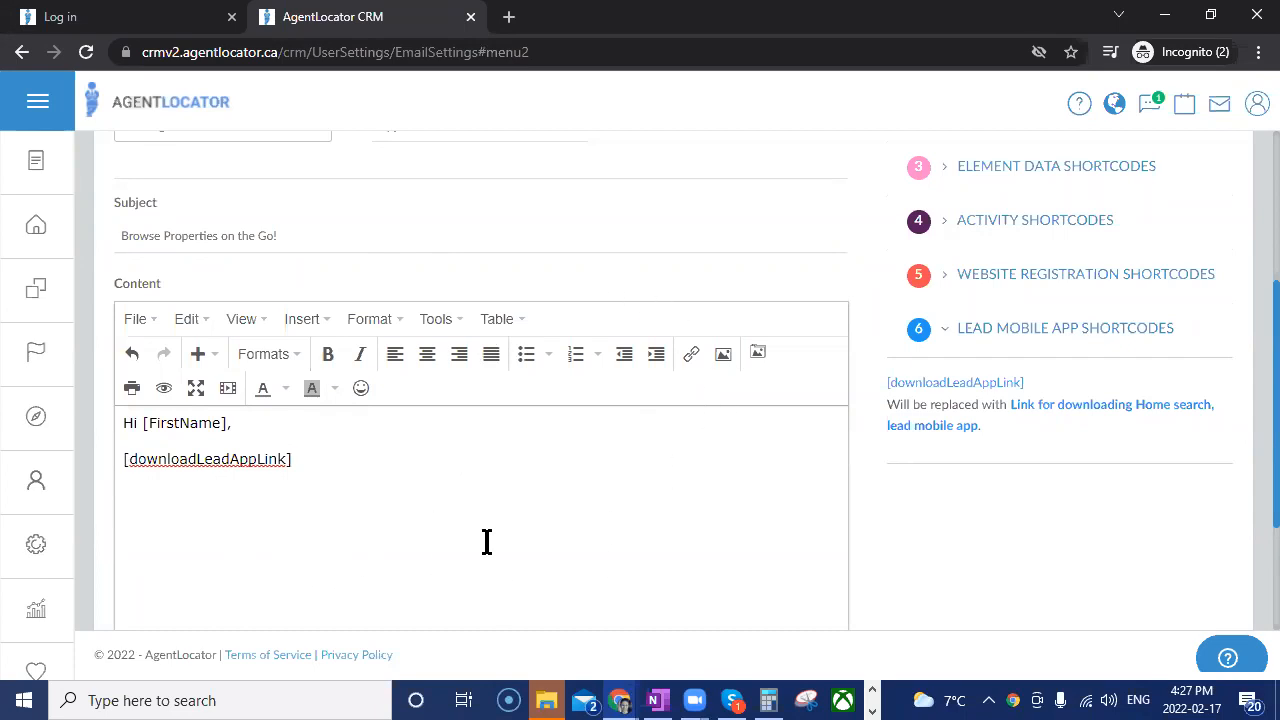
Insert the sender's [Signature] shortcode below the app link, leaving blank space between them.
scroll(990, 320, up, 1)
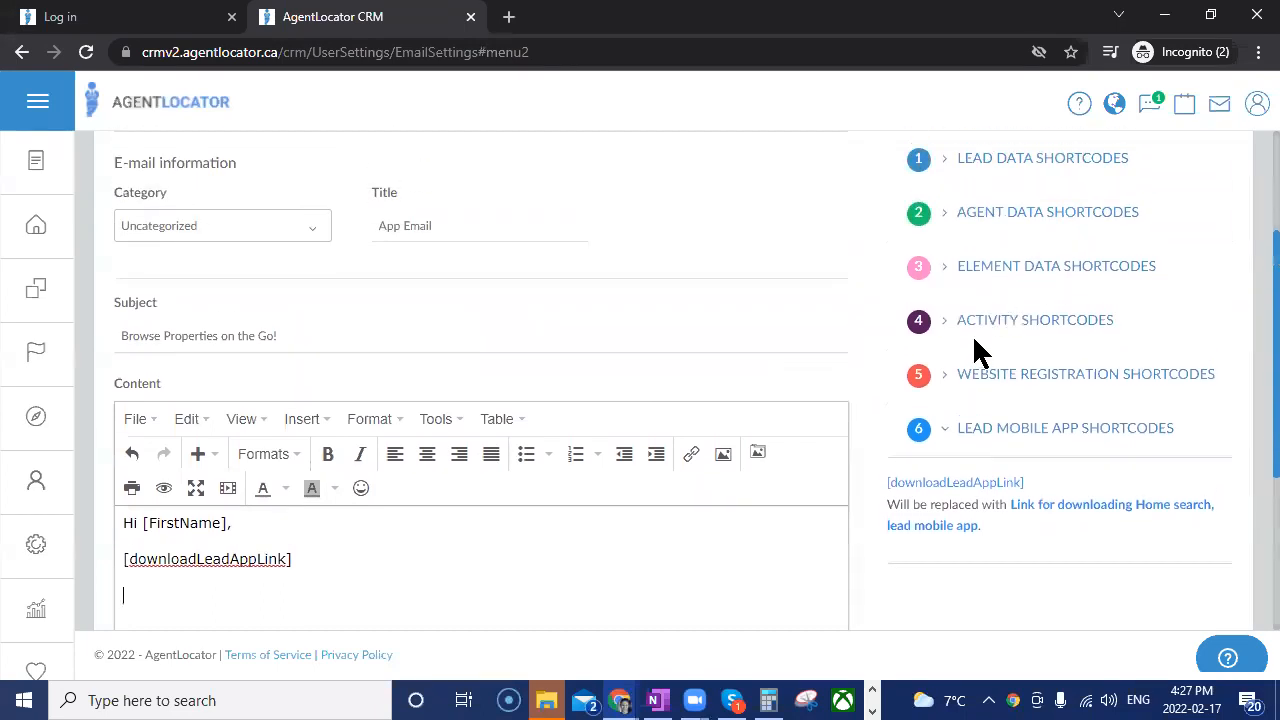
click(950, 226)
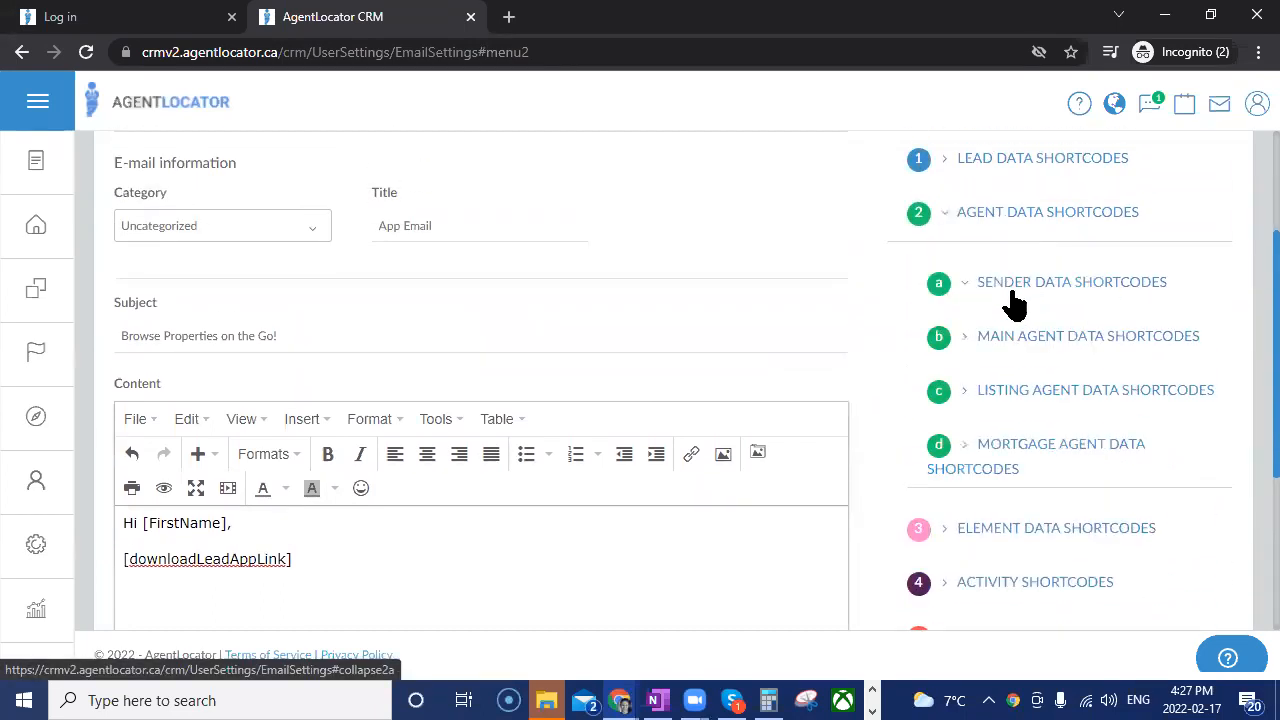
click(1006, 288)
scroll(990, 460, down, 2)
scroll(1000, 550, down, 2)
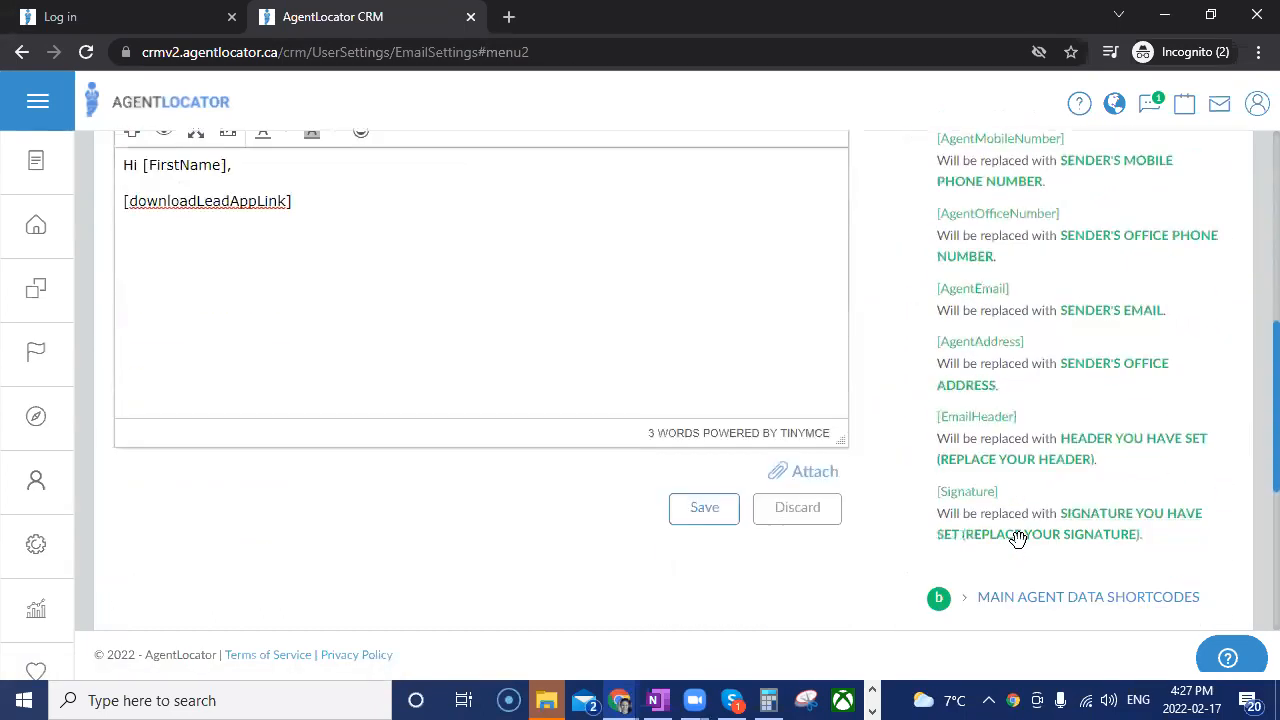
drag(975, 455, 163, 254)
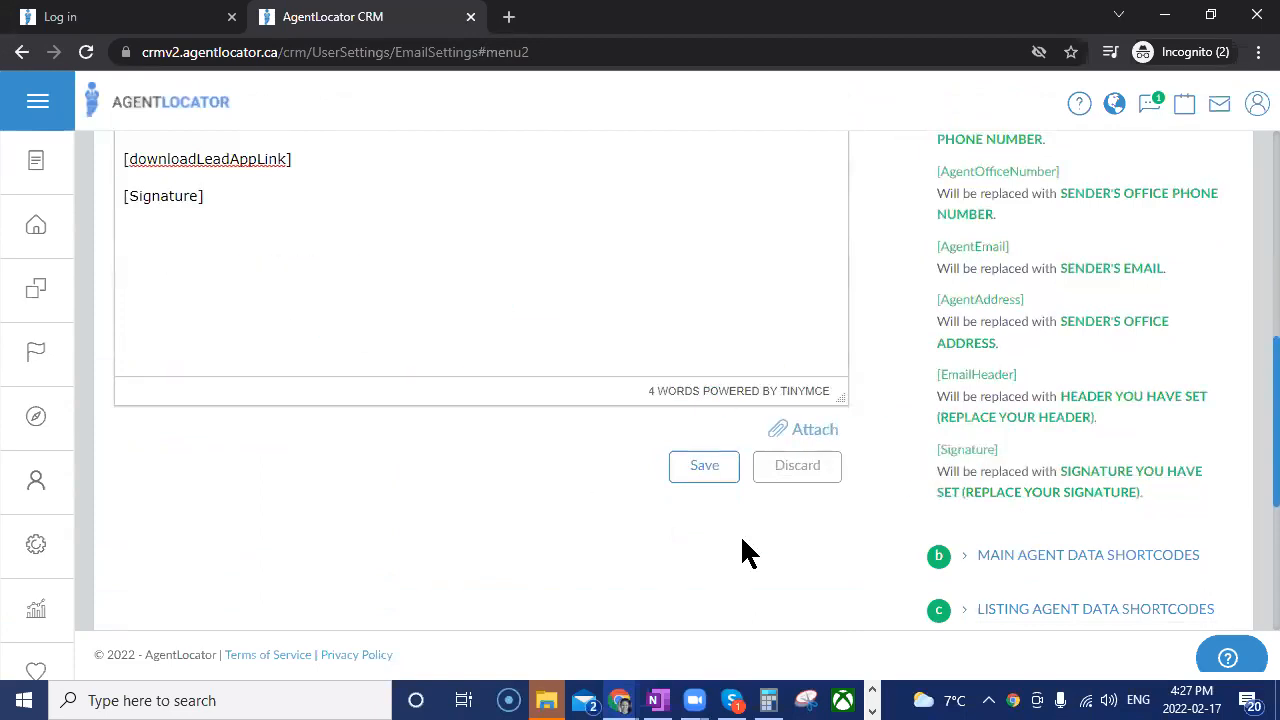
scroll(482, 577, up, 2)
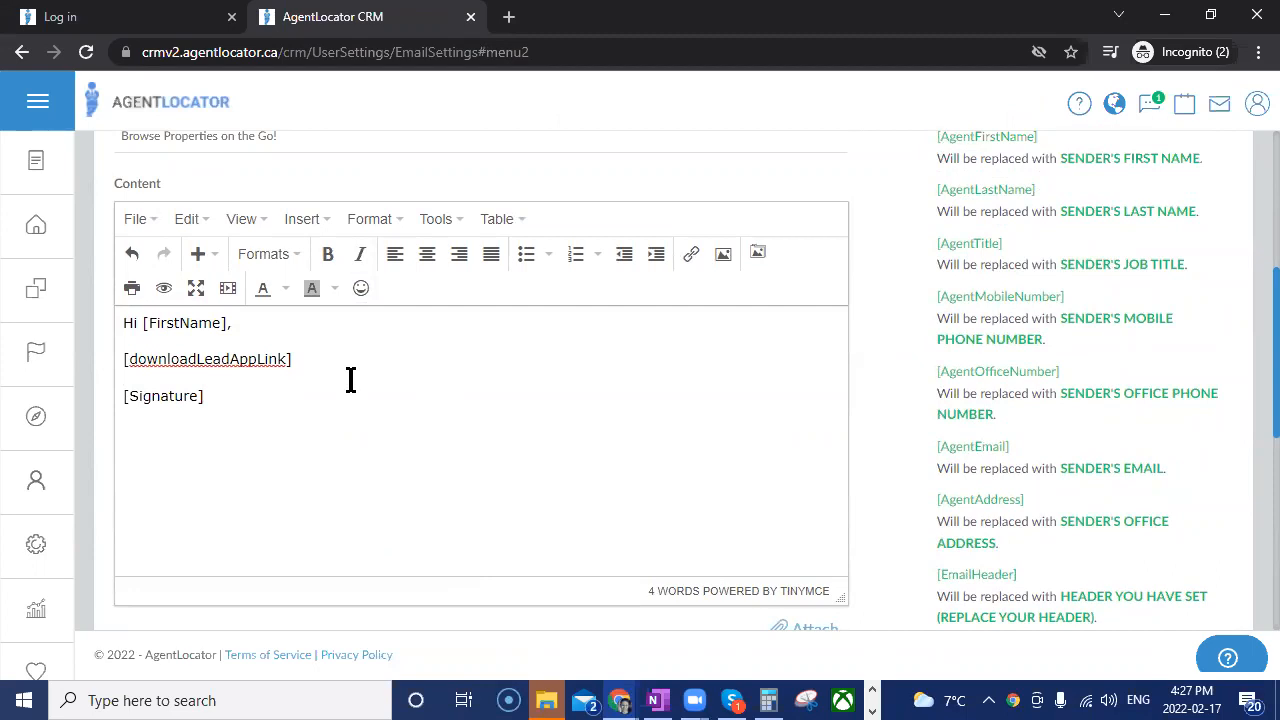
key(Return)
key(Return)
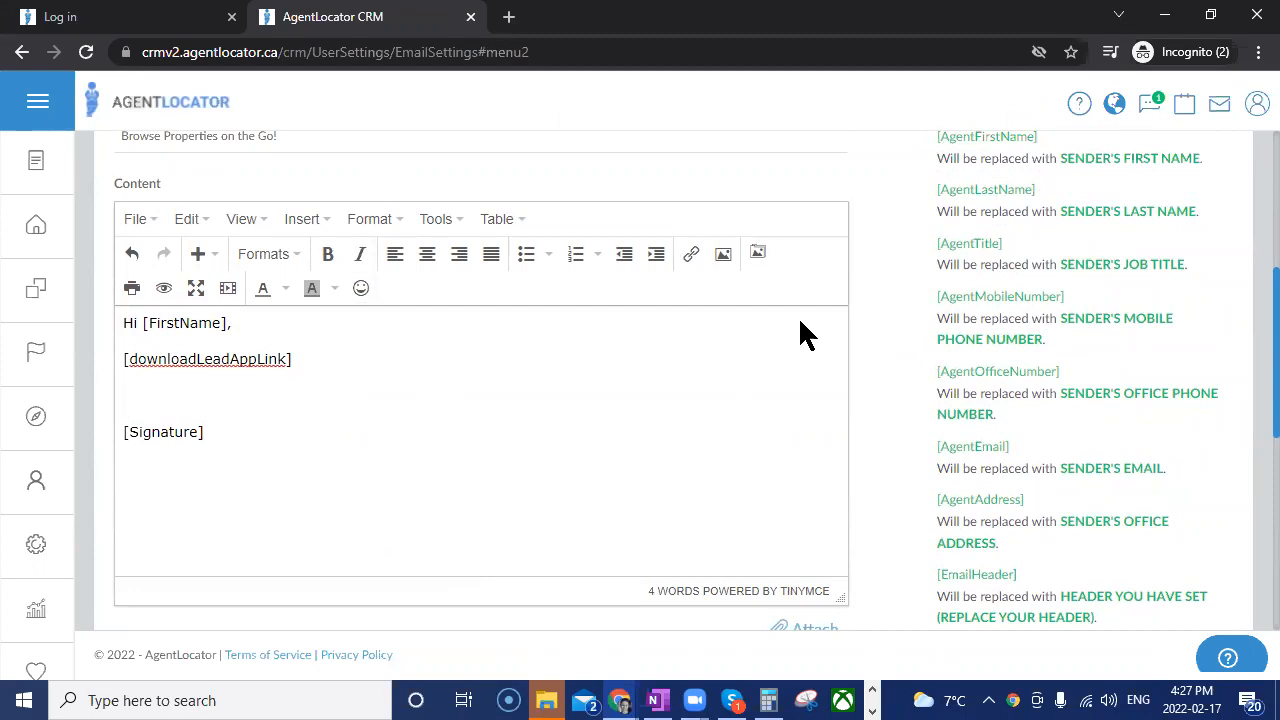
Insert the AgentLocator video thumbnail of the waving woman from the Desktop between the app link and the signature.
click(757, 254)
scroll(495, 300, down, 5)
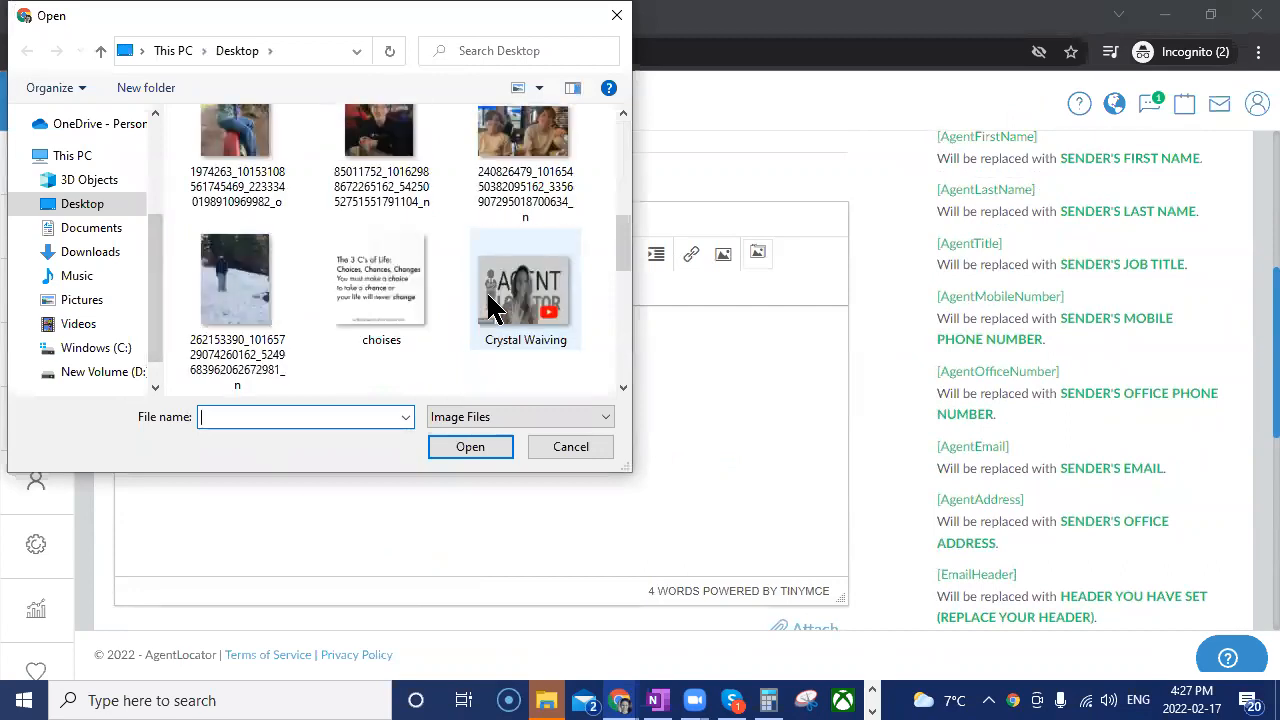
scroll(495, 305, up, 3)
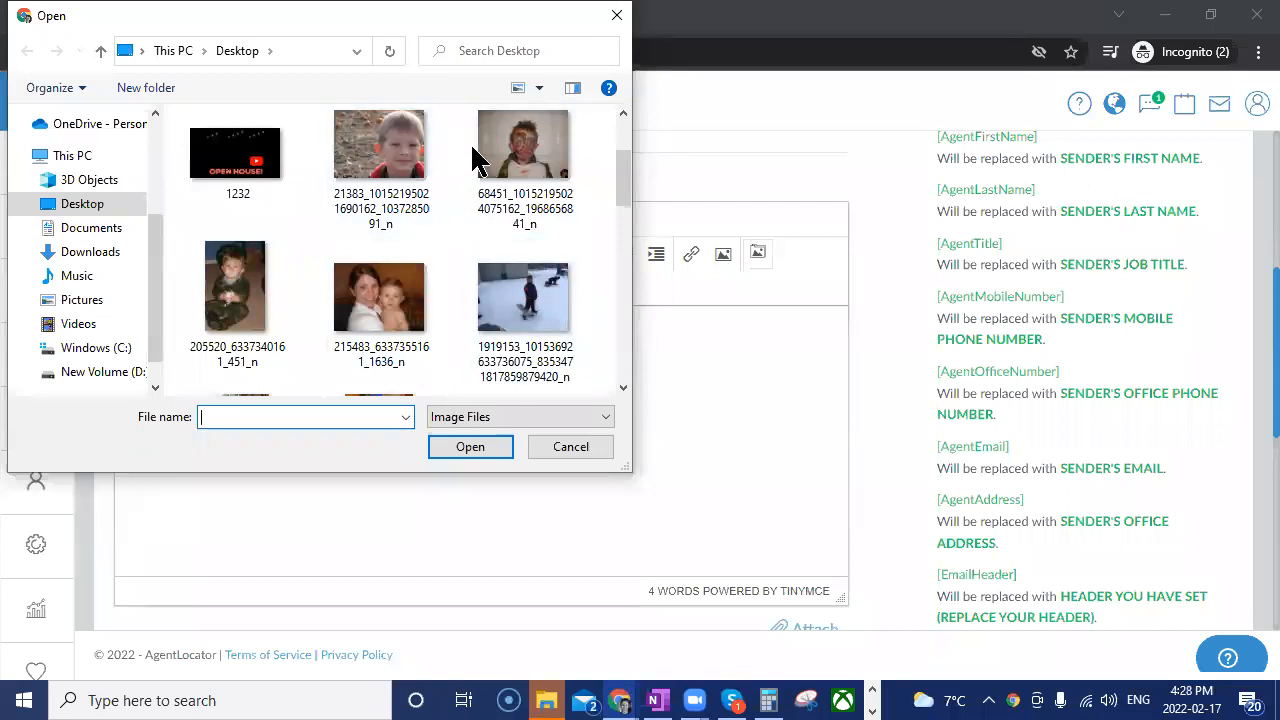
scroll(534, 256, down, 3)
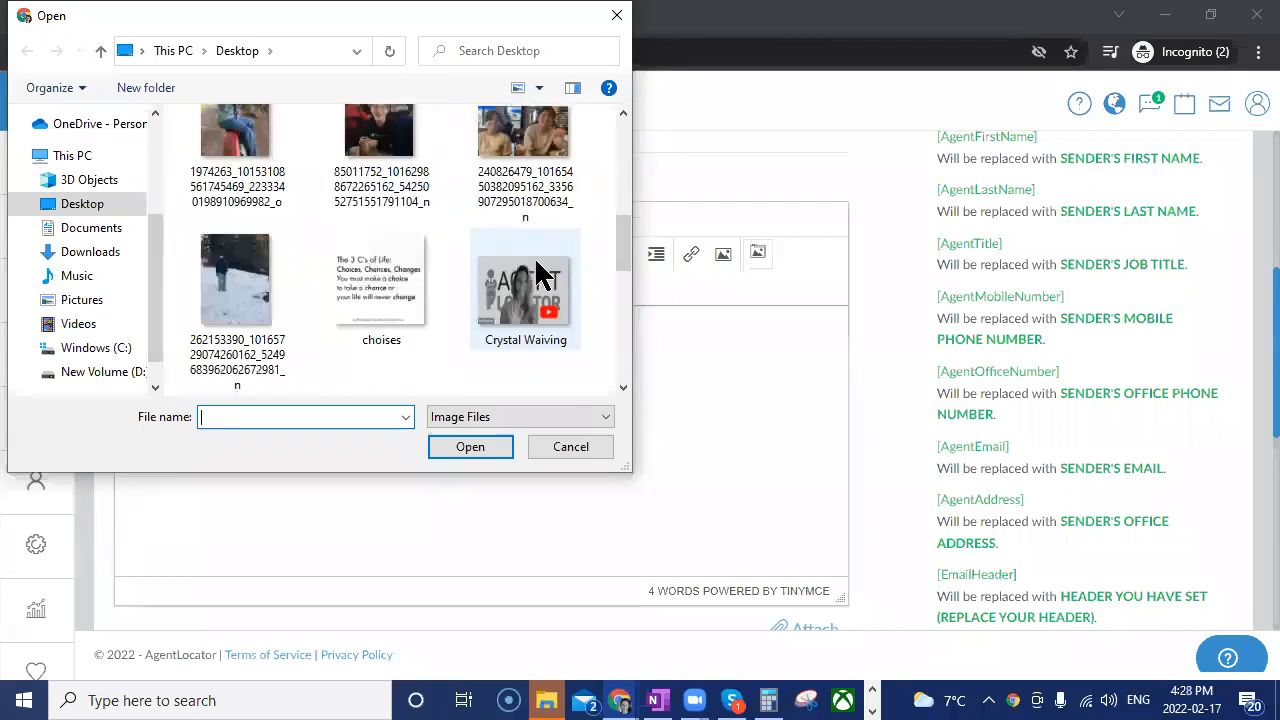
click(525, 290)
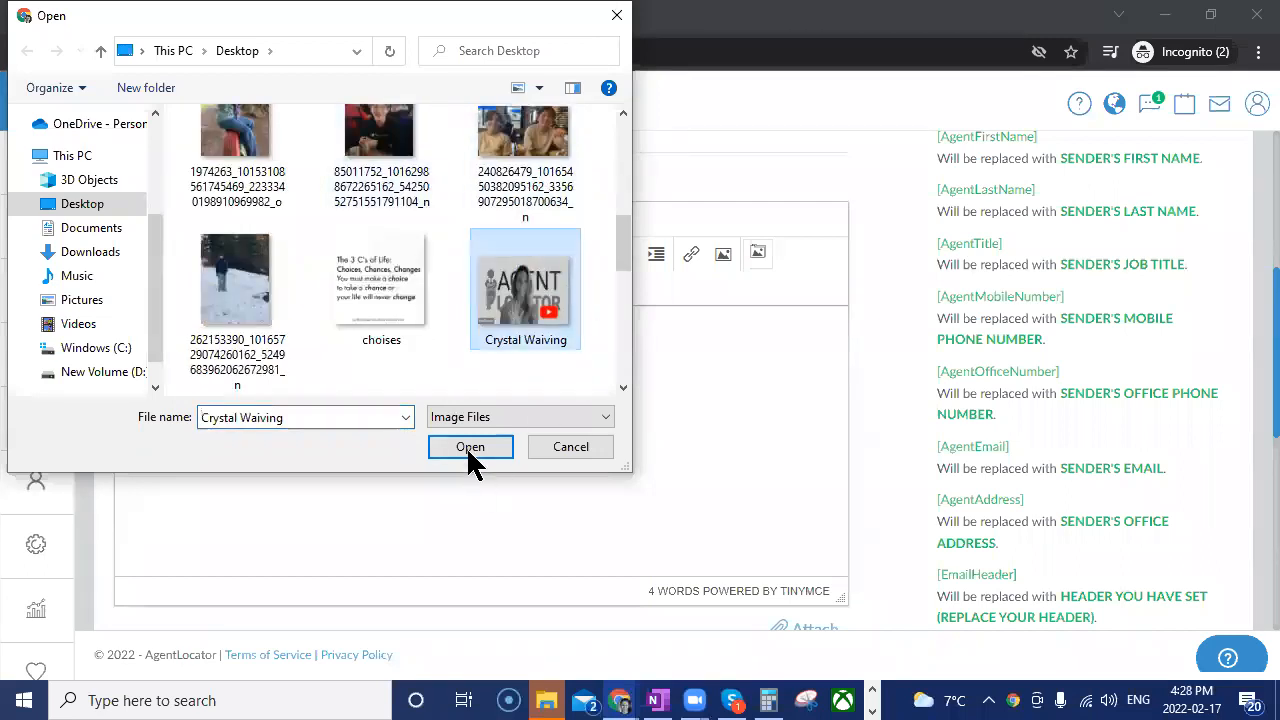
click(468, 447)
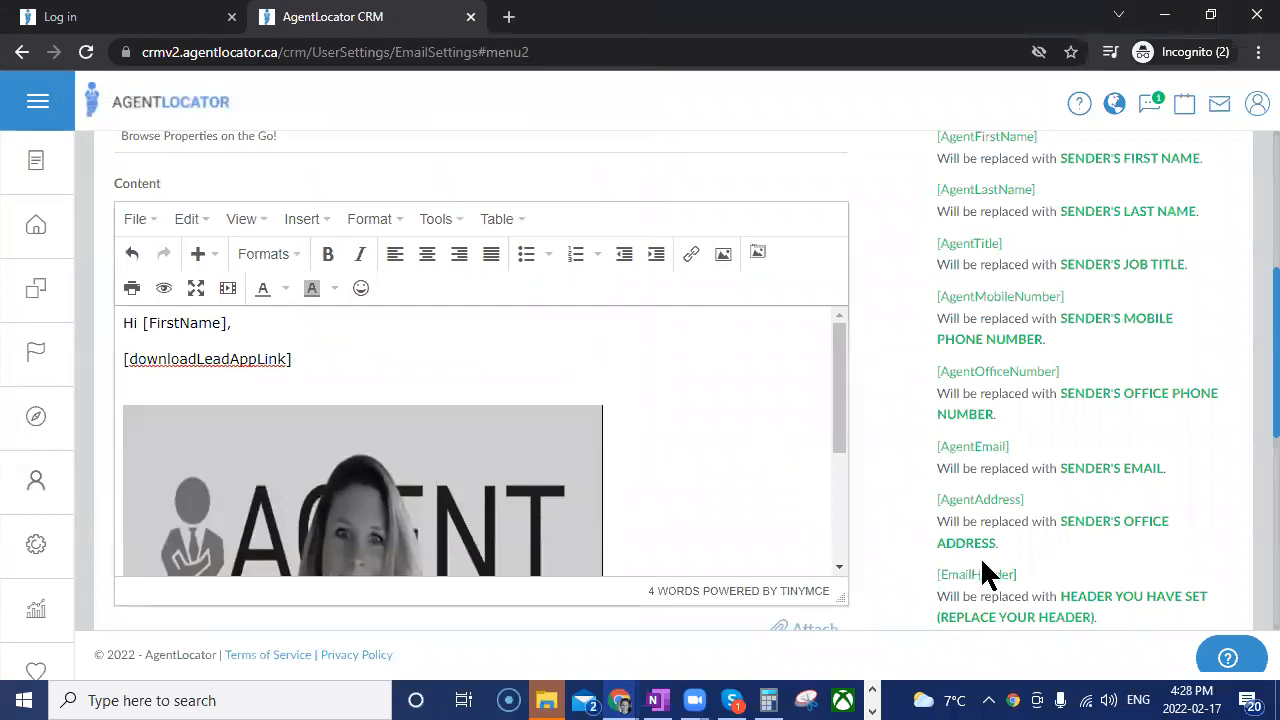
Place the [EmailHeader] shortcode from the sender data shortcodes on its own line above the greeting.
drag(977, 580, 130, 345)
scroll(130, 412, up, 1)
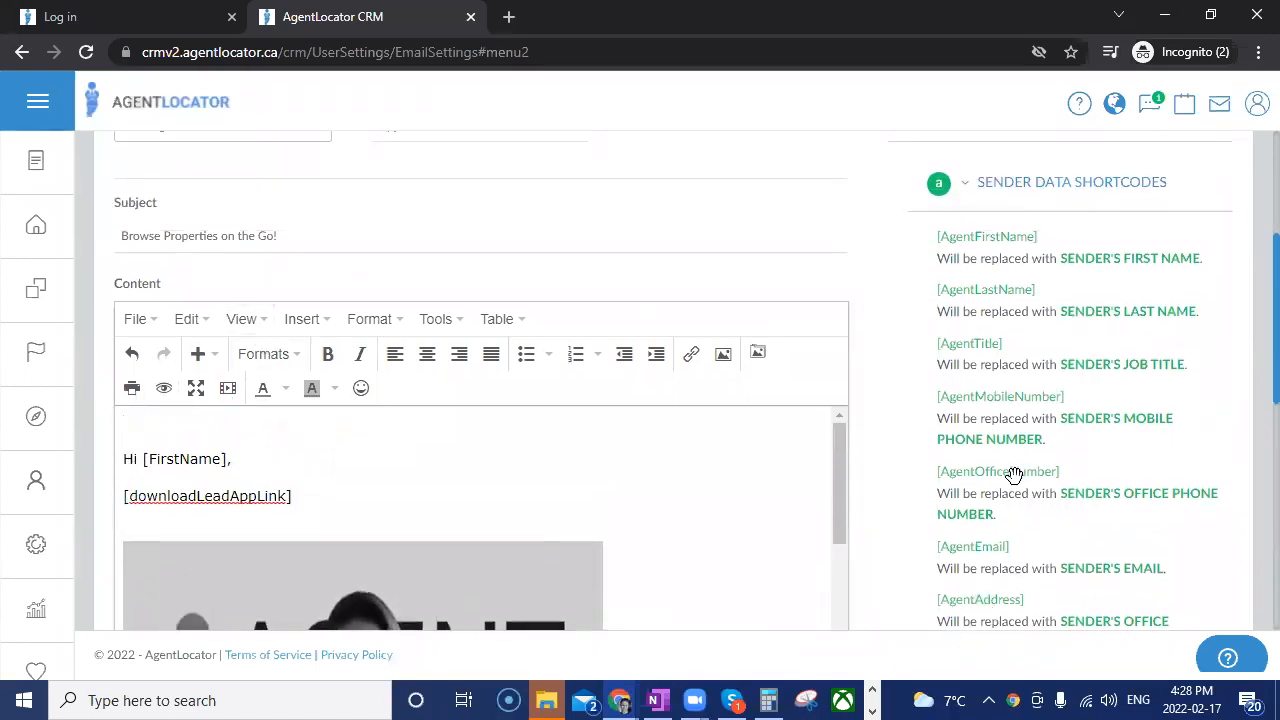
scroll(1012, 478, down, 1)
scroll(1002, 487, down, 1)
drag(970, 474, 230, 236)
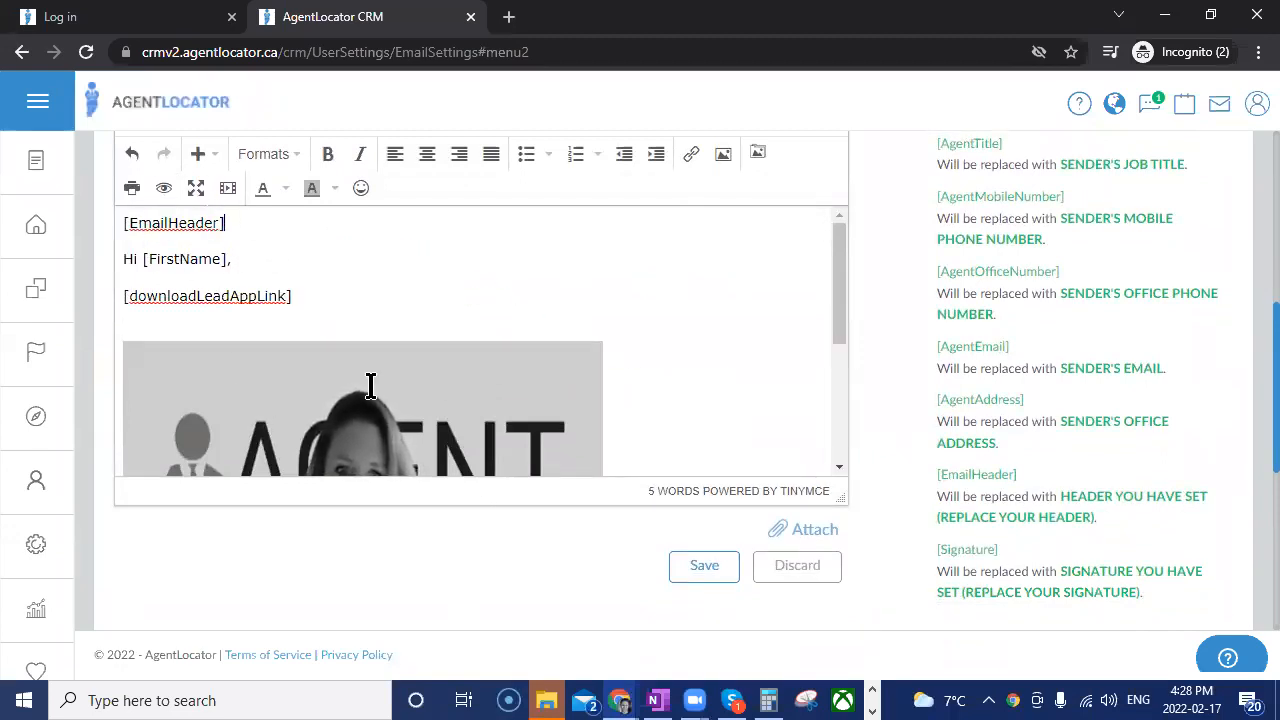
scroll(370, 400, down, 2)
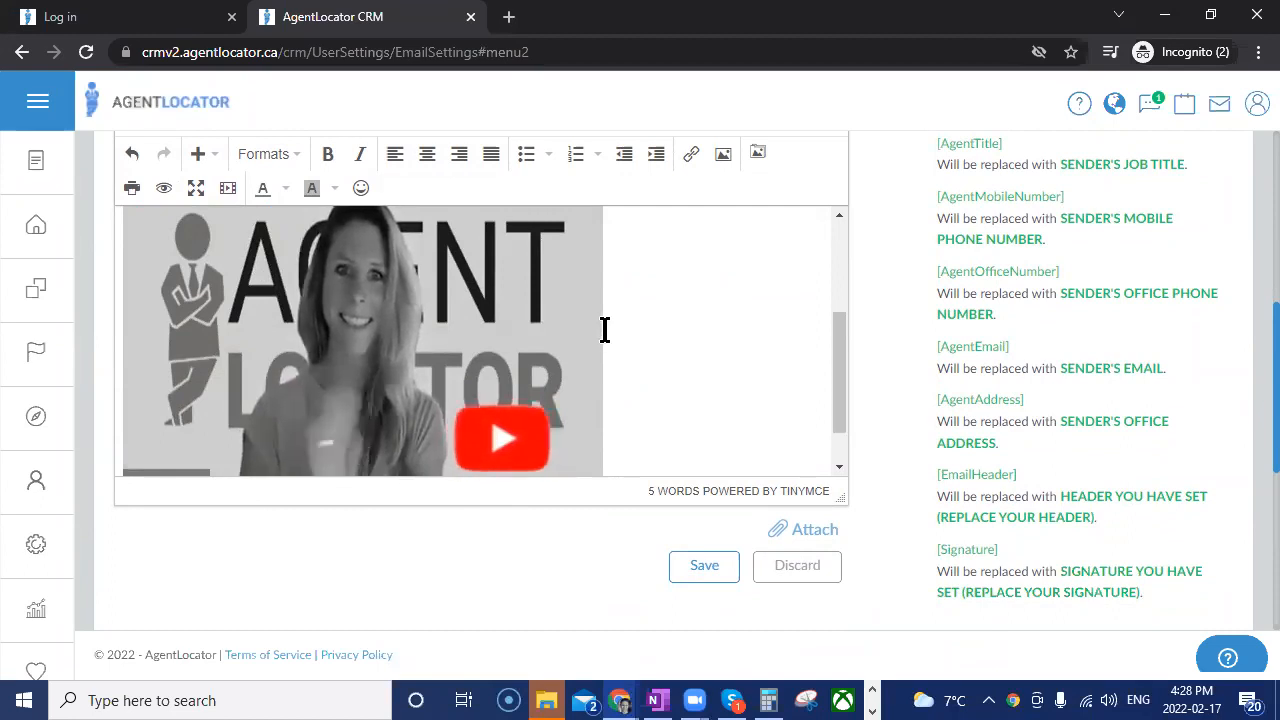
scroll(420, 370, up, 1)
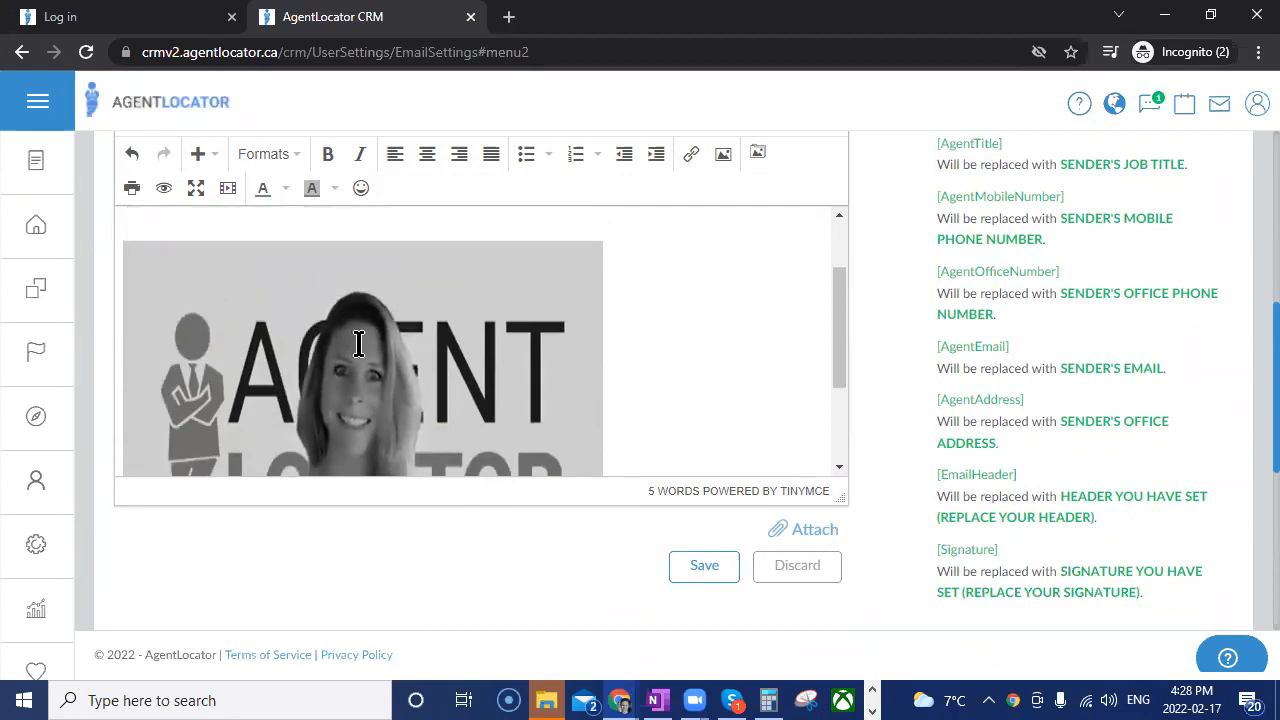
click(358, 343)
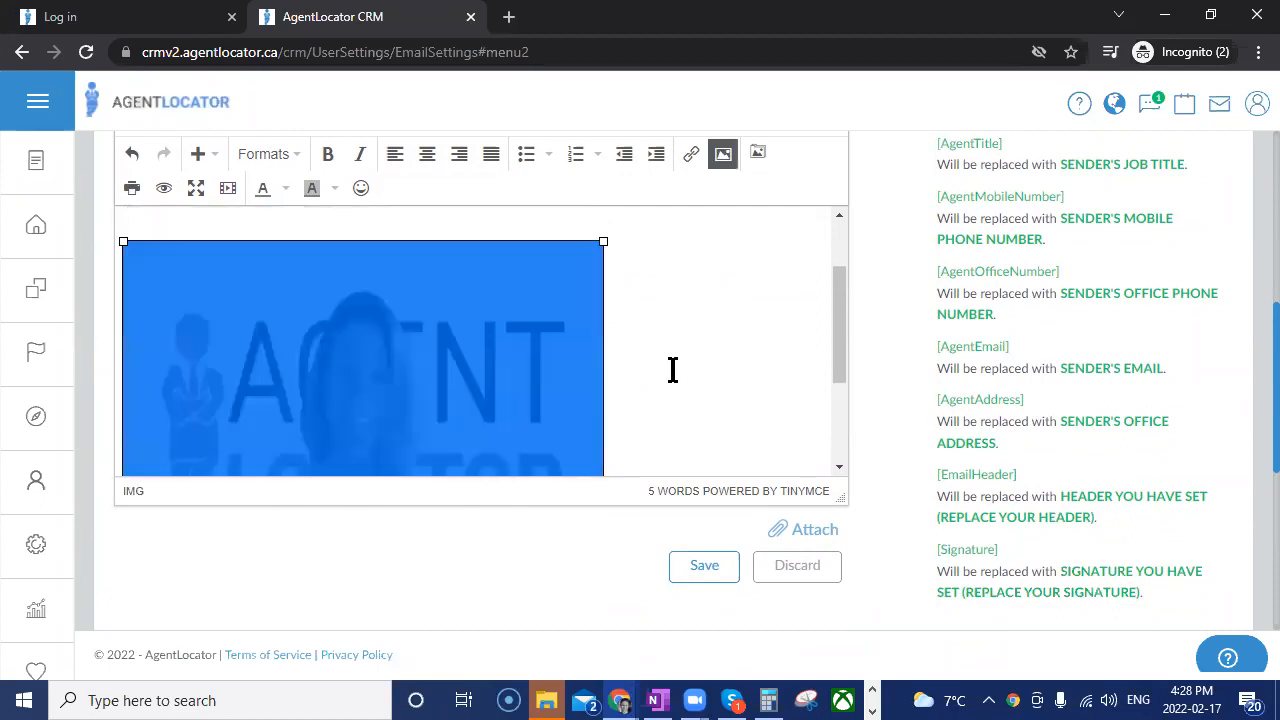
click(690, 155)
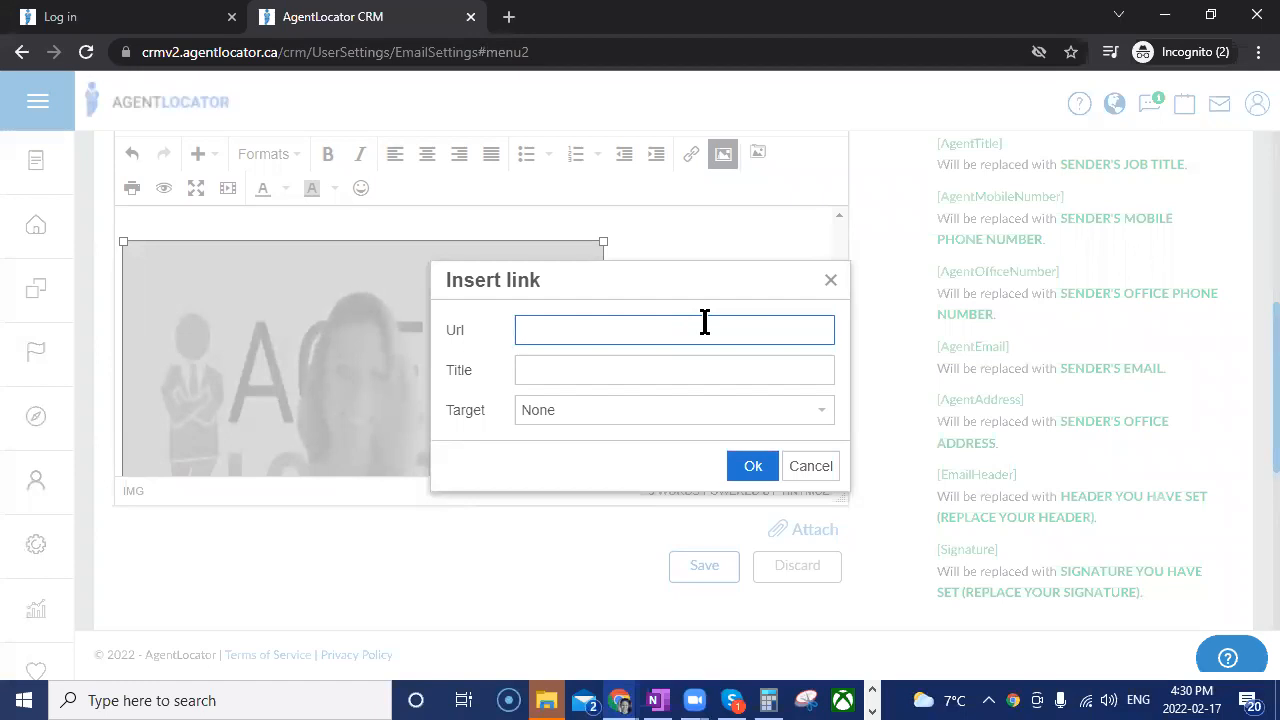
click(820, 283)
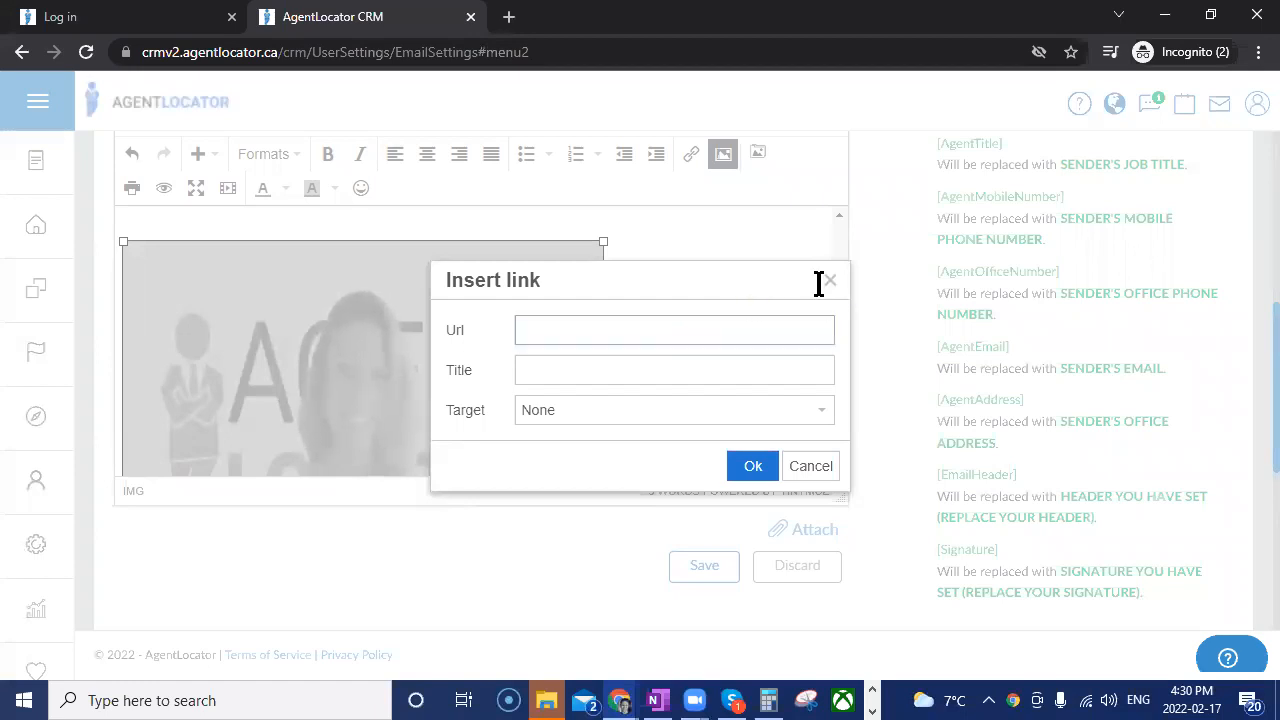
click(652, 323)
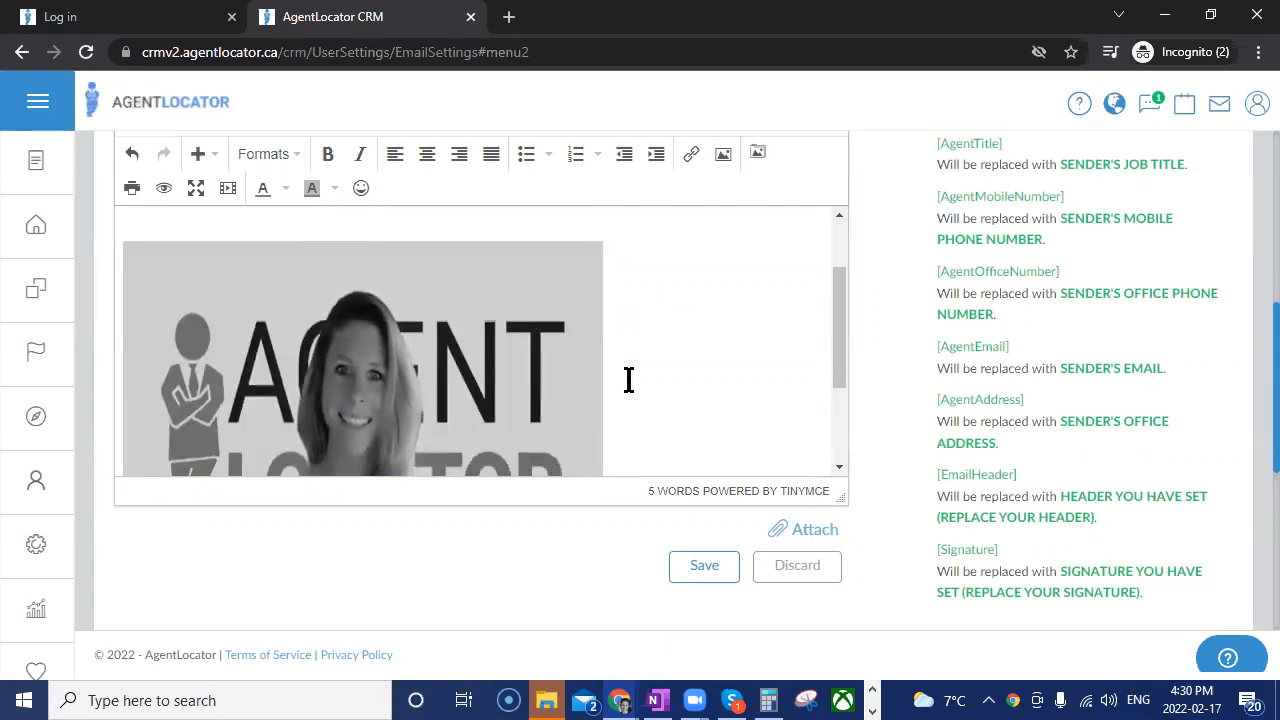
scroll(547, 348, up, 1)
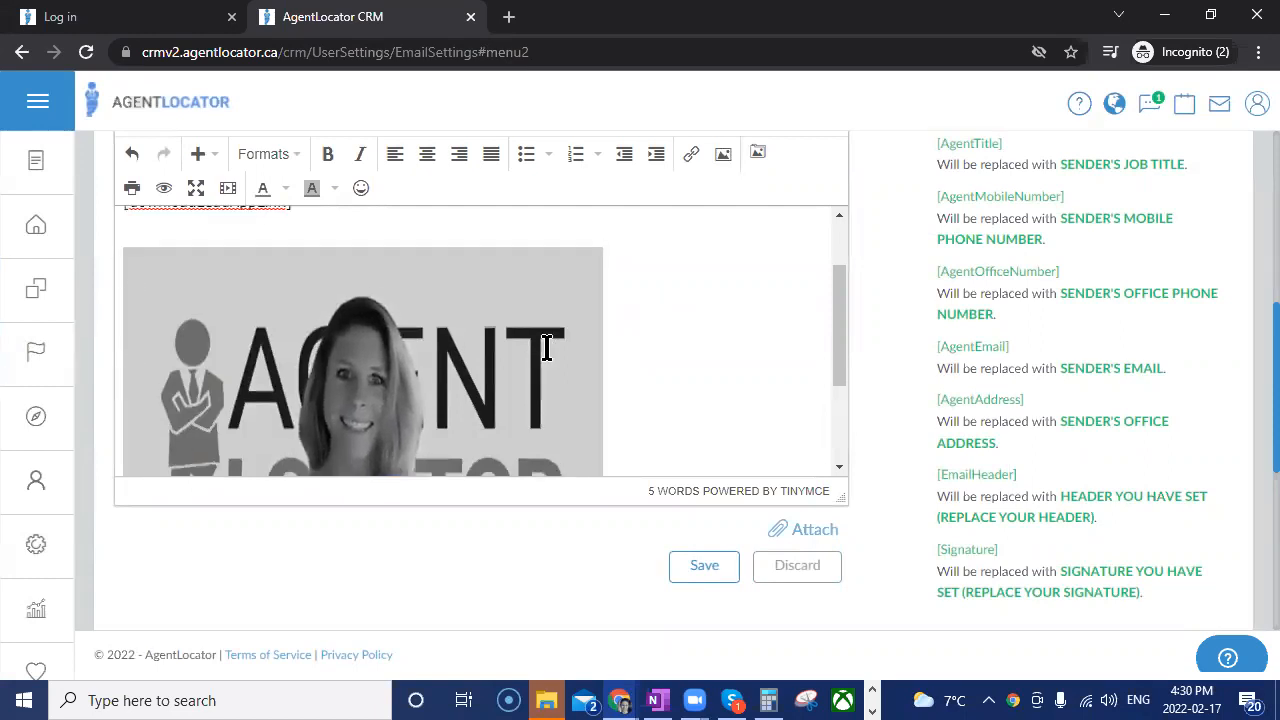
scroll(697, 377, down, 1)
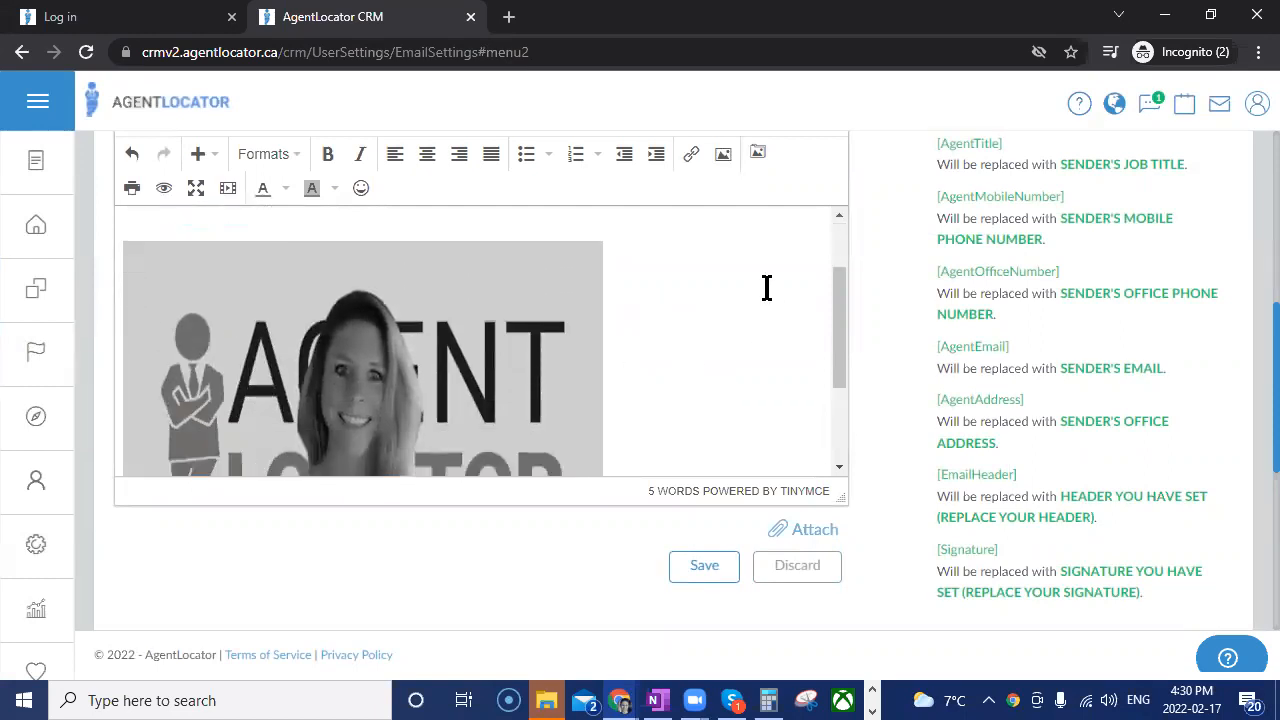
scroll(400, 350, up, 2)
drag(312, 292, 46, 288)
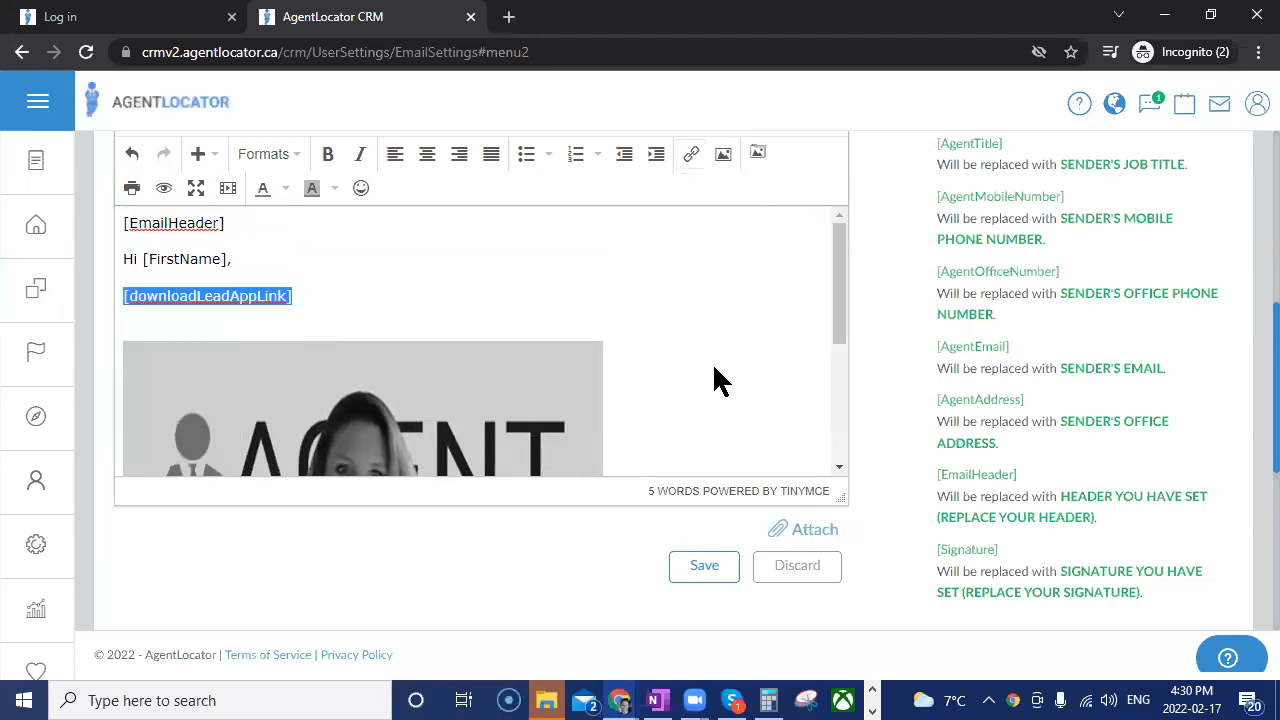
key(ctrl+k)
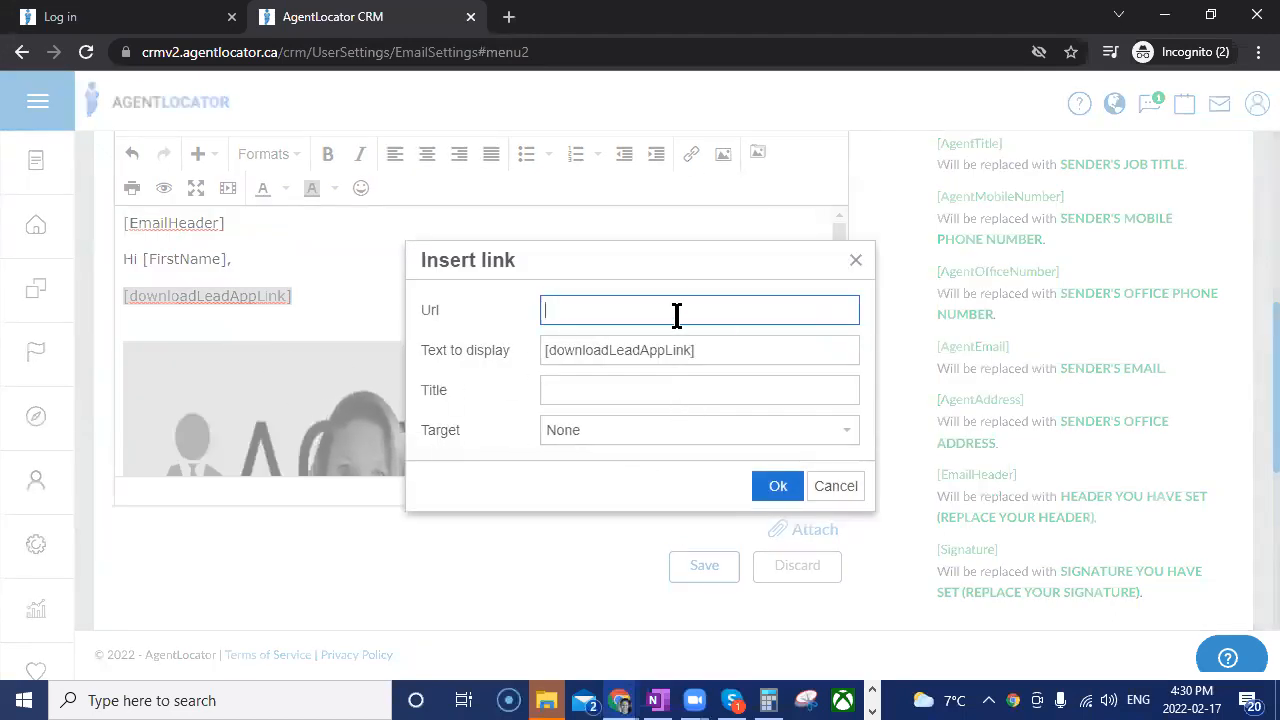
click(855, 260)
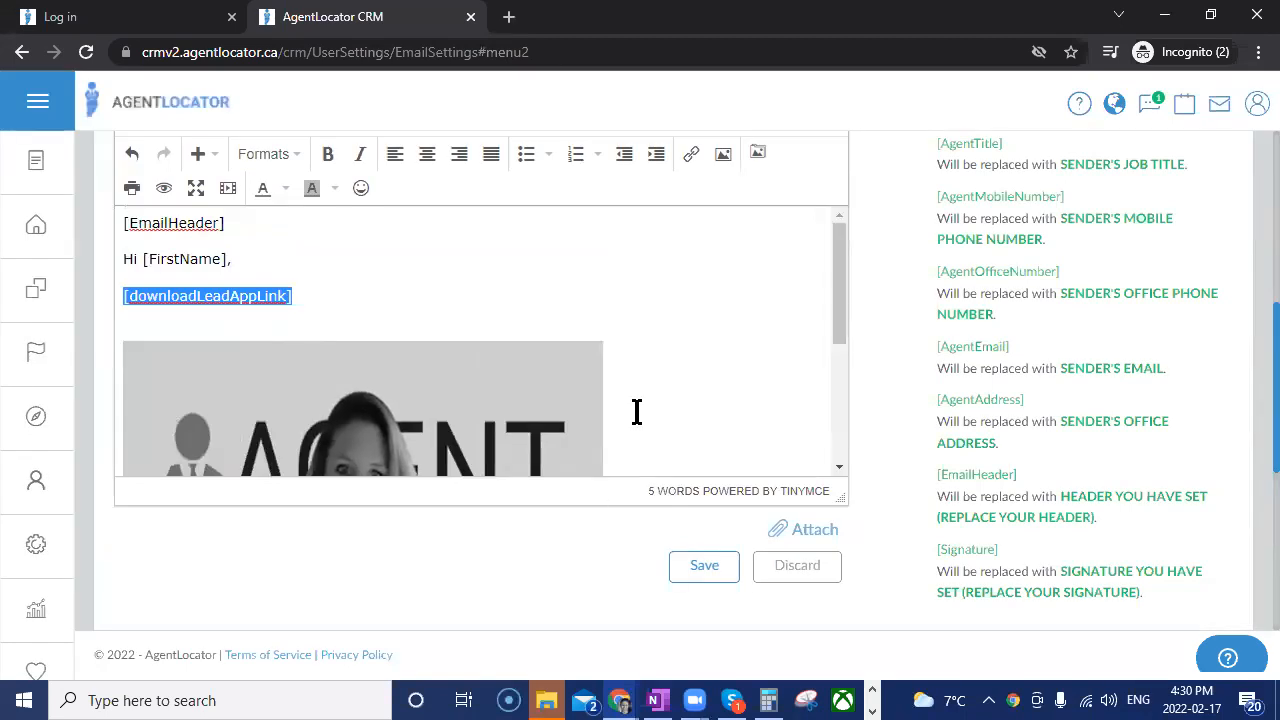
Save the new email template and check its entry in the template list.
scroll(648, 403, down, 2)
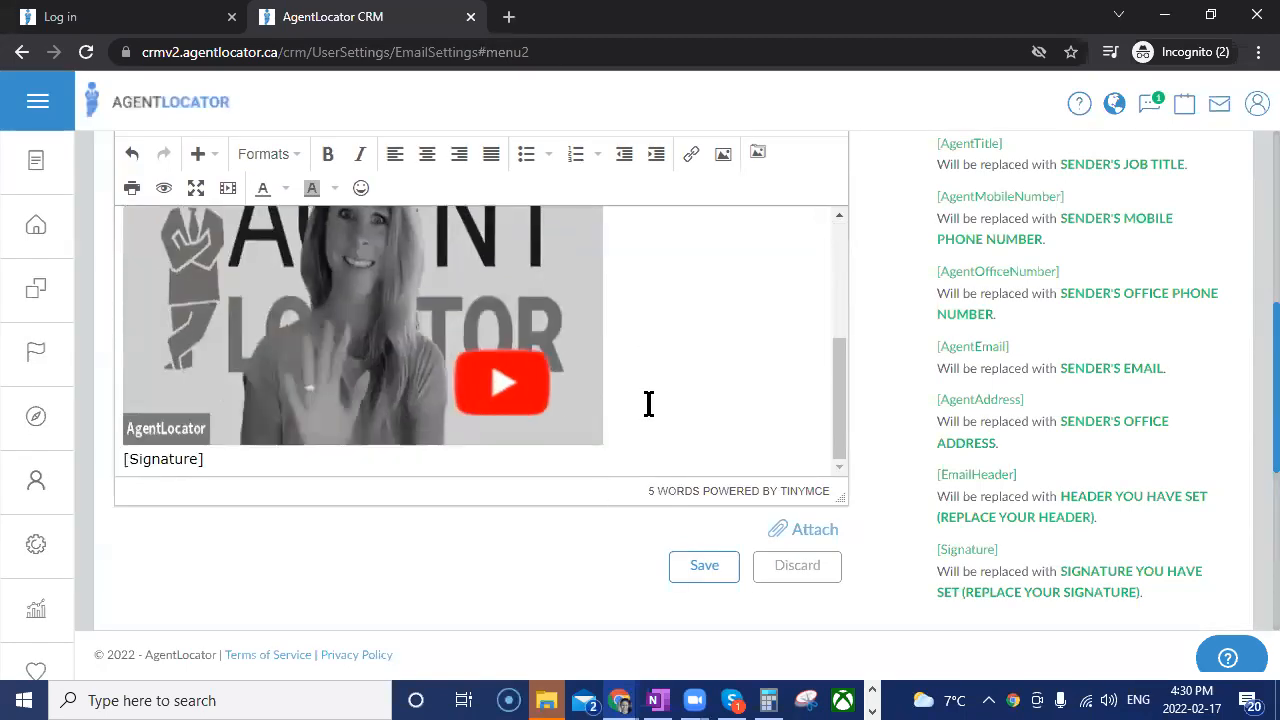
click(708, 568)
scroll(590, 565, up, 4)
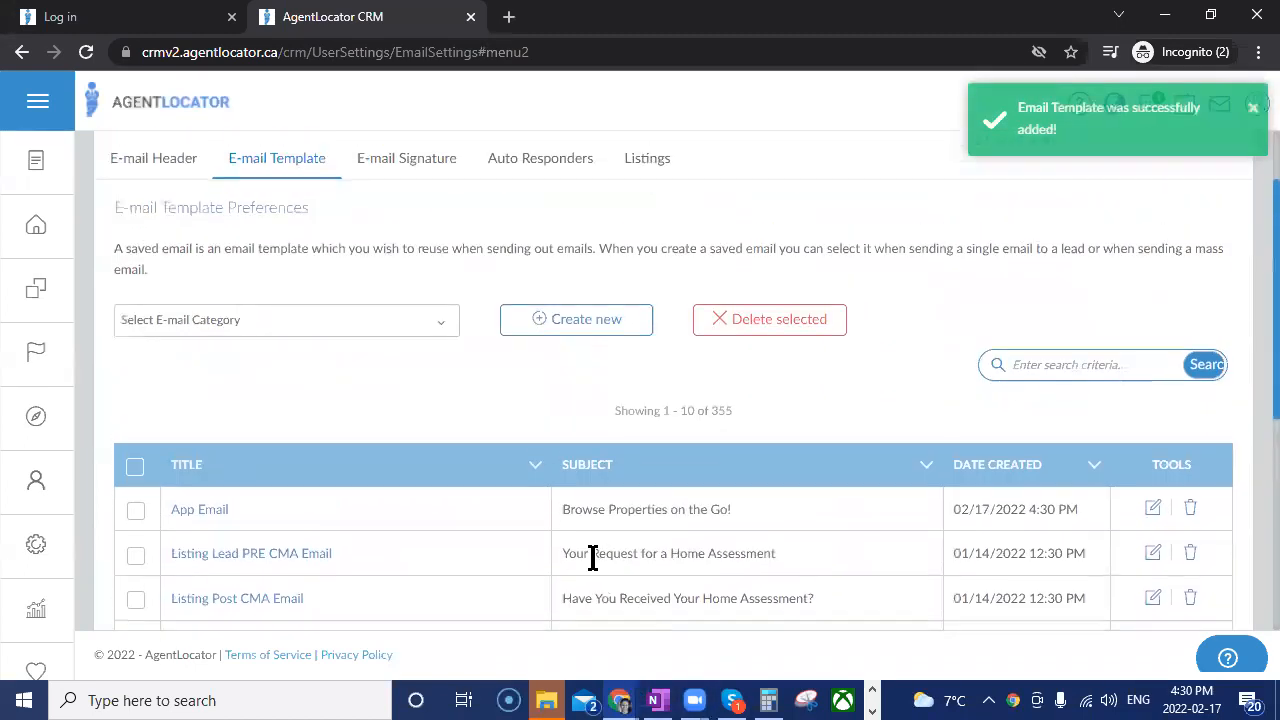
scroll(380, 435, down, 1)
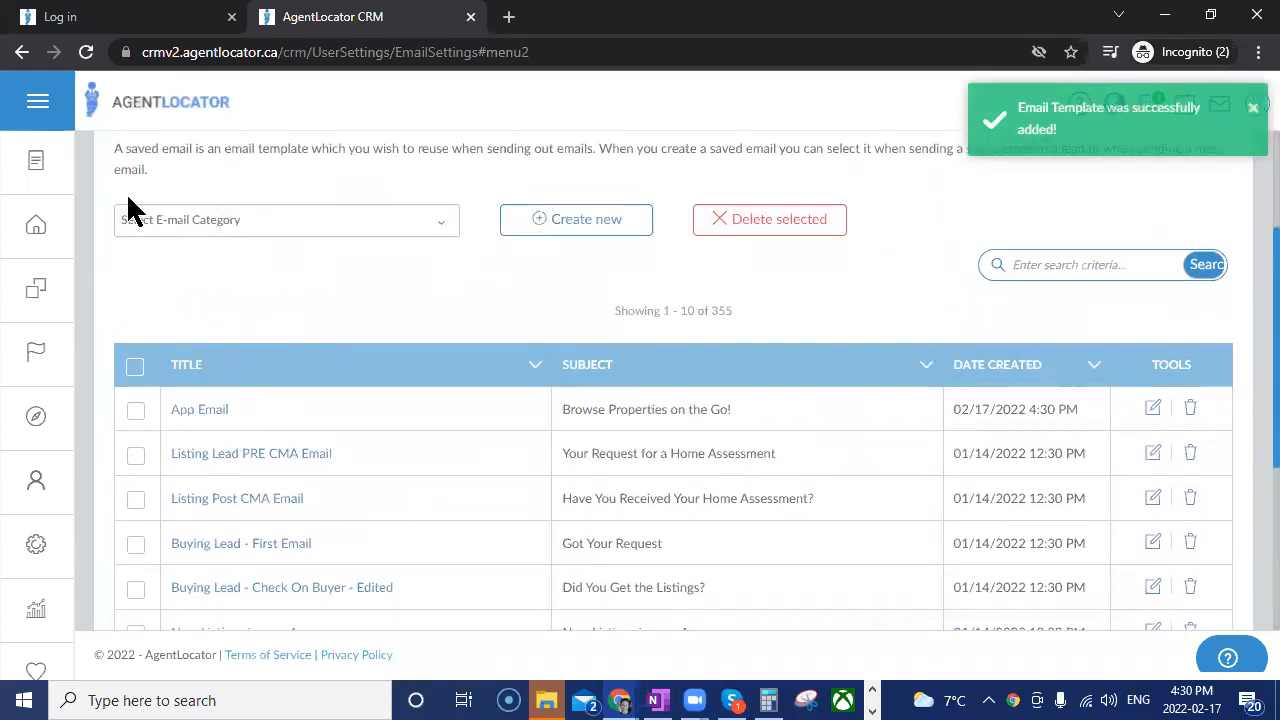
Go to the leads list and start an email to the West Kelowna home buyer lead.
click(42, 234)
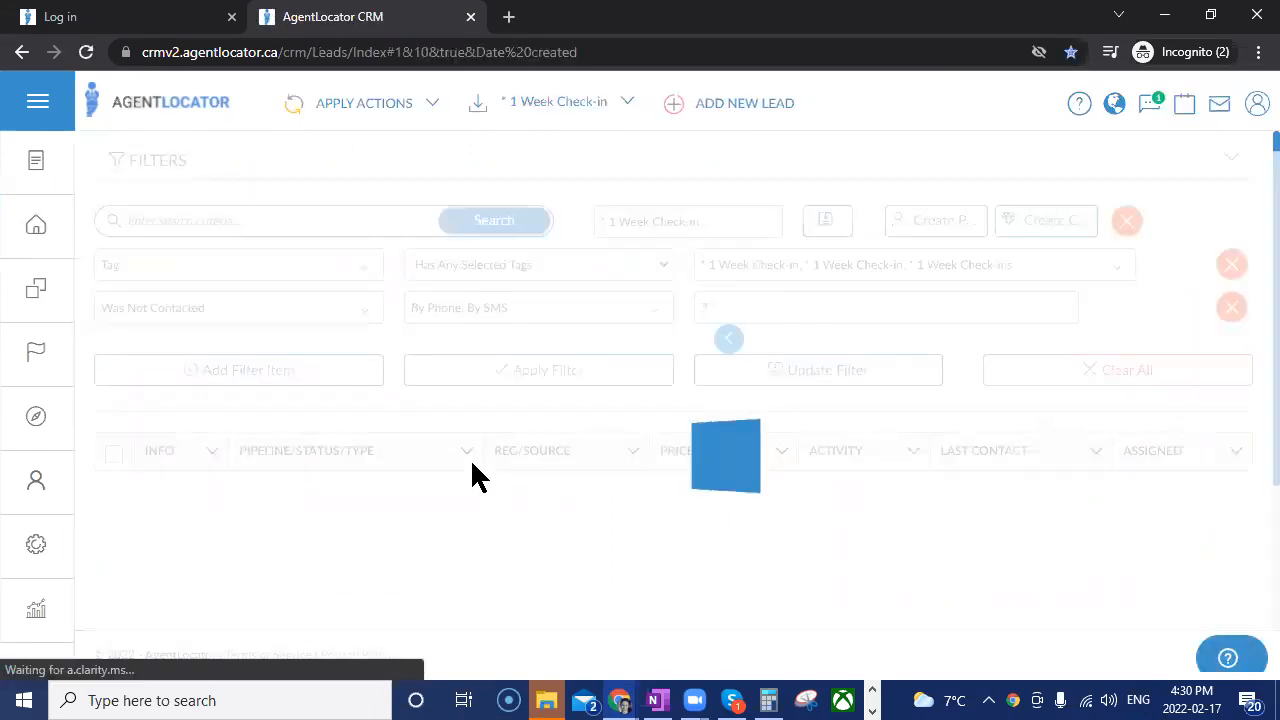
scroll(470, 460, down, 2)
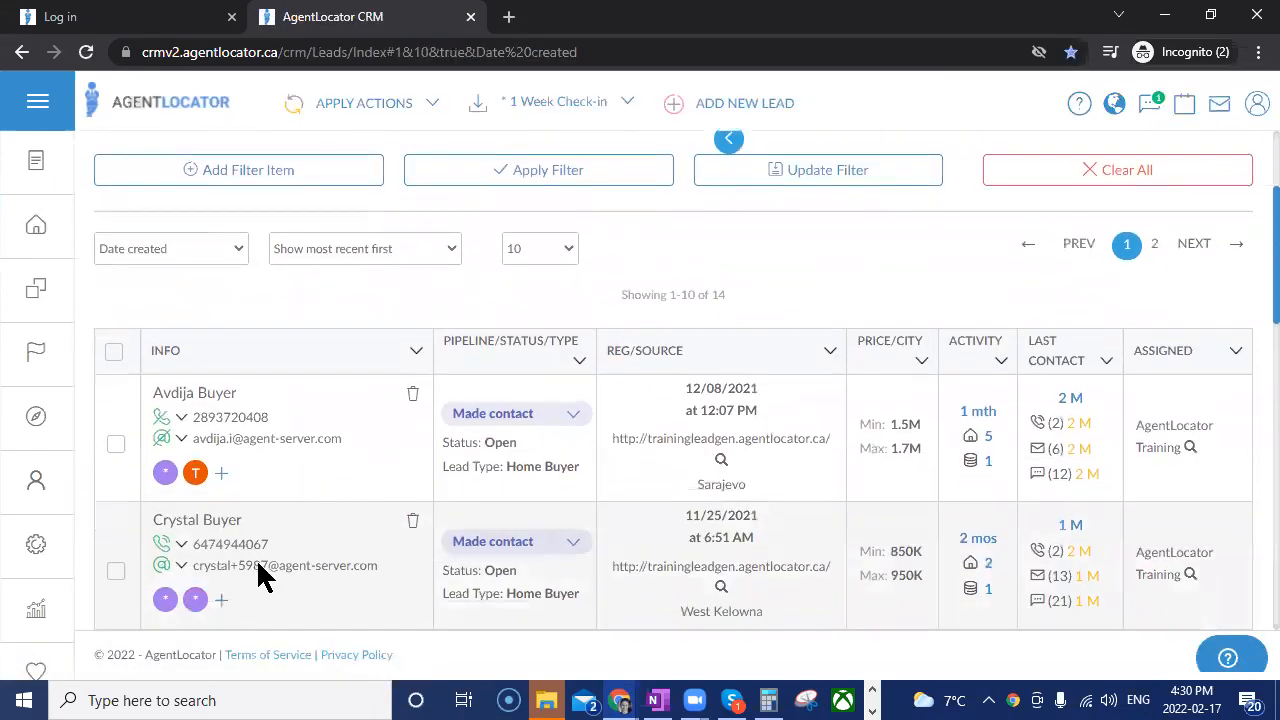
click(458, 557)
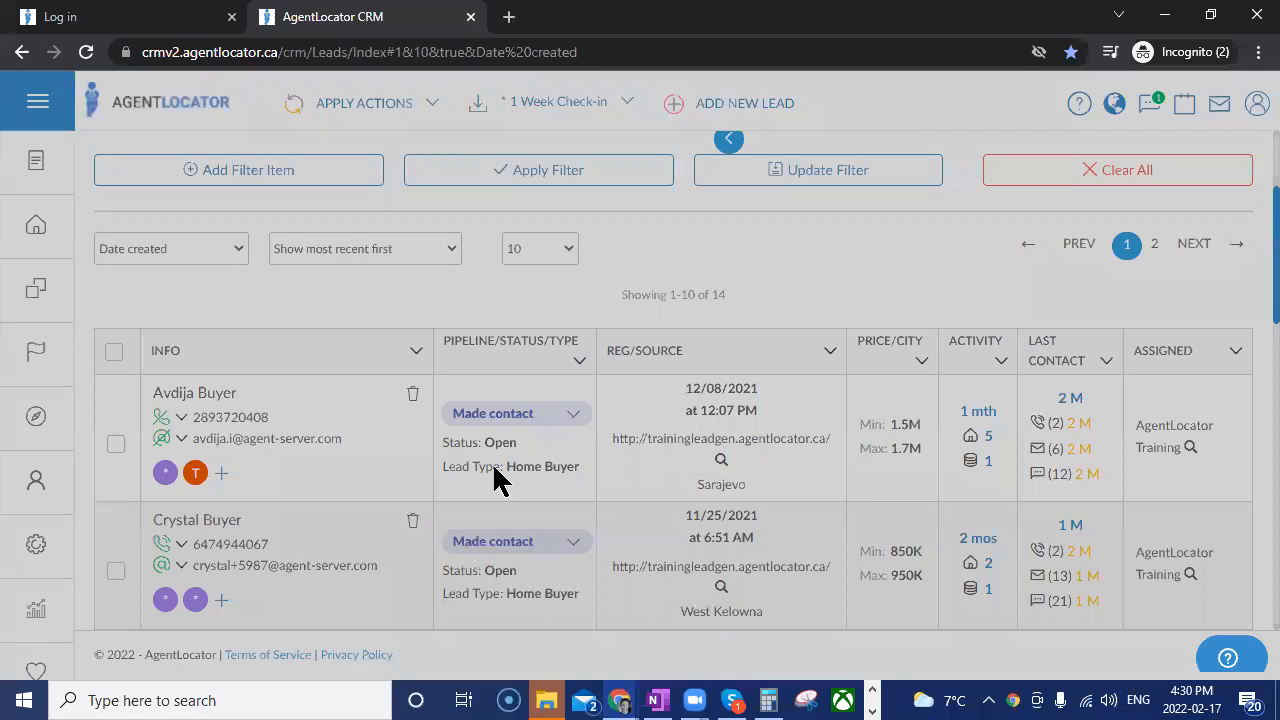
Find templates matching "ap" and load "App Email-Browse Properties on the Go!" into the email.
click(380, 380)
text(ap)
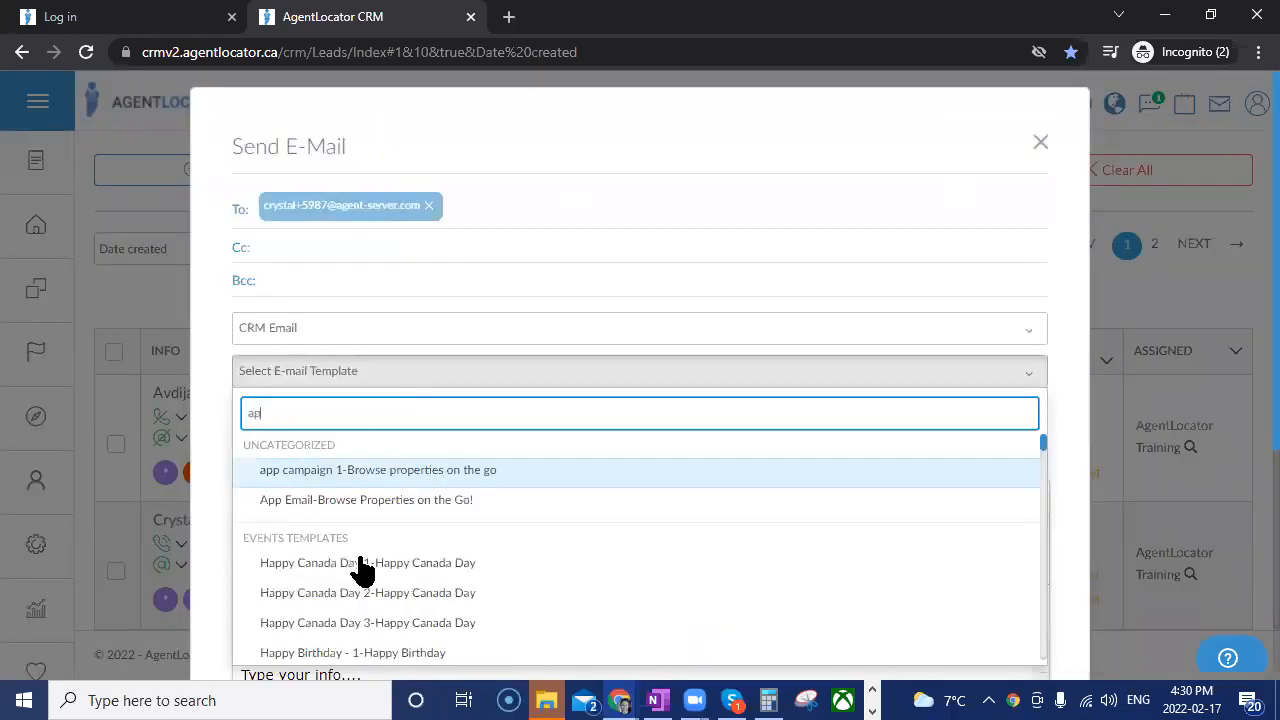
click(392, 500)
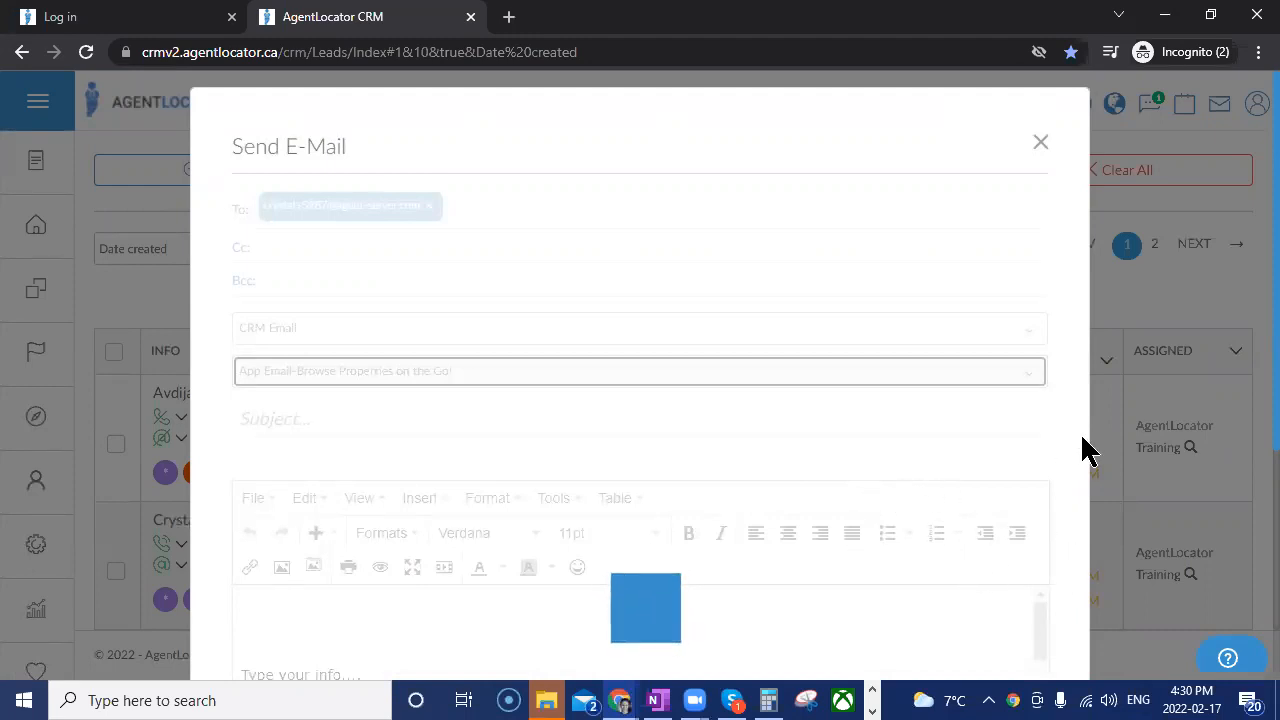
Review the loaded email from top to bottom, checking the subject, greeting, app download link, thumbnail image, signature and sending options.
scroll(1076, 450, down, 2)
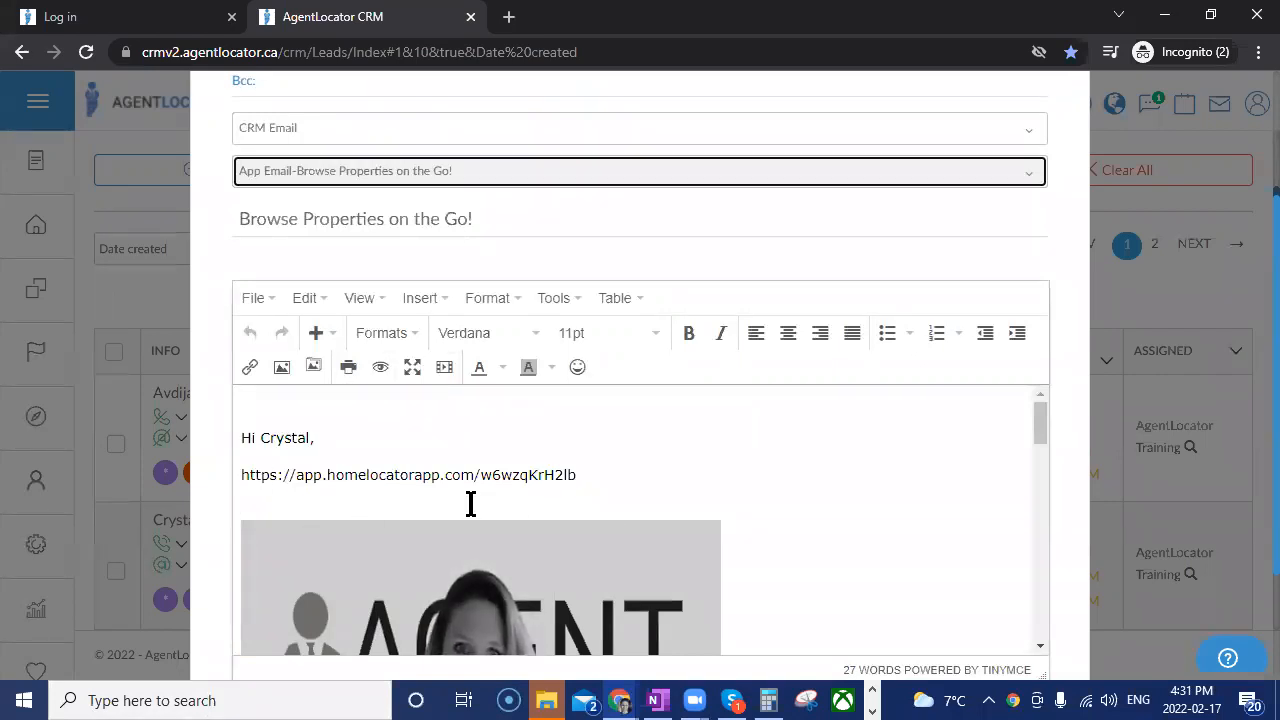
scroll(830, 495, down, 5)
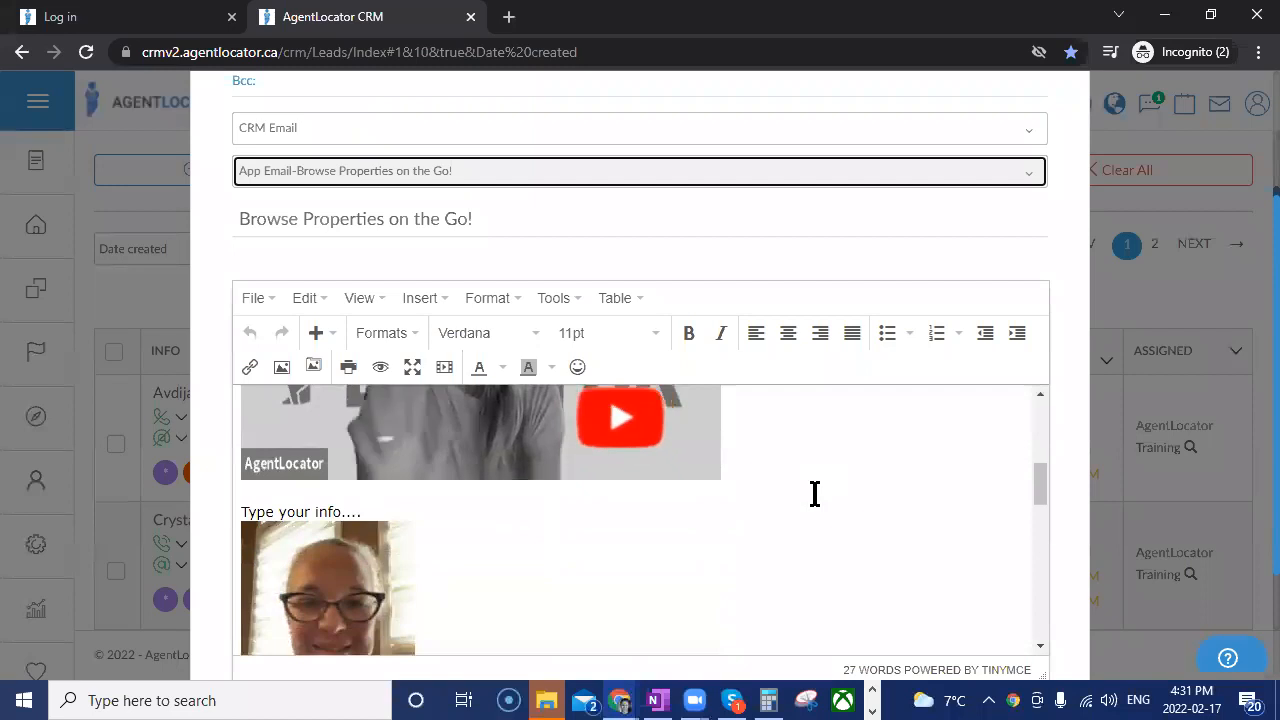
scroll(820, 490, up, 3)
scroll(820, 491, up, 2)
scroll(280, 440, up, 2)
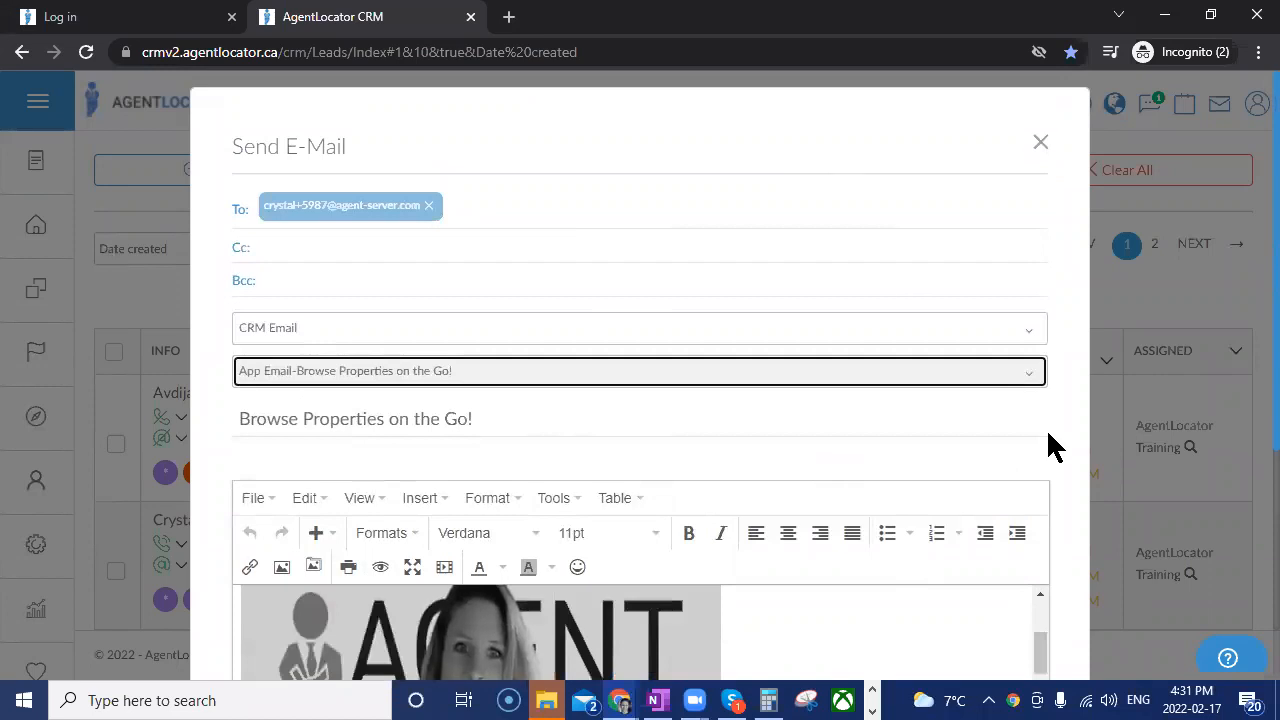
scroll(1051, 443, down, 4)
scroll(805, 420, down, 6)
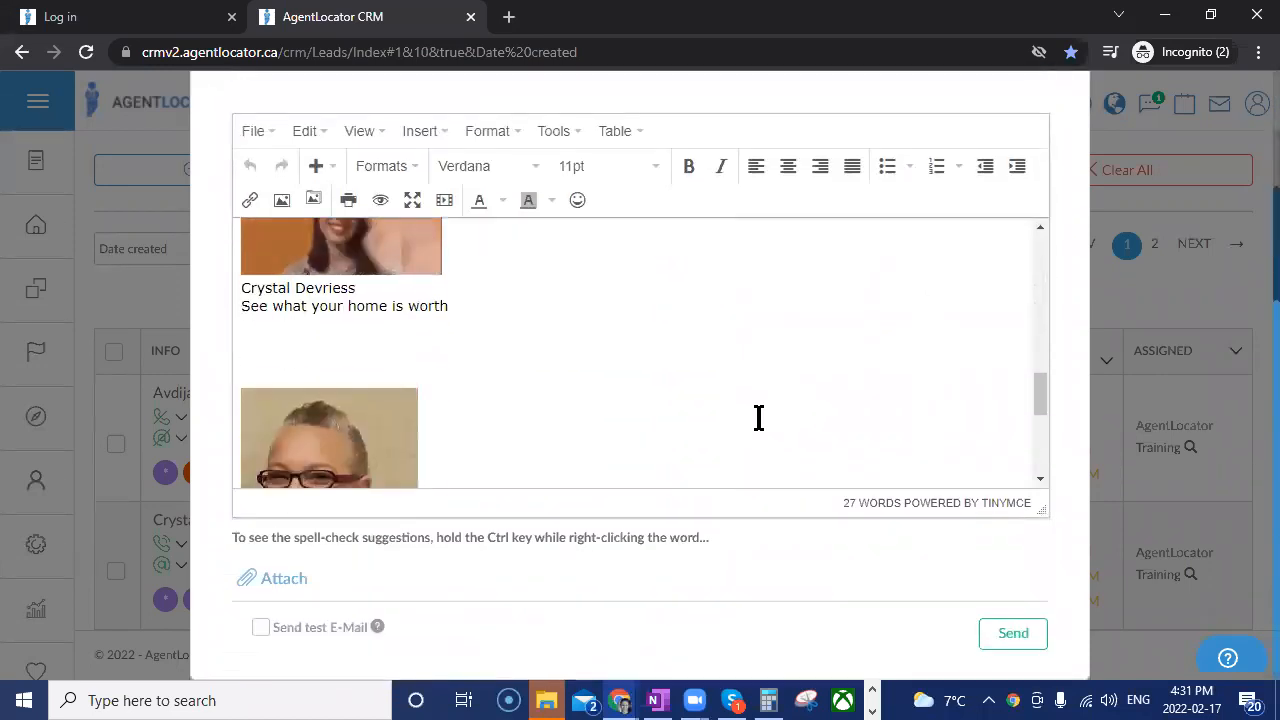
scroll(310, 427, down, 4)
scroll(420, 440, up, 6)
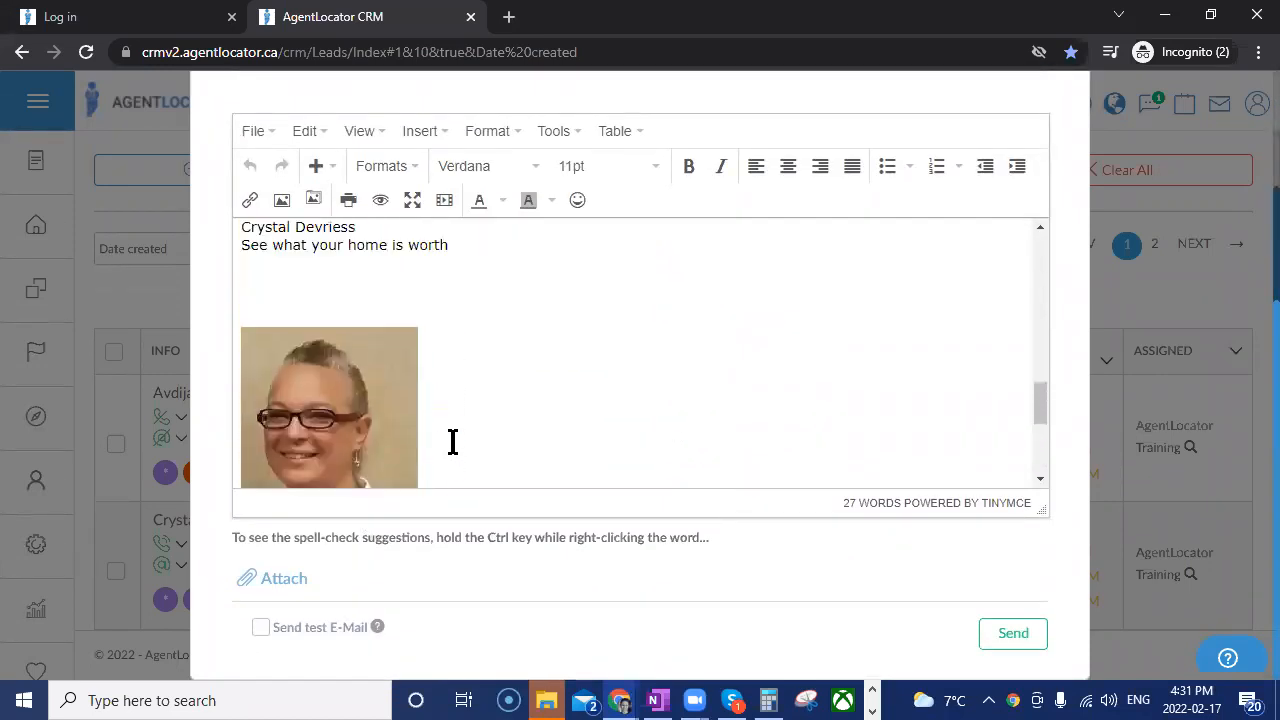
scroll(475, 392, up, 2)
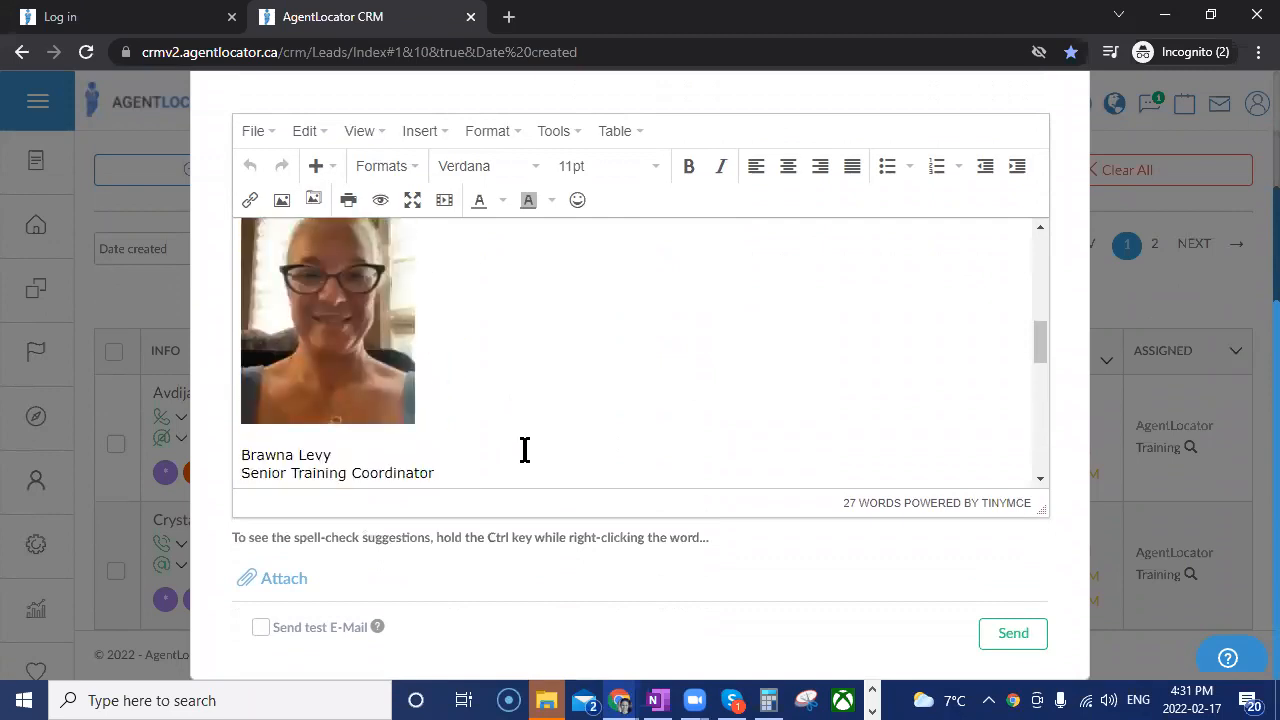
scroll(507, 413, up, 2)
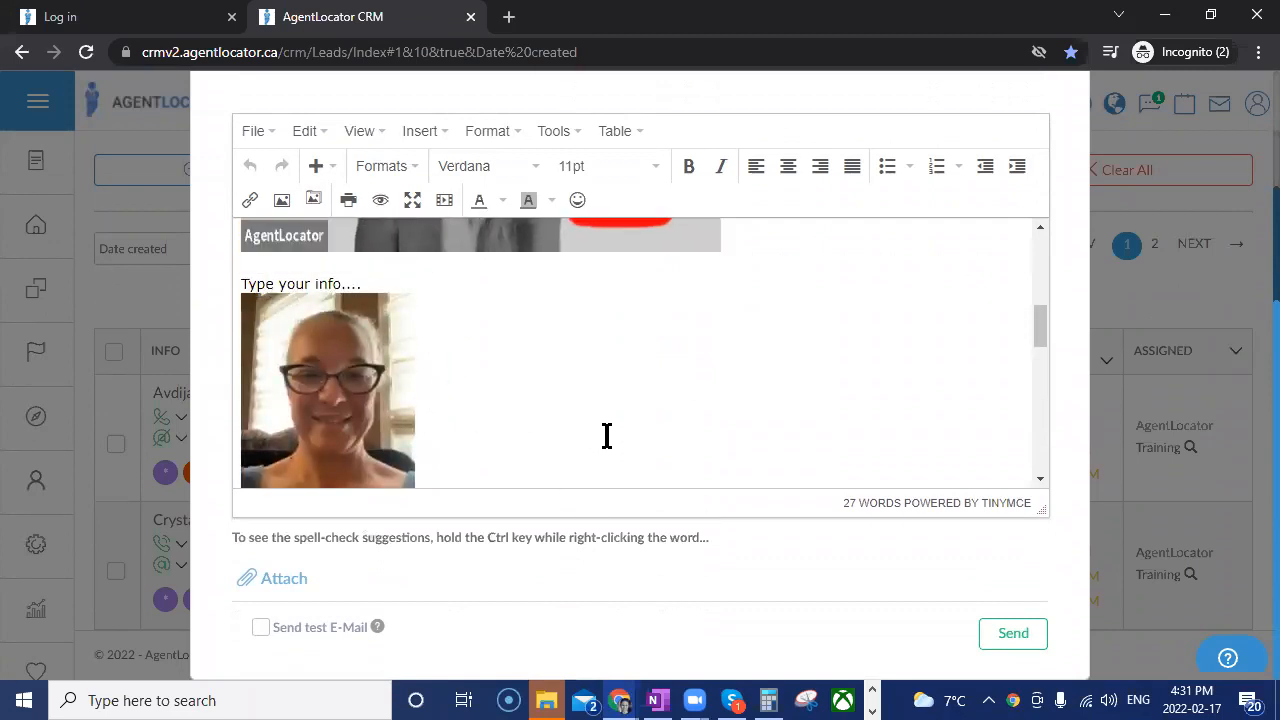
scroll(606, 437, up, 2)
scroll(606, 437, up, 5)
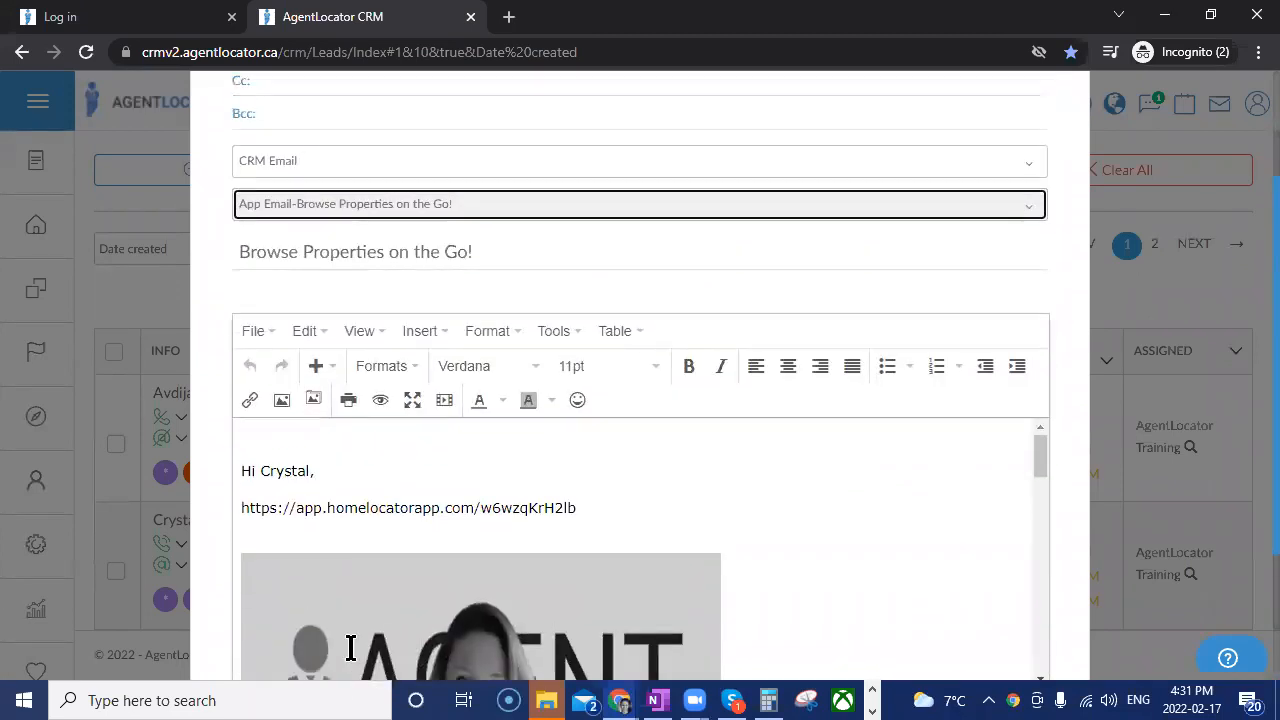
scroll(408, 657, down, 6)
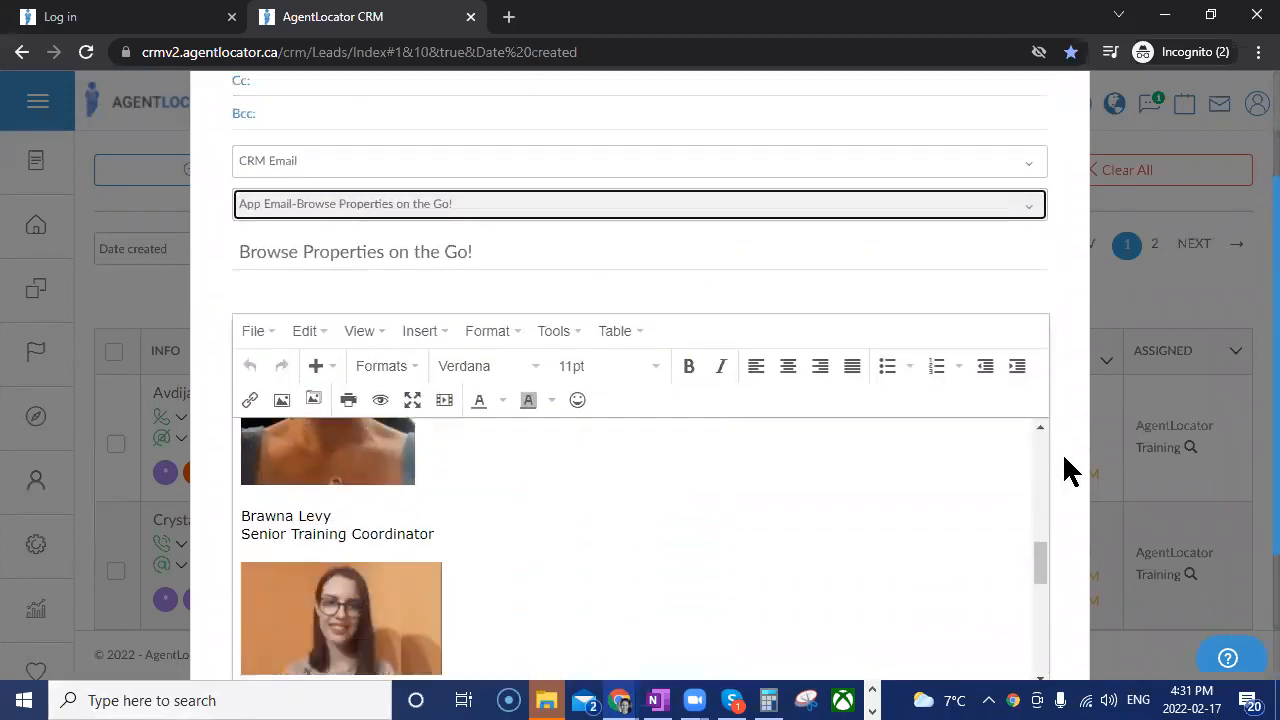
Look over the loaded app email once more and close it without sending.
scroll(464, 598, down, 3)
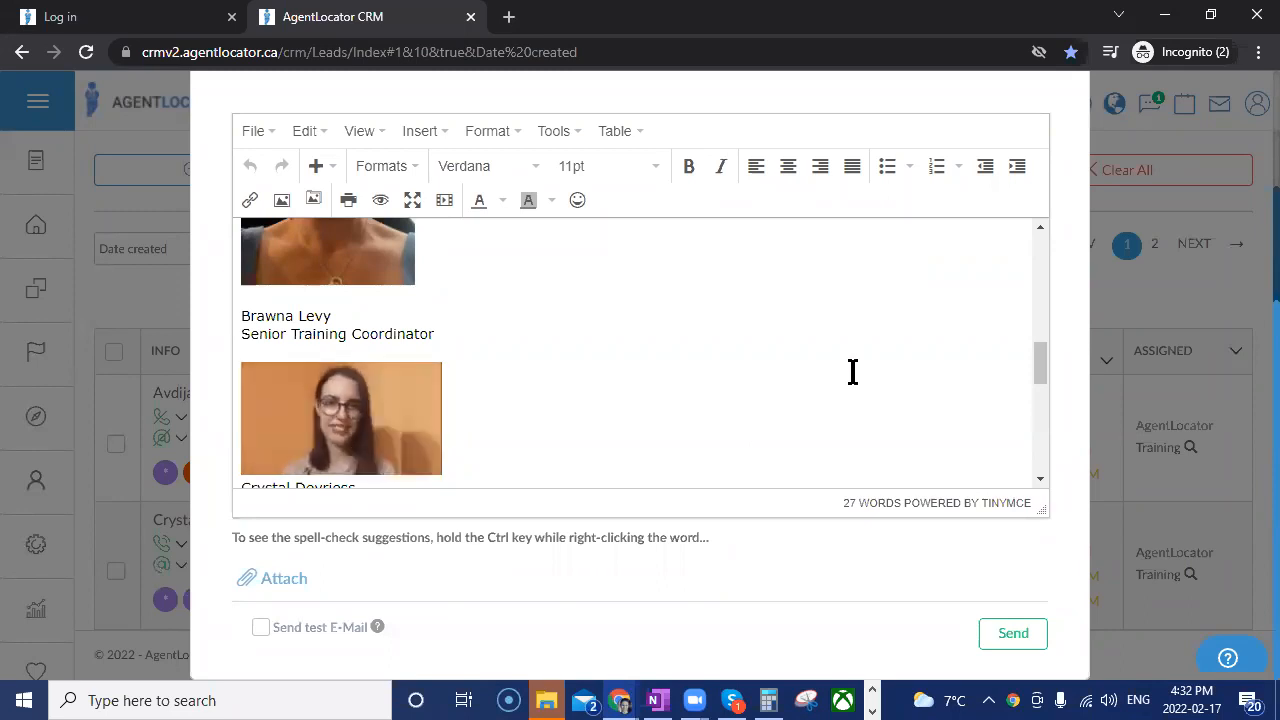
scroll(770, 350, up, 2)
scroll(1054, 177, up, 2)
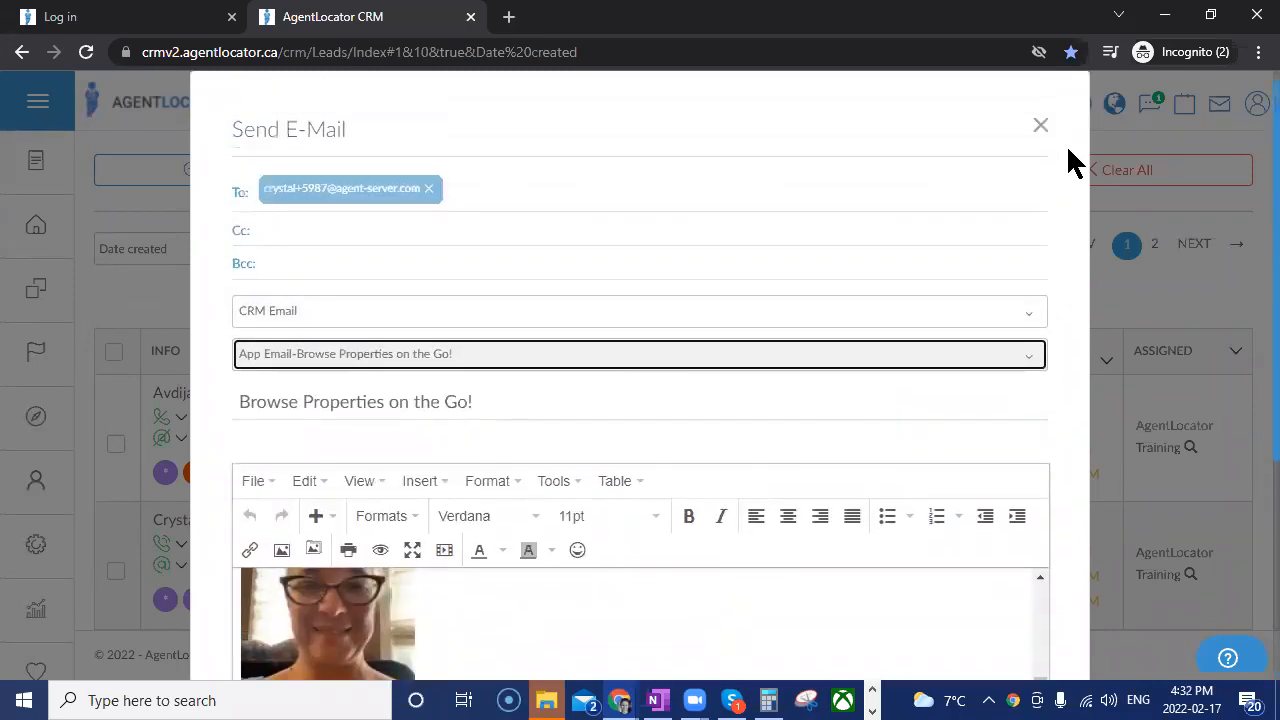
click(1040, 143)
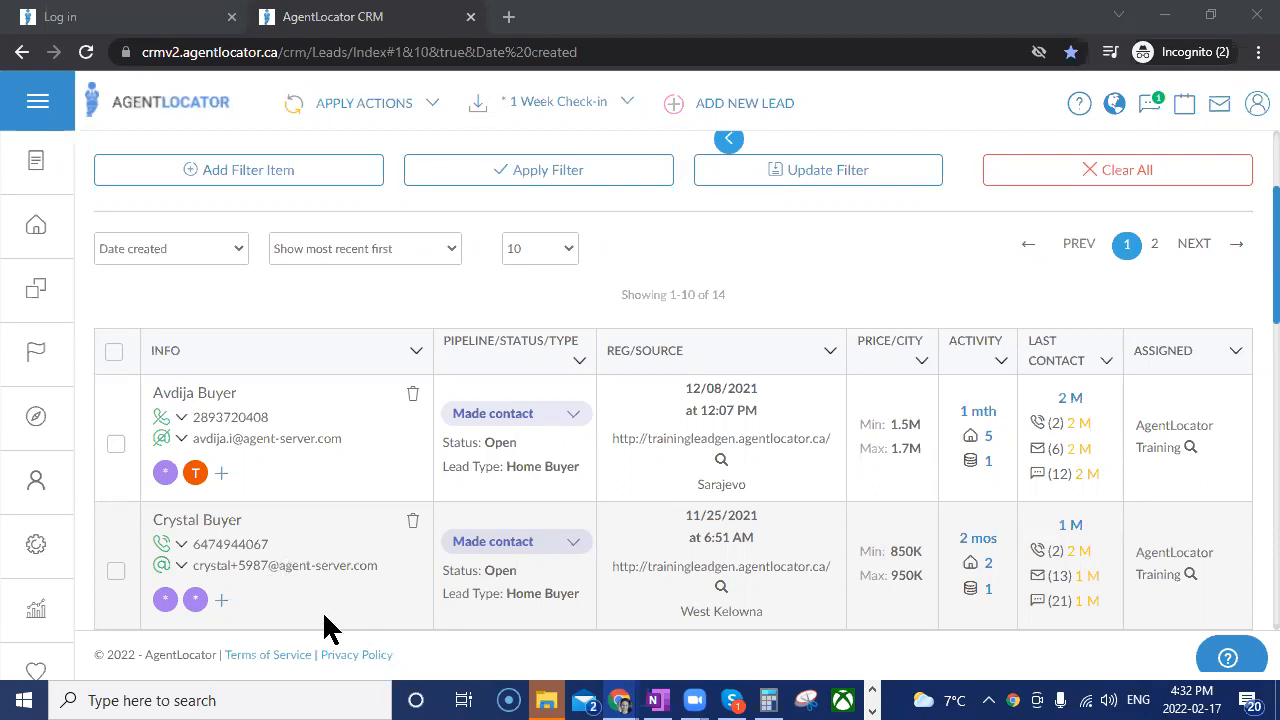
Open the West Kelowna home buyer lead's profile and edit its saved Toronto listing search.
click(230, 522)
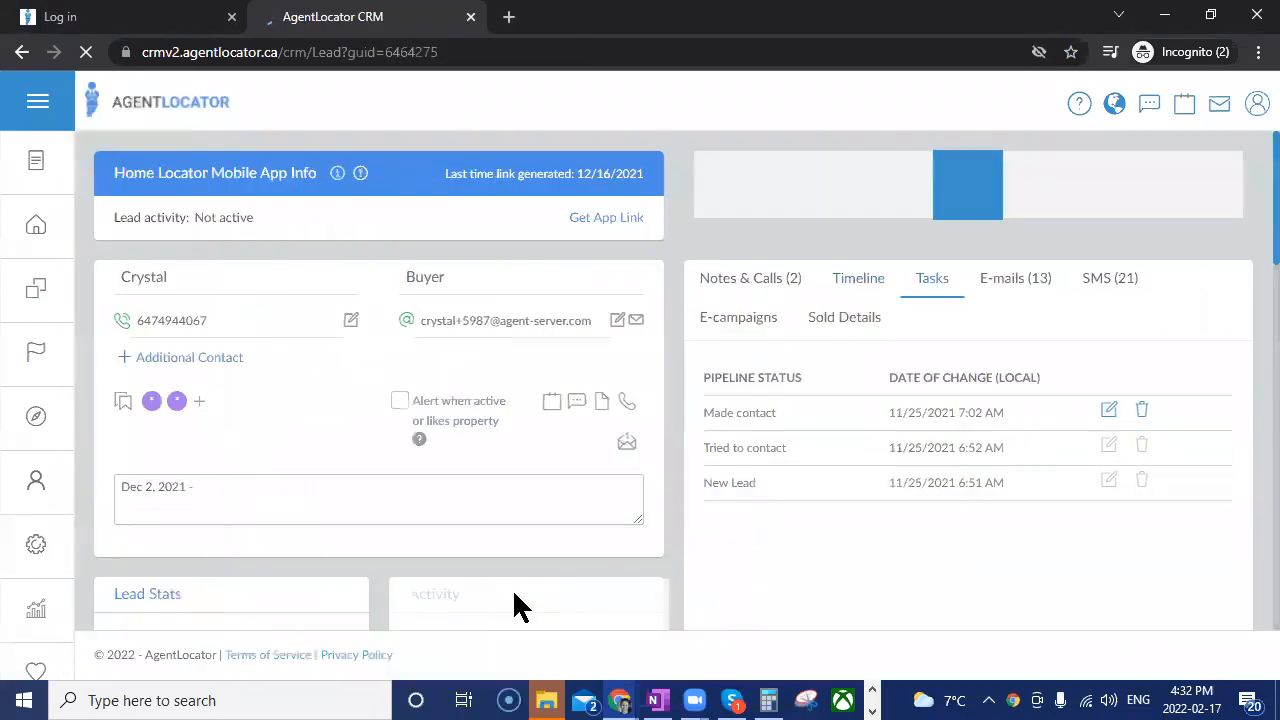
scroll(312, 573, down, 5)
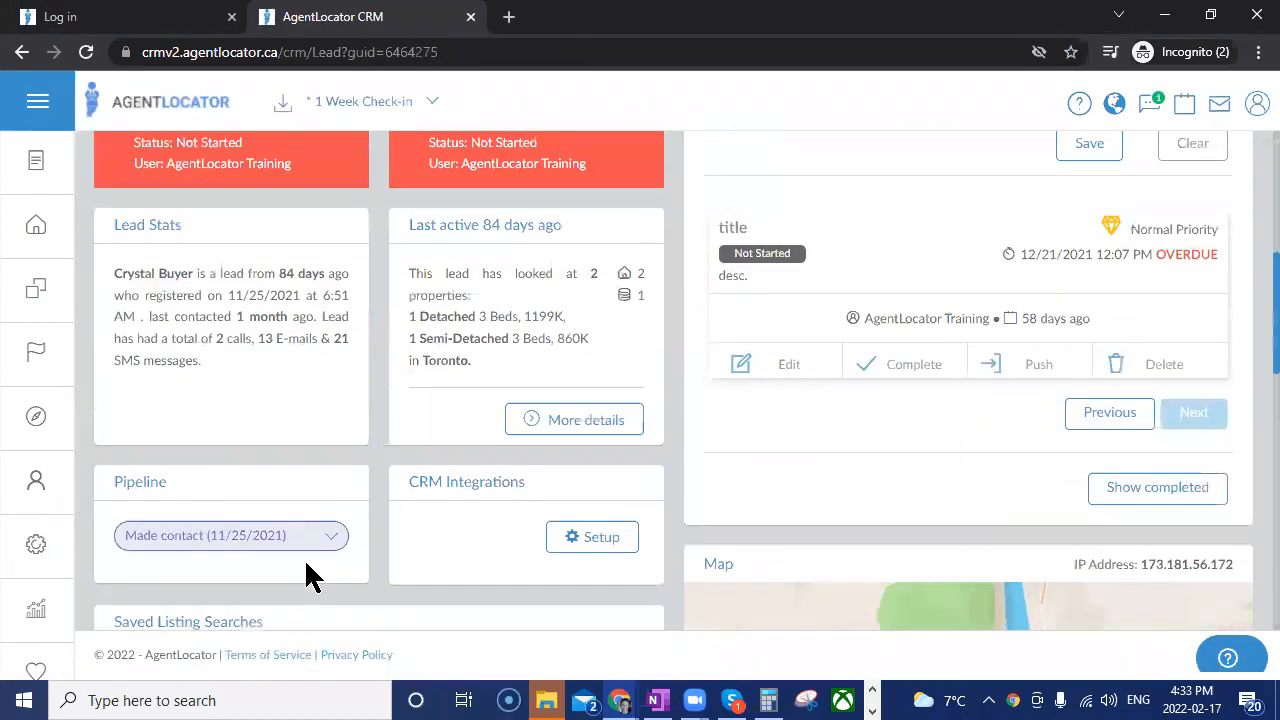
scroll(308, 575, down, 4)
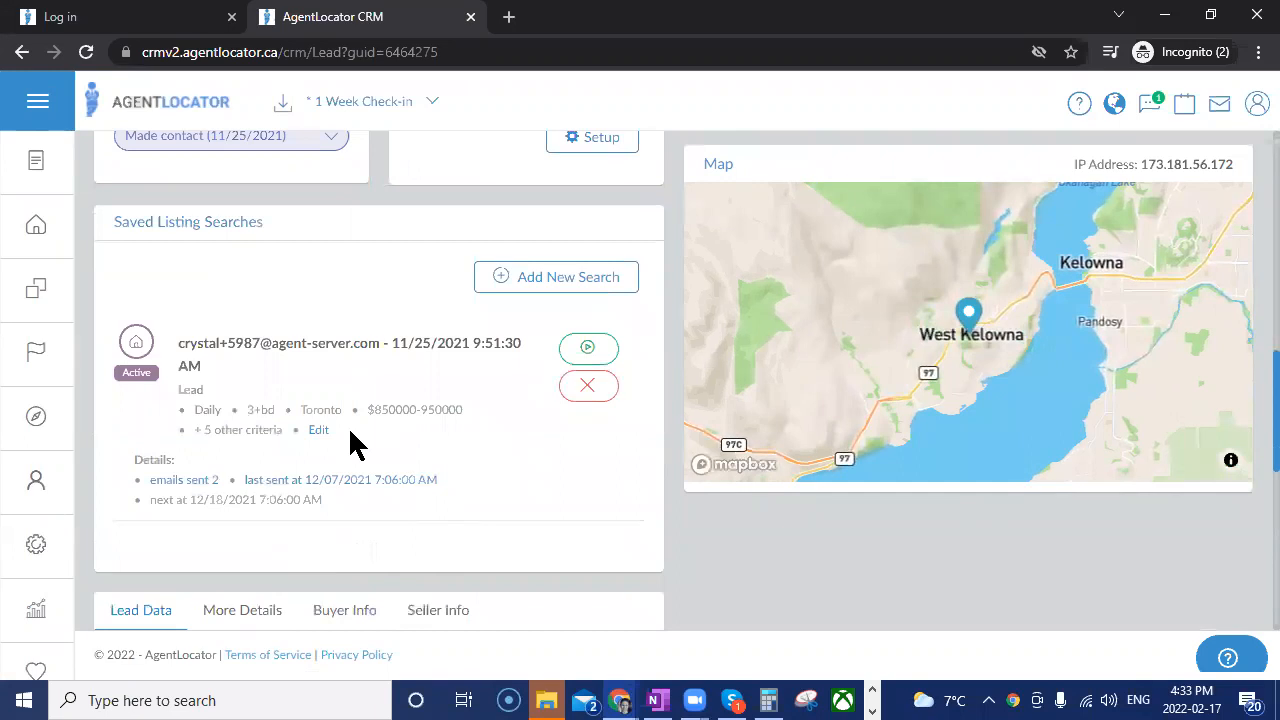
click(320, 431)
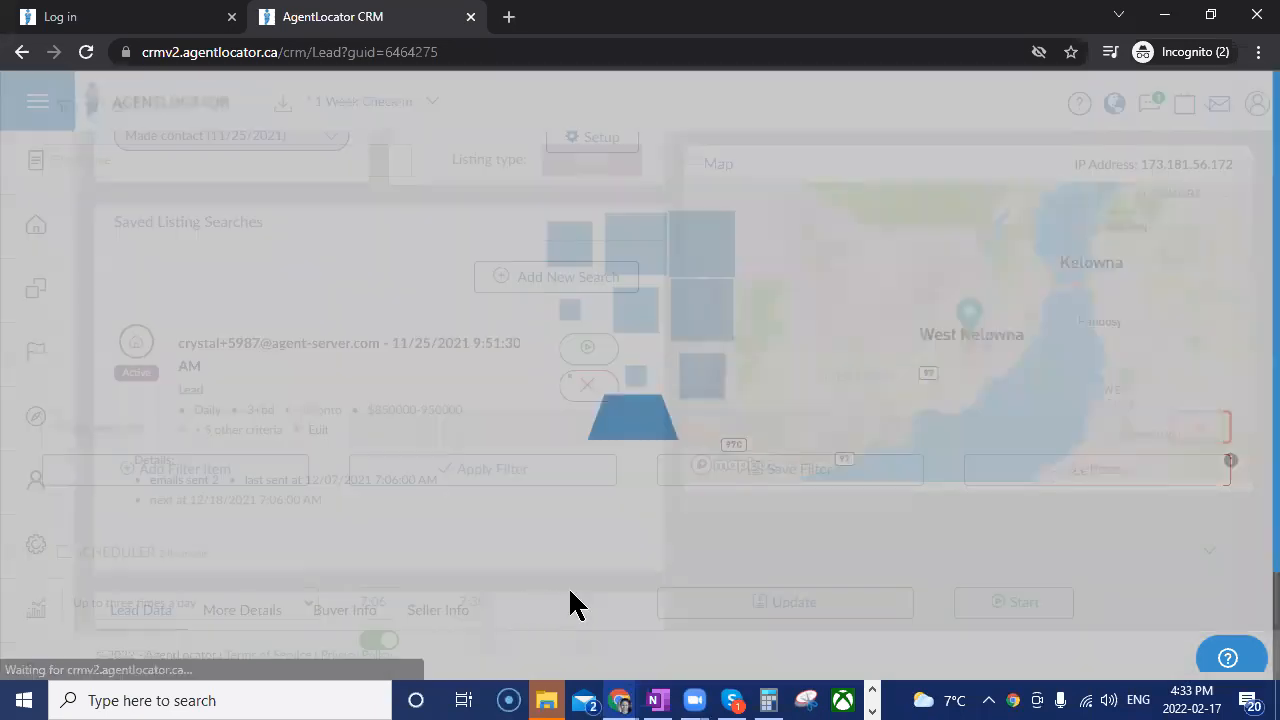
scroll(615, 578, down, 1)
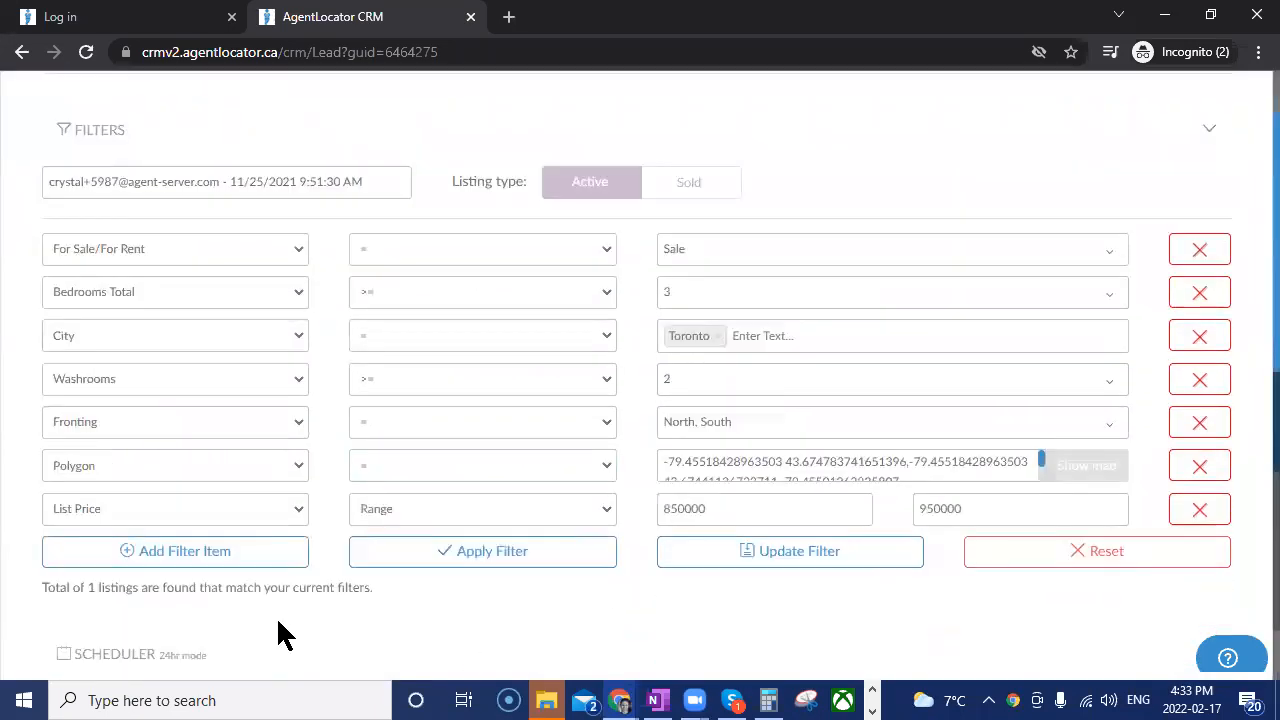
Add a District filter item to the saved listing search.
click(160, 555)
click(160, 555)
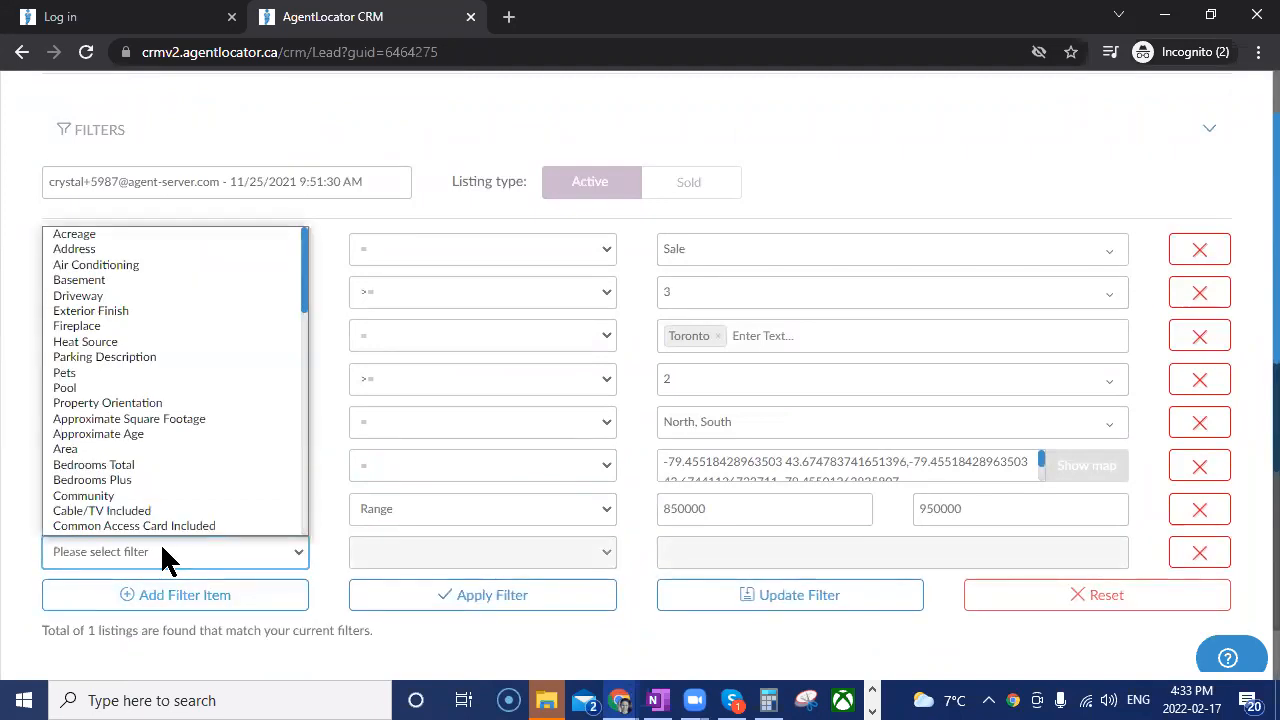
key(d)
key(a)
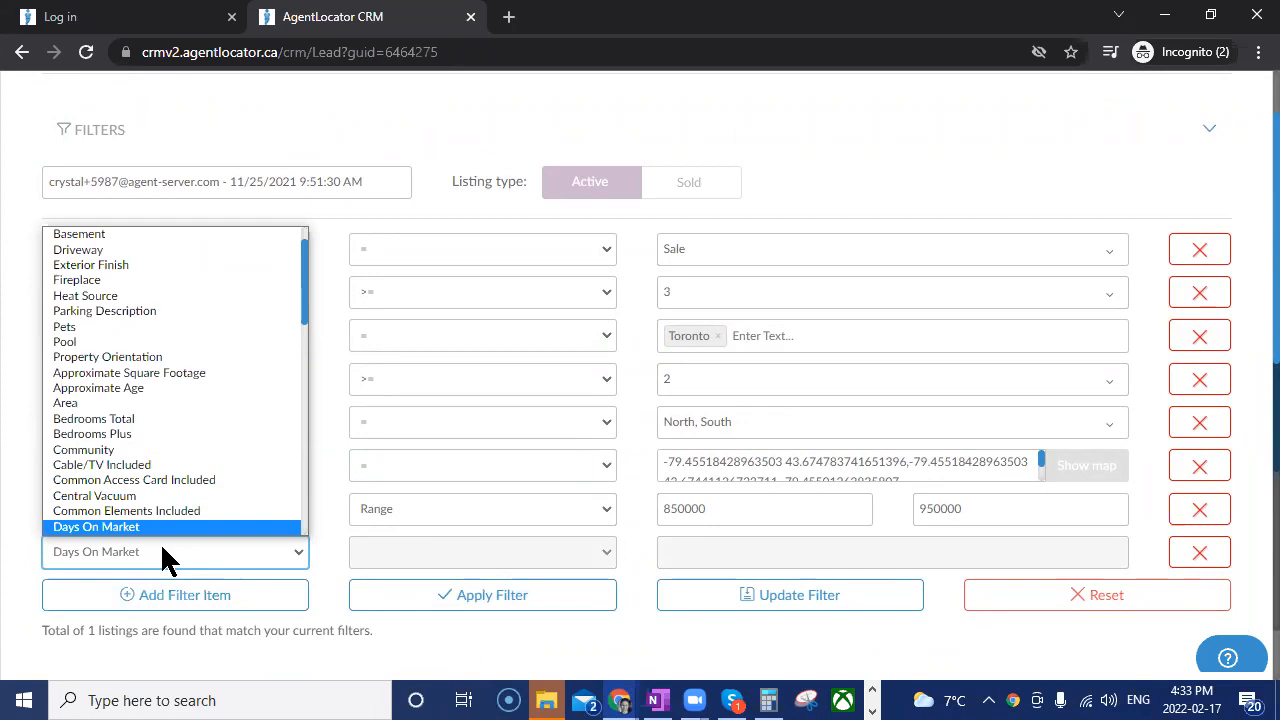
scroll(177, 440, down, 1)
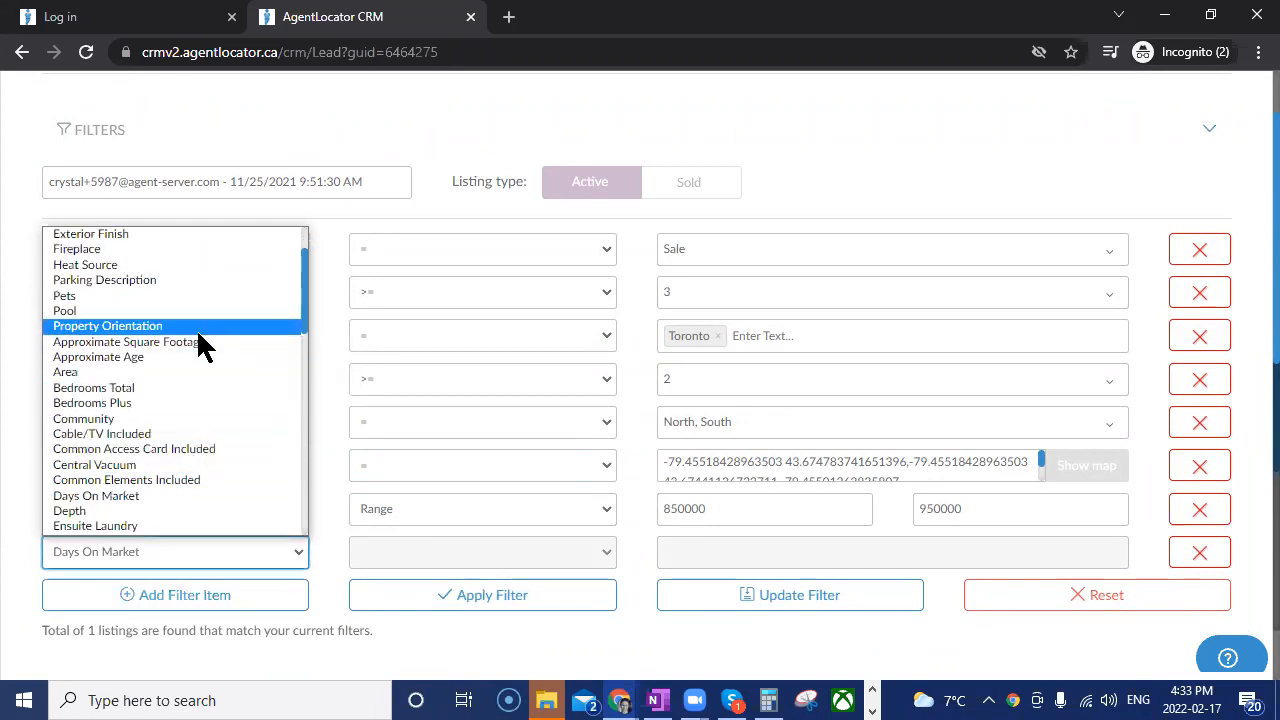
scroll(197, 330, up, 2)
scroll(178, 352, down, 10)
key(d)
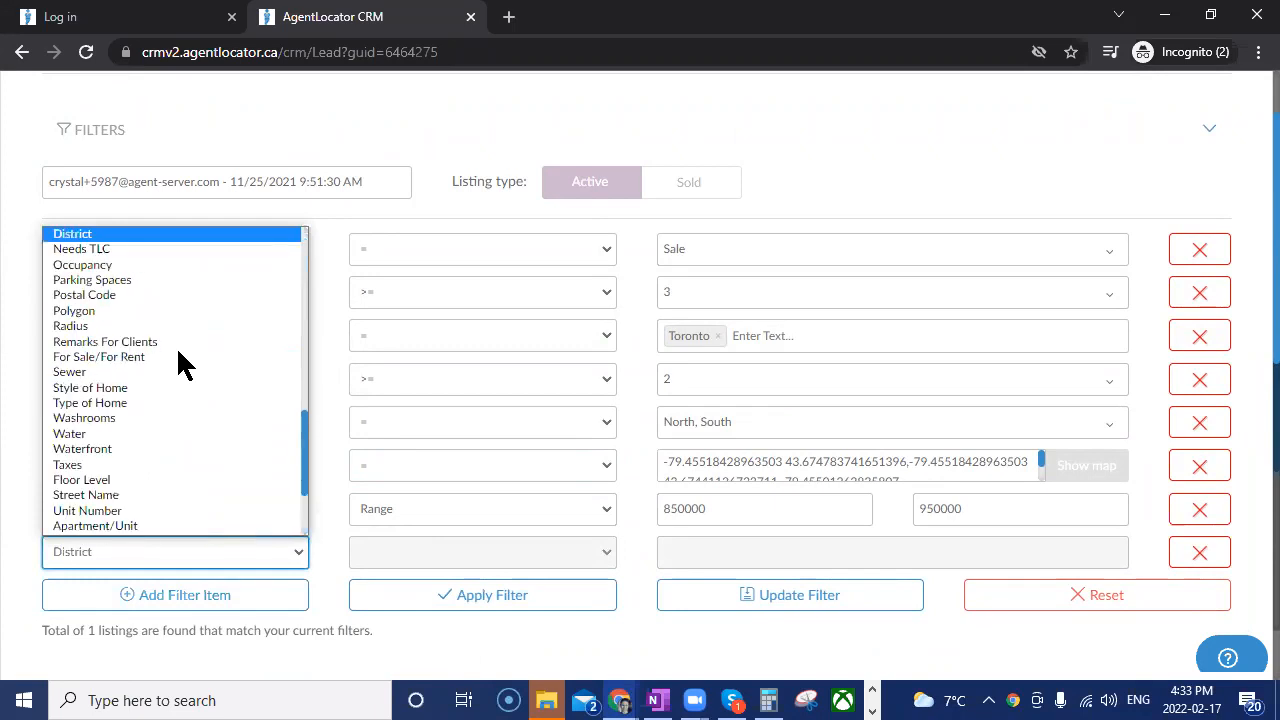
key(Return)
Set the District filter to Toronto E05 and apply the filters.
click(705, 548)
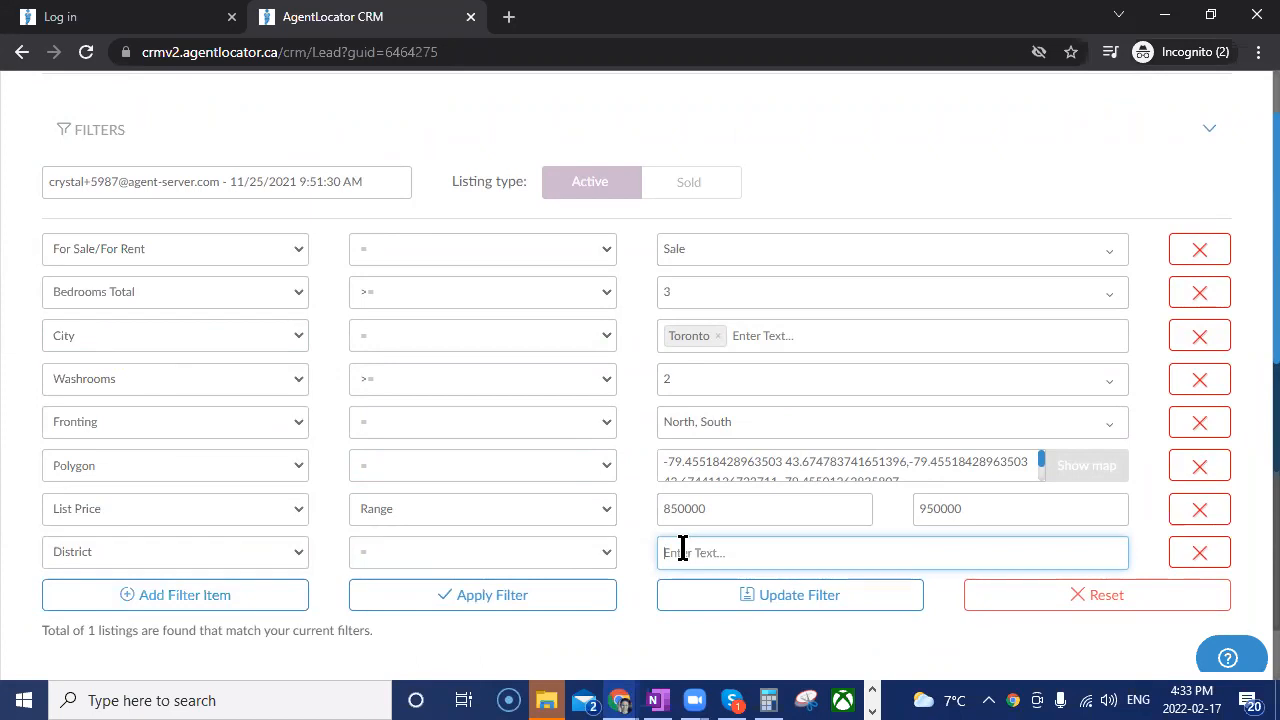
text(Toronto E05)
key(Return)
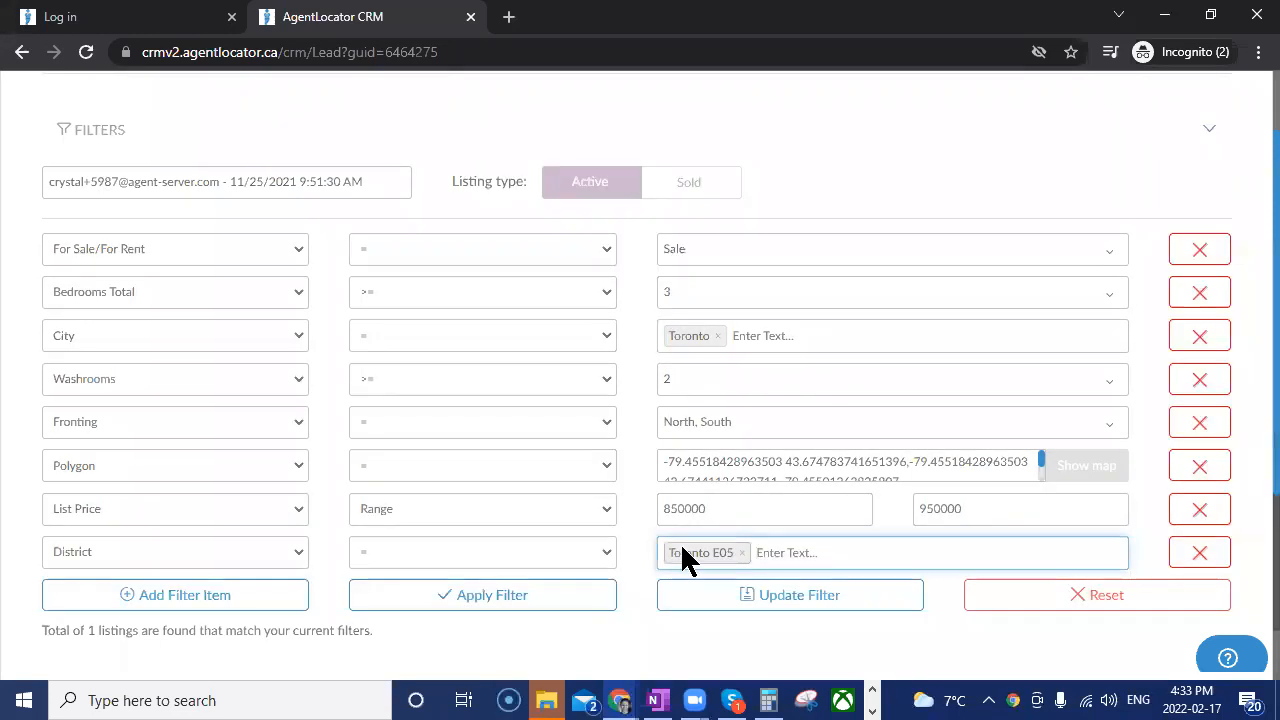
scroll(568, 528, down, 3)
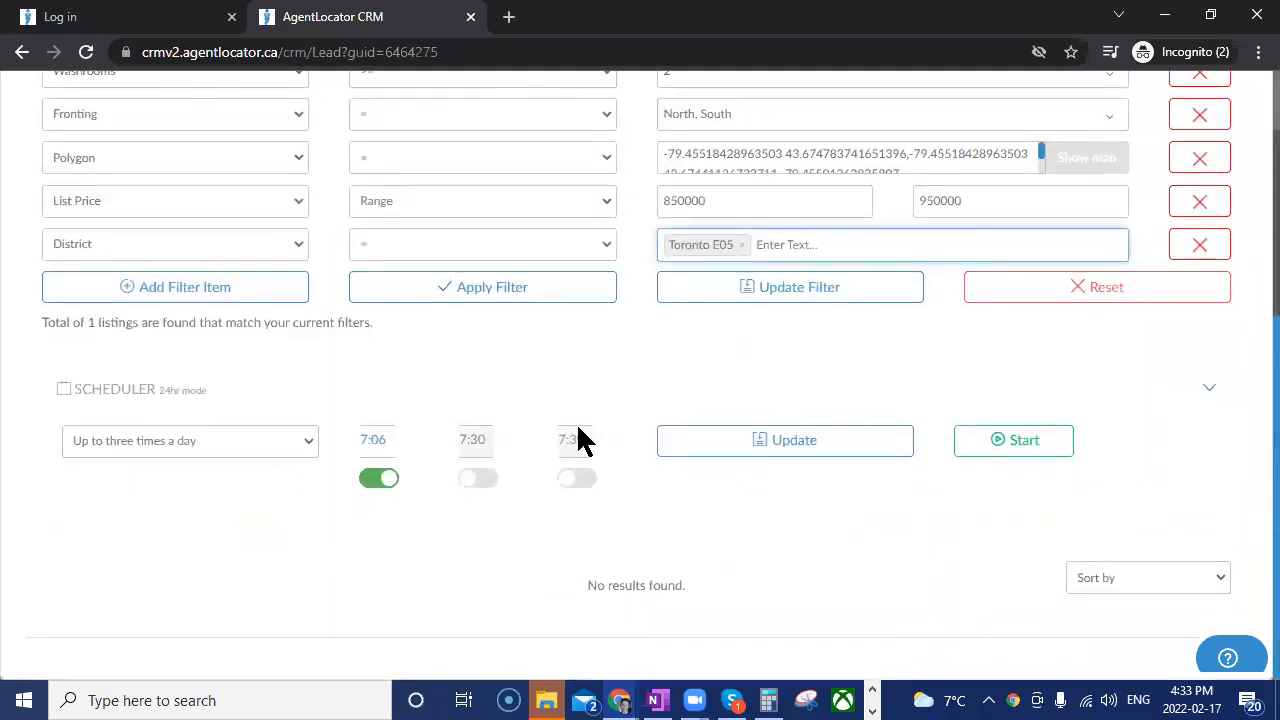
click(507, 298)
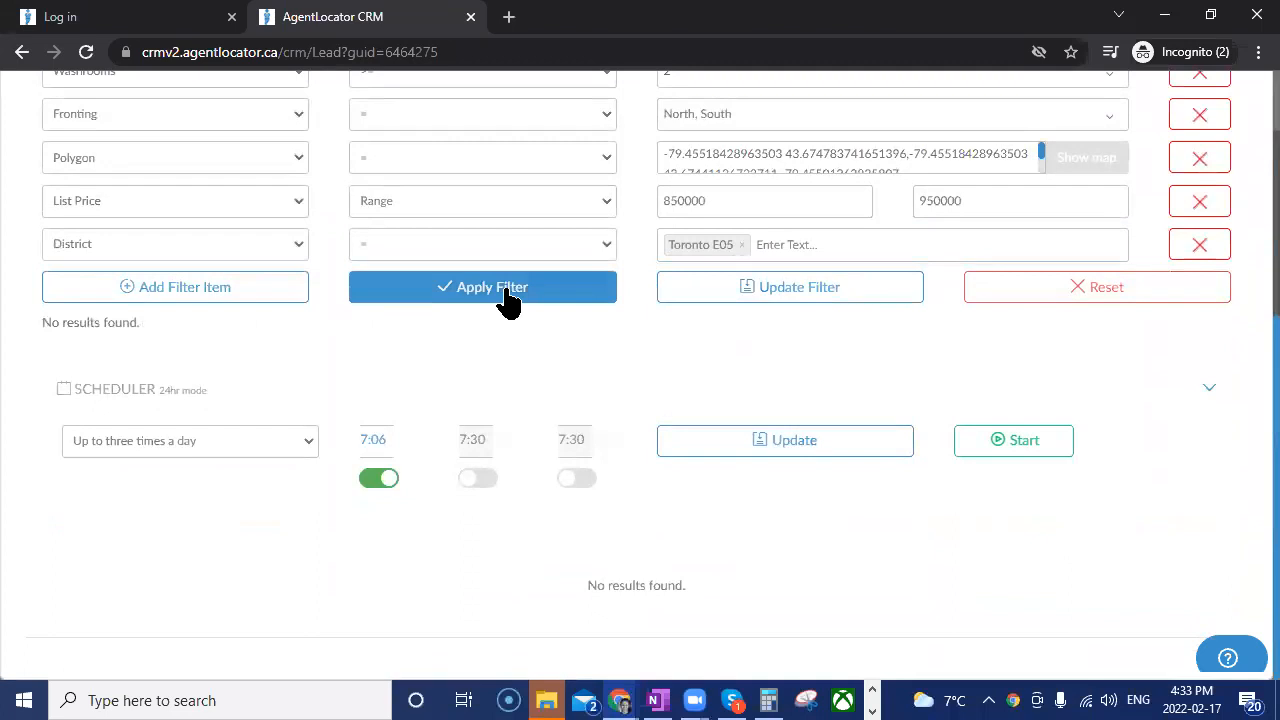
Remove the Polygon, Fronting and Bedrooms Total filters and apply the remaining criteria.
click(1200, 160)
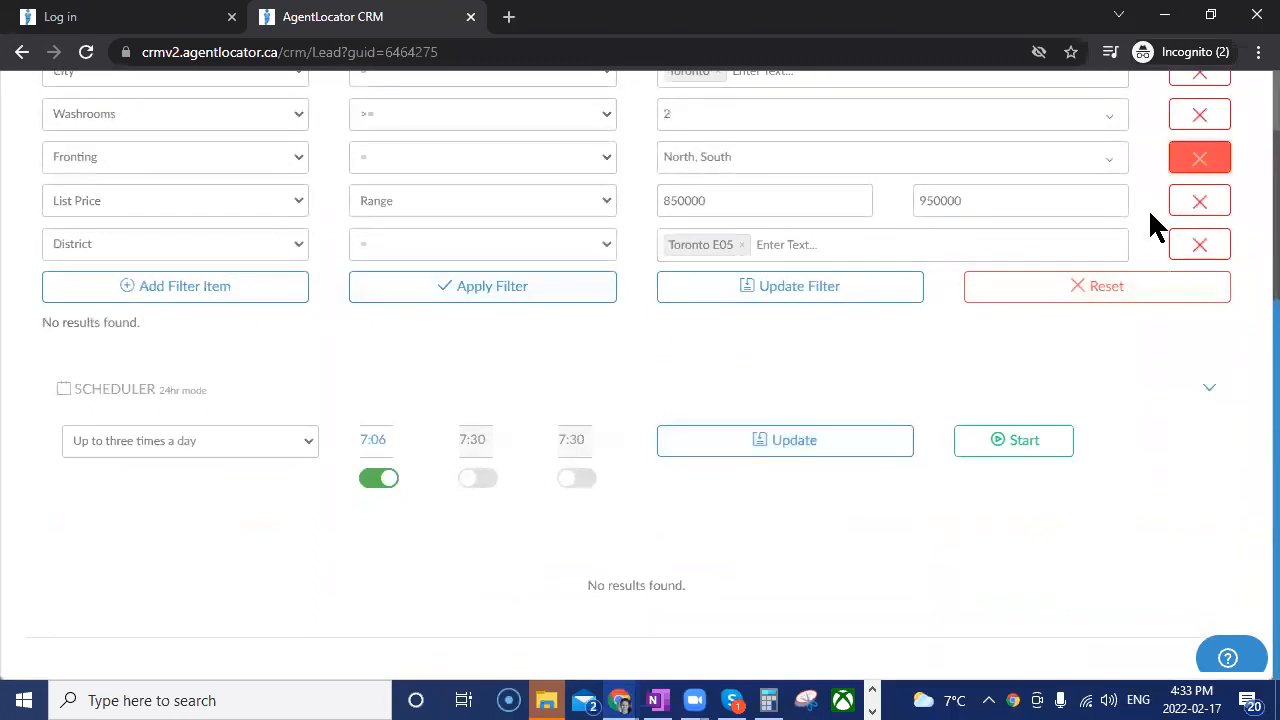
click(1200, 158)
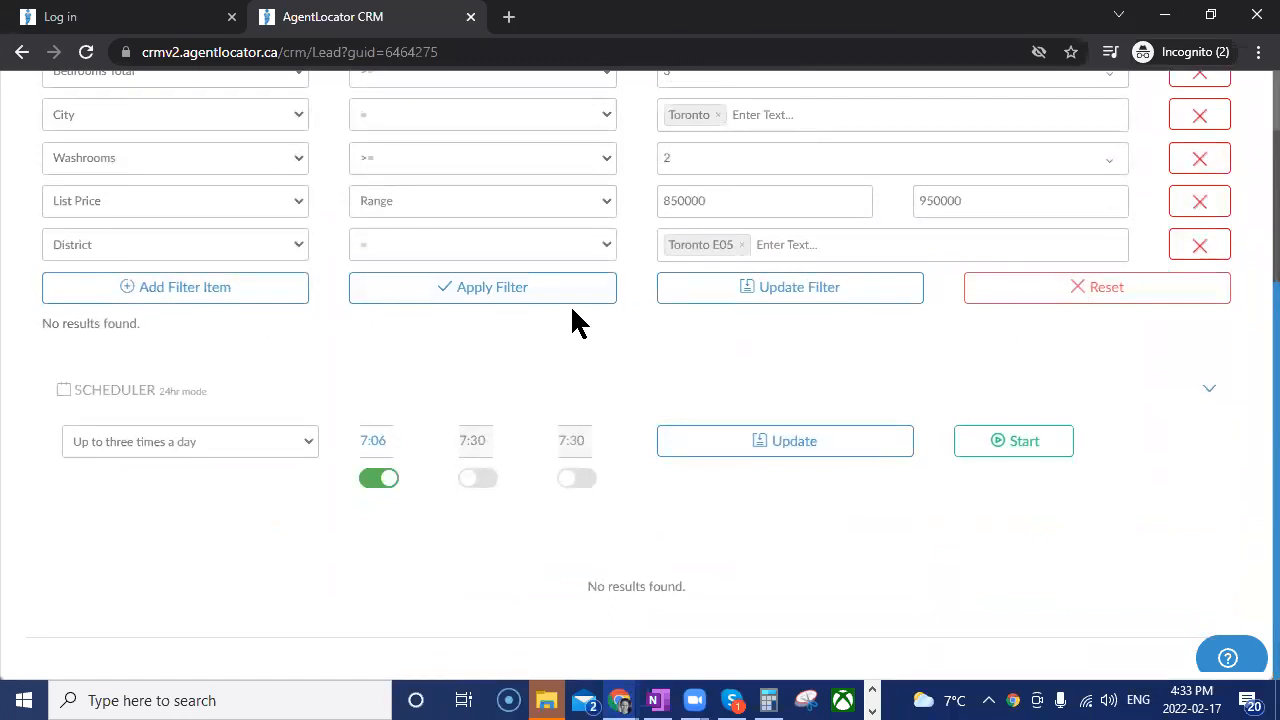
scroll(803, 240, up, 1)
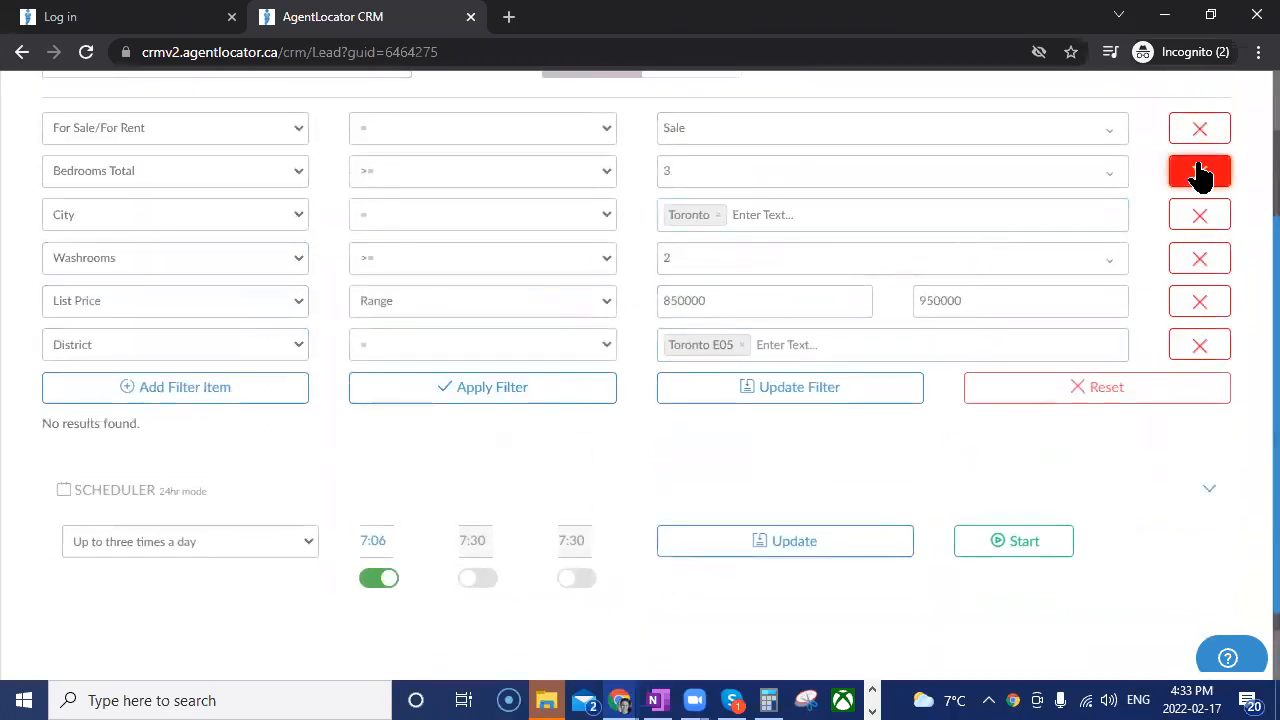
click(1199, 172)
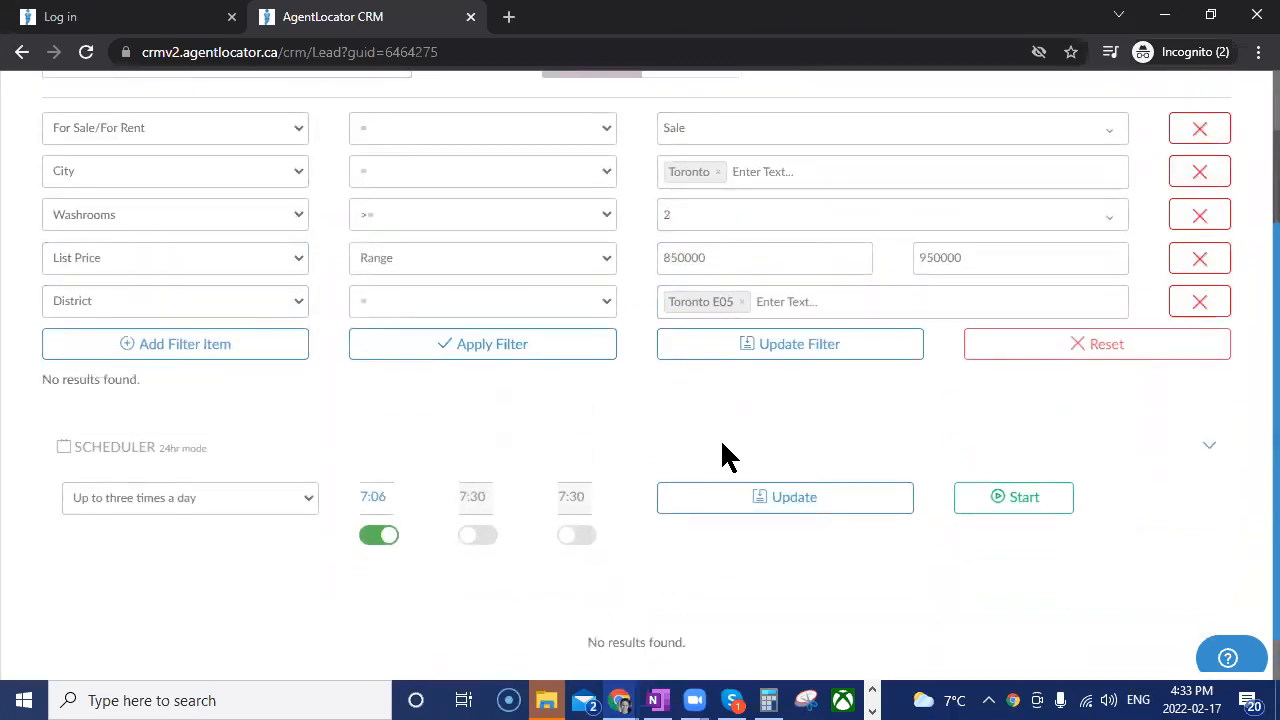
click(460, 345)
Review the listings that match the Toronto E05 search, checking property types, prices, bedrooms and days on market.
scroll(578, 490, down, 3)
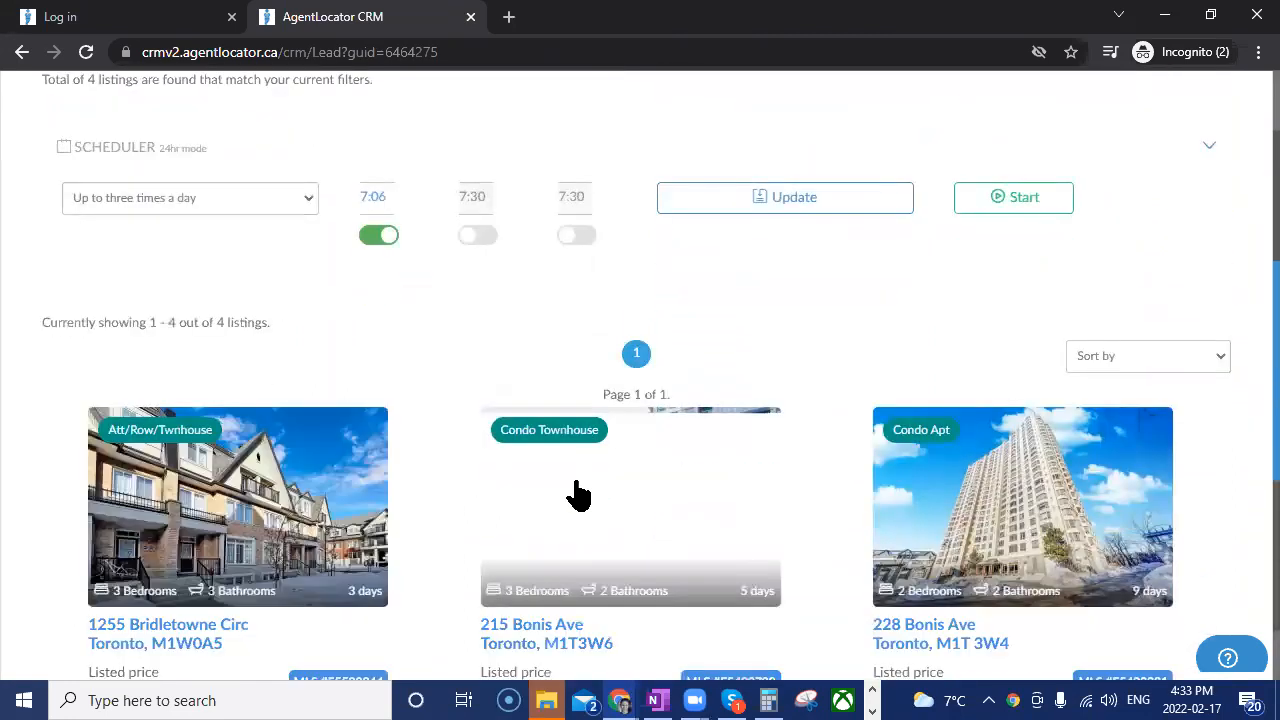
scroll(277, 349, down, 2)
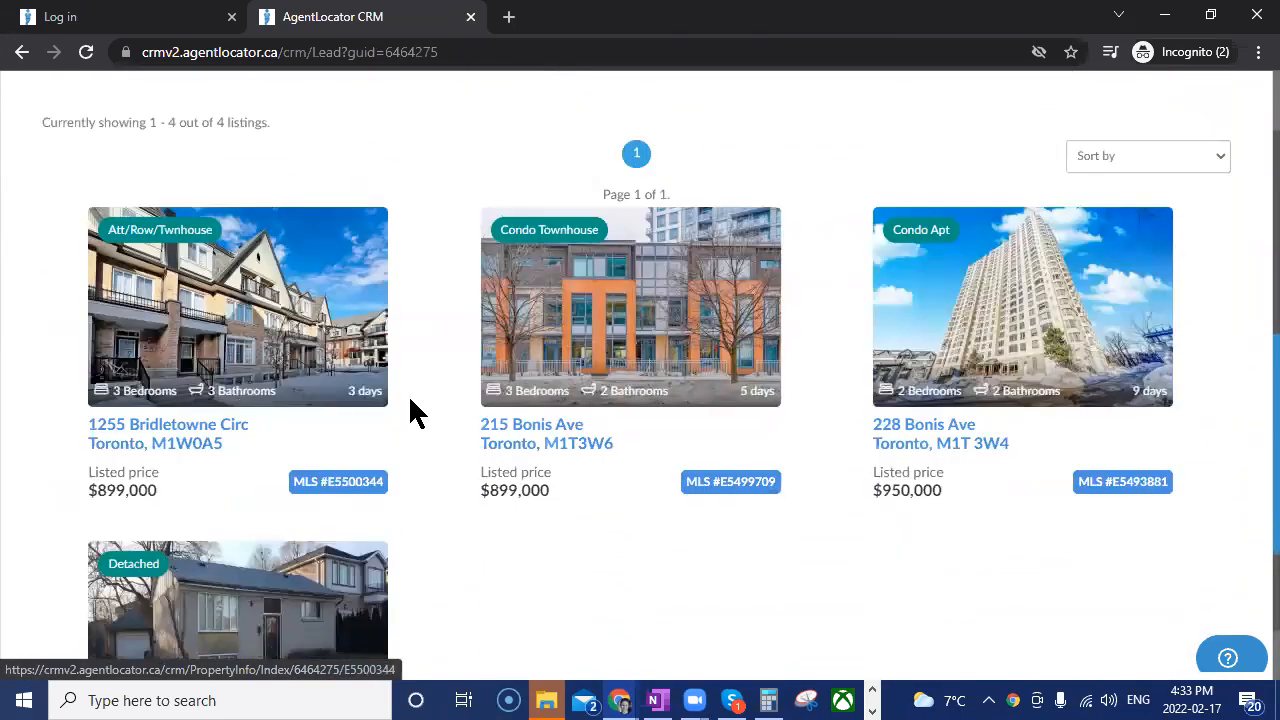
scroll(714, 523, down, 3)
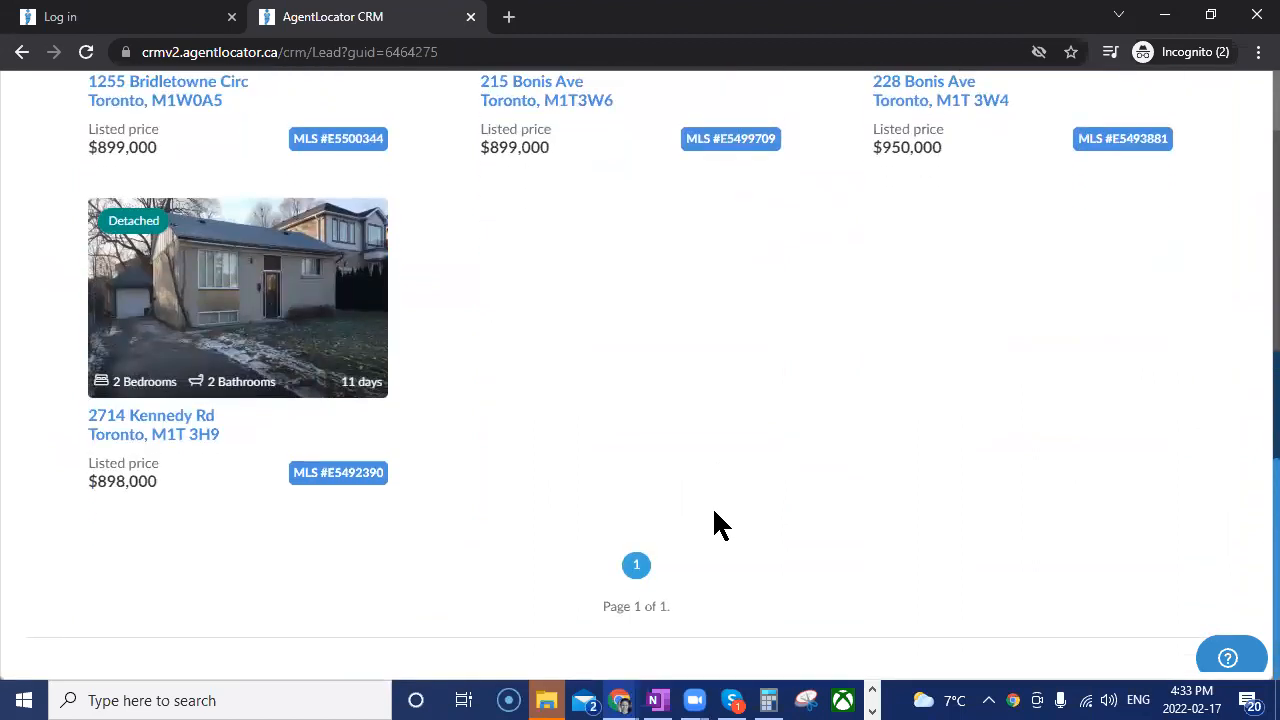
scroll(258, 470, up, 3)
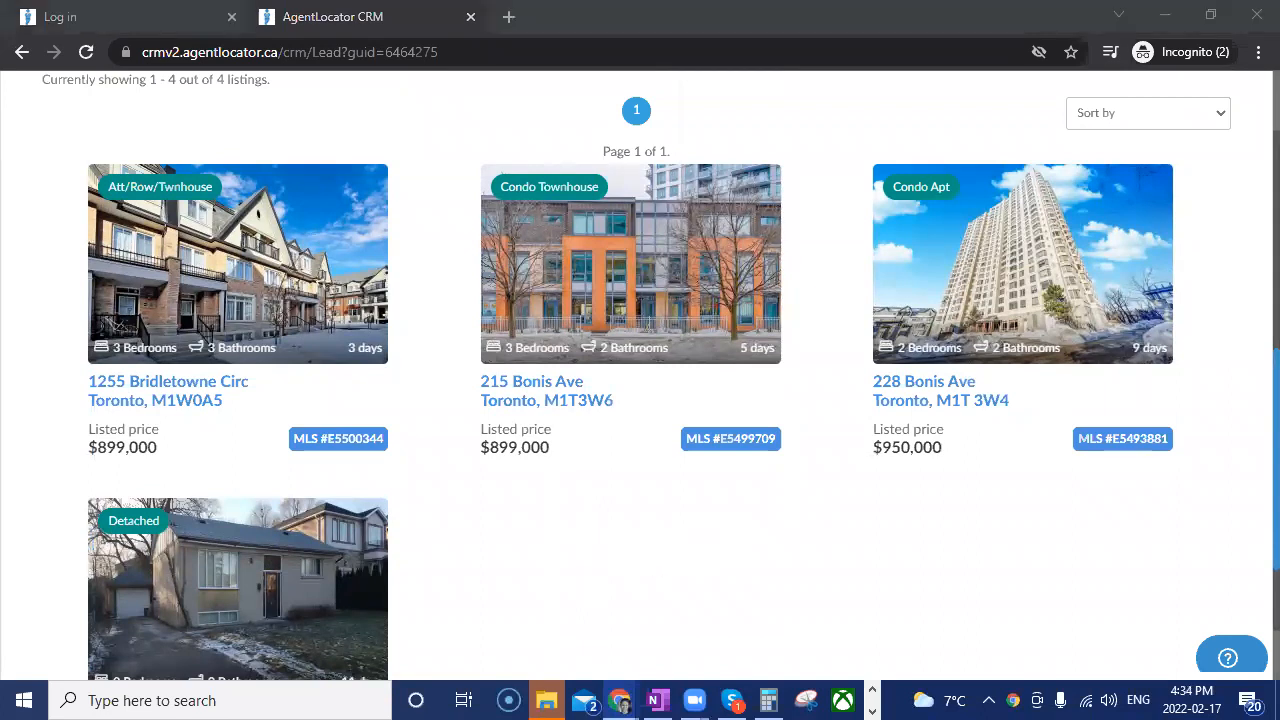
scroll(817, 363, up, 5)
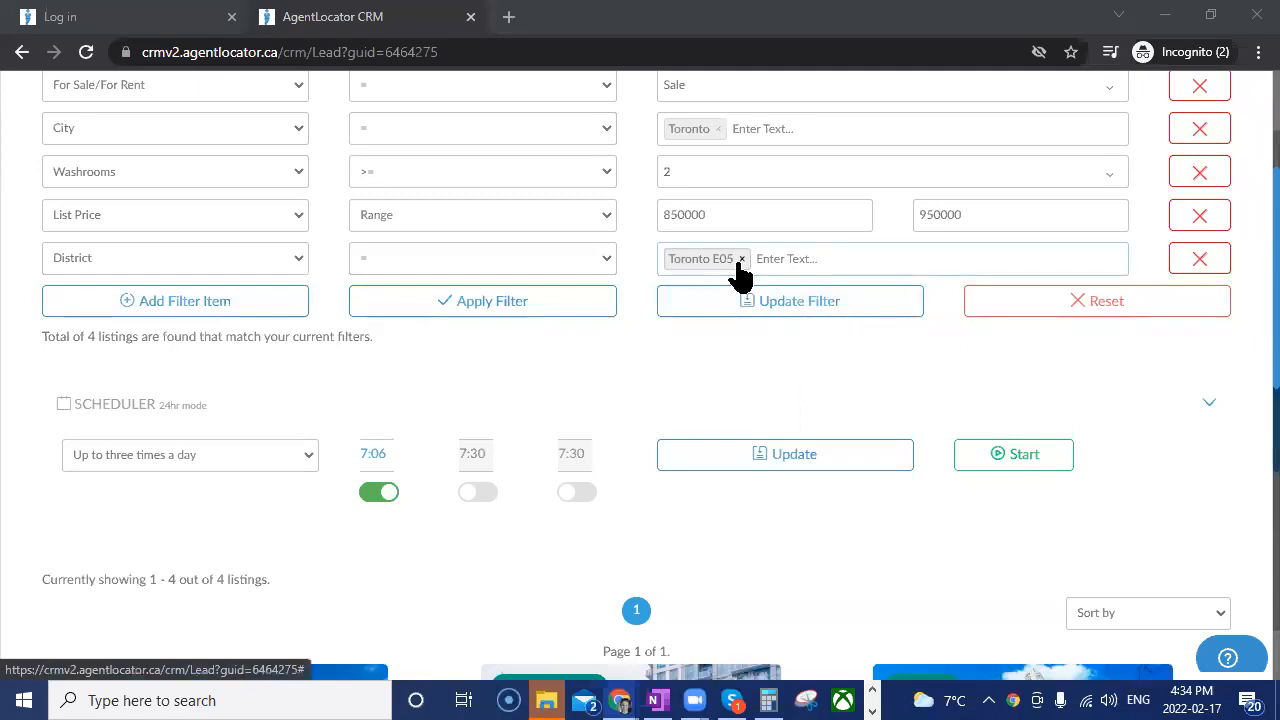
scroll(396, 348, up, 1)
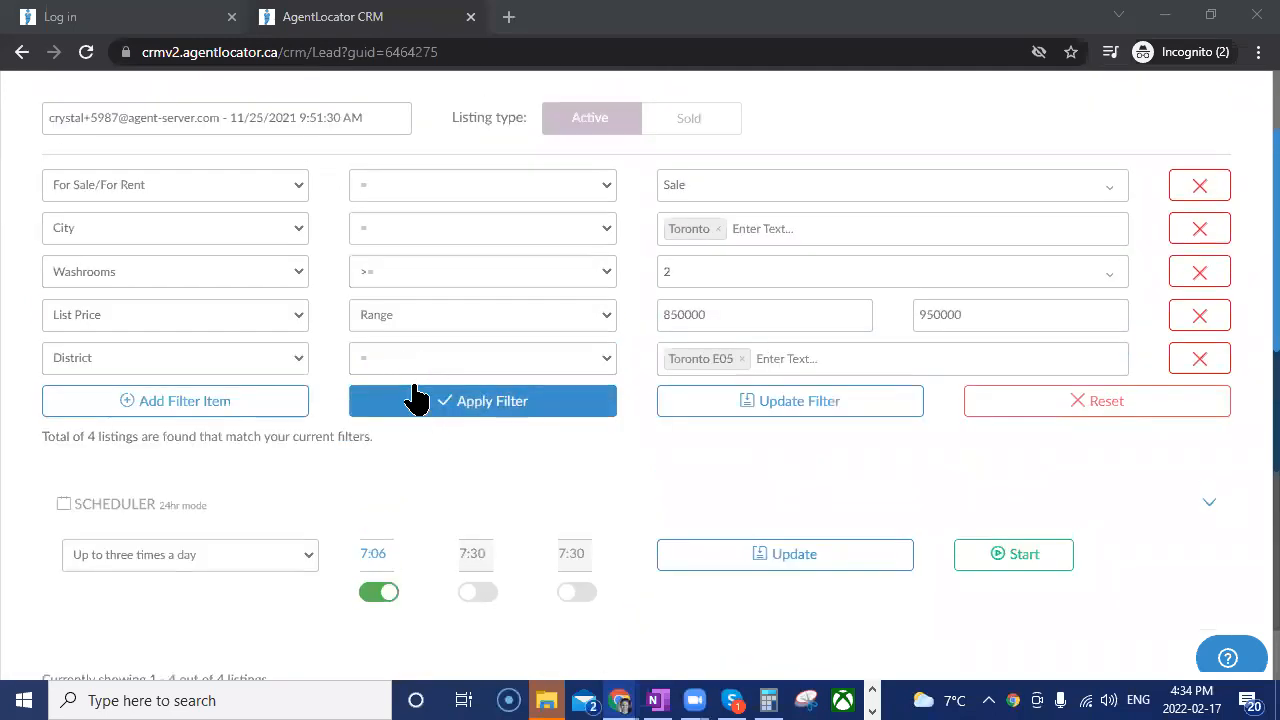
Browse the available filter types for the District row and change it to Polygon.
click(298, 358)
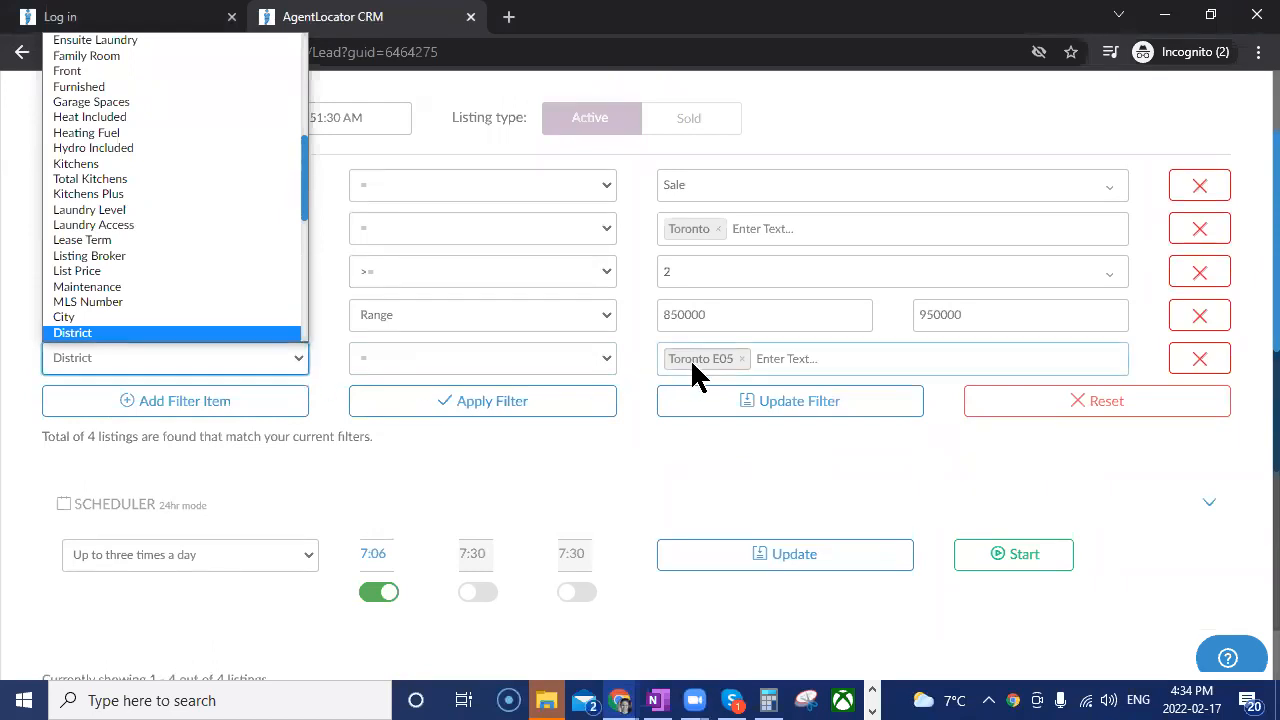
scroll(140, 255, up, 1)
scroll(138, 268, up, 5)
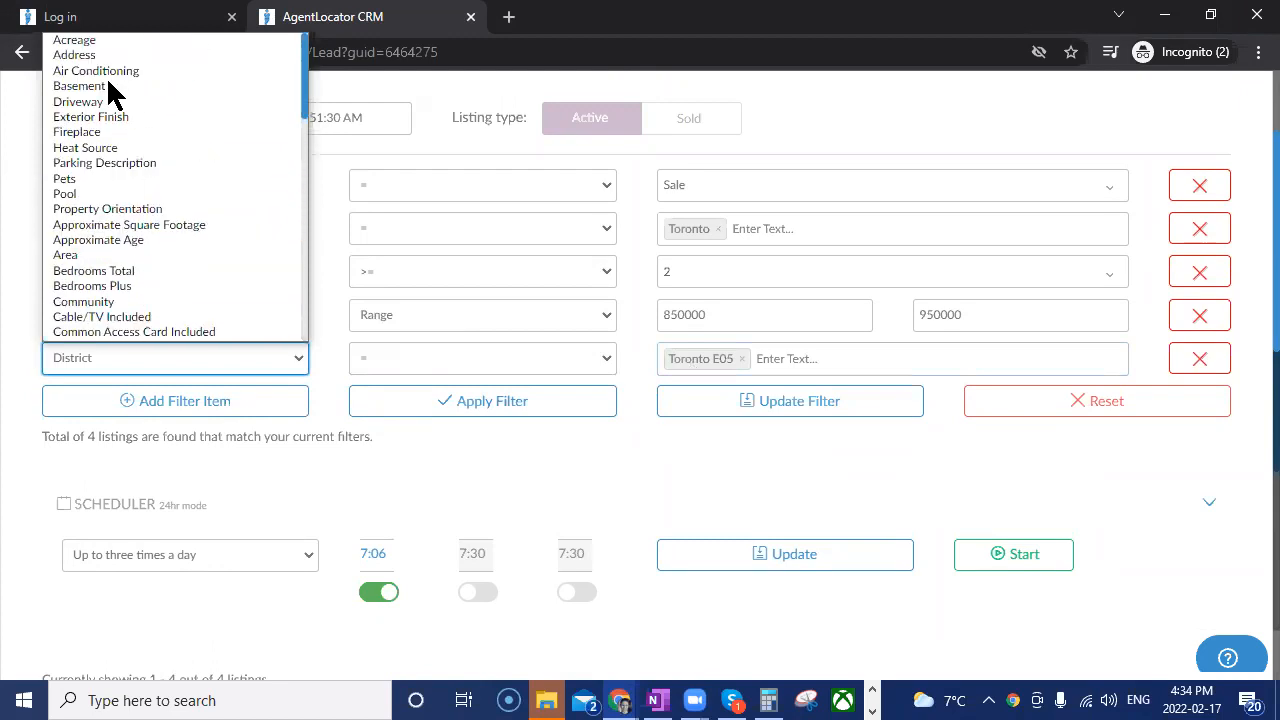
scroll(96, 340, down, 3)
scroll(148, 378, up, 2)
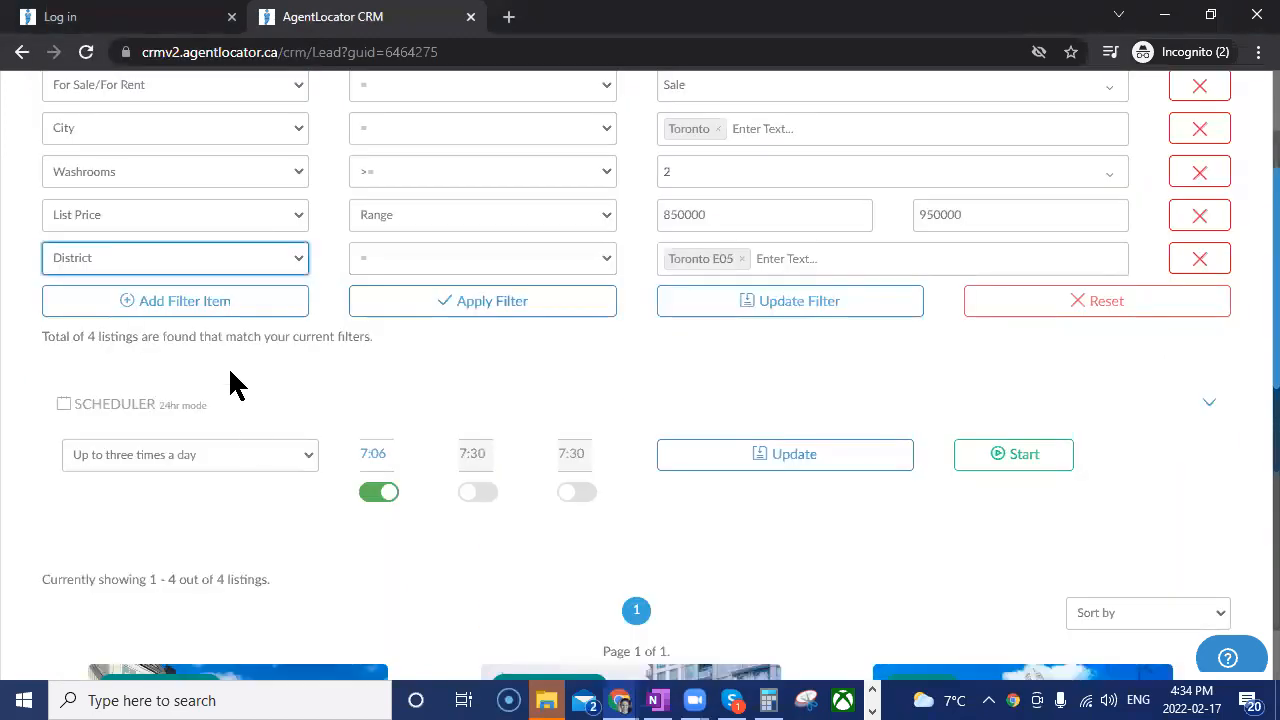
click(200, 258)
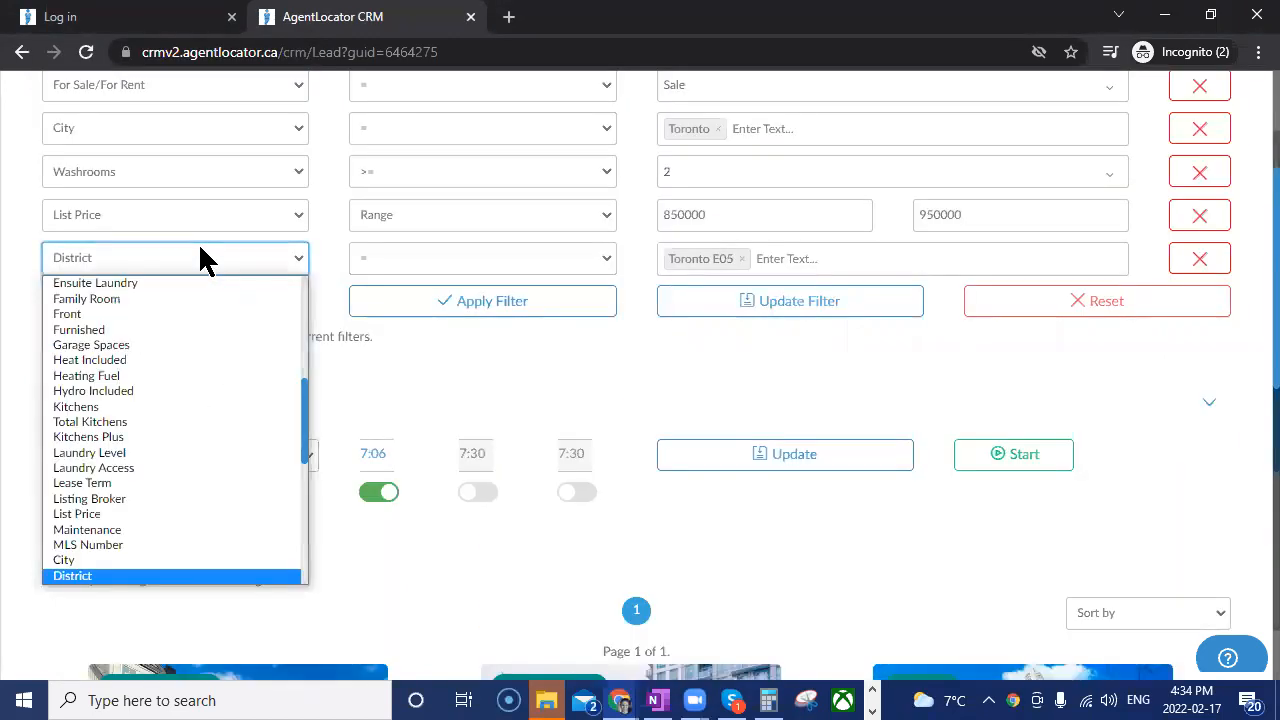
key(Down)
key(Down)
key(Down)
key(Down)
key(Down)
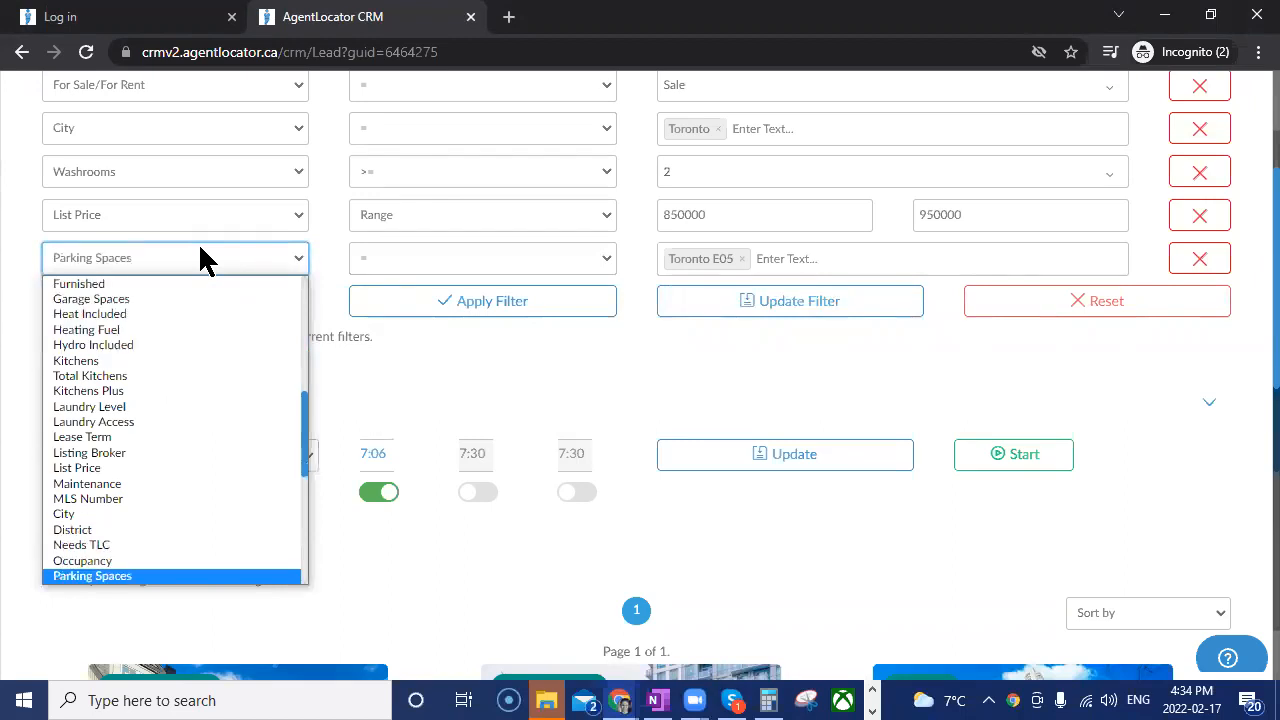
key(Return)
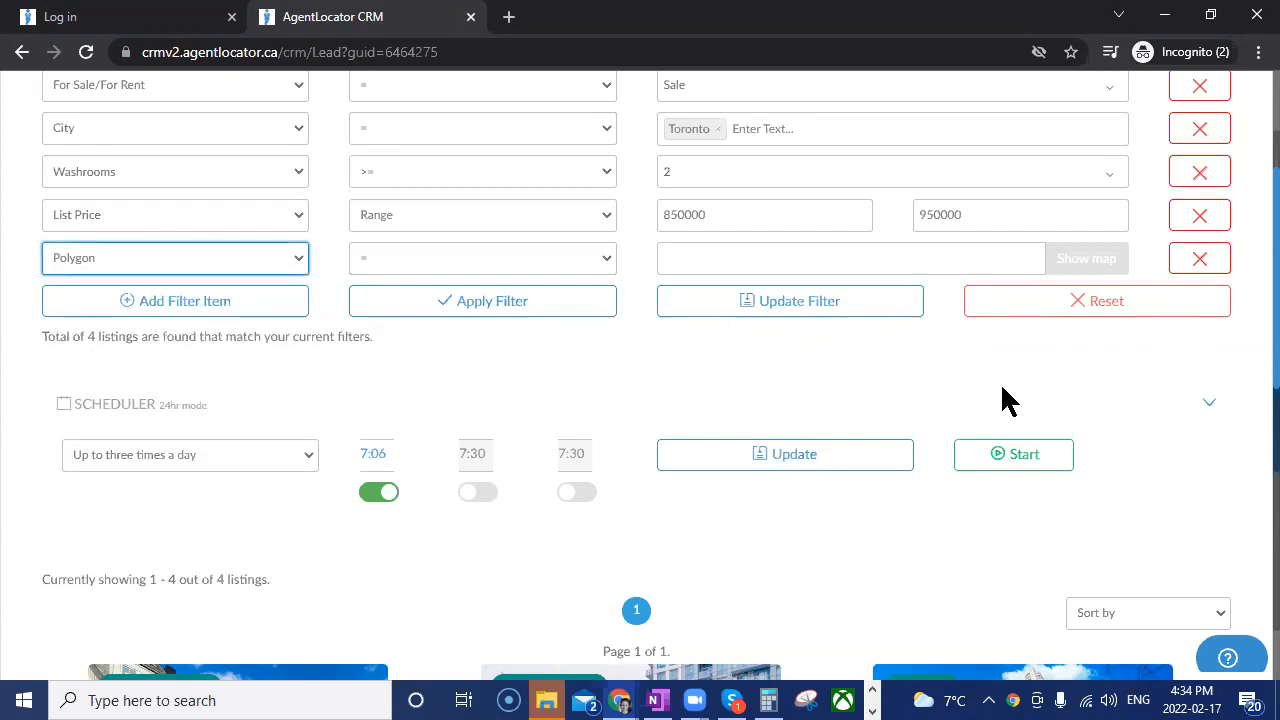
Open the map for the Polygon filter and centre it on Toronto, ON, Canada.
click(1085, 262)
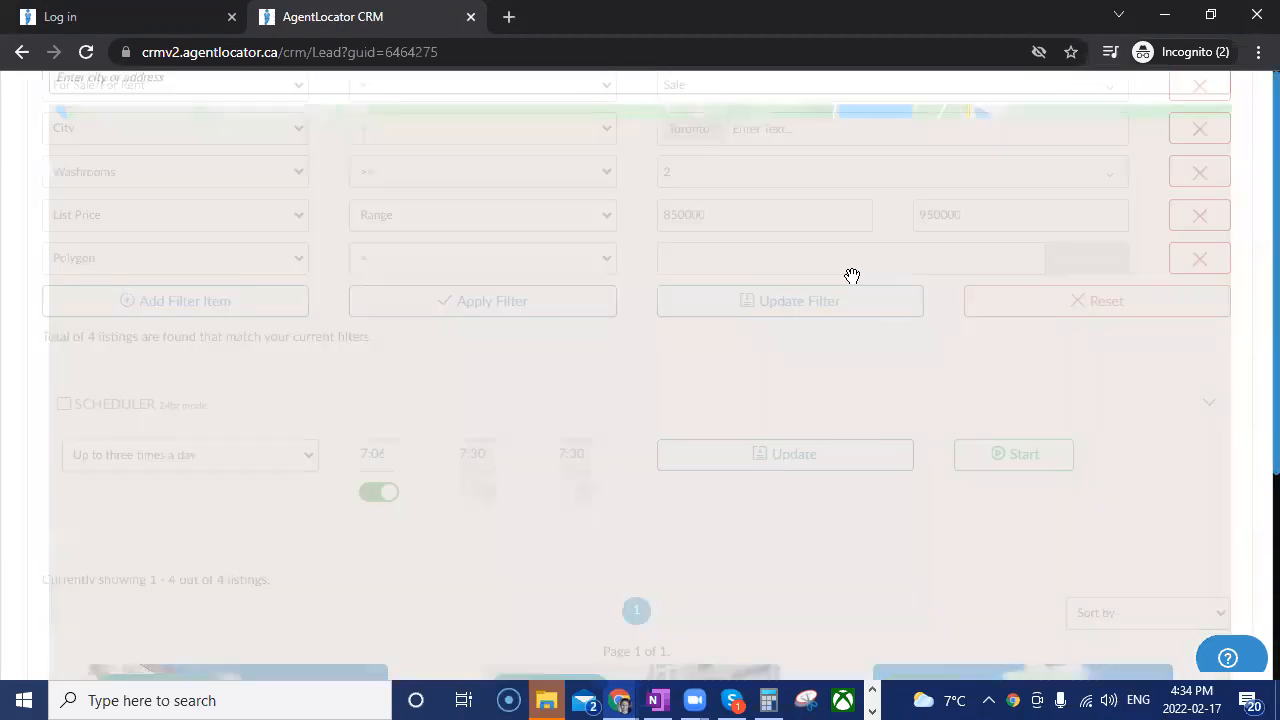
click(255, 163)
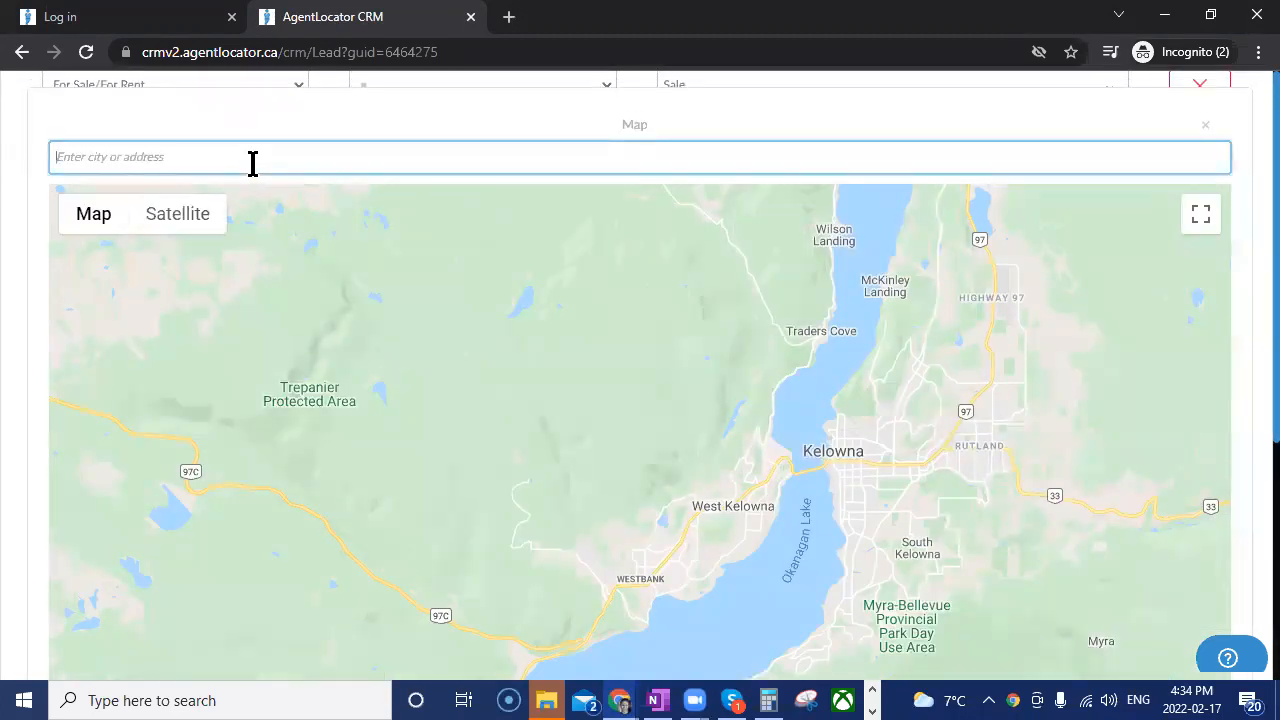
text(toro)
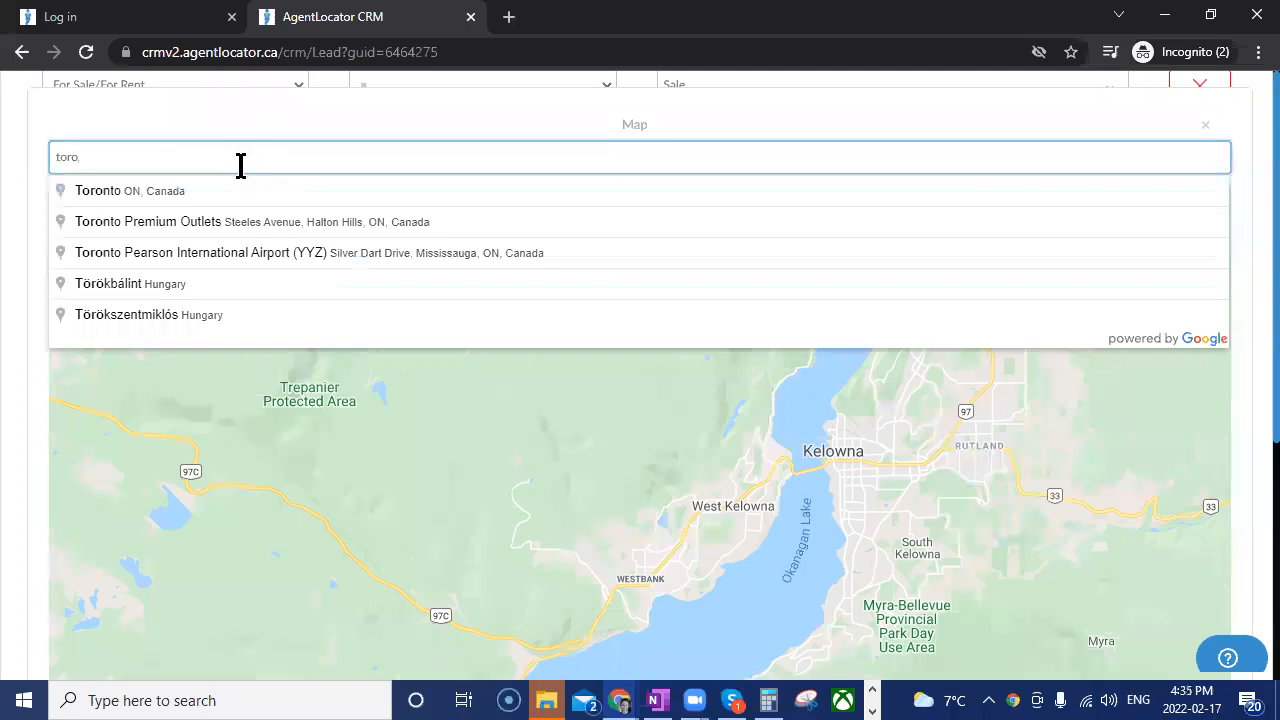
click(155, 192)
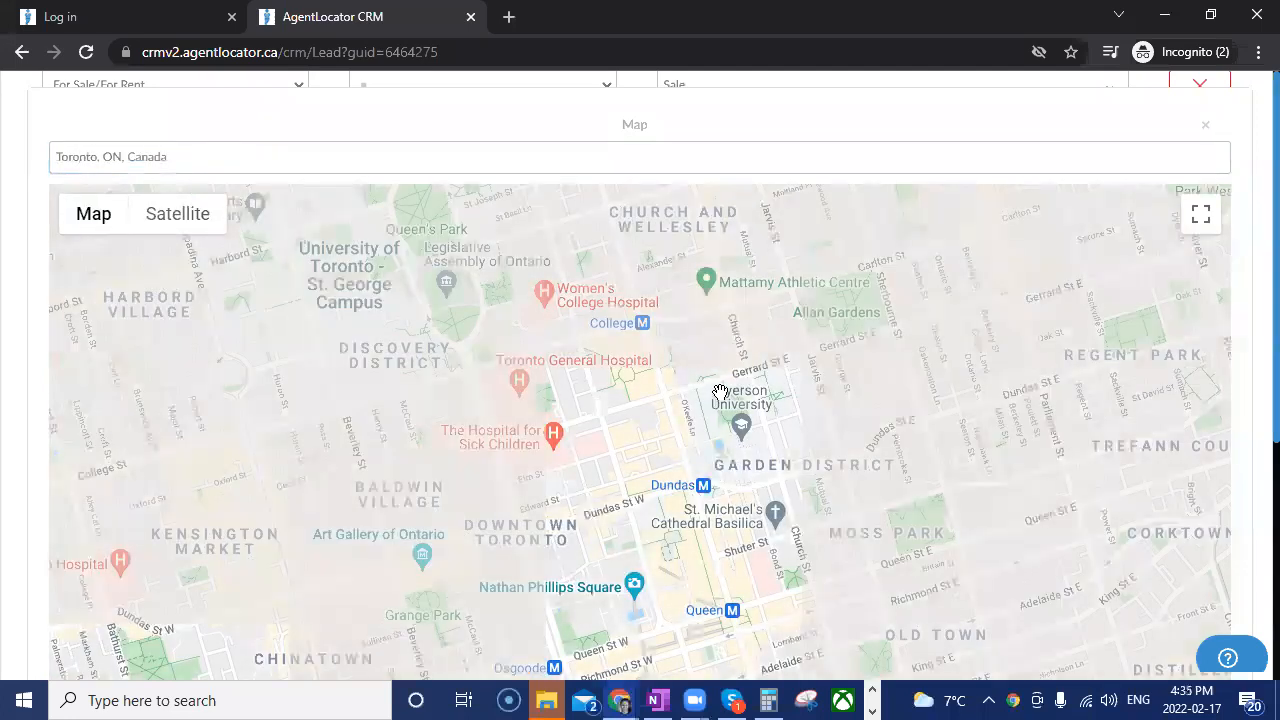
Outline a five-point polygon around south Etobicoke, from the Gardiner Expressway near Humber Bay down to Marie Curtis Park, and apply it.
scroll(722, 390, down, 3)
scroll(688, 512, up, 1)
scroll(566, 478, down, 1)
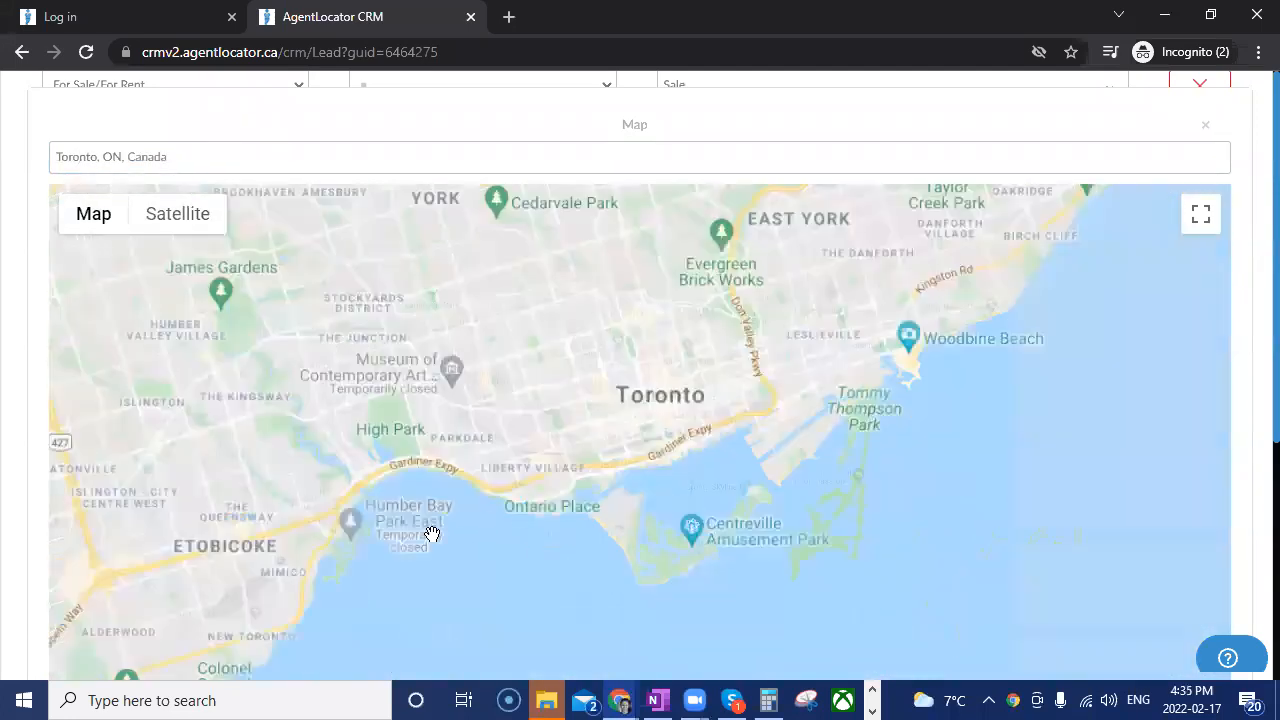
drag(555, 460, 758, 406)
drag(548, 483, 664, 418)
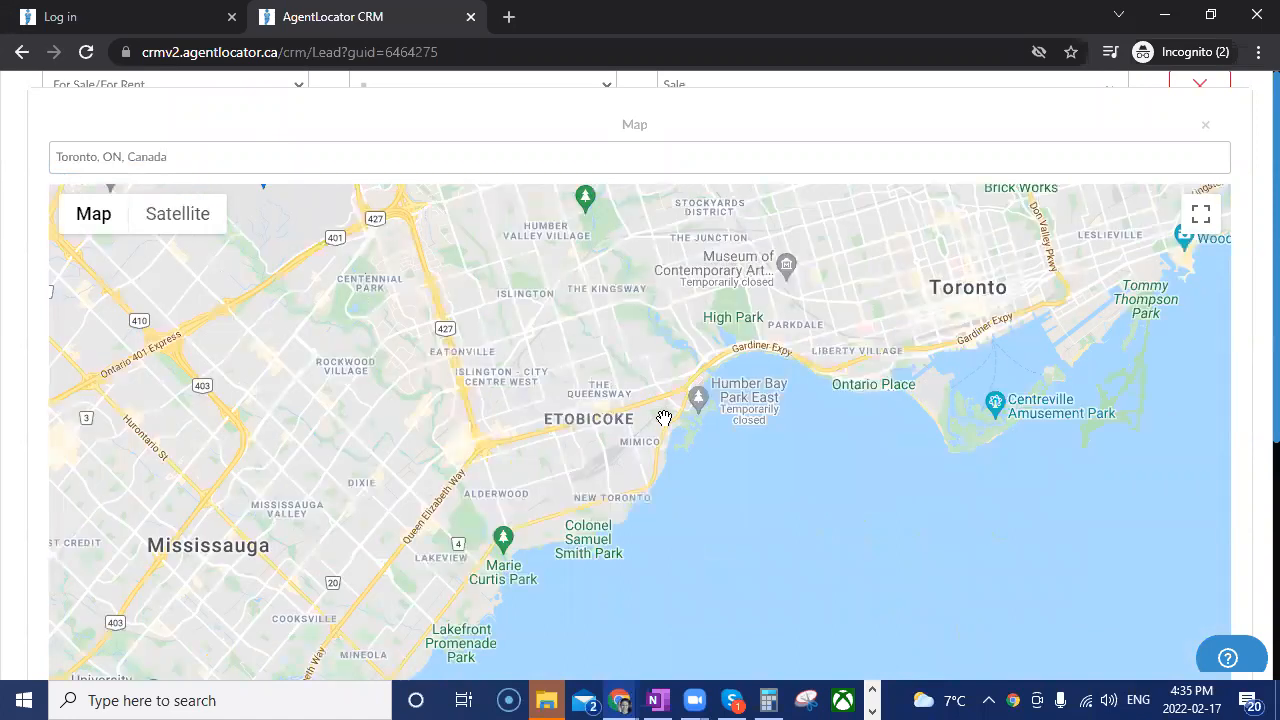
scroll(663, 452, up, 1)
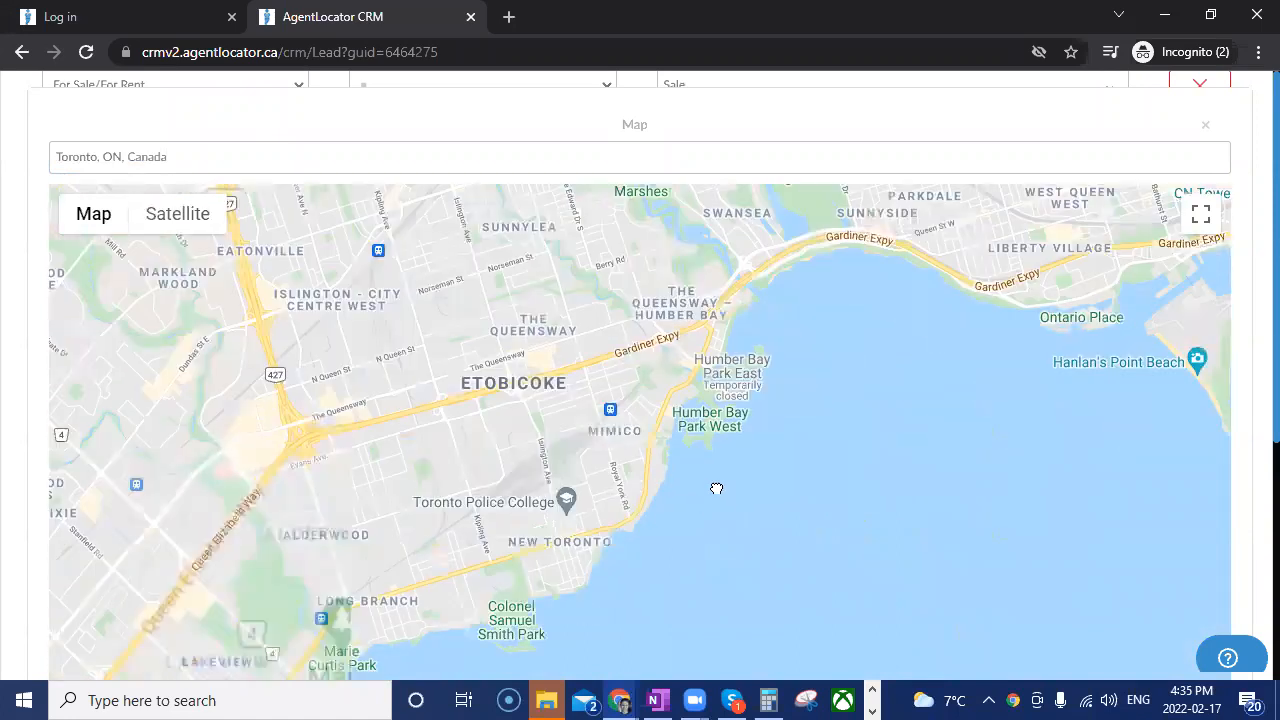
drag(720, 476, 760, 454)
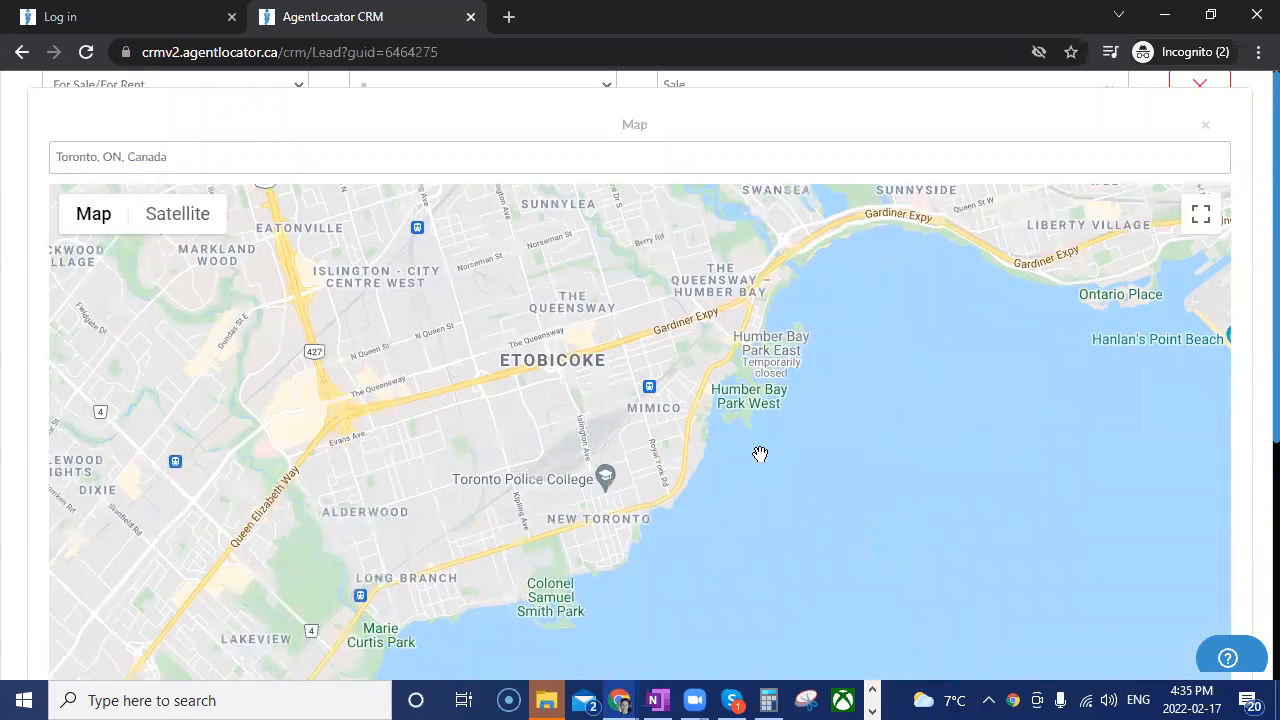
click(785, 255)
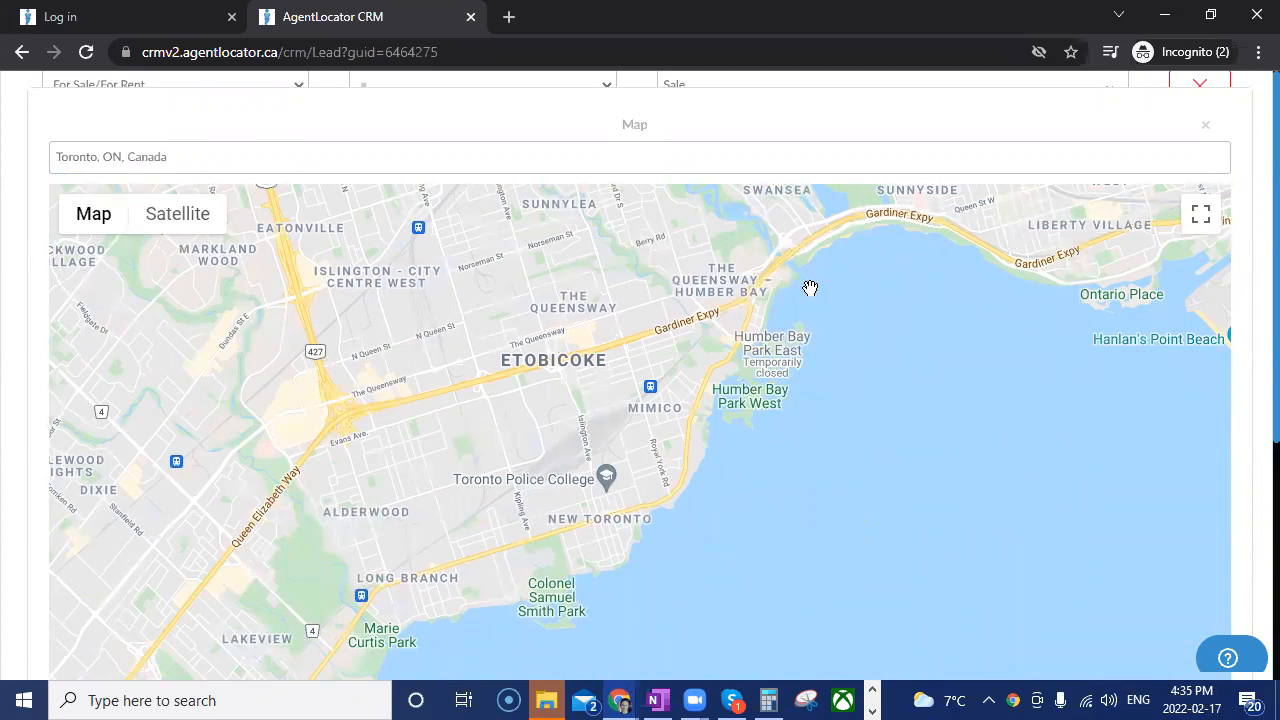
click(810, 290)
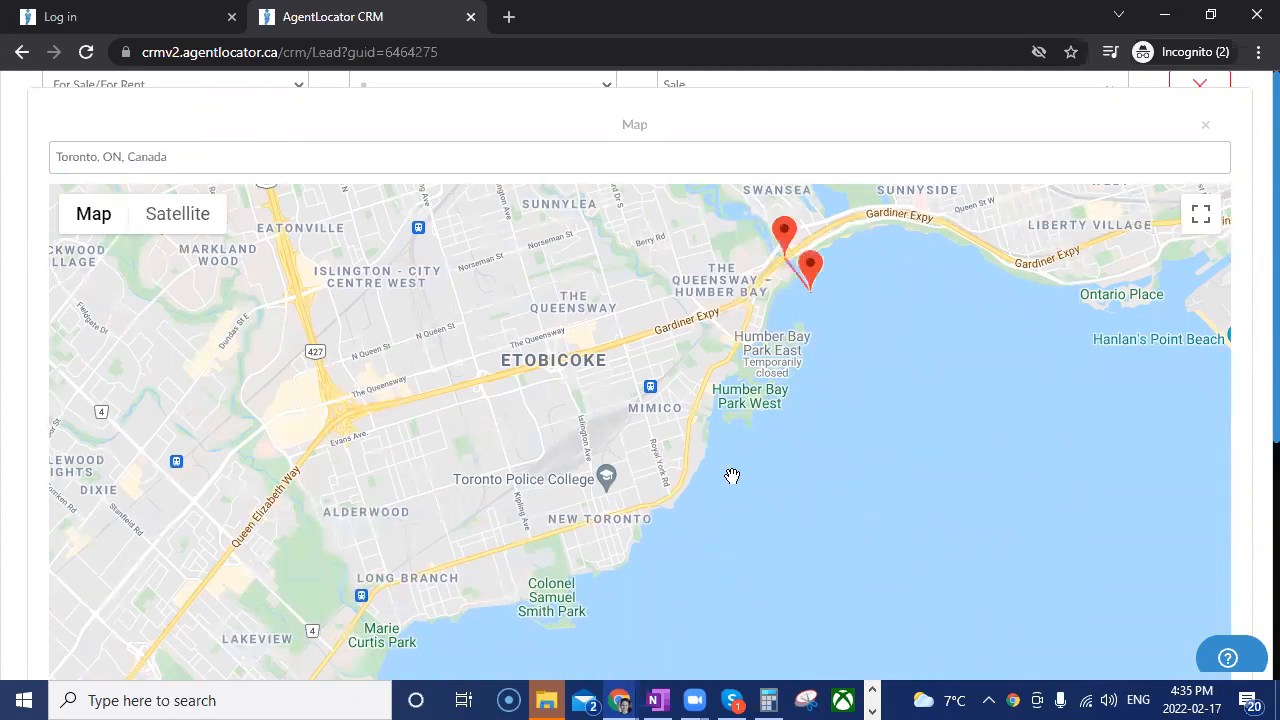
click(663, 564)
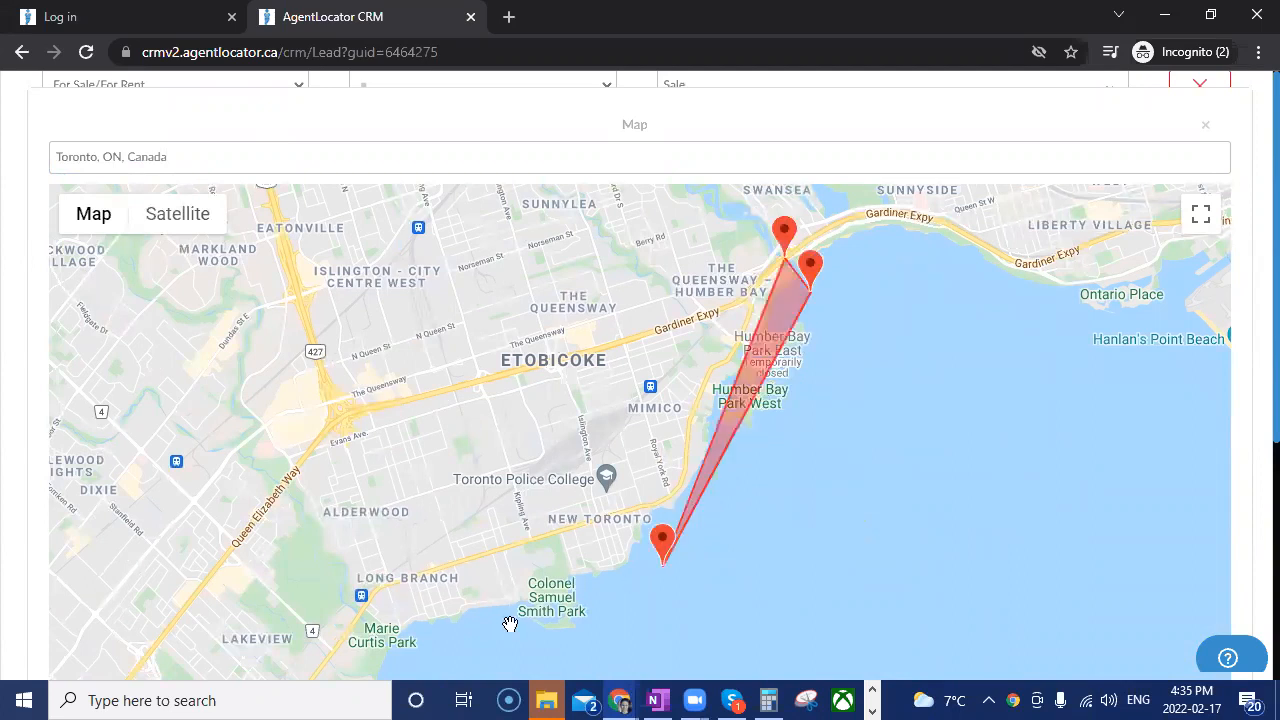
click(410, 659)
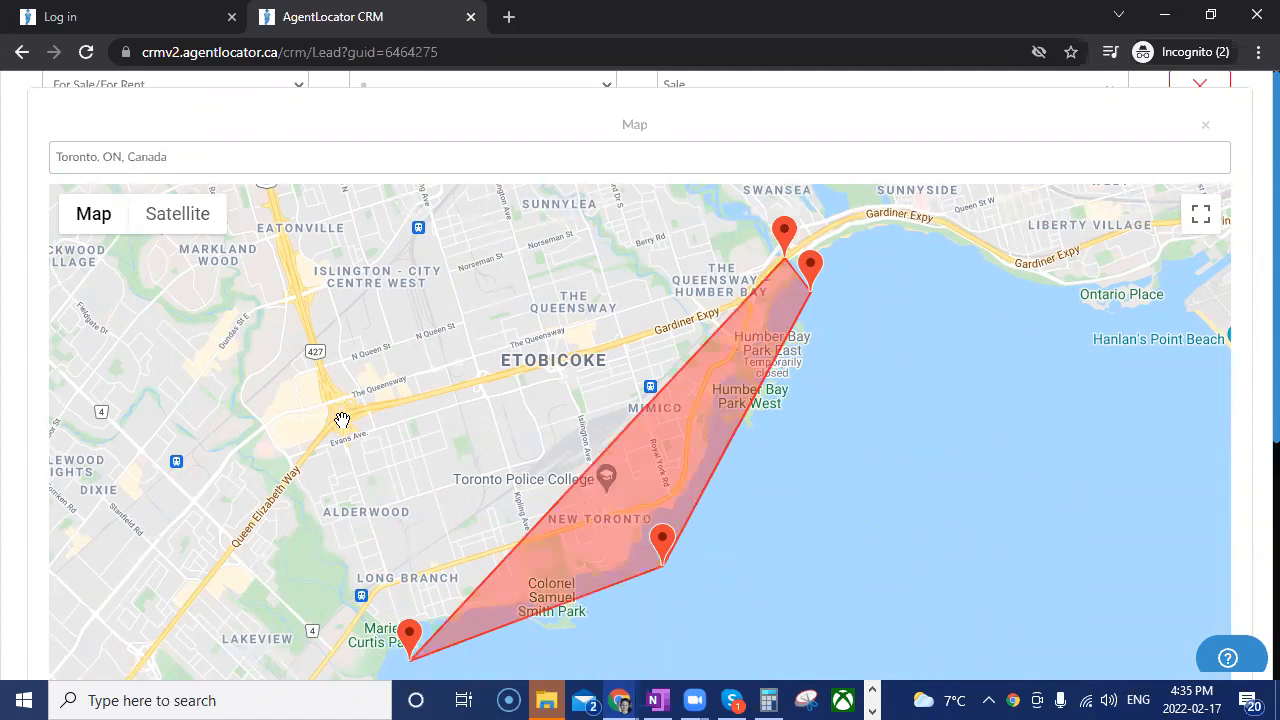
click(342, 414)
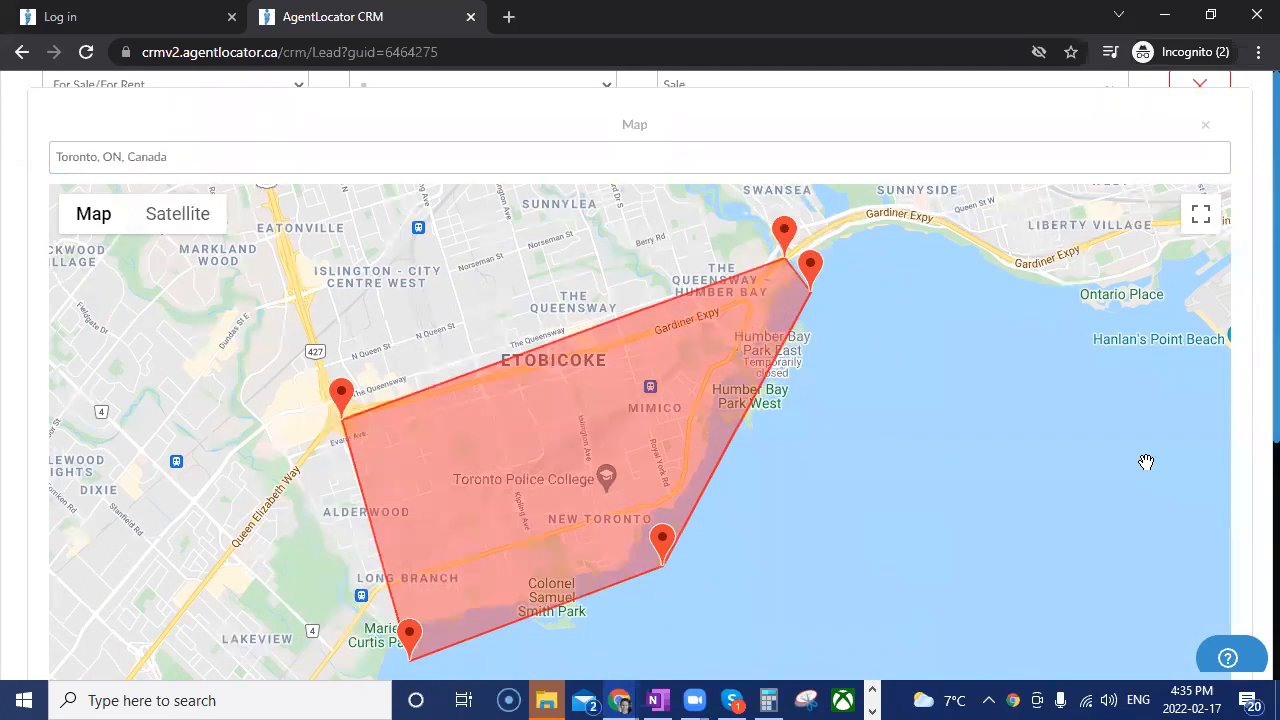
scroll(1198, 388, down, 1)
scroll(1198, 388, down, 2)
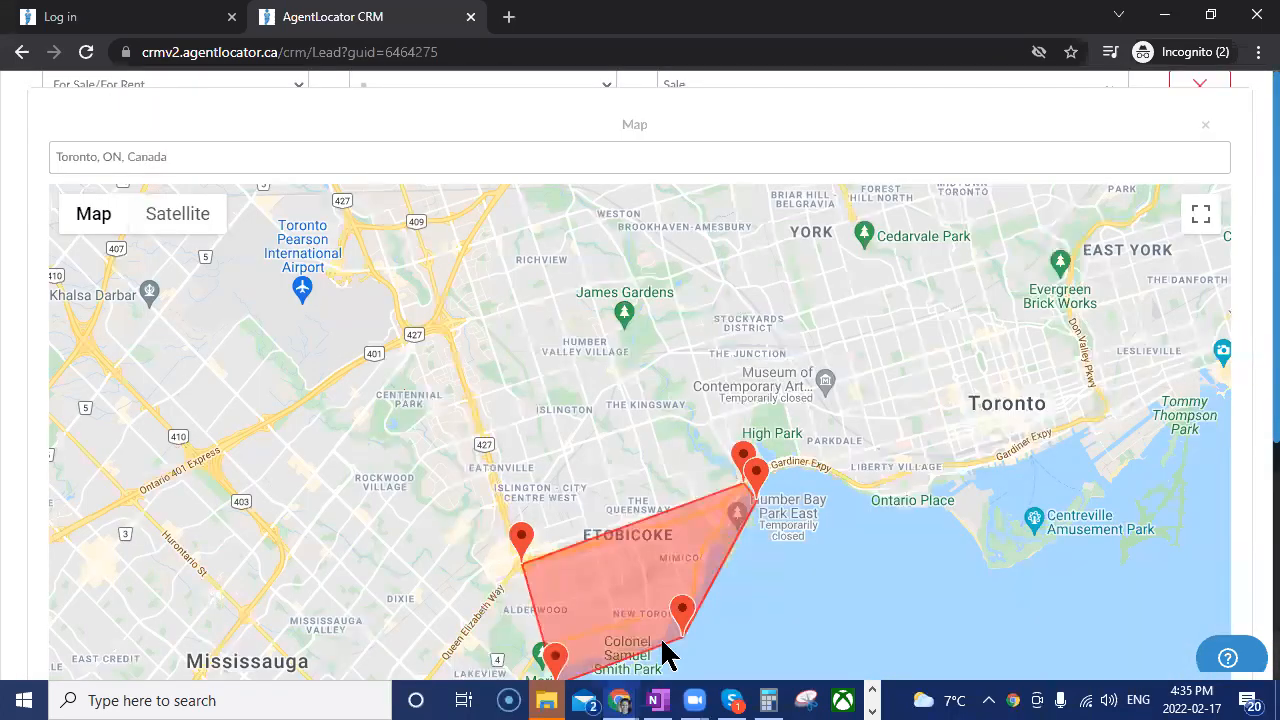
Redraw the polygon with eight points along the Gardiner Expressway and offshore from Marie Curtis Park to Humber Bay, and apply it to the listing filters.
scroll(666, 651, down, 3)
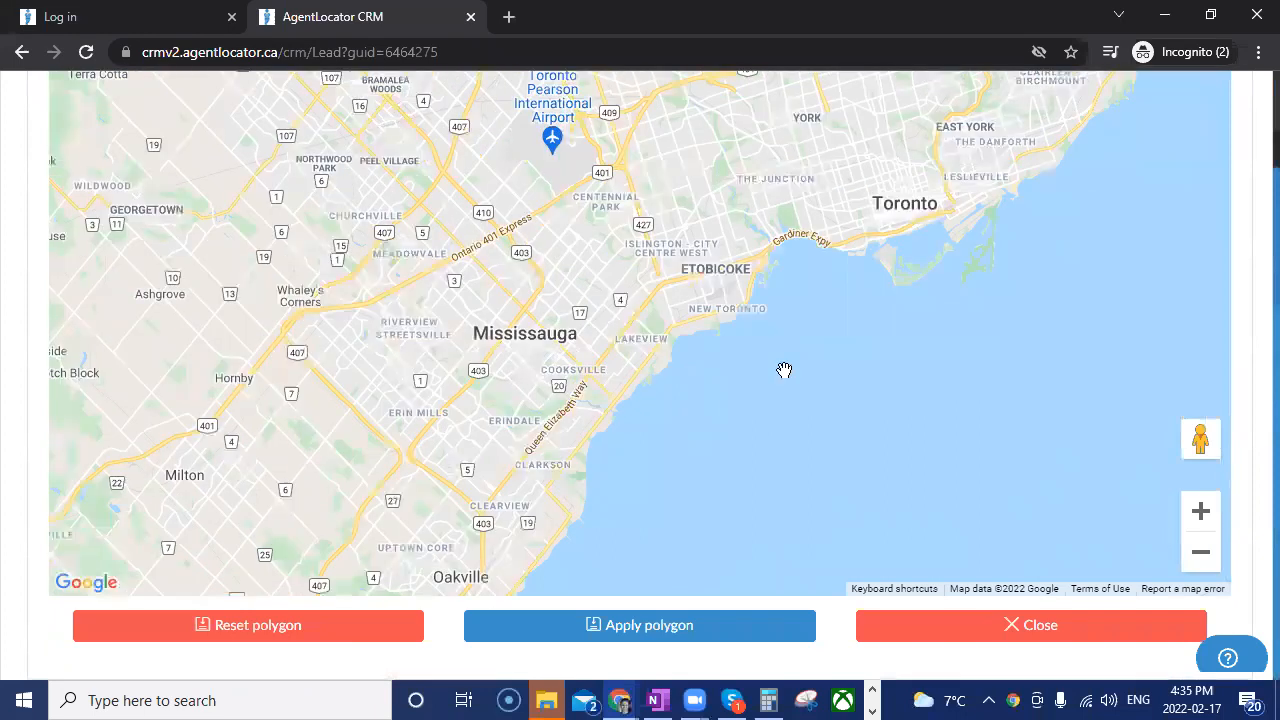
scroll(650, 232, up, 1)
drag(650, 232, 663, 494)
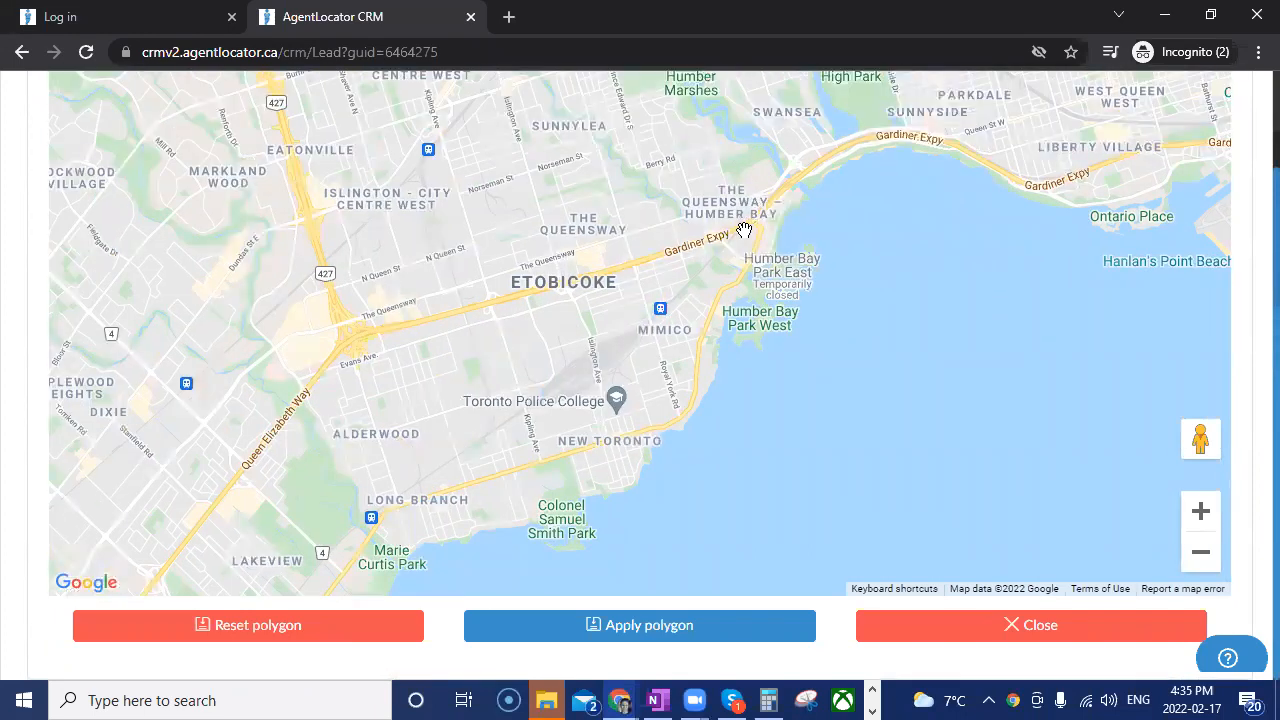
click(741, 229)
click(642, 262)
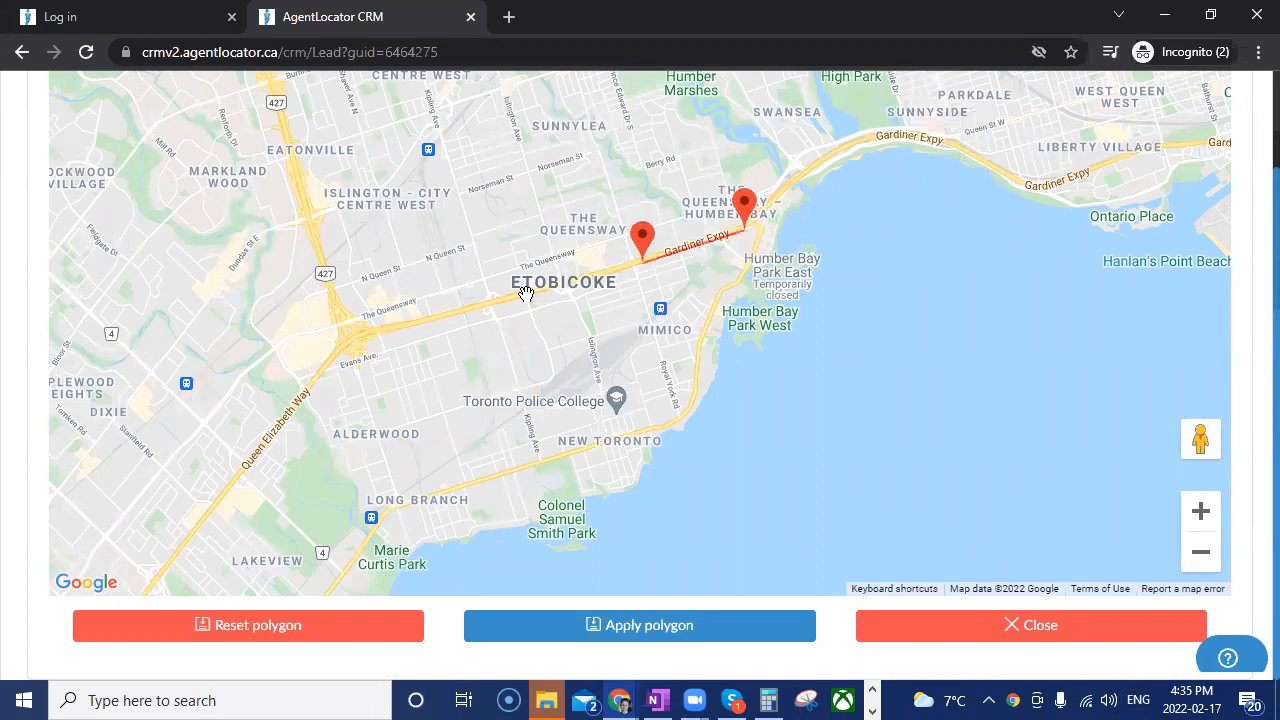
click(391, 322)
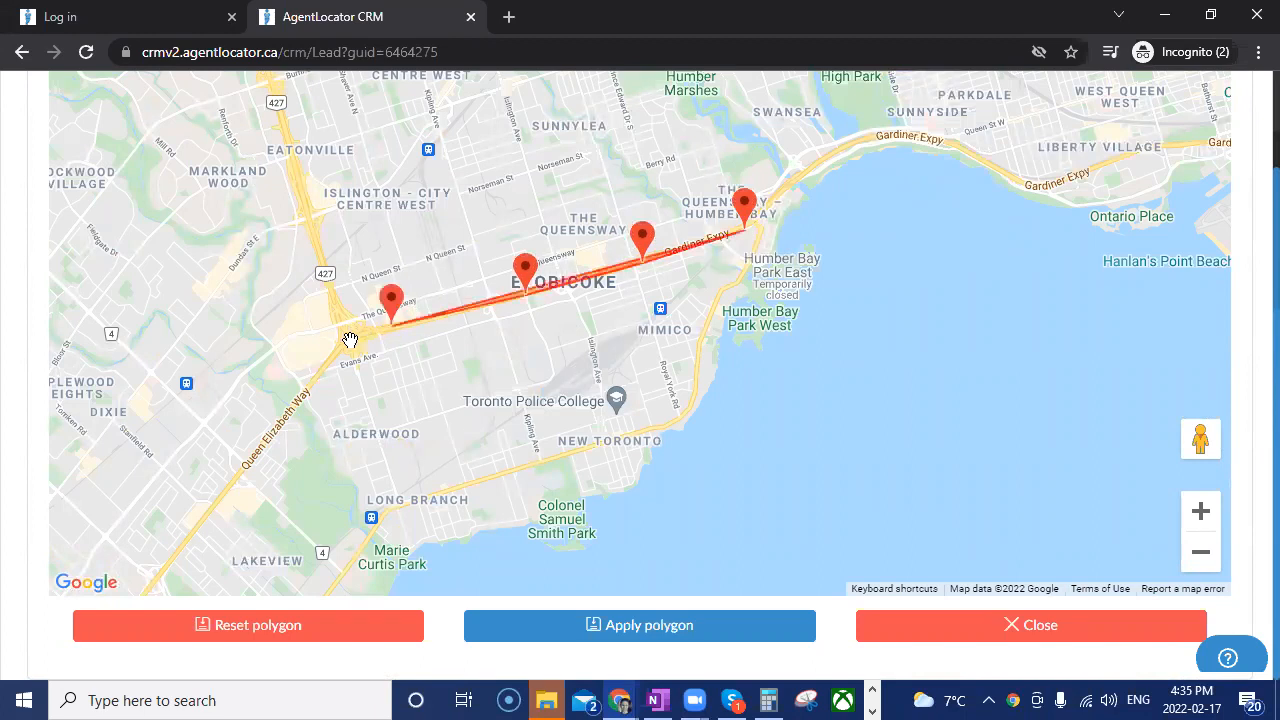
click(351, 345)
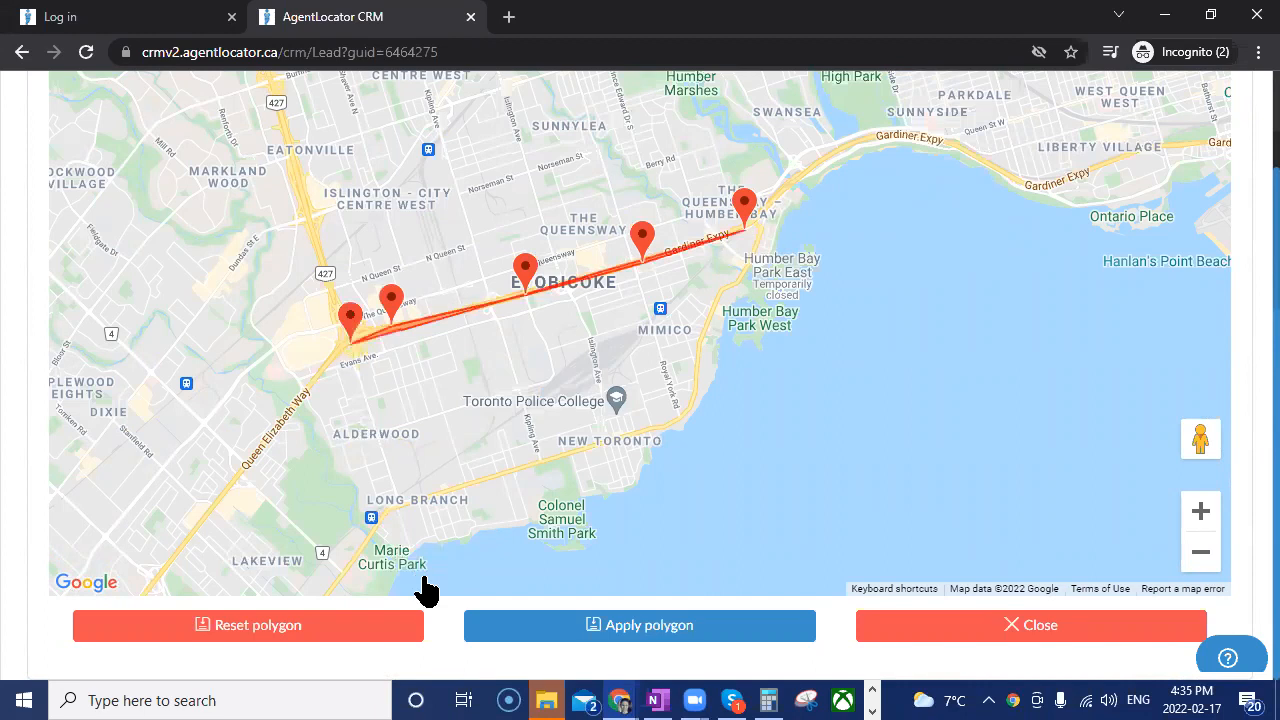
double_click(421, 572)
click(705, 495)
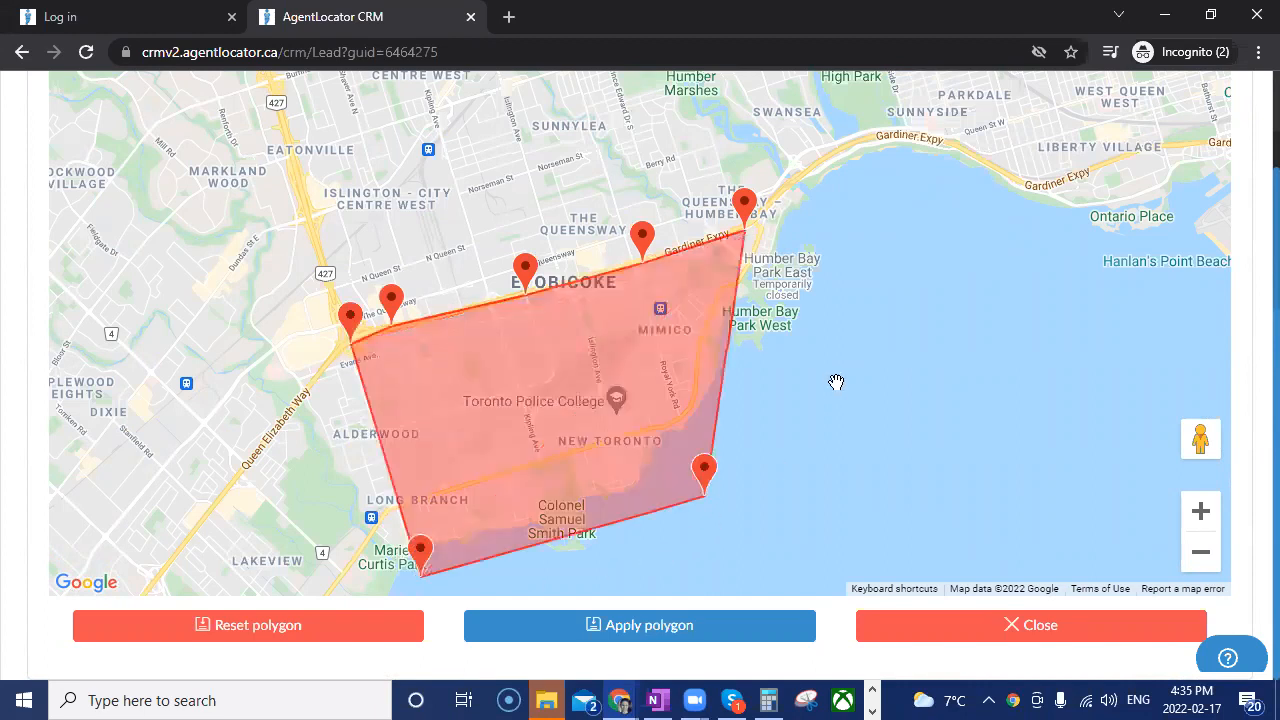
click(868, 282)
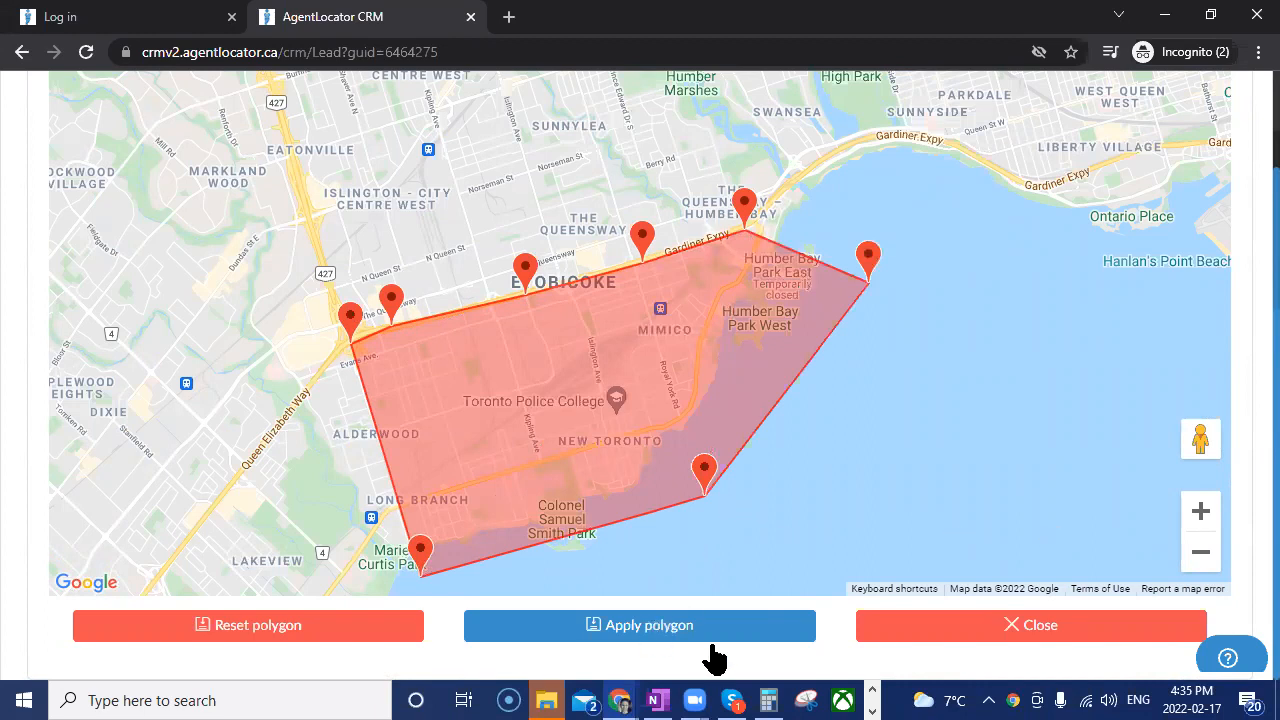
click(755, 625)
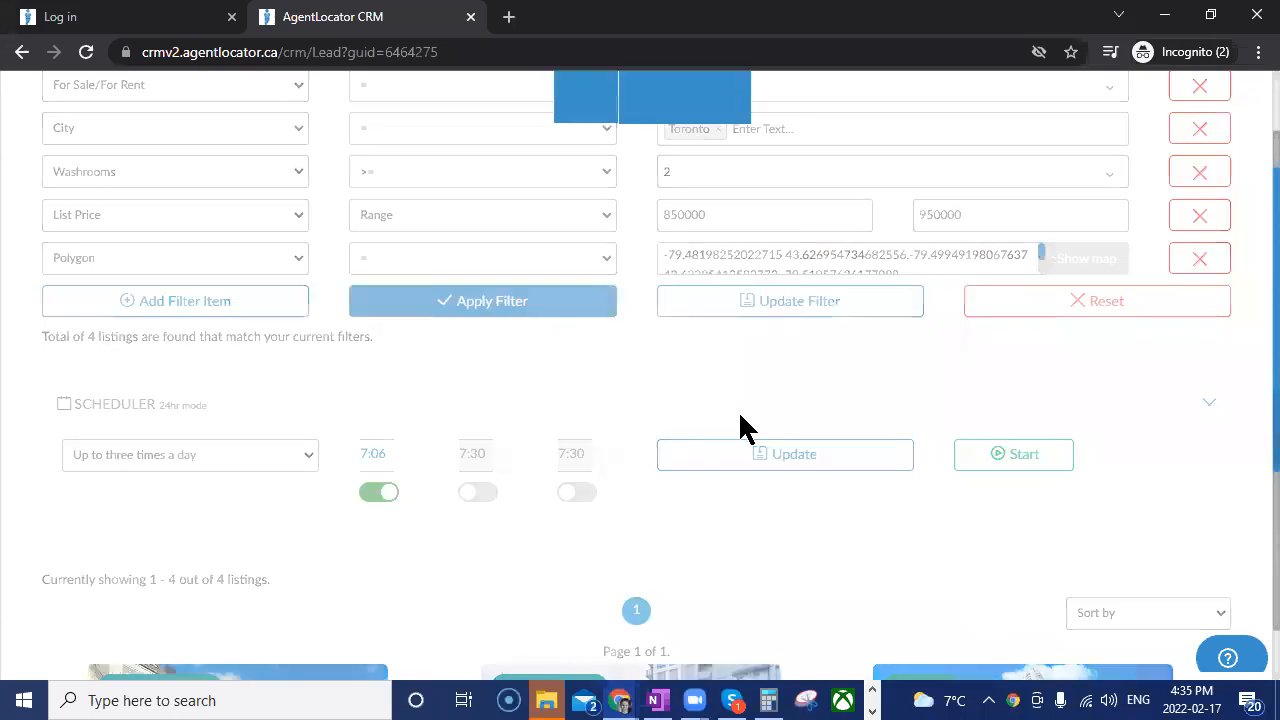
Review the listings found inside the drawn area and the full set of filter criteria.
scroll(965, 540, down, 4)
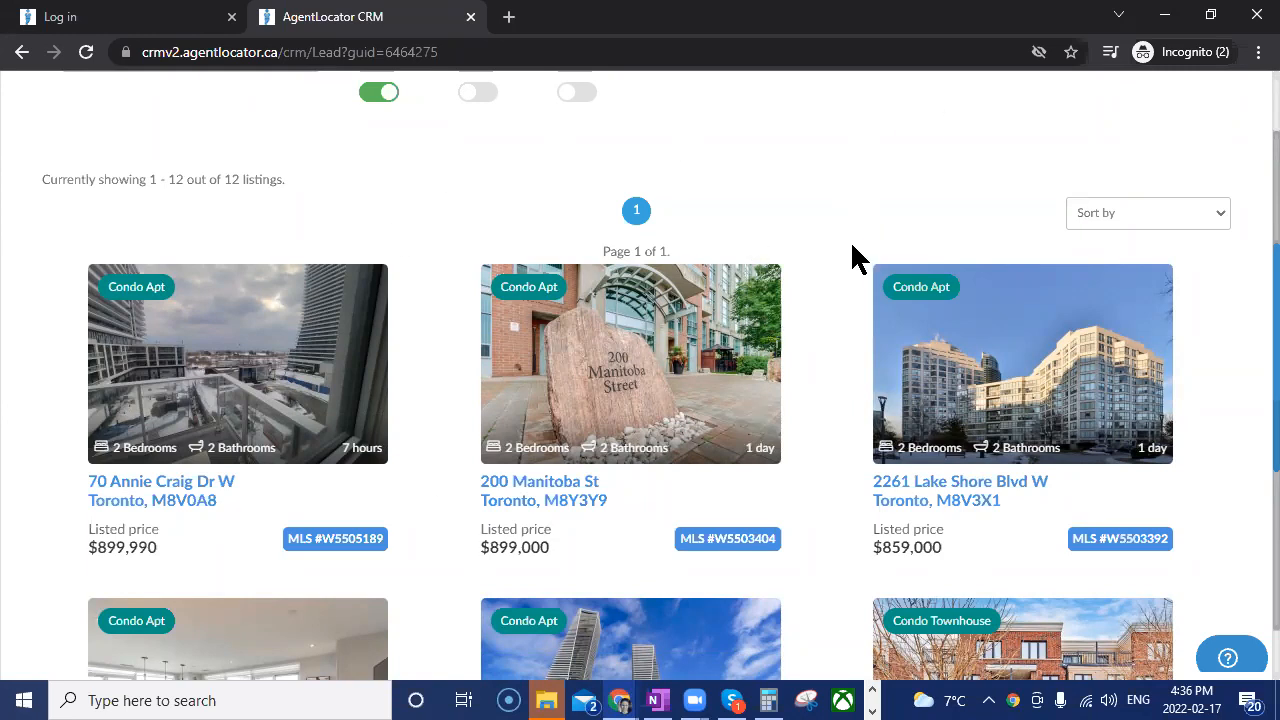
scroll(855, 258, up, 6)
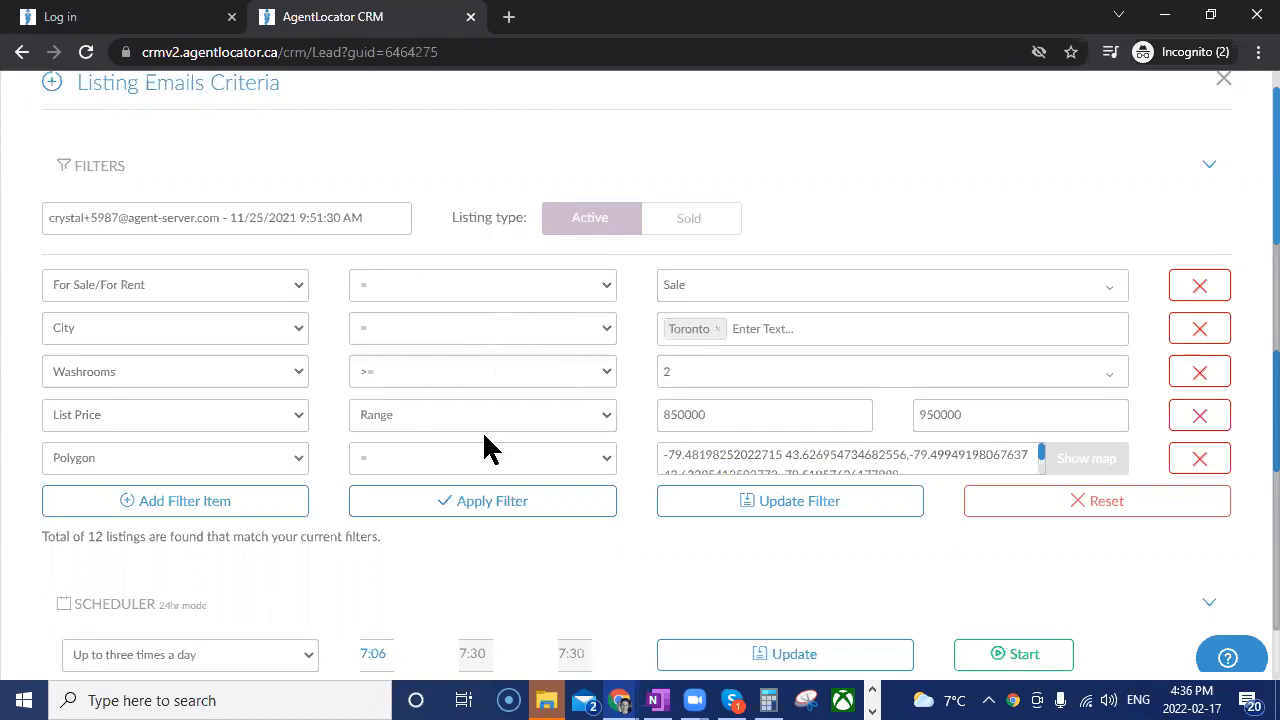
scroll(768, 235, up, 1)
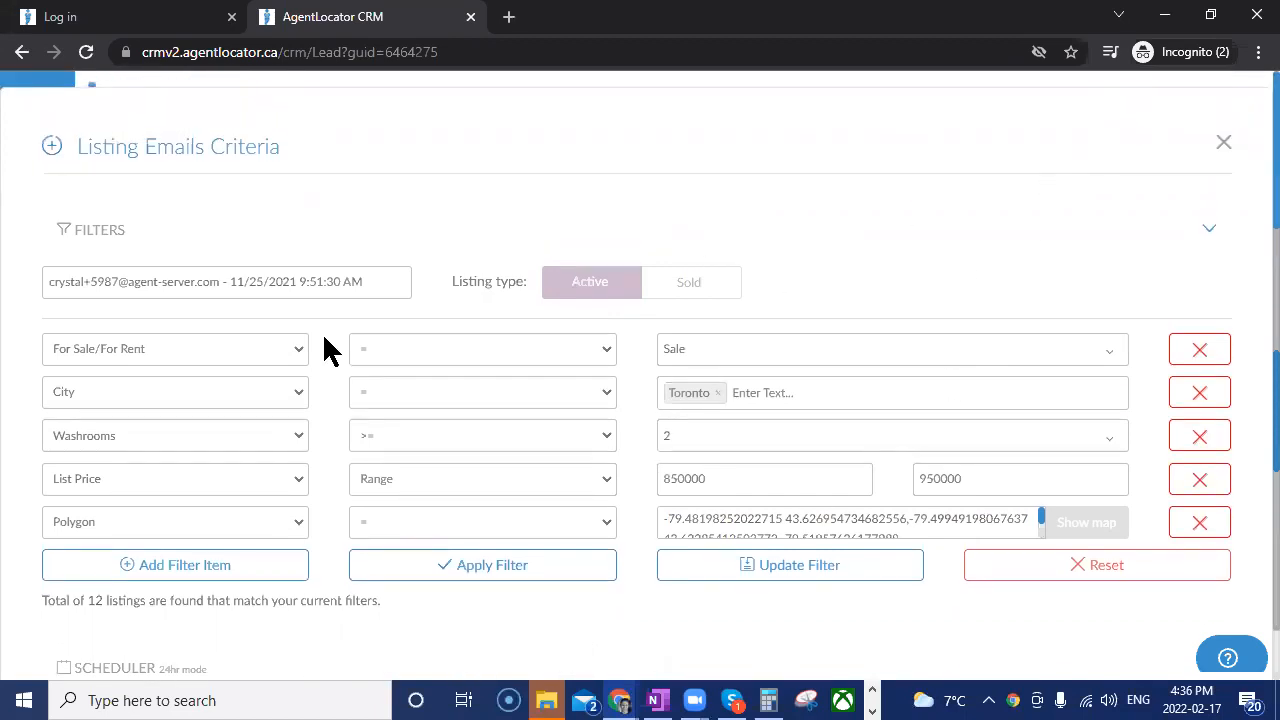
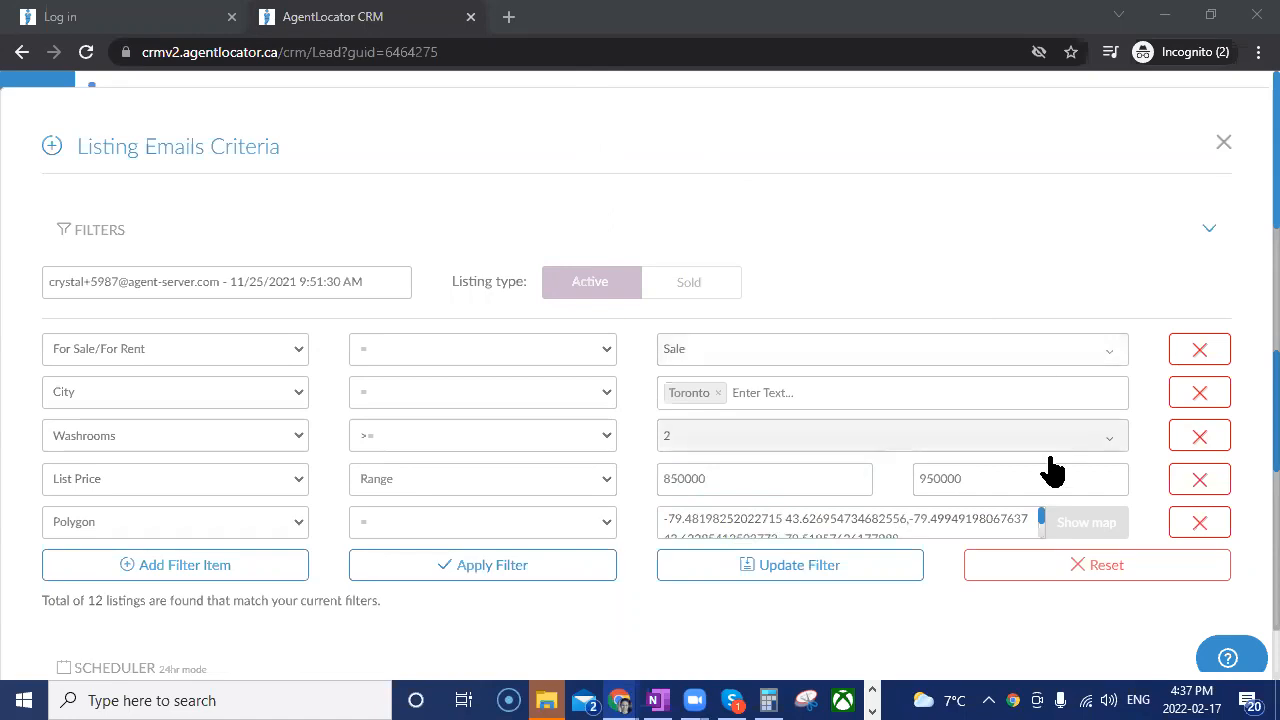
Close the Listing Emails Criteria window and go back to the lead's saved listing searches.
click(1224, 146)
scroll(466, 420, up, 3)
scroll(509, 334, down, 5)
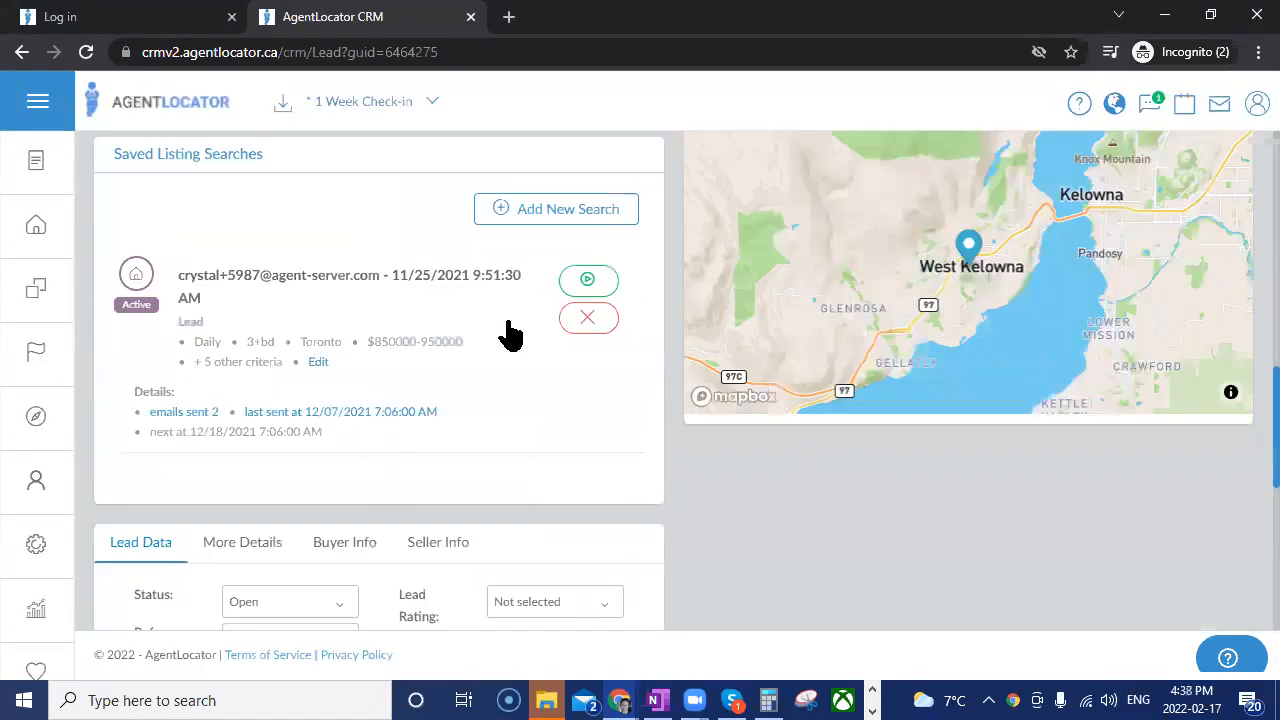
Open the website trainingleadgen.agentlocator.ca in a new browser tab.
click(508, 17)
text(traini)
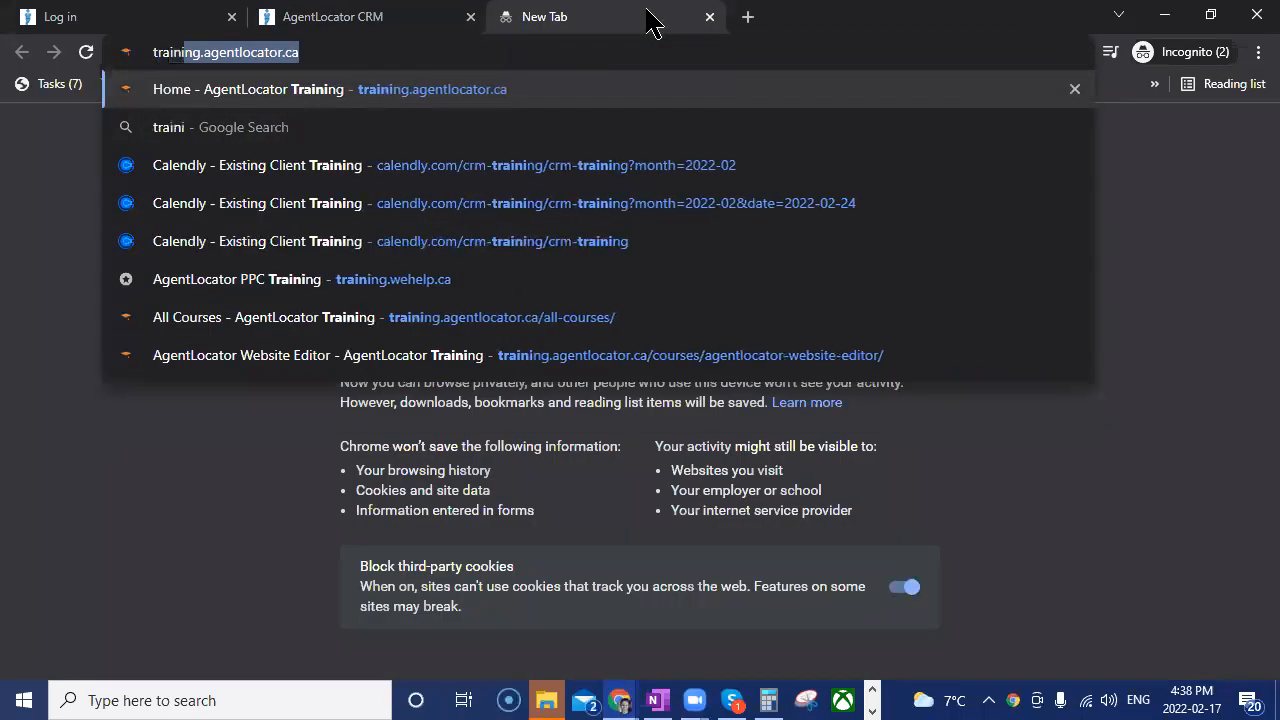
text(ngleadgen.agent)
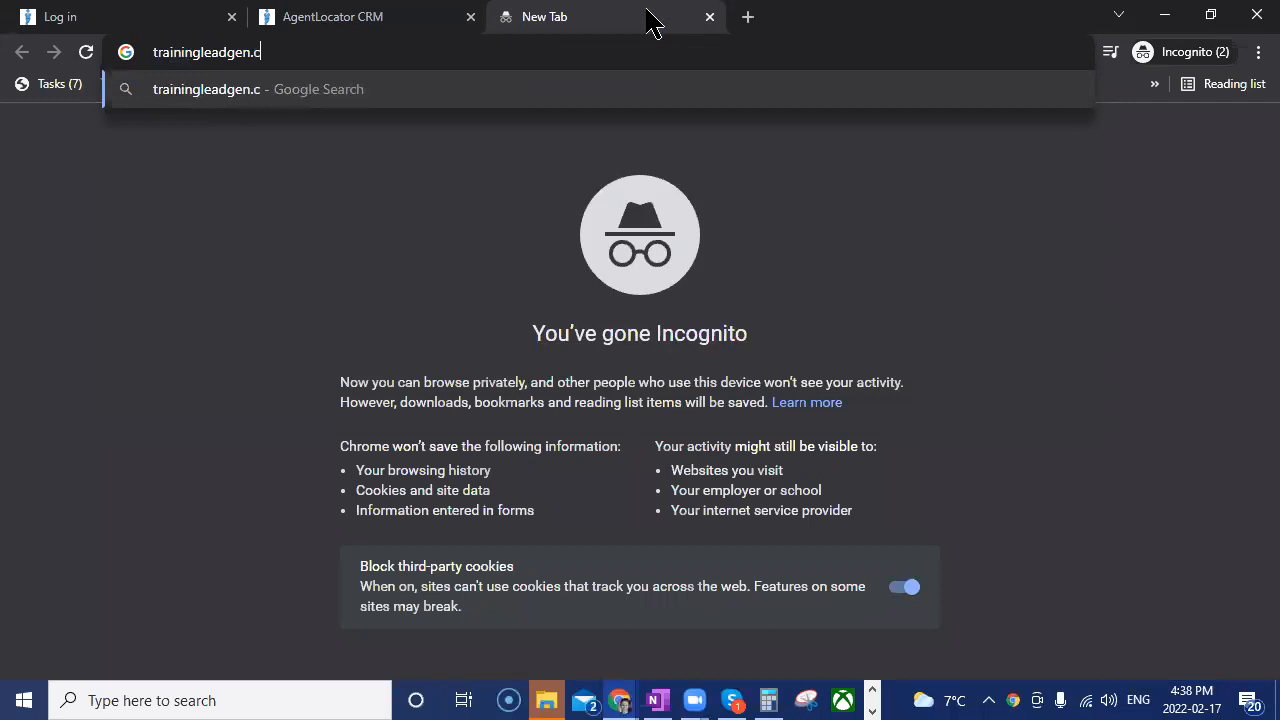
text(locator.ca)
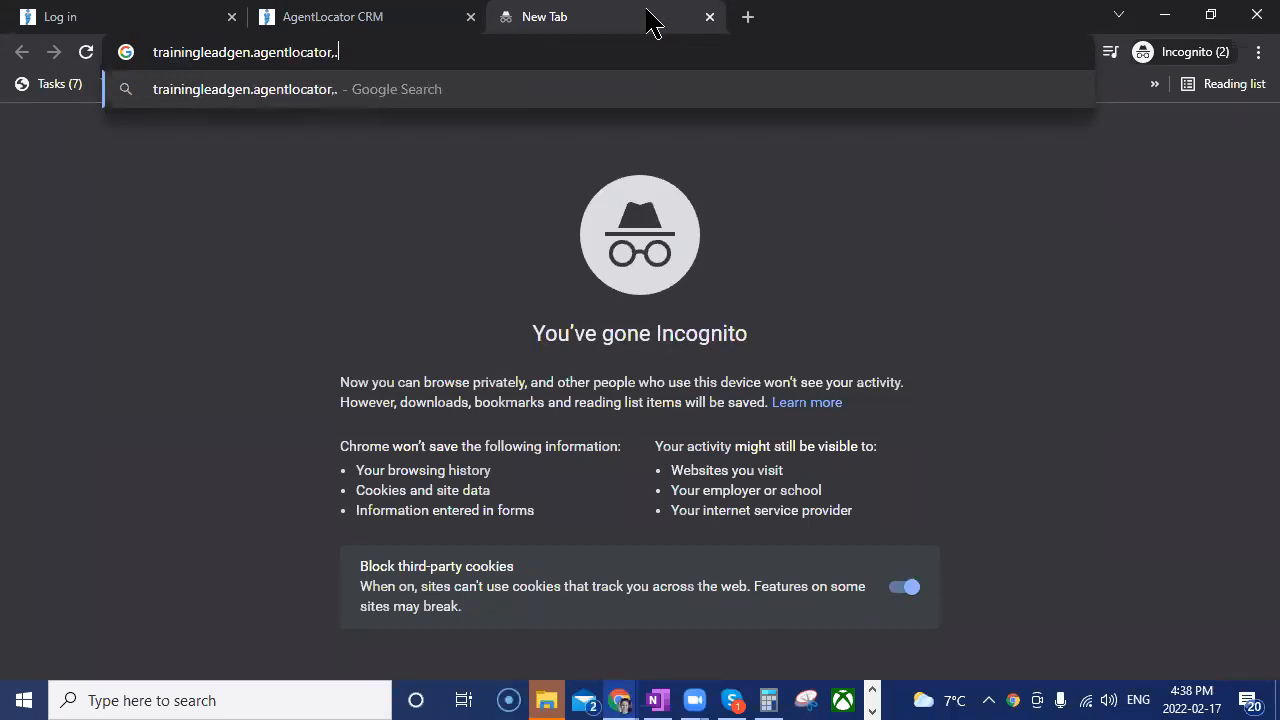
key(BackSpace)
key(BackSpace)
text(ca)
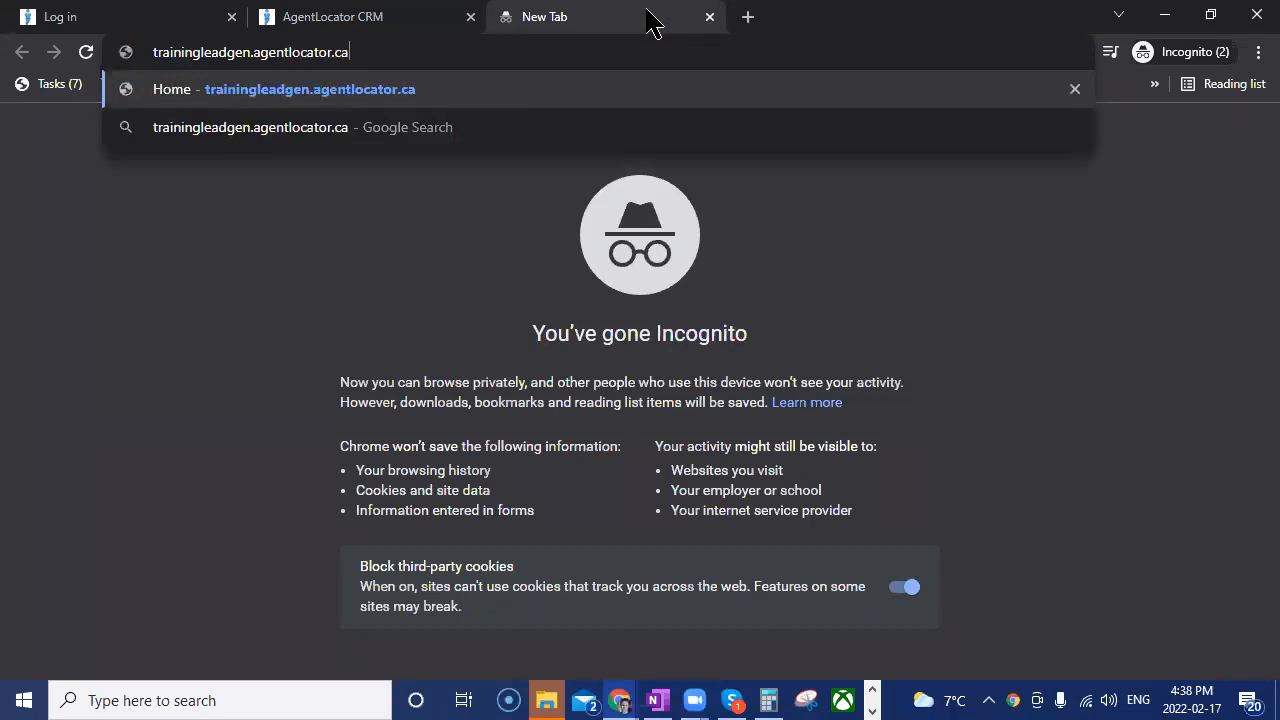
key(Return)
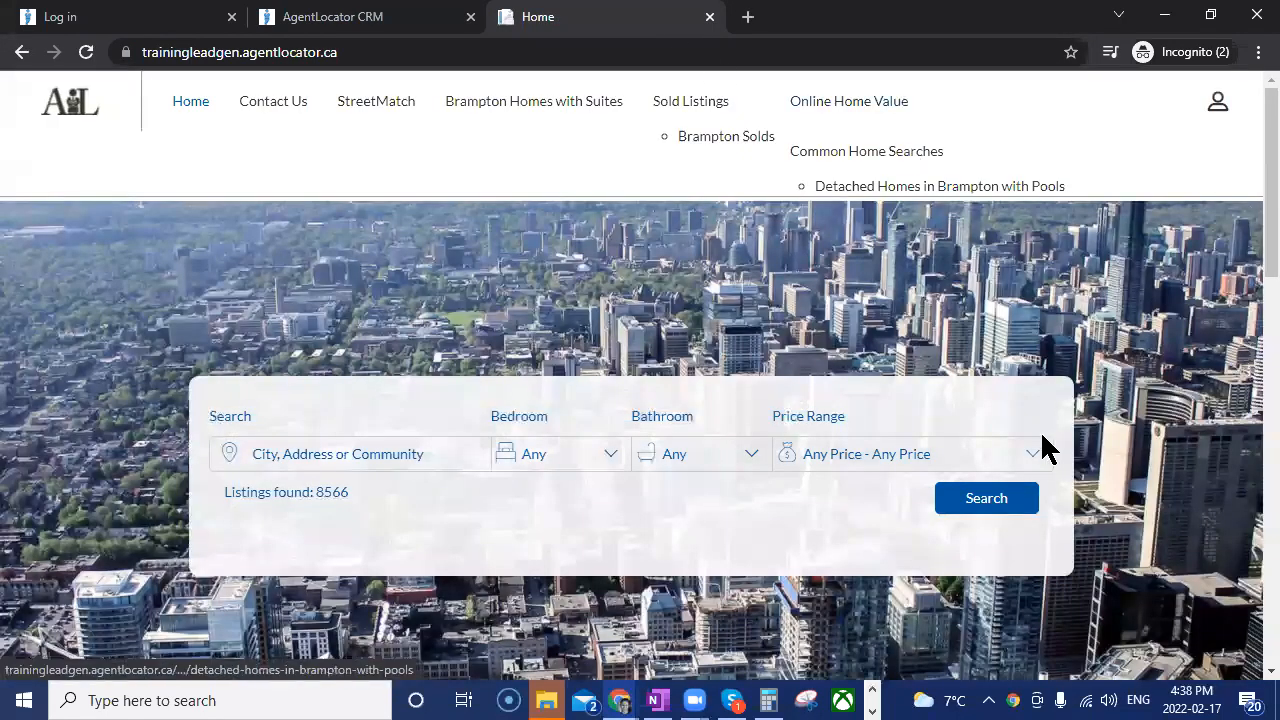
Run the home page's listing search without extra criteria and show the results in Map view.
click(980, 503)
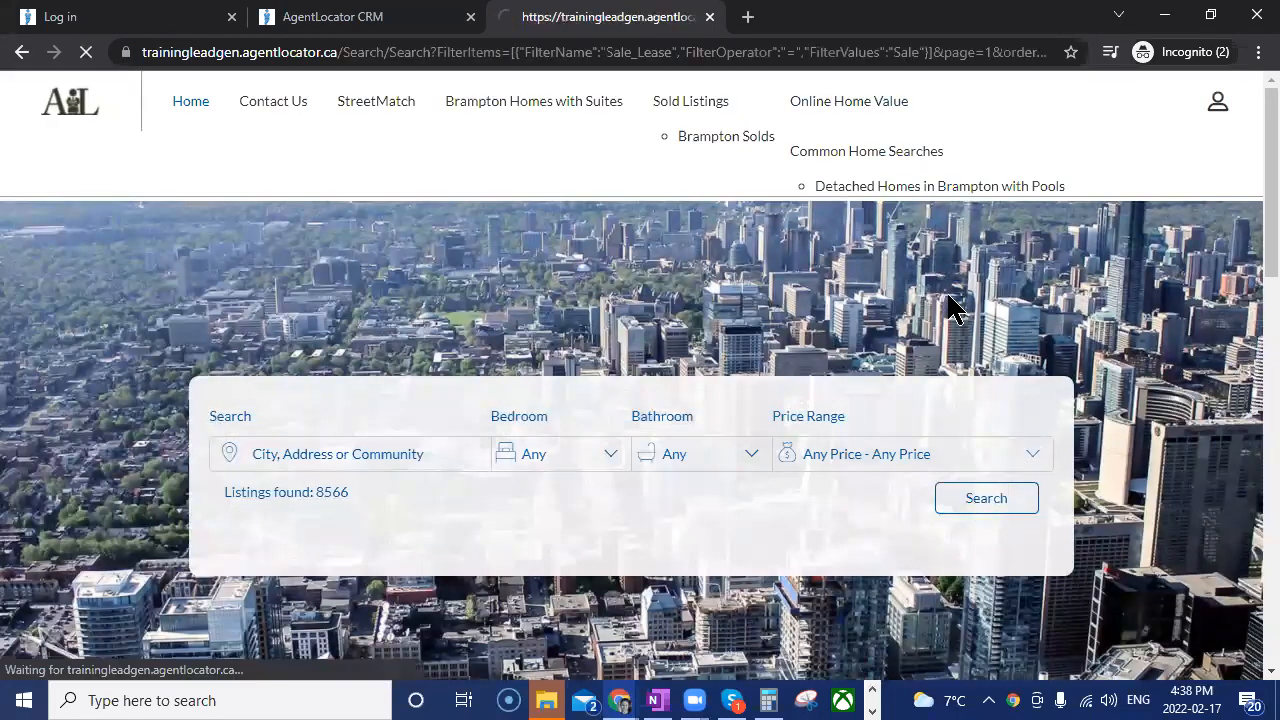
click(1196, 240)
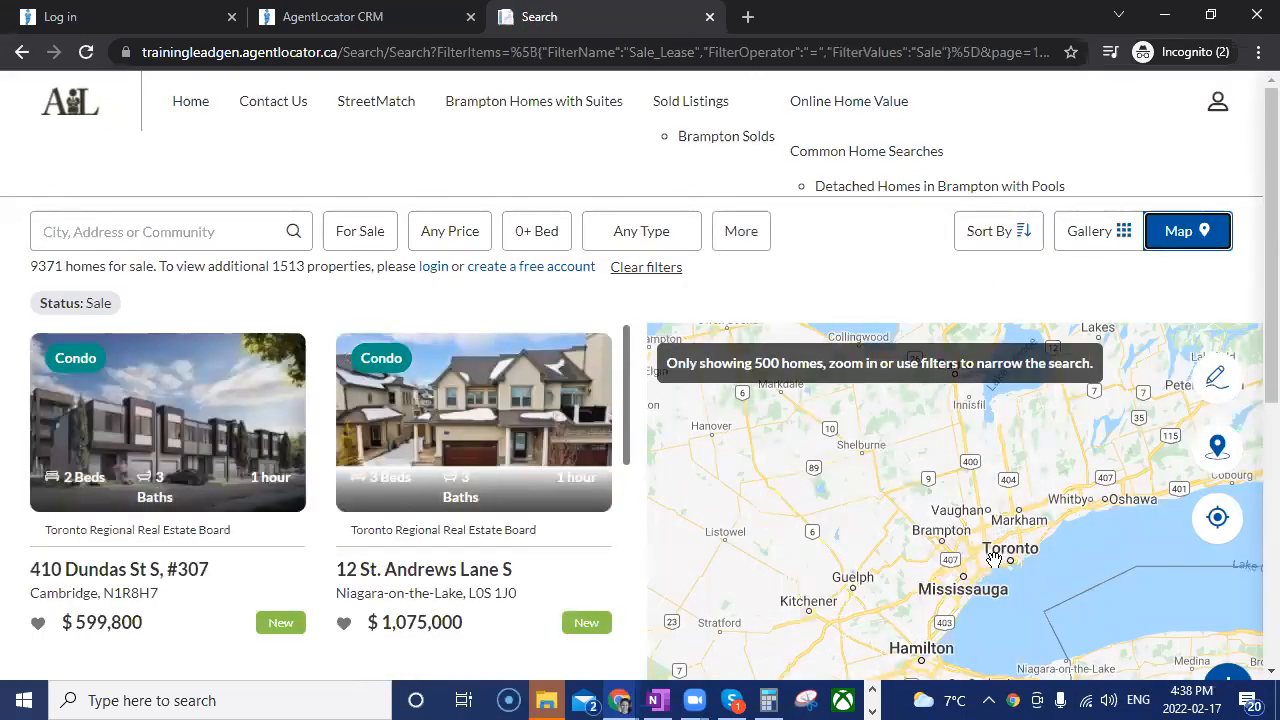
Draw a freehand custom region on the map around York Mills, from Highway 401 down to York Mills Rd and east to Donalda Club.
scroll(986, 572, up, 3)
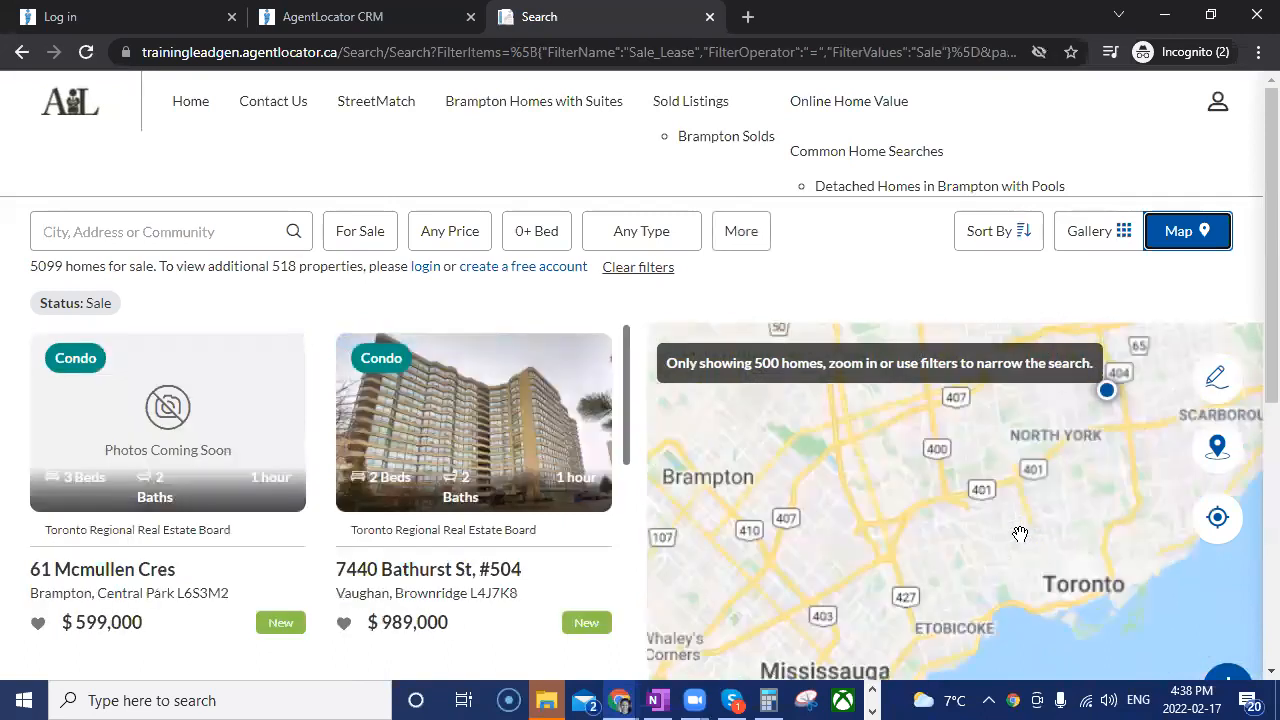
scroll(1074, 494, up, 4)
drag(900, 496, 812, 497)
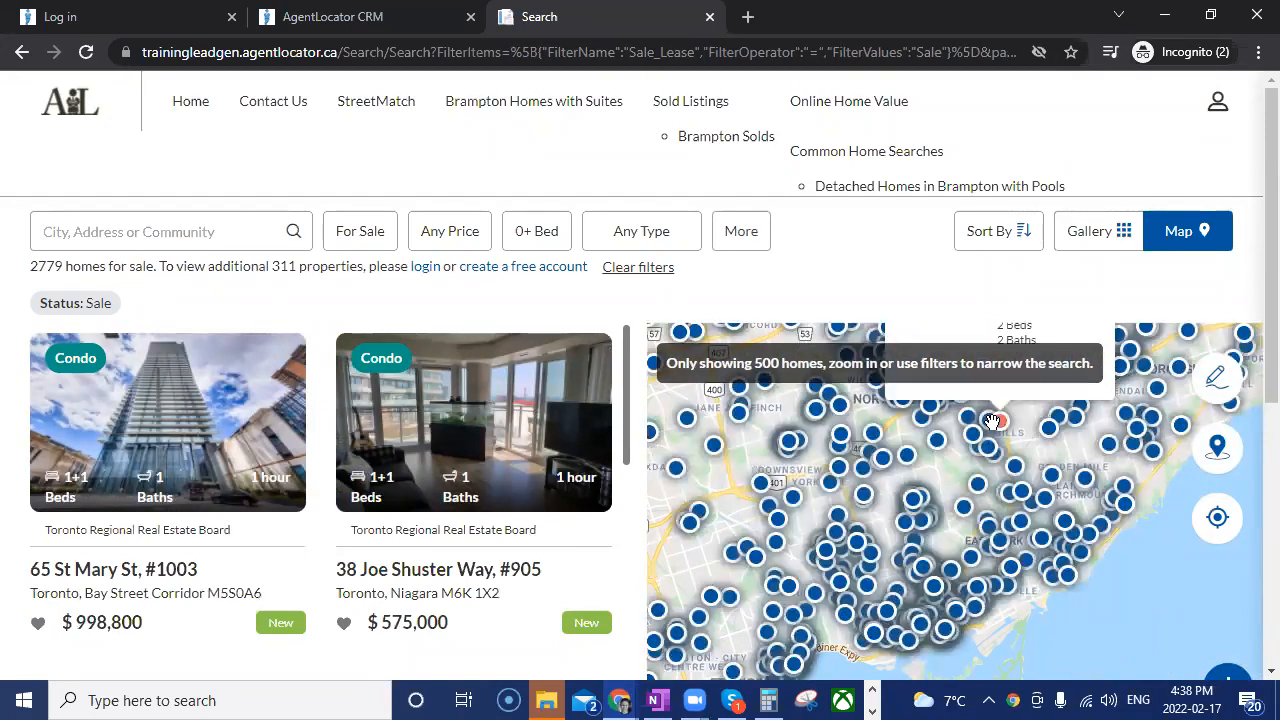
scroll(988, 422, up, 5)
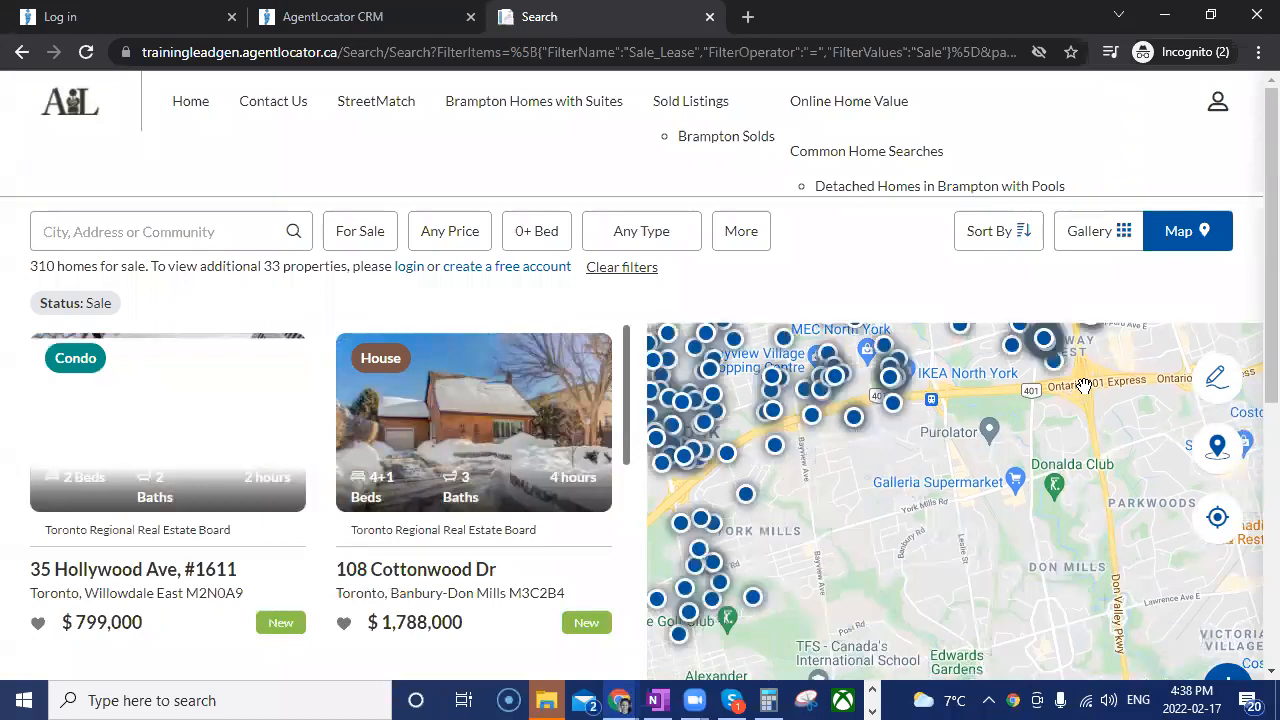
drag(1084, 391, 1043, 384)
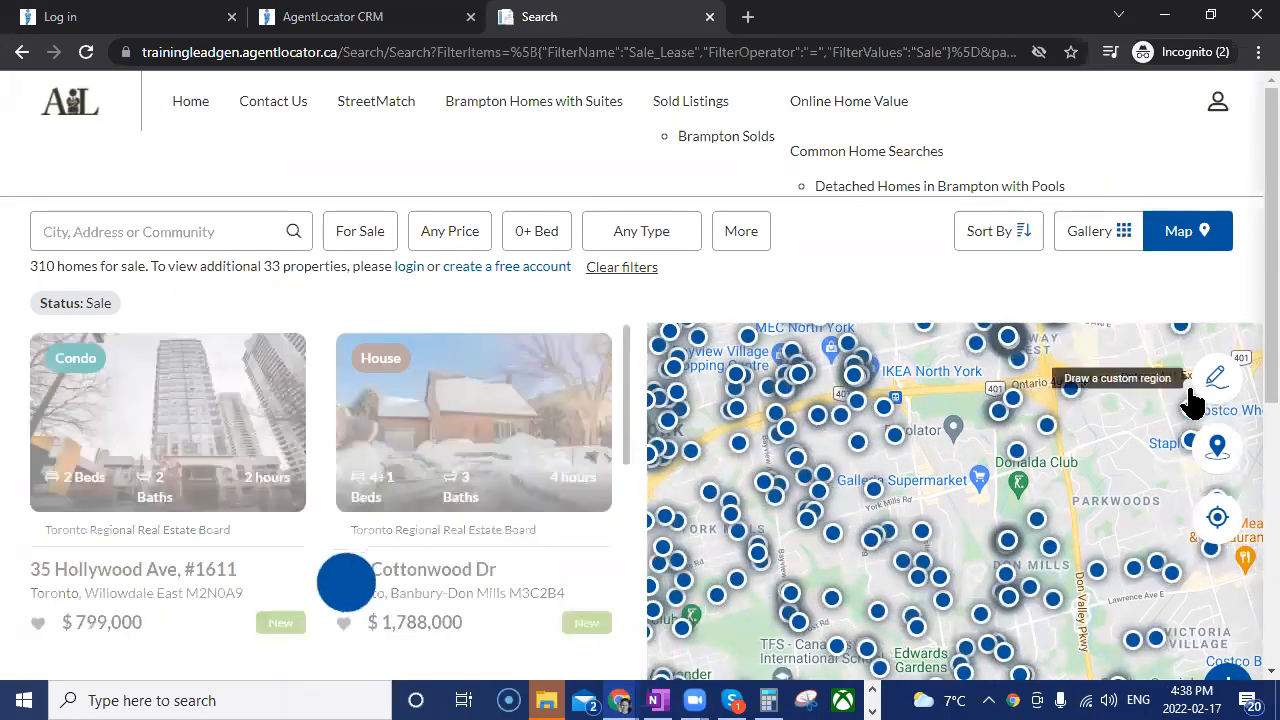
click(1205, 392)
mouse_move(1045, 390)
mouse_down()
mouse_move(917, 394)
mouse_move(706, 443)
mouse_move(656, 490)
mouse_move(669, 560)
mouse_move(754, 556)
mouse_move(1057, 458)
mouse_move(1054, 389)
mouse_move(1040, 376)
mouse_up()
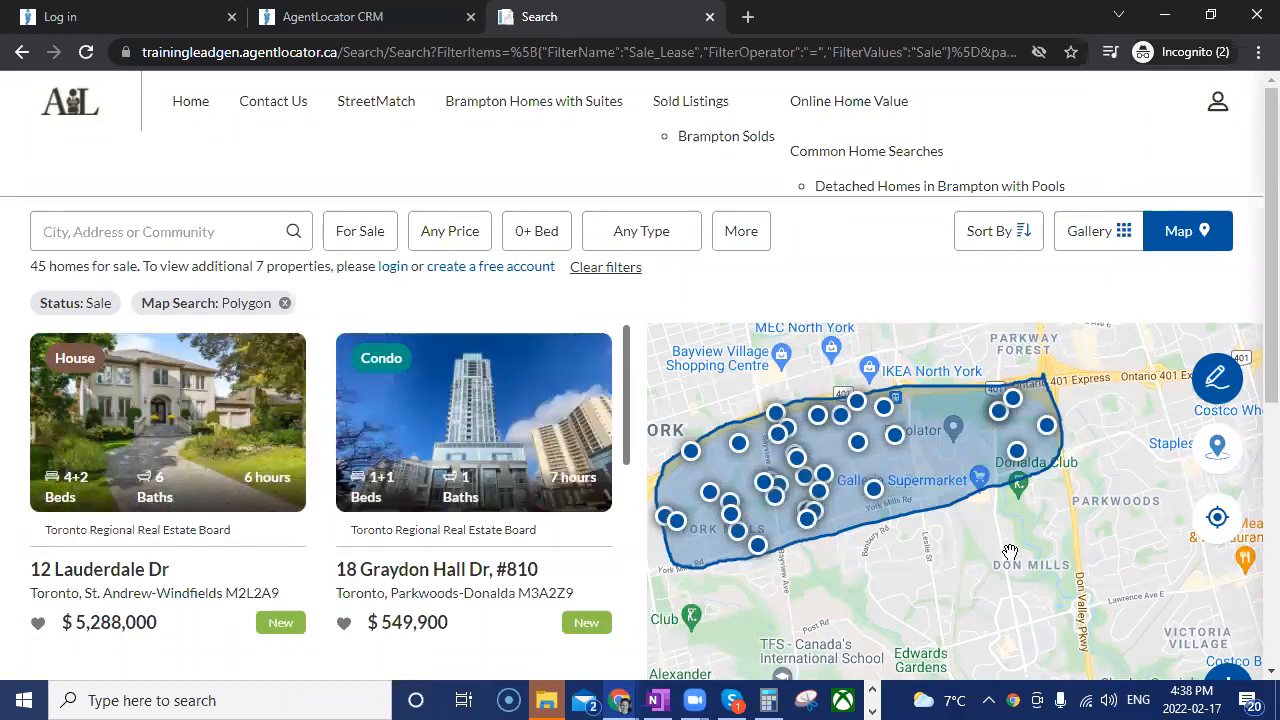
Remove the drawn search region and draw a new freehand one around the Toronto and Mississauga area.
click(1217, 377)
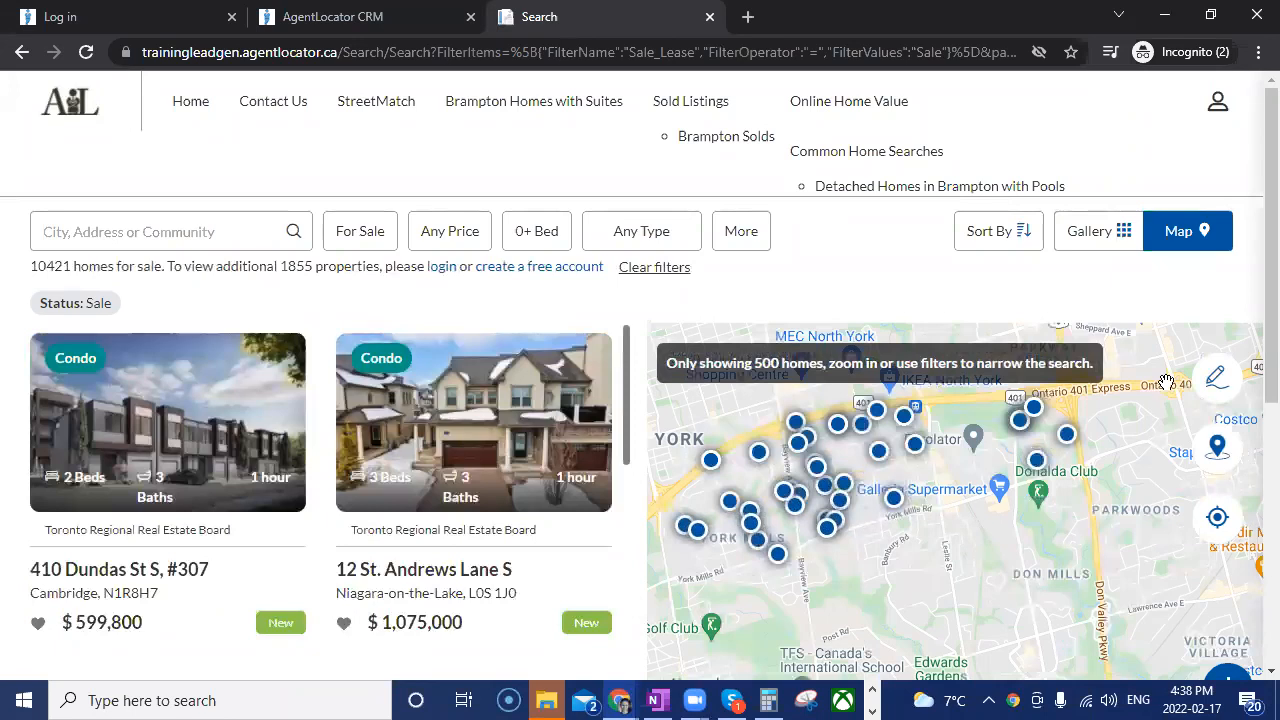
click(1232, 398)
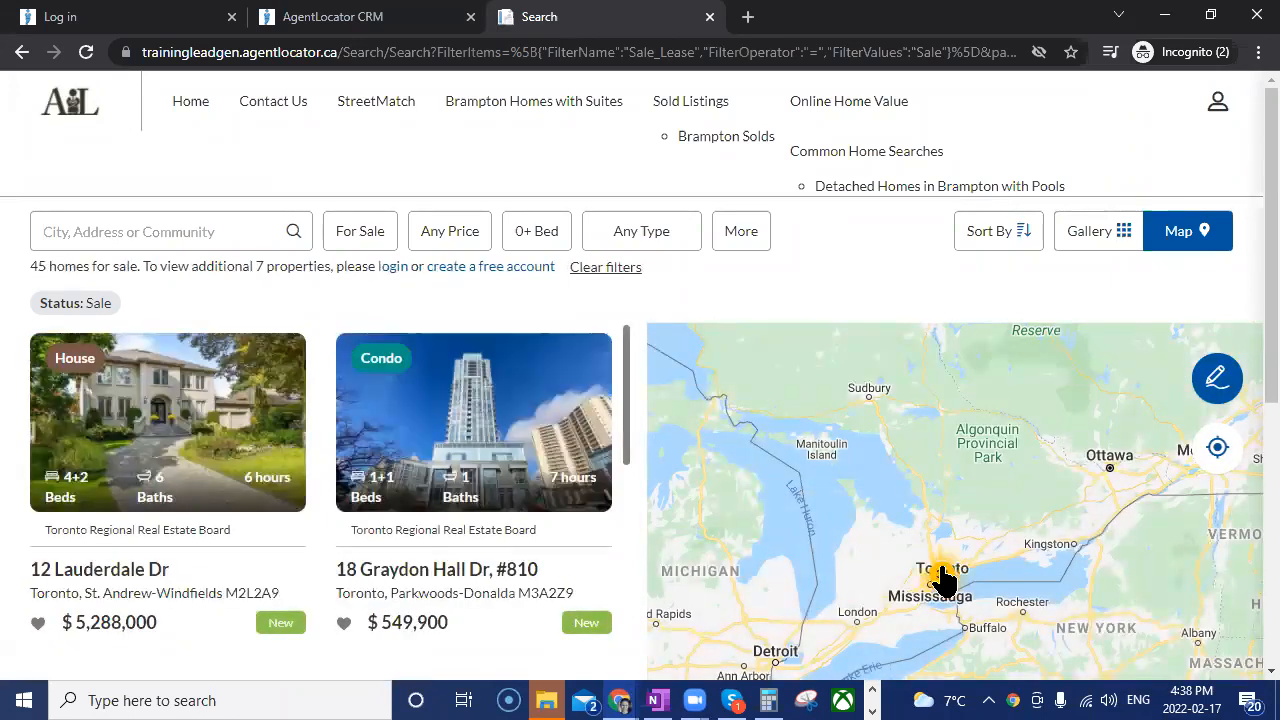
mouse_move(952, 580)
mouse_down()
mouse_move(906, 580)
mouse_move(891, 623)
mouse_move(900, 585)
mouse_up()
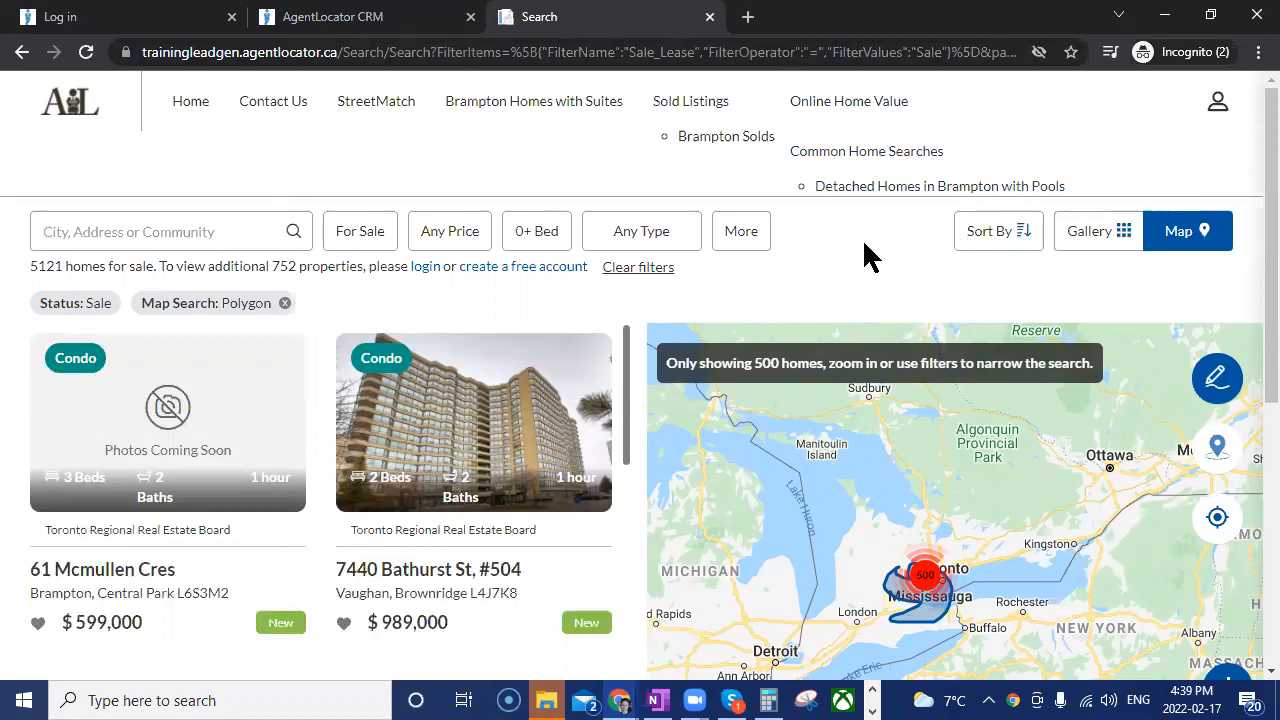
Return to the lead's CRM page and open its list of pipeline stages.
click(371, 18)
scroll(540, 322, up, 1)
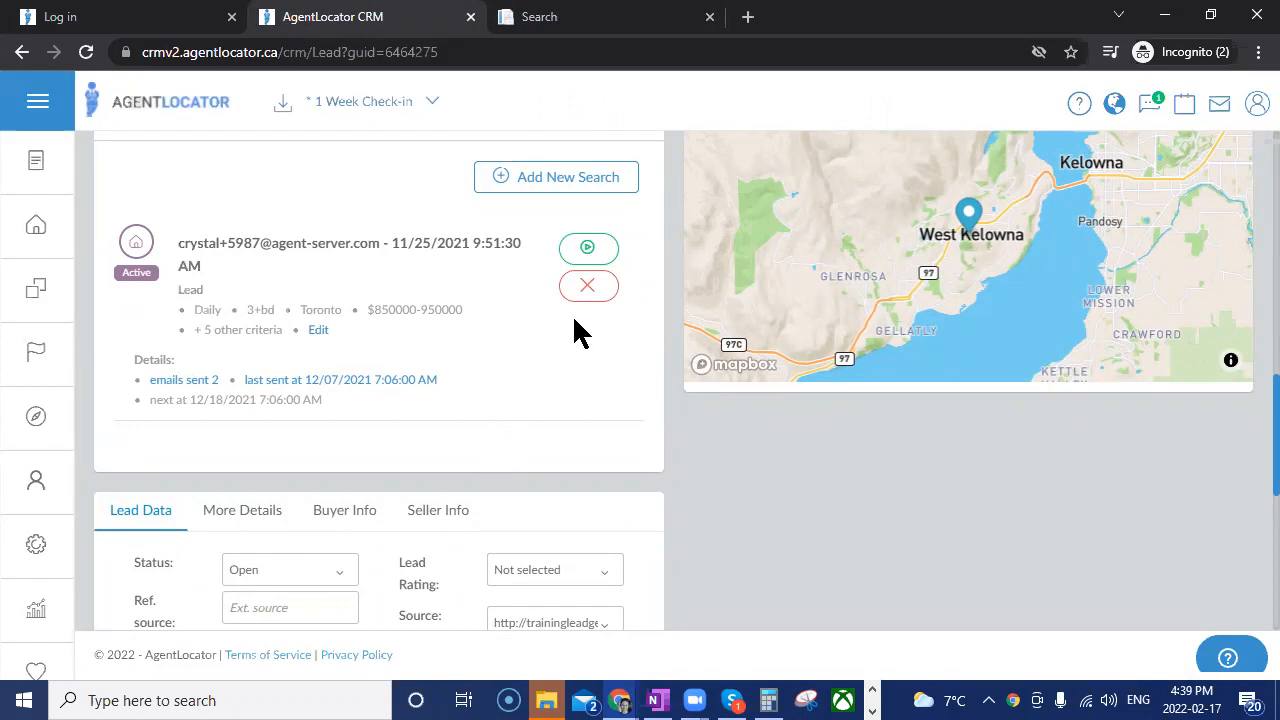
scroll(569, 362, up, 2)
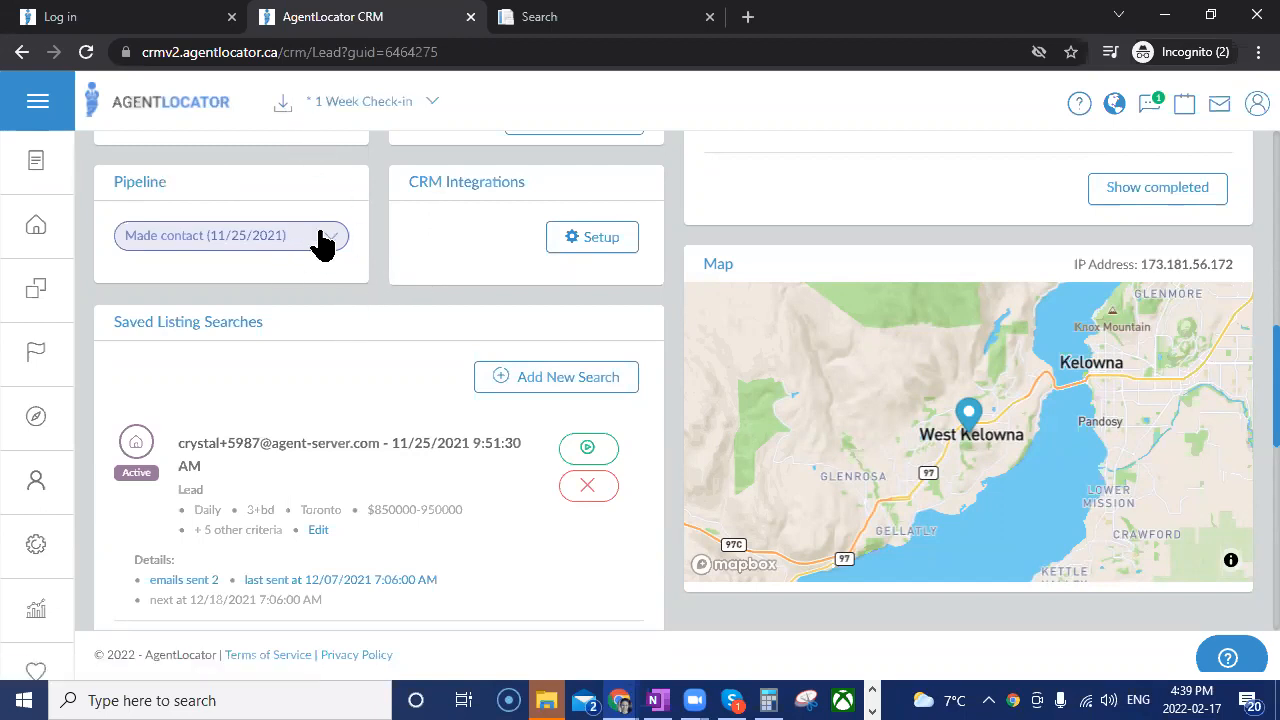
click(240, 240)
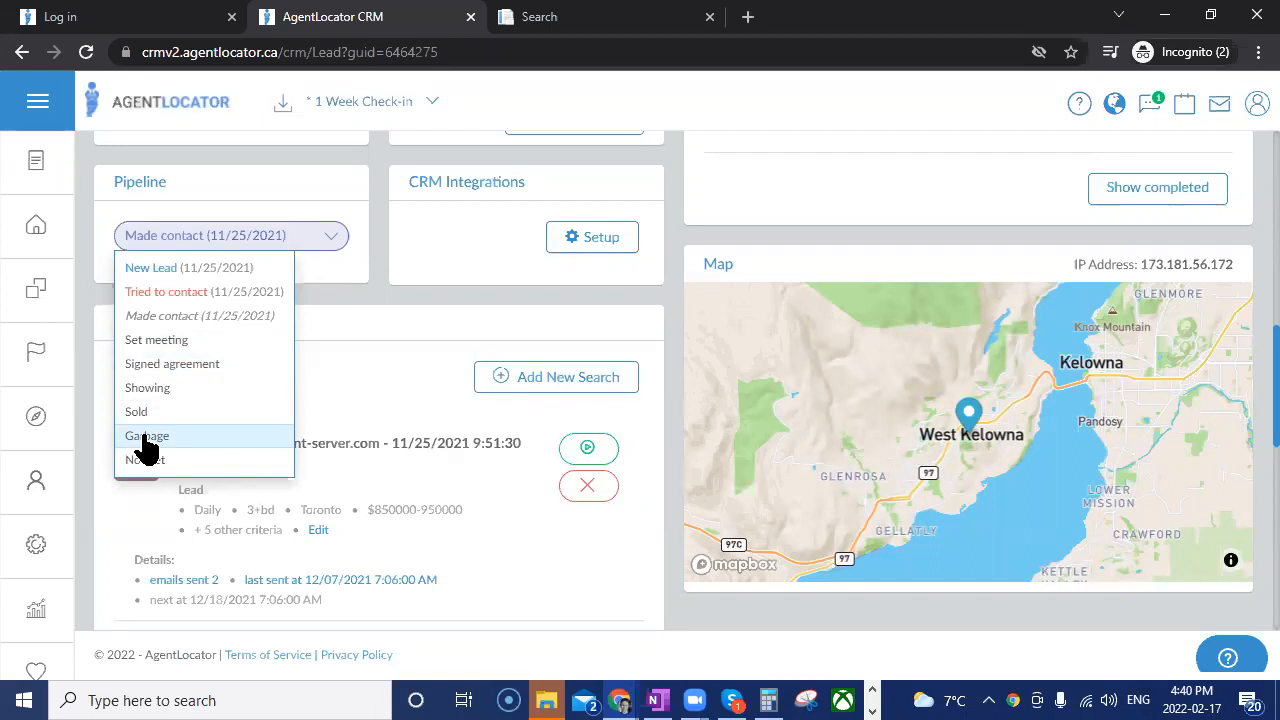
Open the leads list and review the leads and criteria of the "* 1 Week Check-in" filter.
click(60, 230)
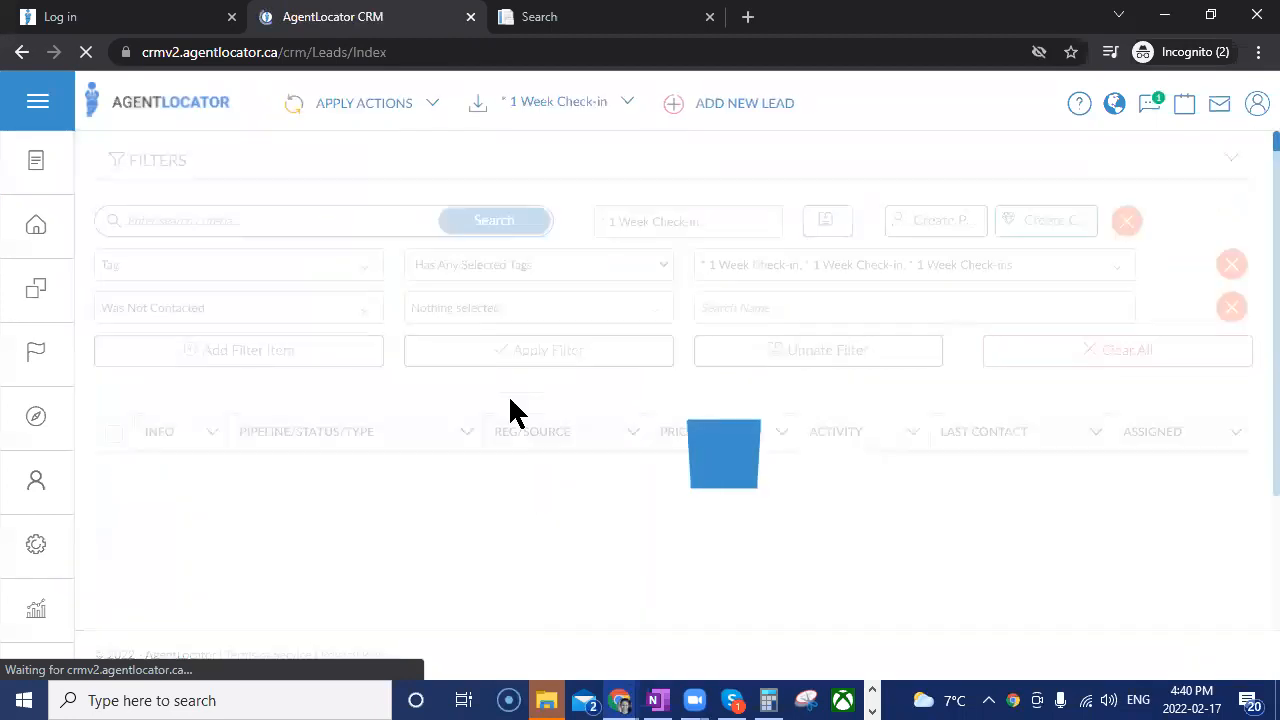
scroll(594, 380, down, 3)
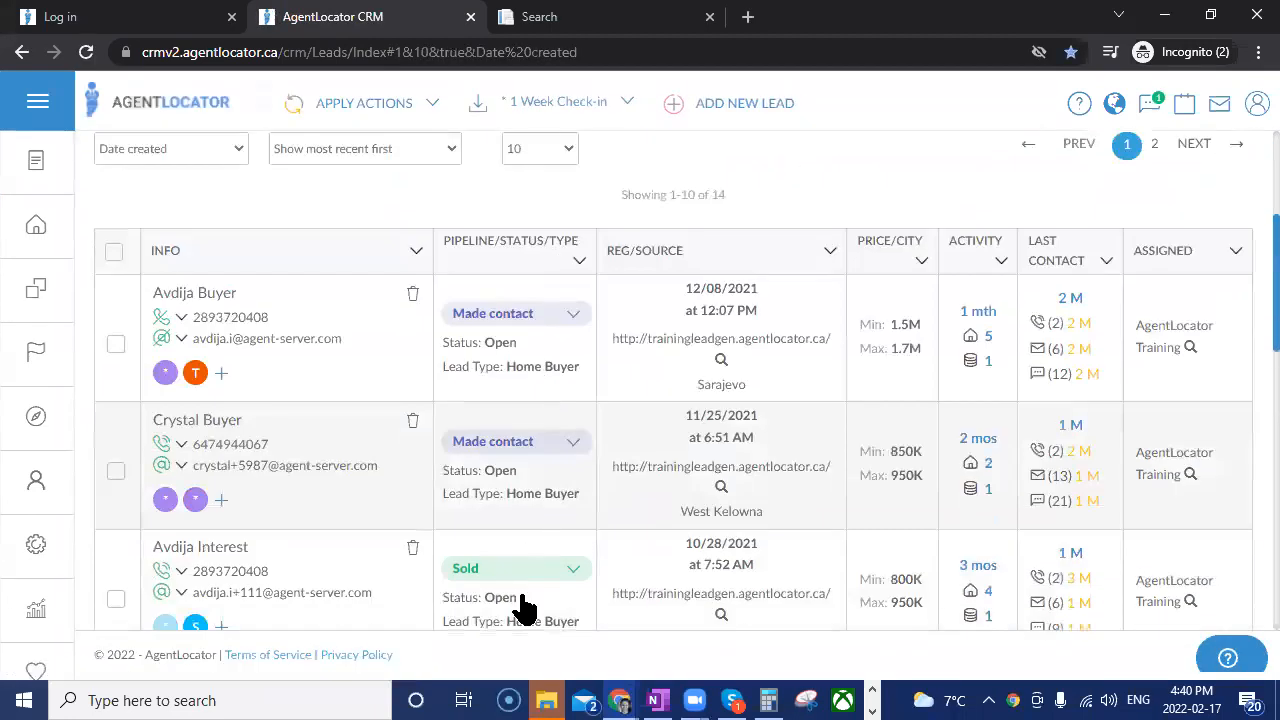
scroll(510, 598, down, 5)
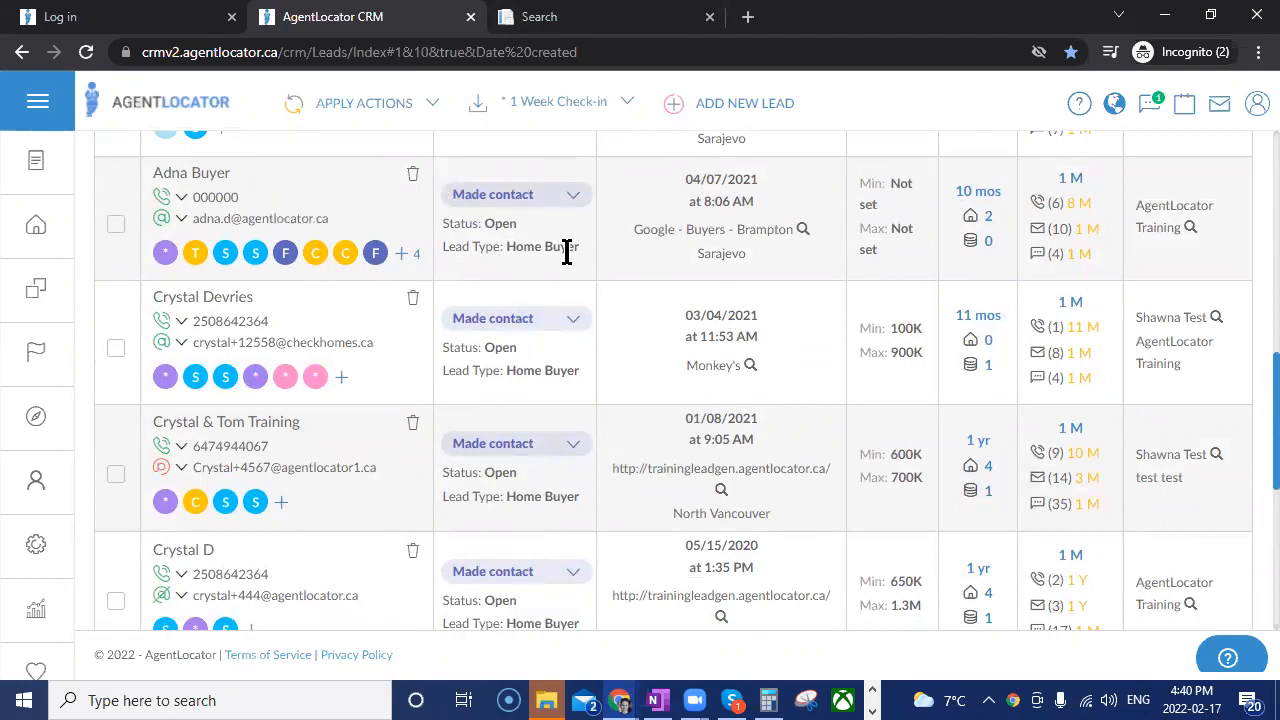
scroll(775, 390, up, 3)
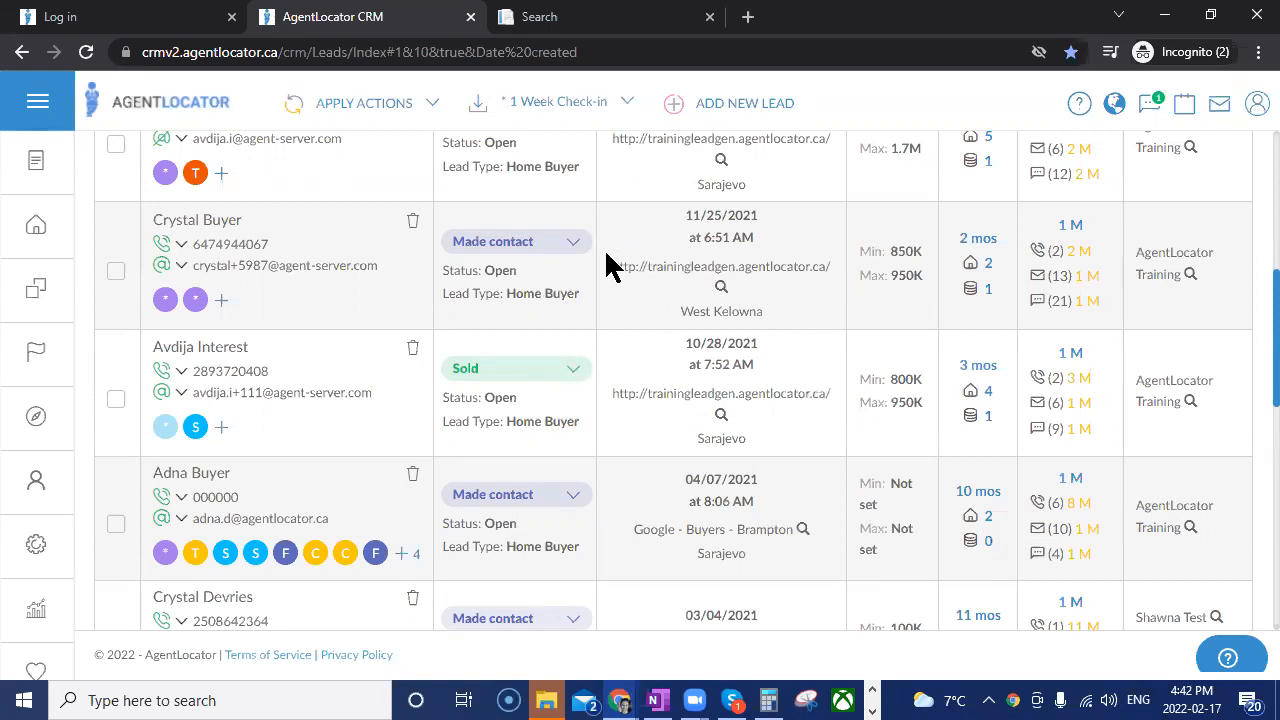
scroll(692, 335, up, 5)
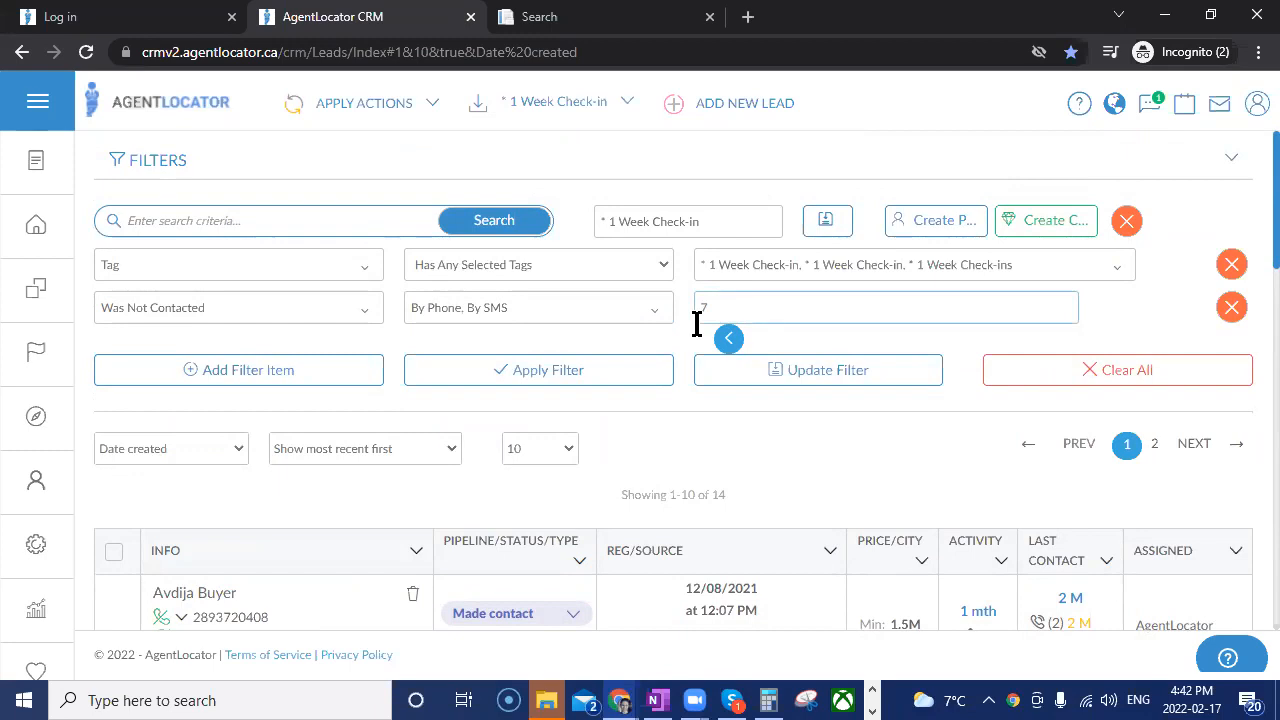
Clear the current lead filters and apply the saved company filter "#1 - New Leads with 0 Calls Logged".
click(1043, 368)
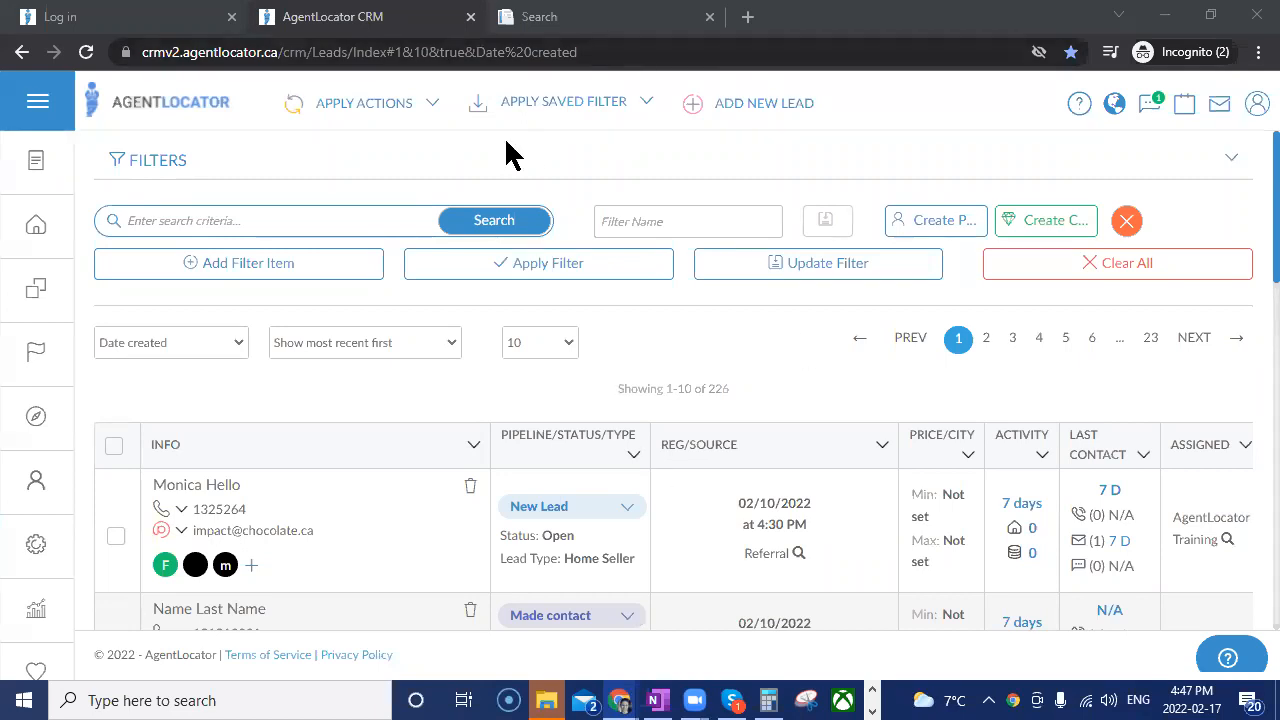
click(557, 104)
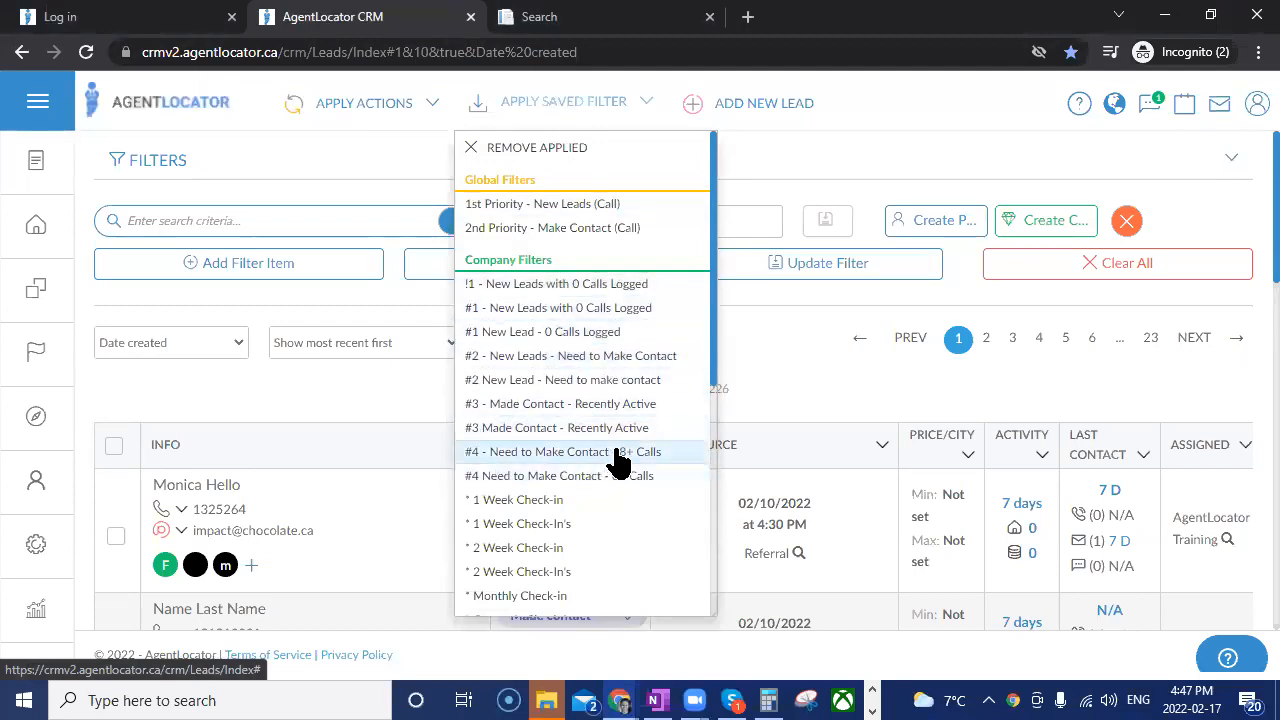
click(565, 312)
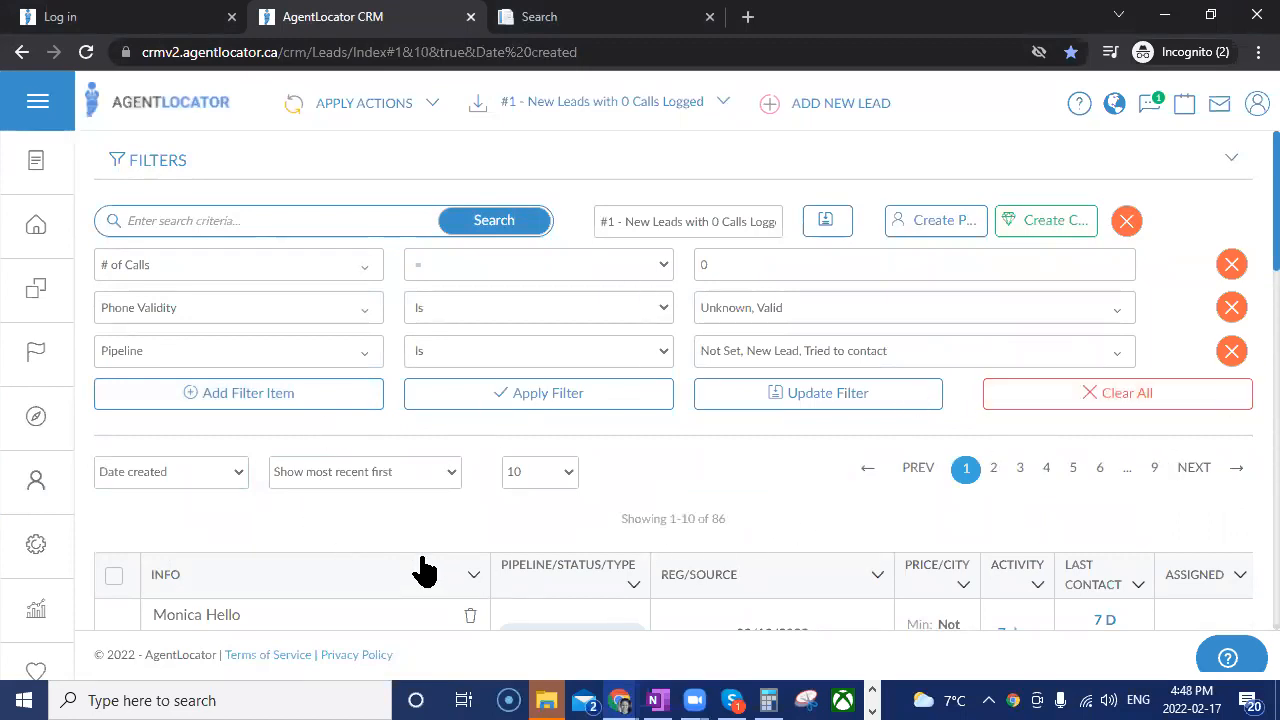
Sort the filtered leads by Last activity and look over the first leads.
click(145, 472)
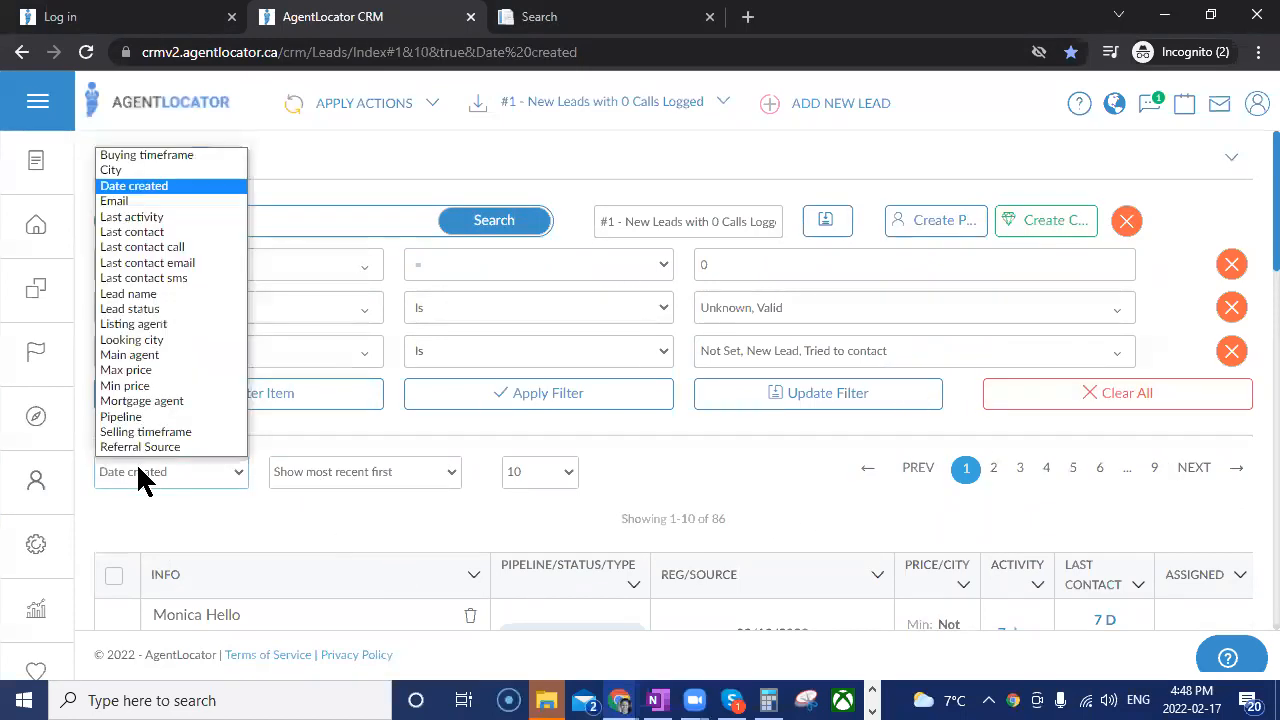
click(203, 217)
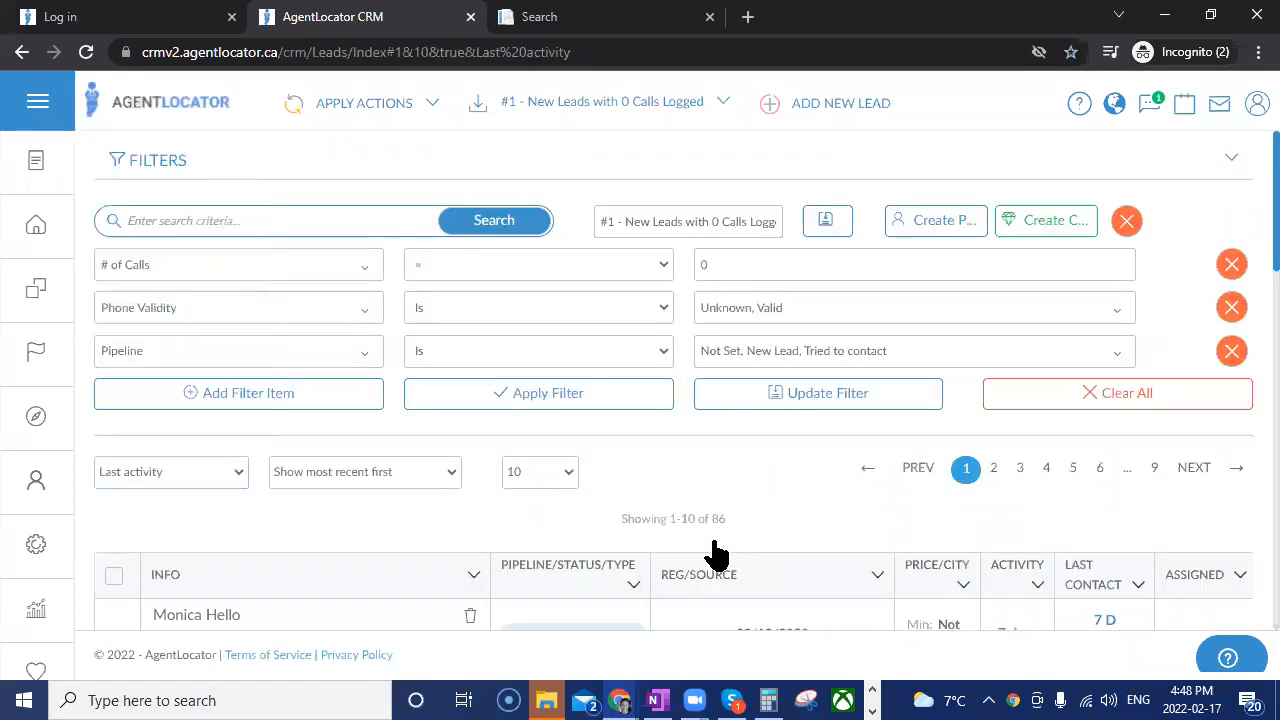
scroll(720, 482, down, 3)
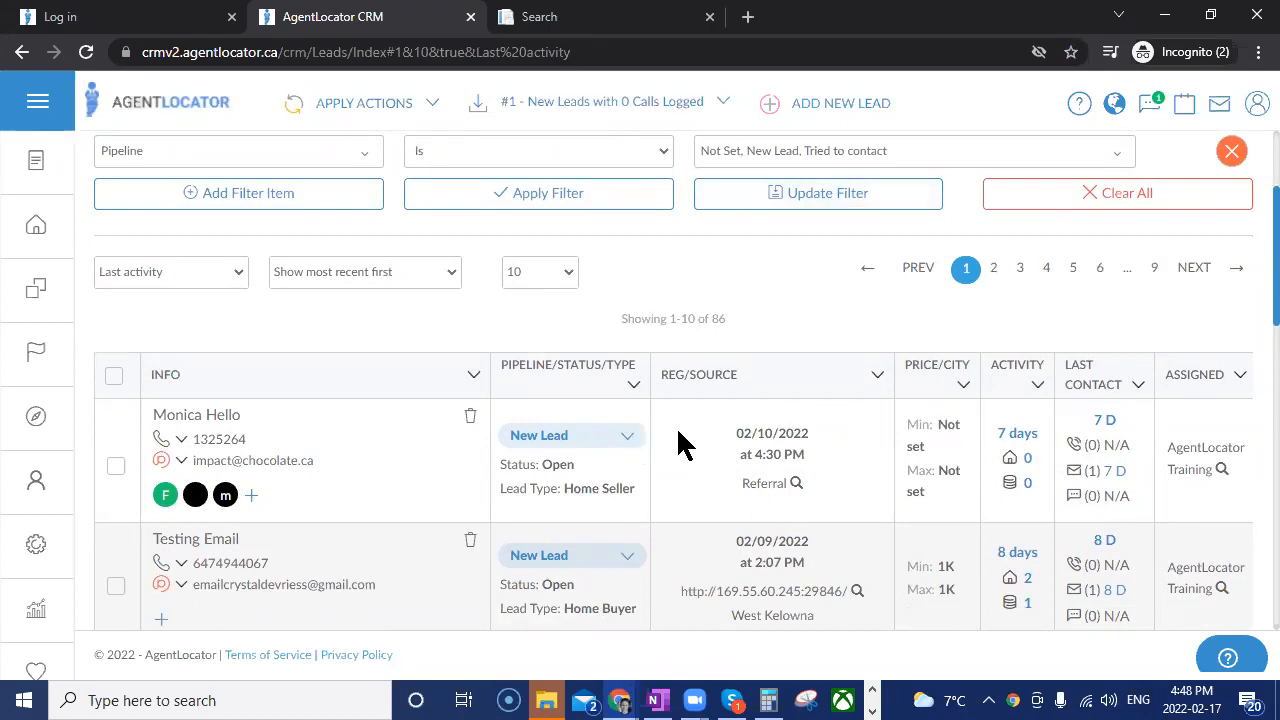
scroll(680, 444, up, 2)
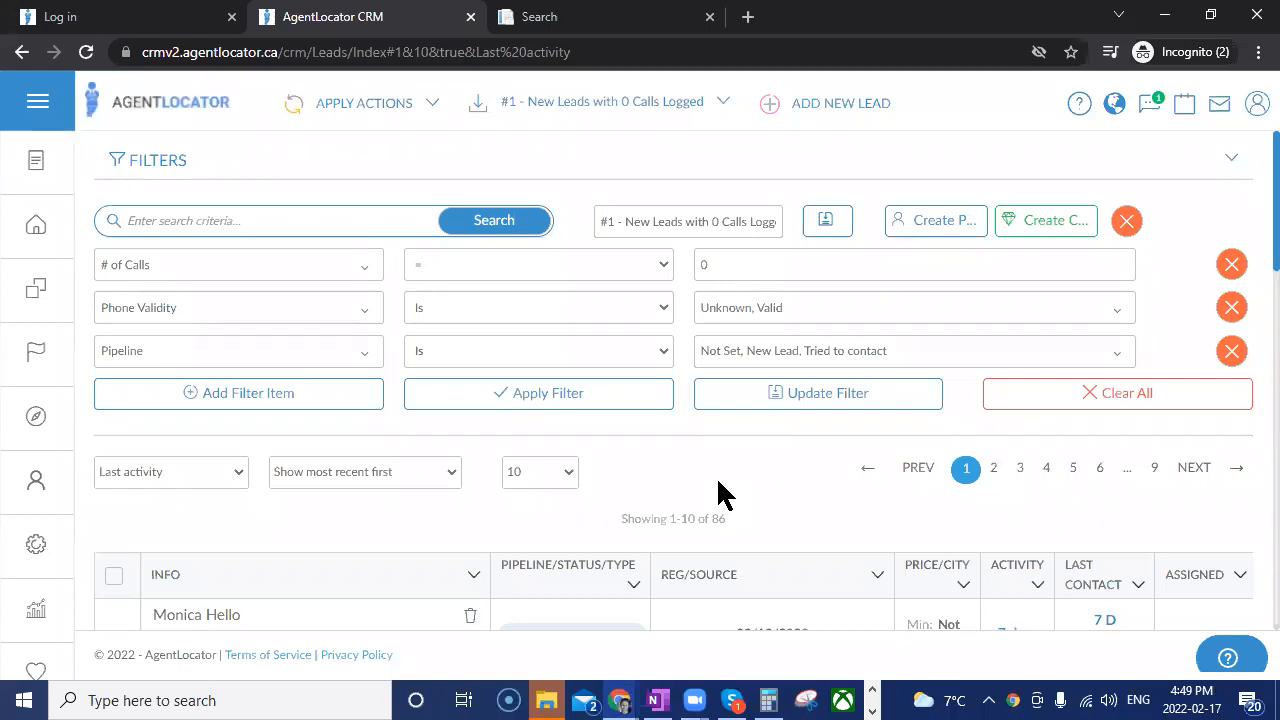
Clear all filters from the leads list.
scroll(725, 492, down, 3)
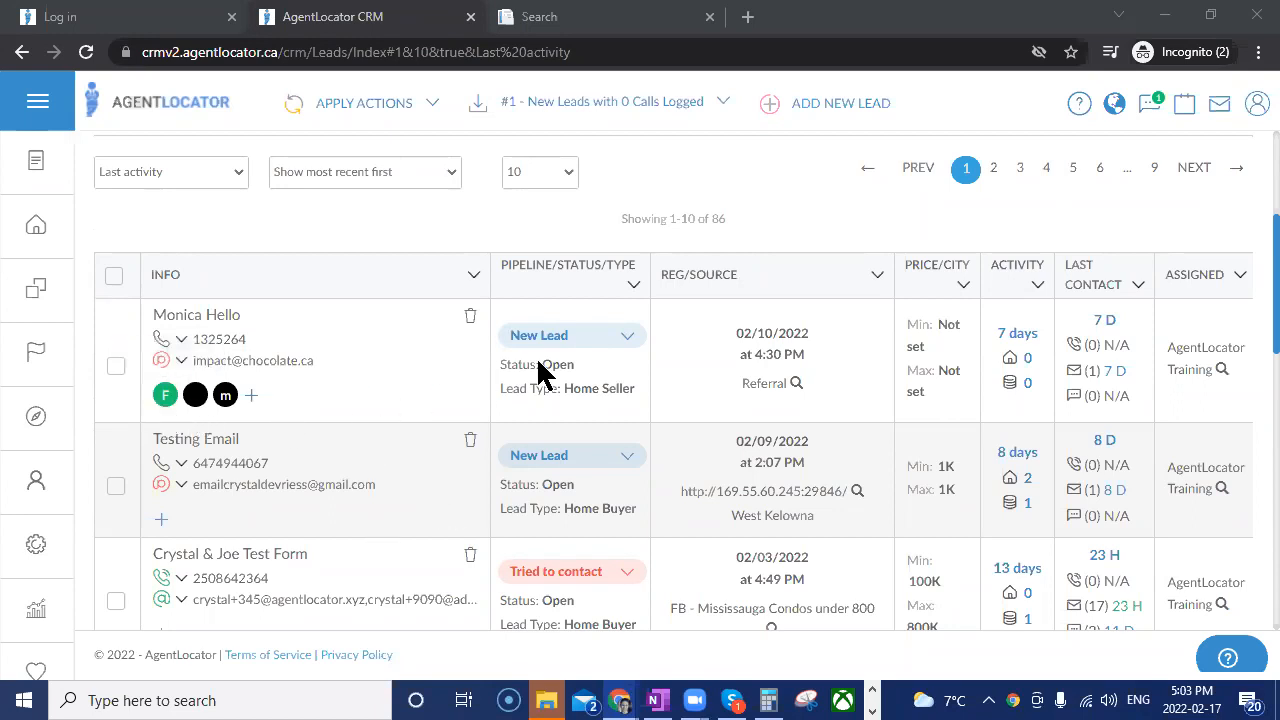
scroll(565, 355, up, 1)
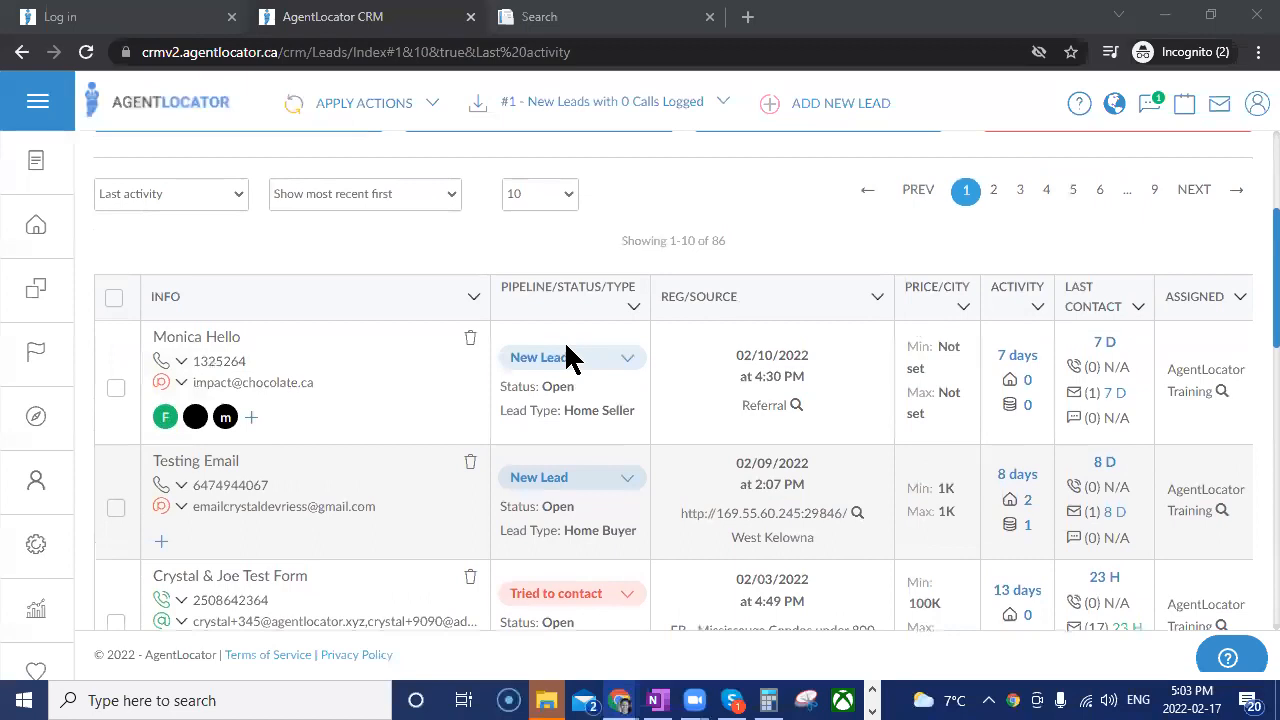
scroll(566, 350, up, 1)
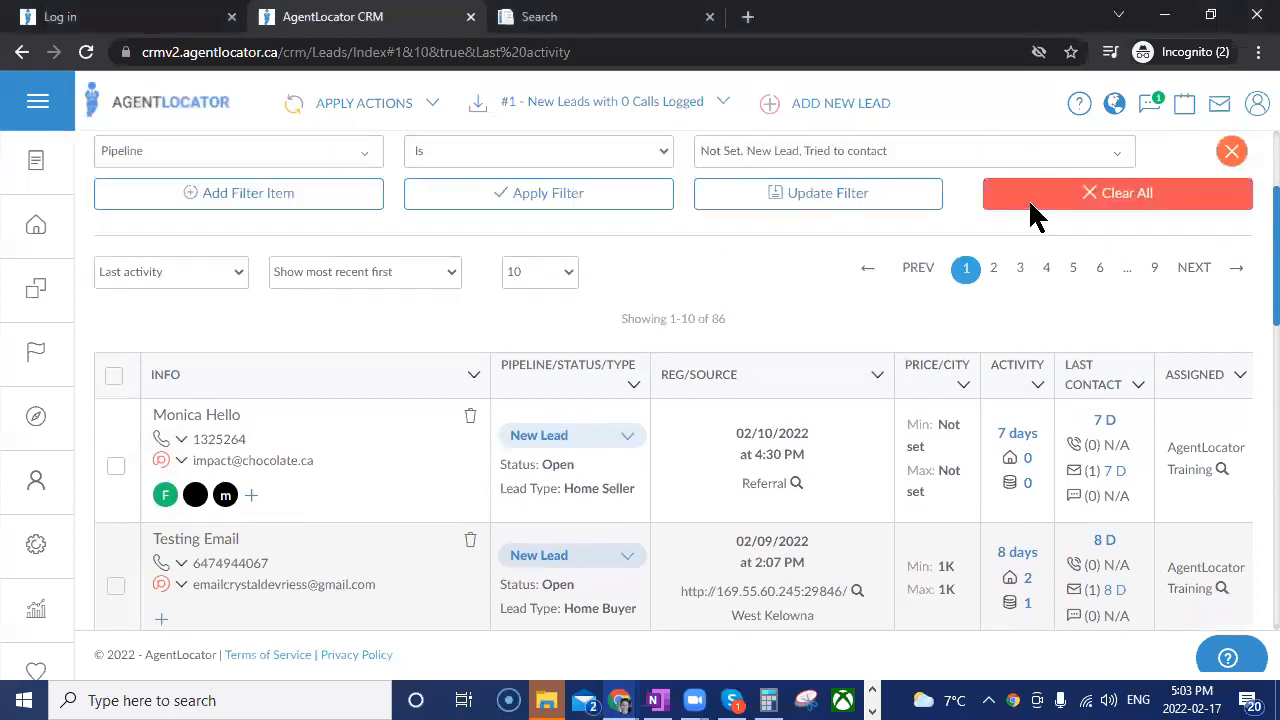
click(1035, 200)
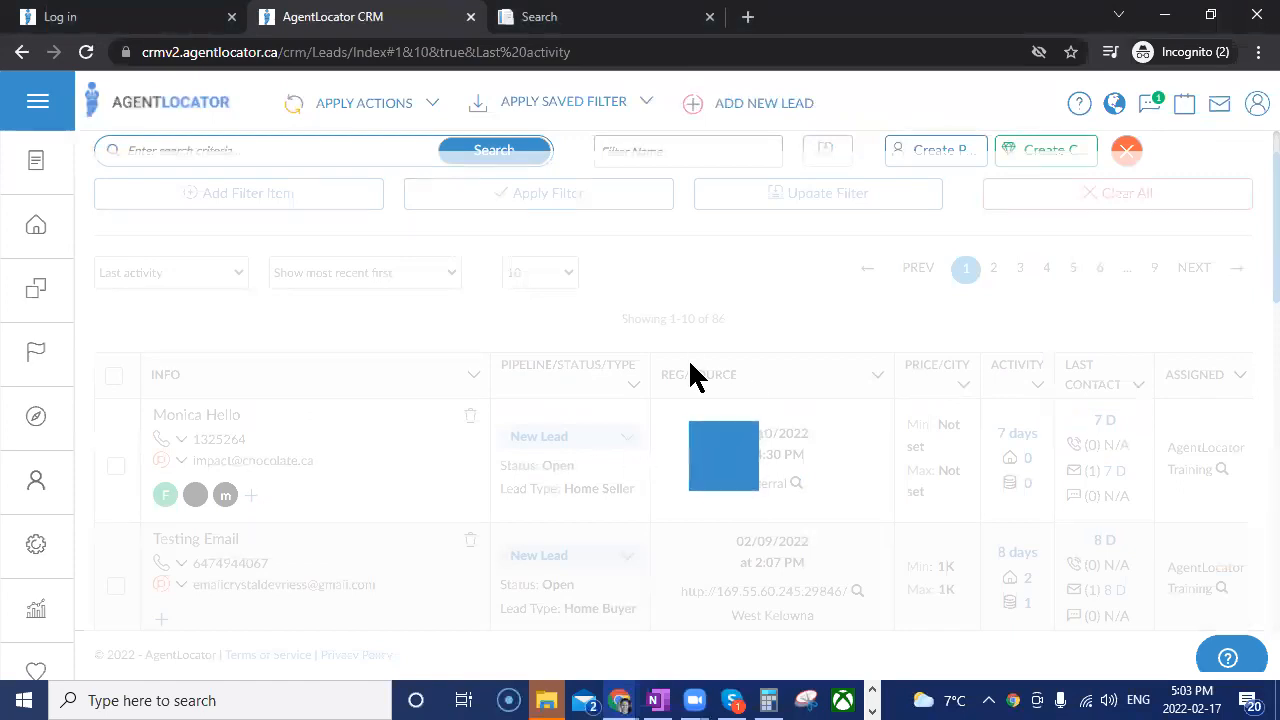
Add a Tag filter item to the leads filter and set its condition to Has Any Selected Tags.
scroll(406, 320, up, 1)
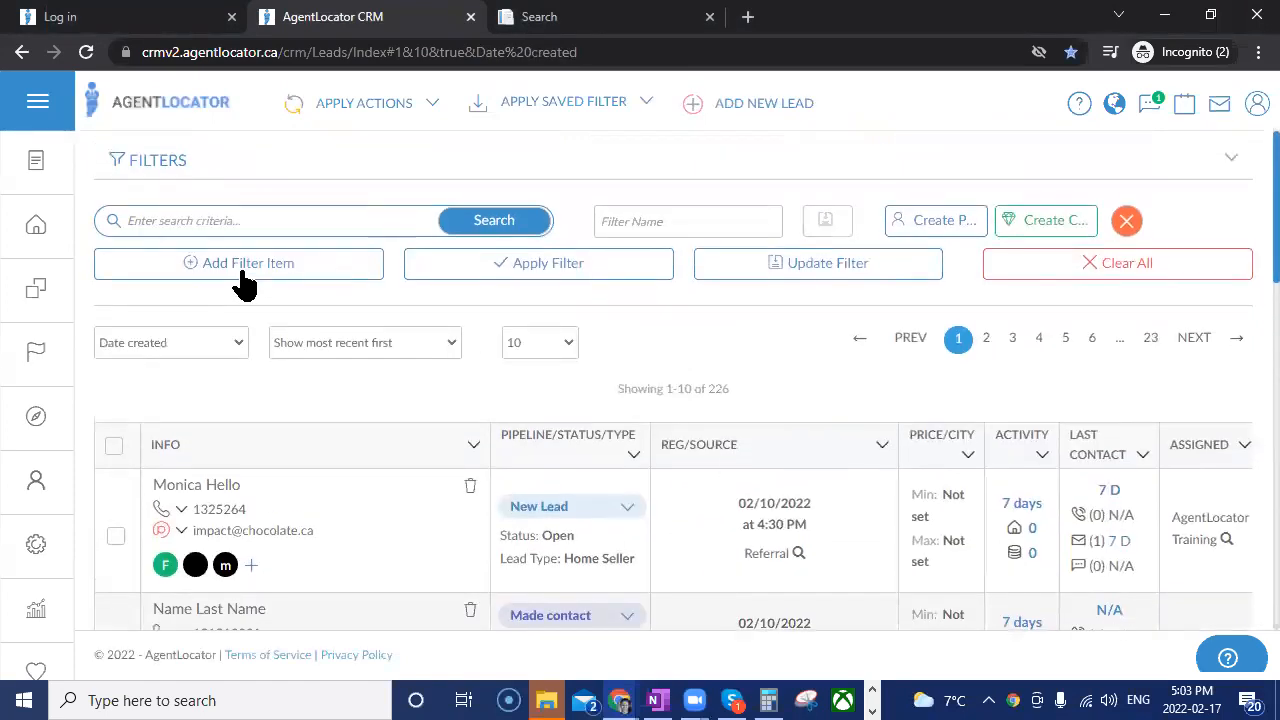
click(245, 285)
click(243, 268)
text(tag)
key(Return)
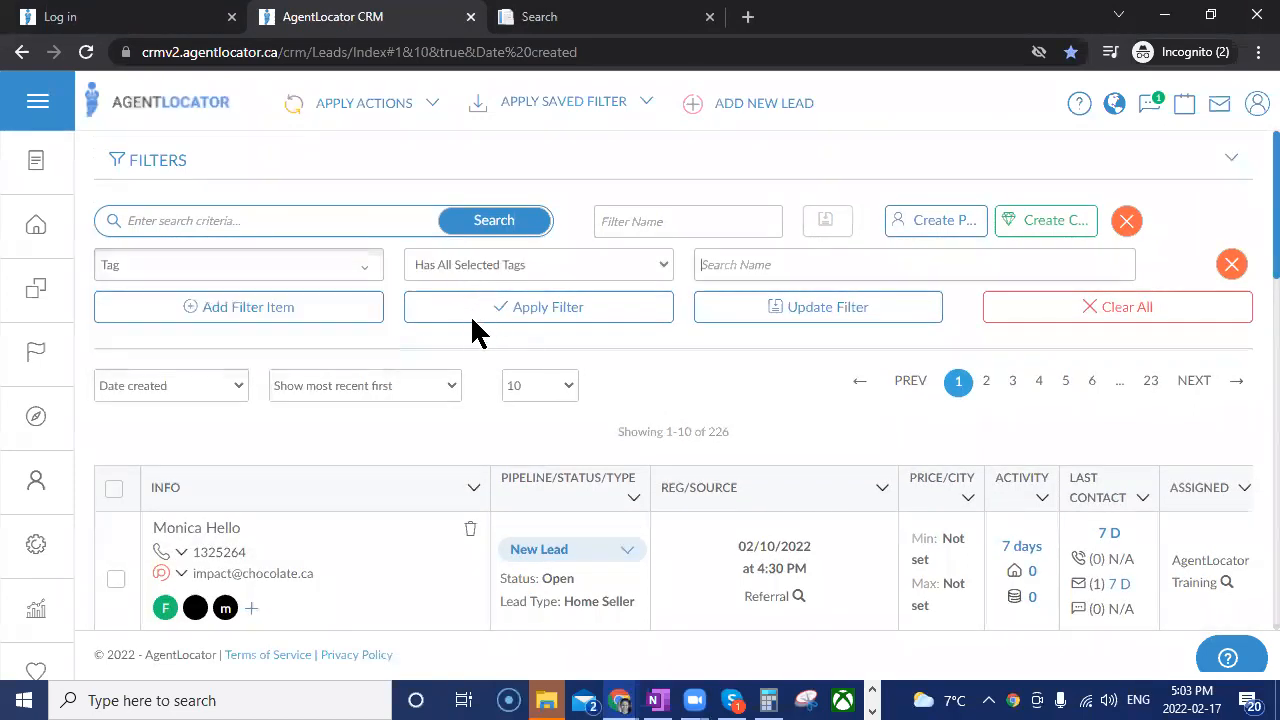
click(475, 264)
key(Return)
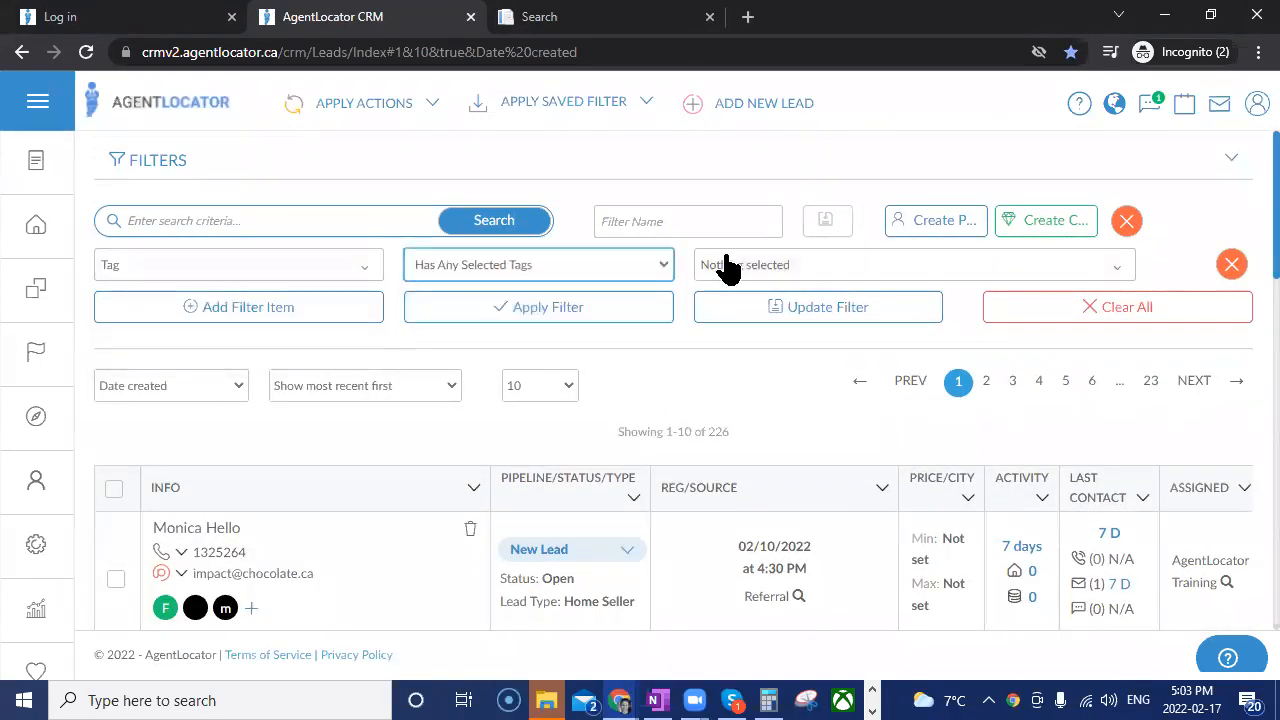
Select both "FO: Has Agent" tags for the Tag filter item and apply the filter.
click(727, 266)
text(has)
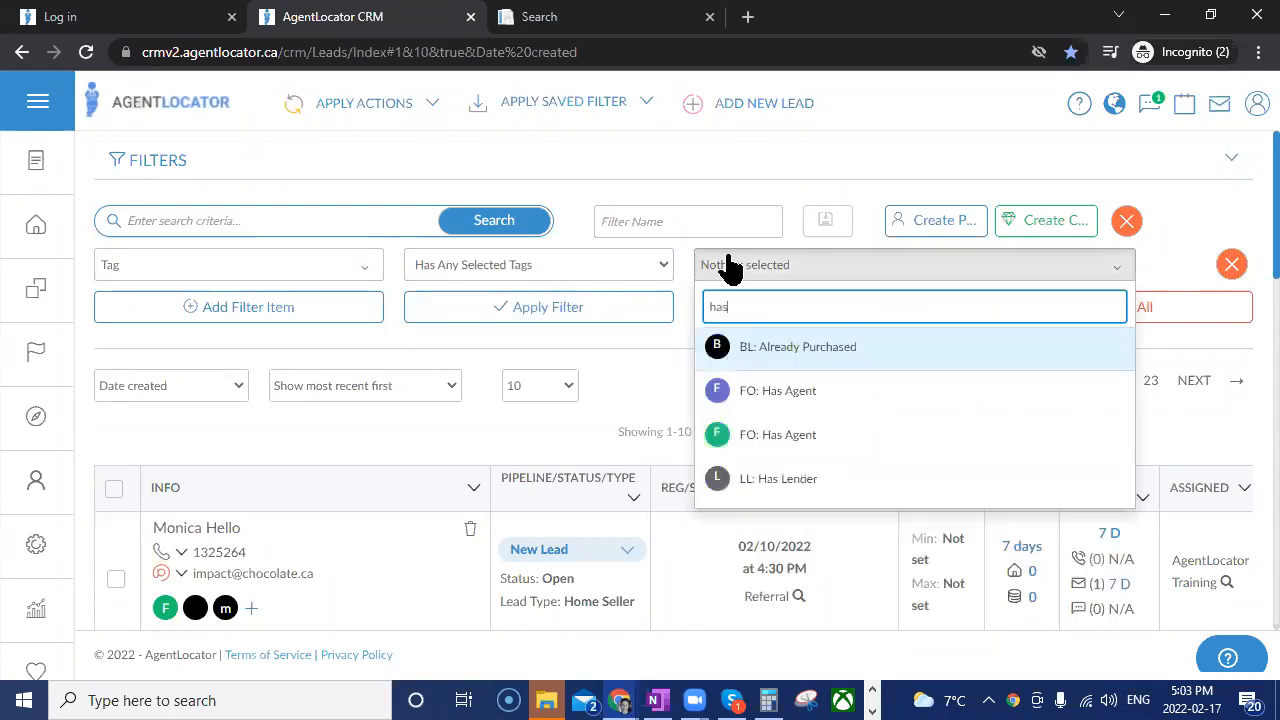
click(758, 392)
click(764, 440)
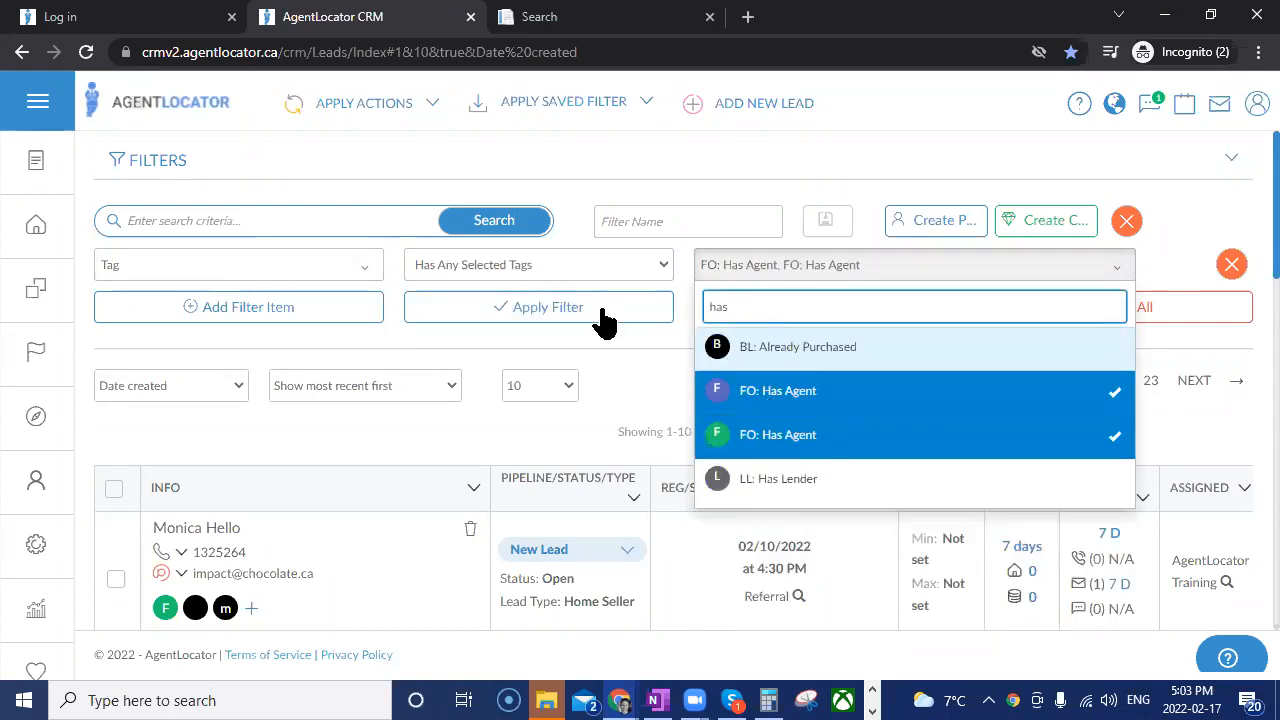
click(600, 318)
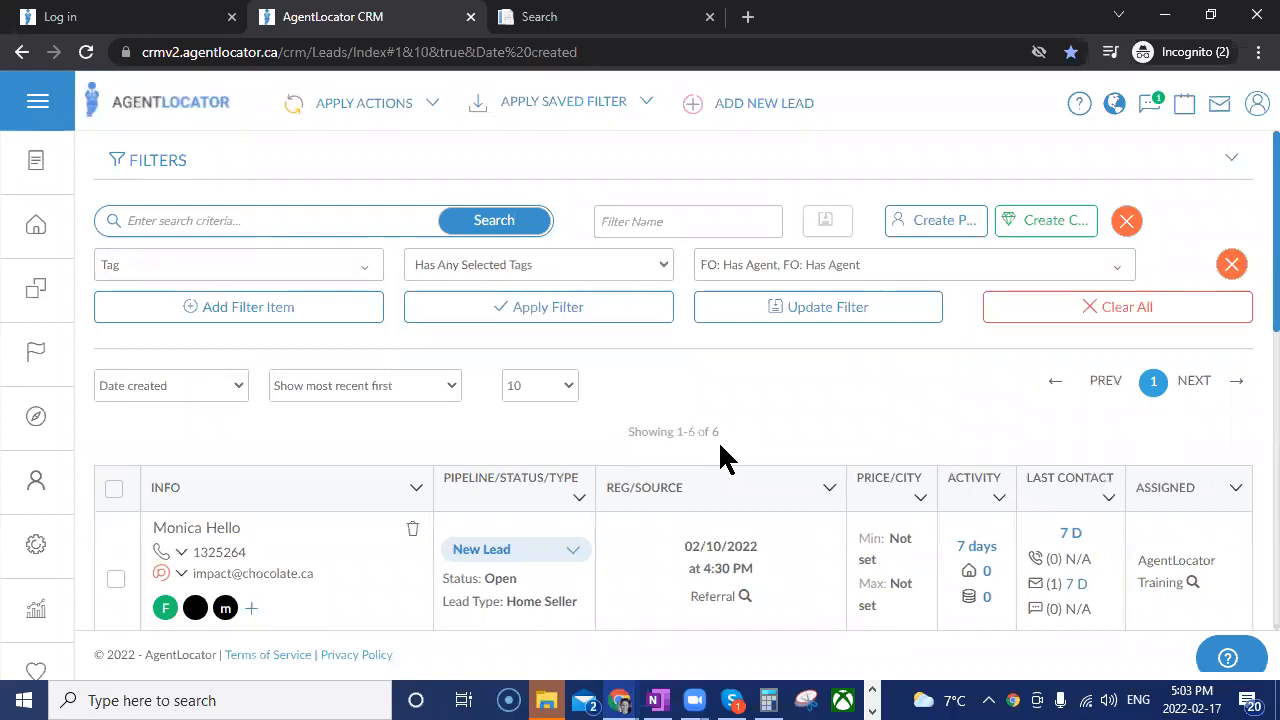
Add a second filter item for Last Activity.
click(228, 309)
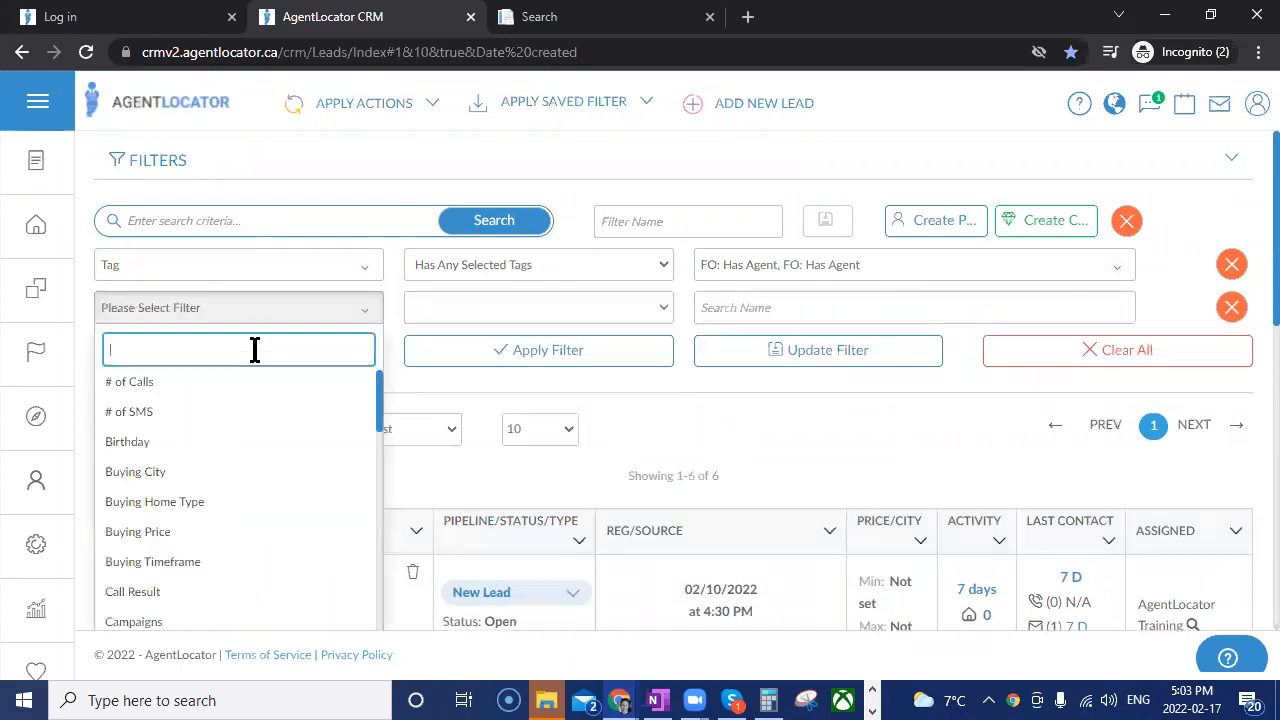
text(la)
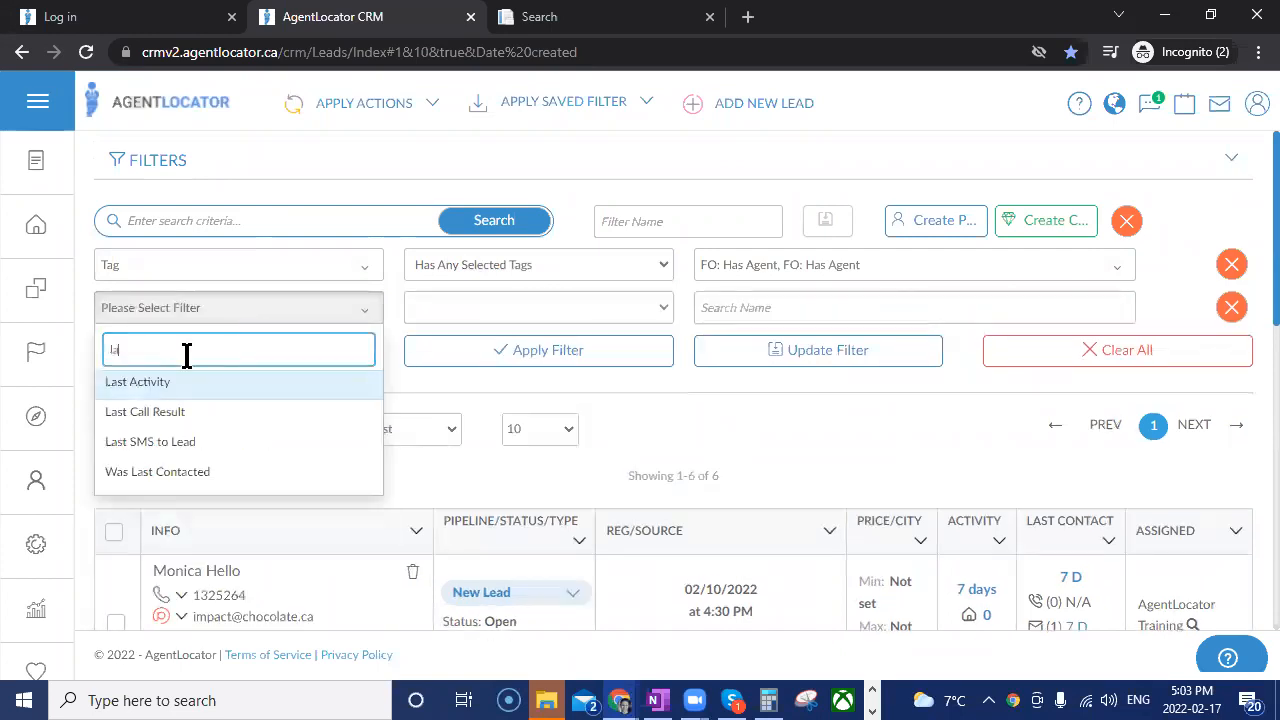
text(st)
key(Return)
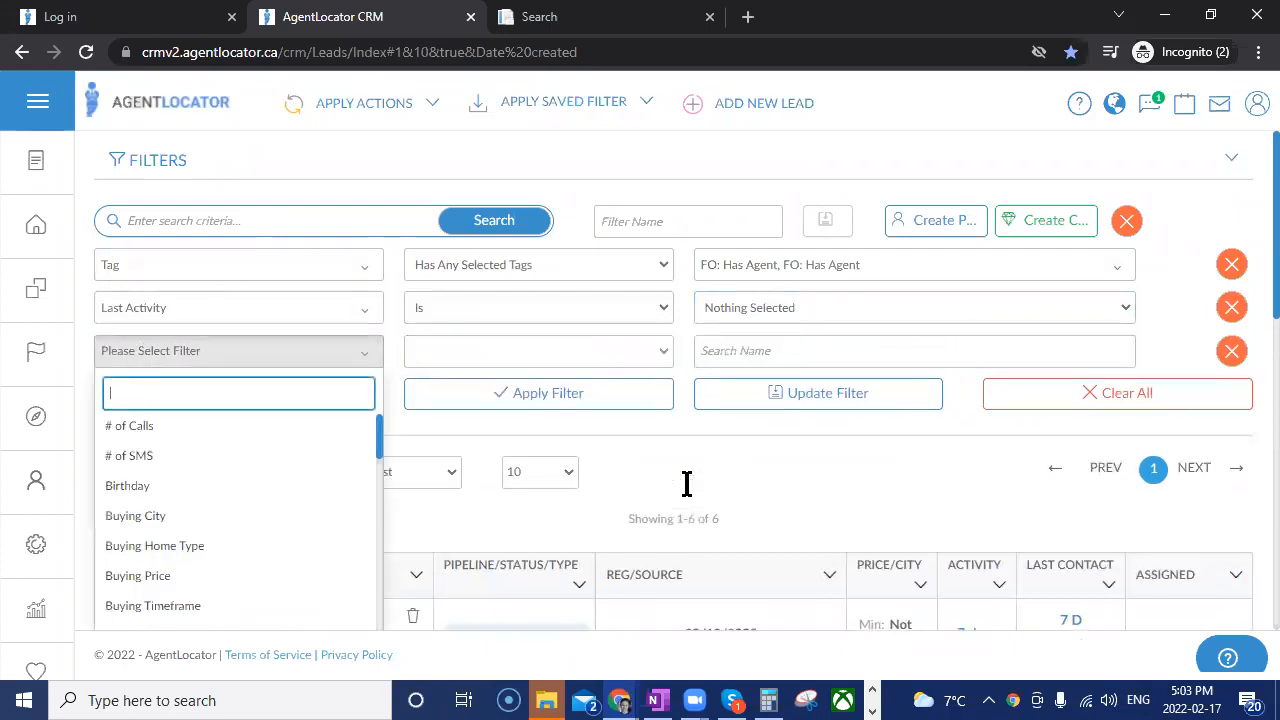
Add a Was Not Contacted filter item covering contact By Phone and By SMS.
text(was)
key(Down)
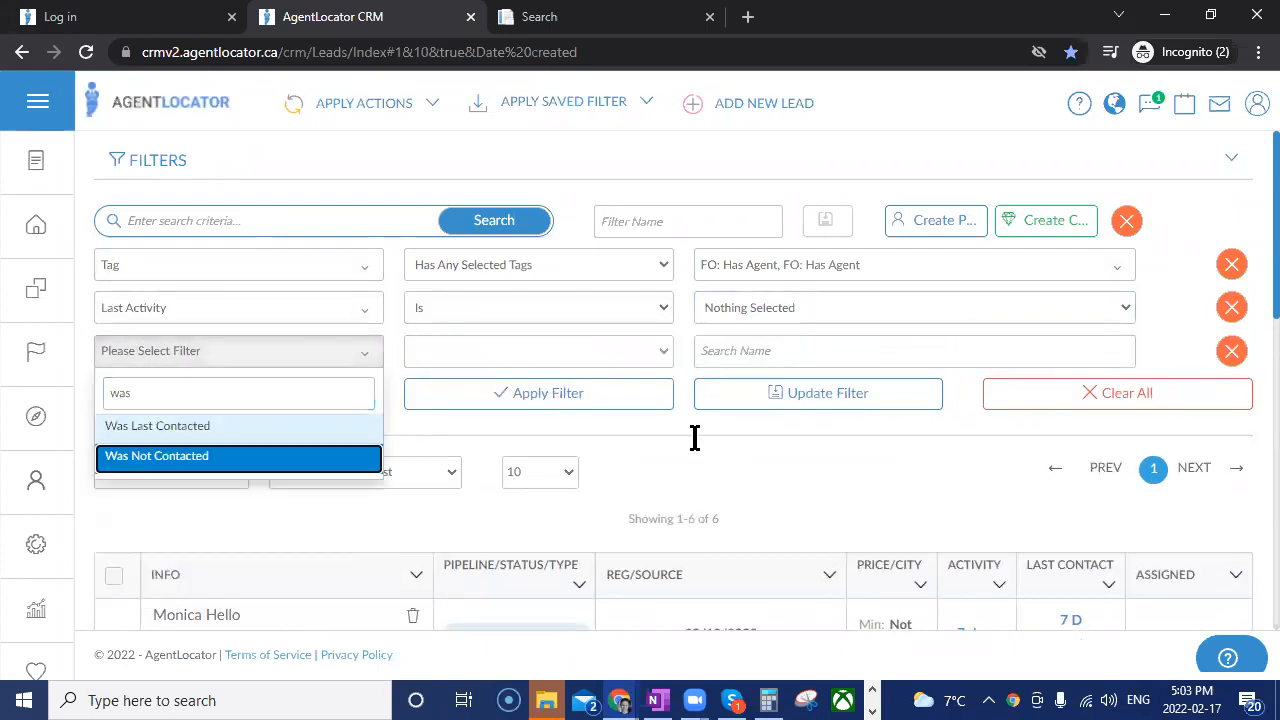
key(Return)
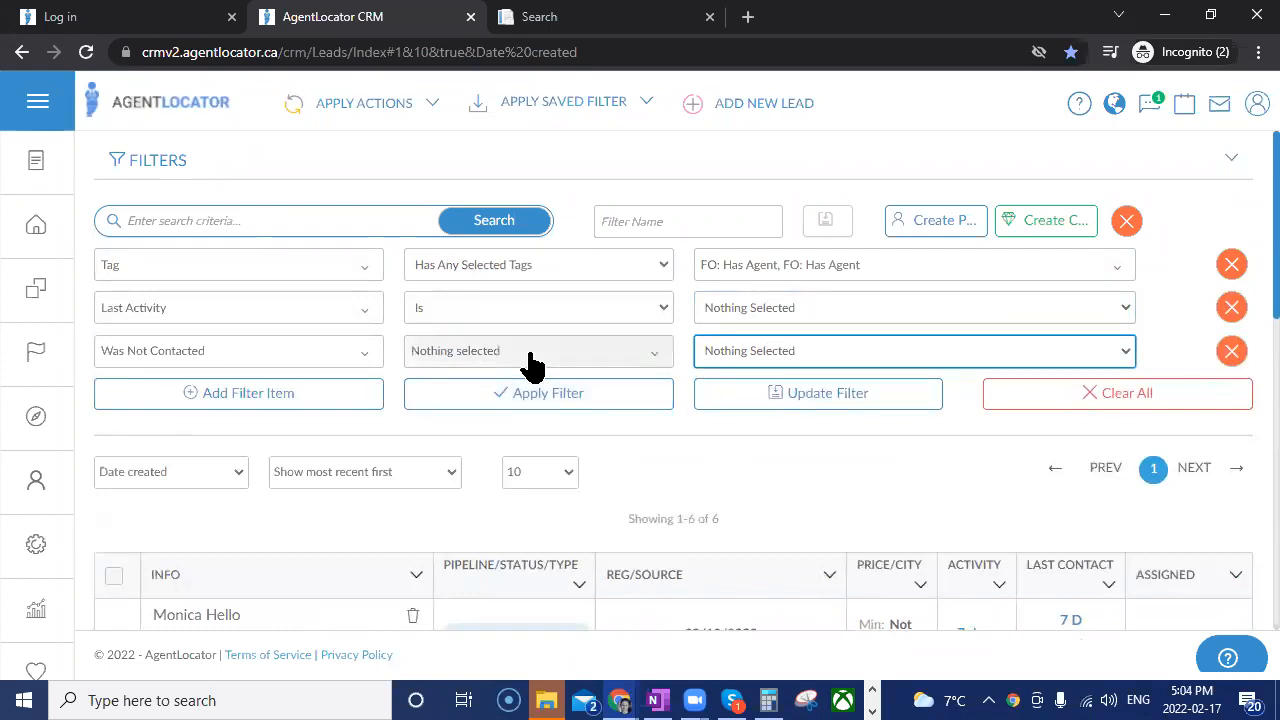
click(533, 366)
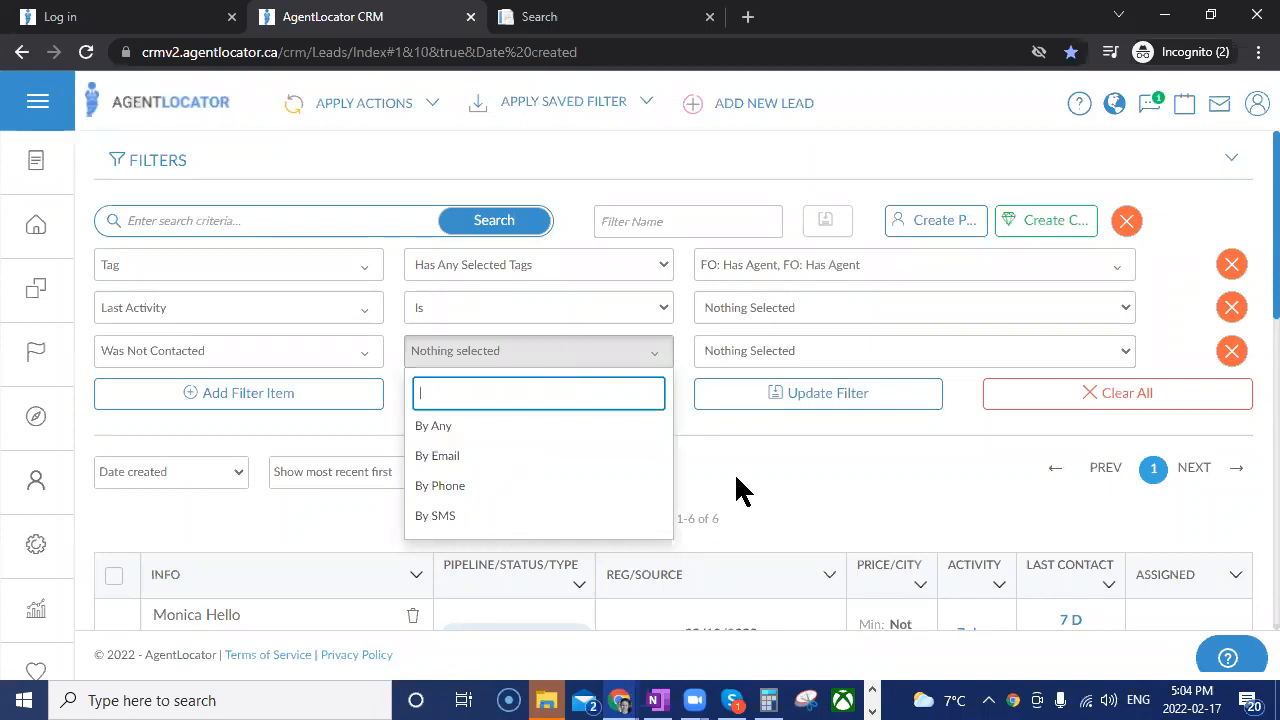
key(Down)
key(Down)
key(Down)
key(Return)
key(Down)
key(Return)
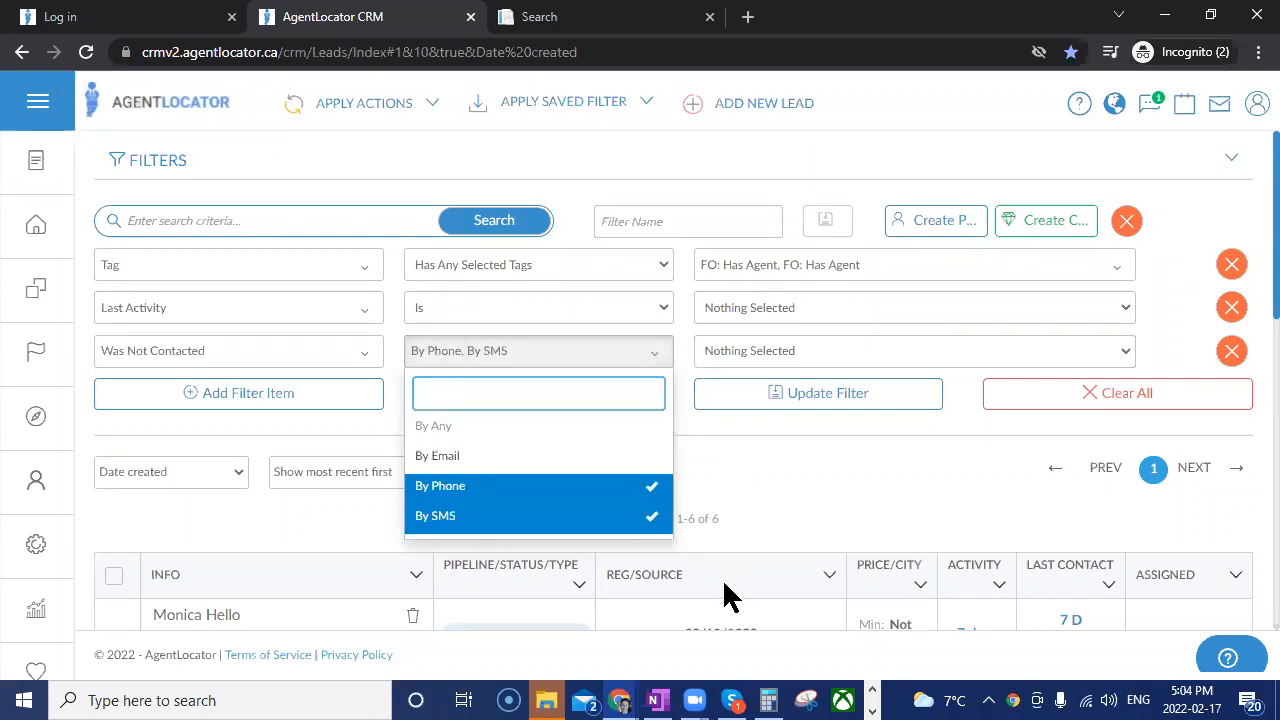
Set the Was Not Contacted period to All Leads Within Last # of Days with 30 days and try to apply the filter.
click(730, 352)
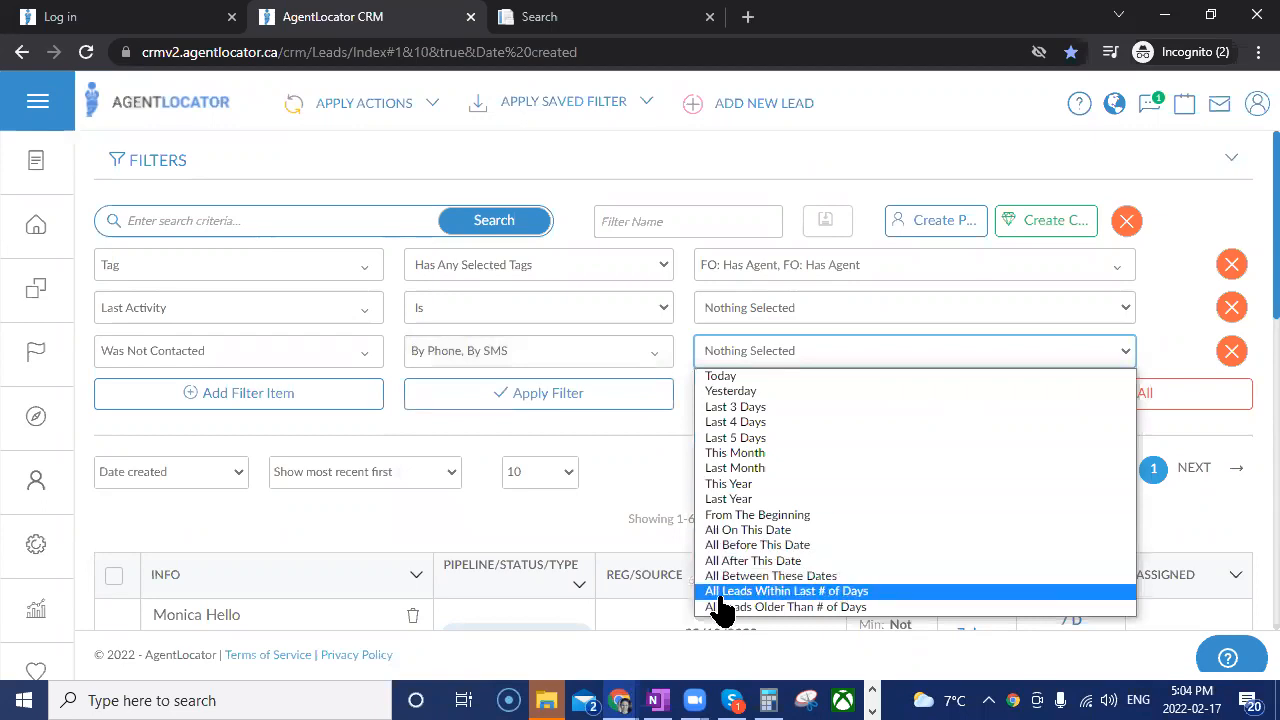
click(720, 593)
text(30)
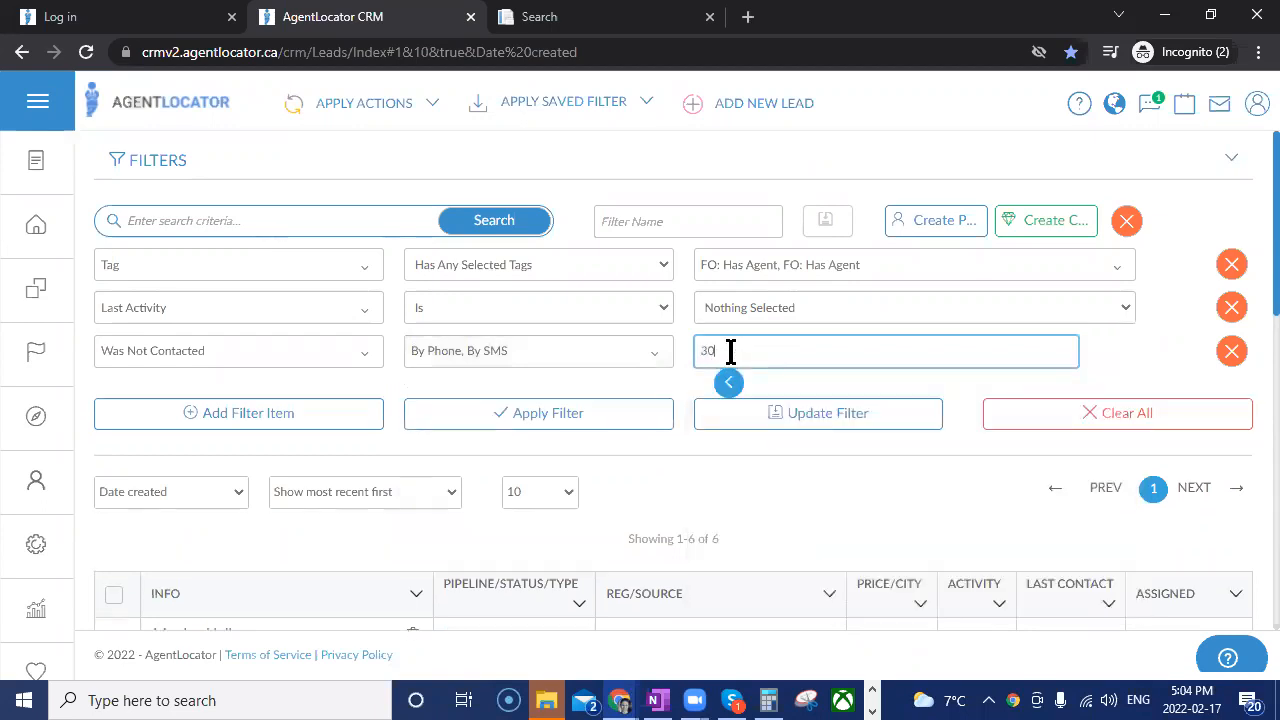
key(Return)
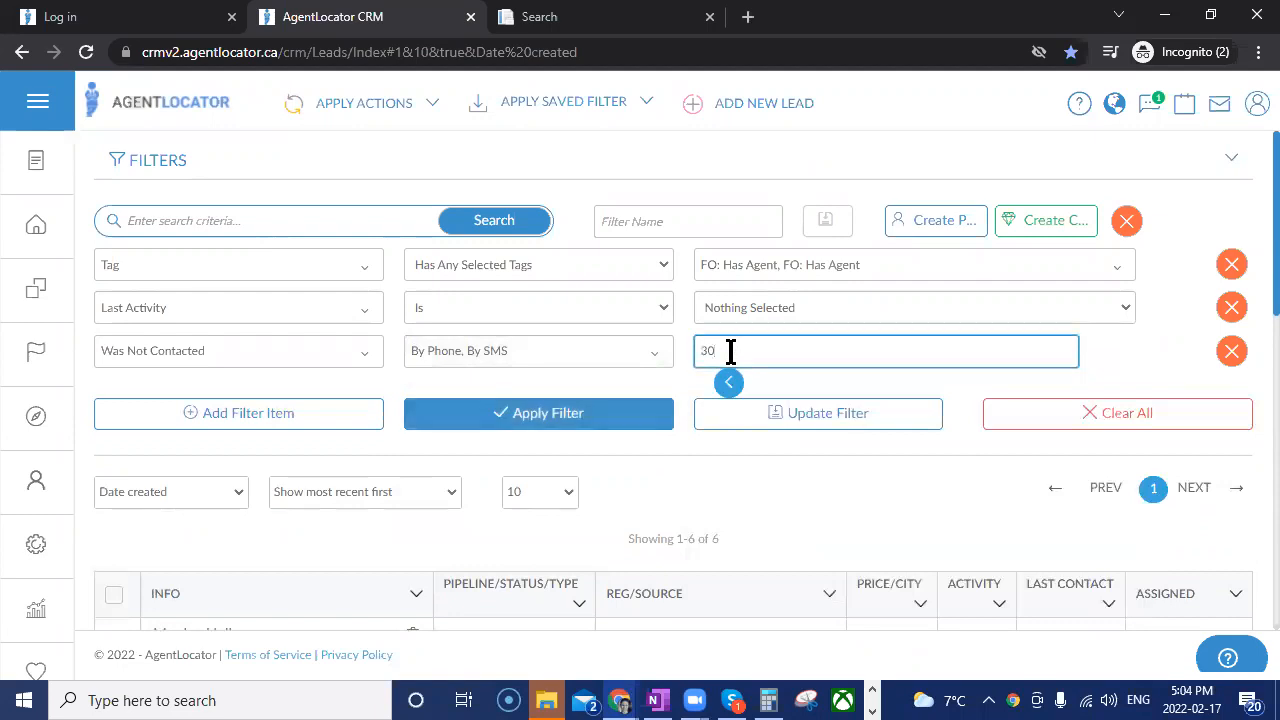
Set Last Activity to All Leads Within Last # of Days with 30 days, apply the filter and look over the matching leads.
click(757, 320)
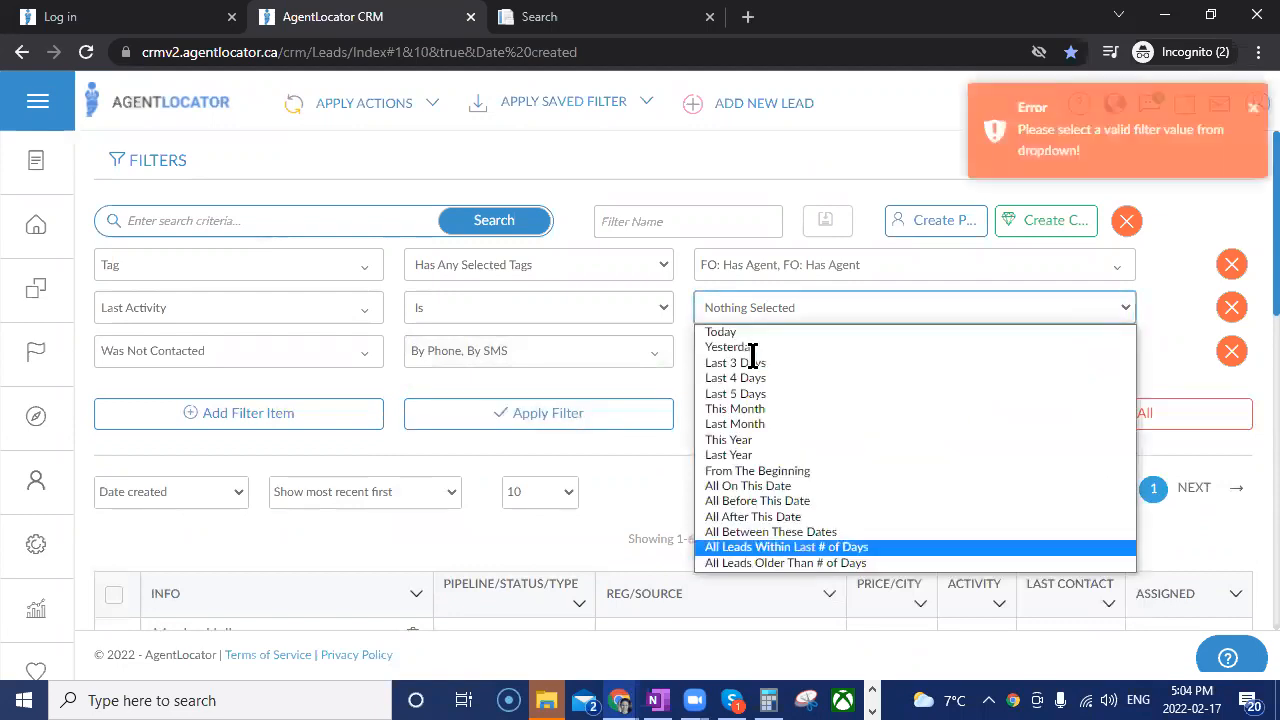
click(735, 546)
text(30)
key(Return)
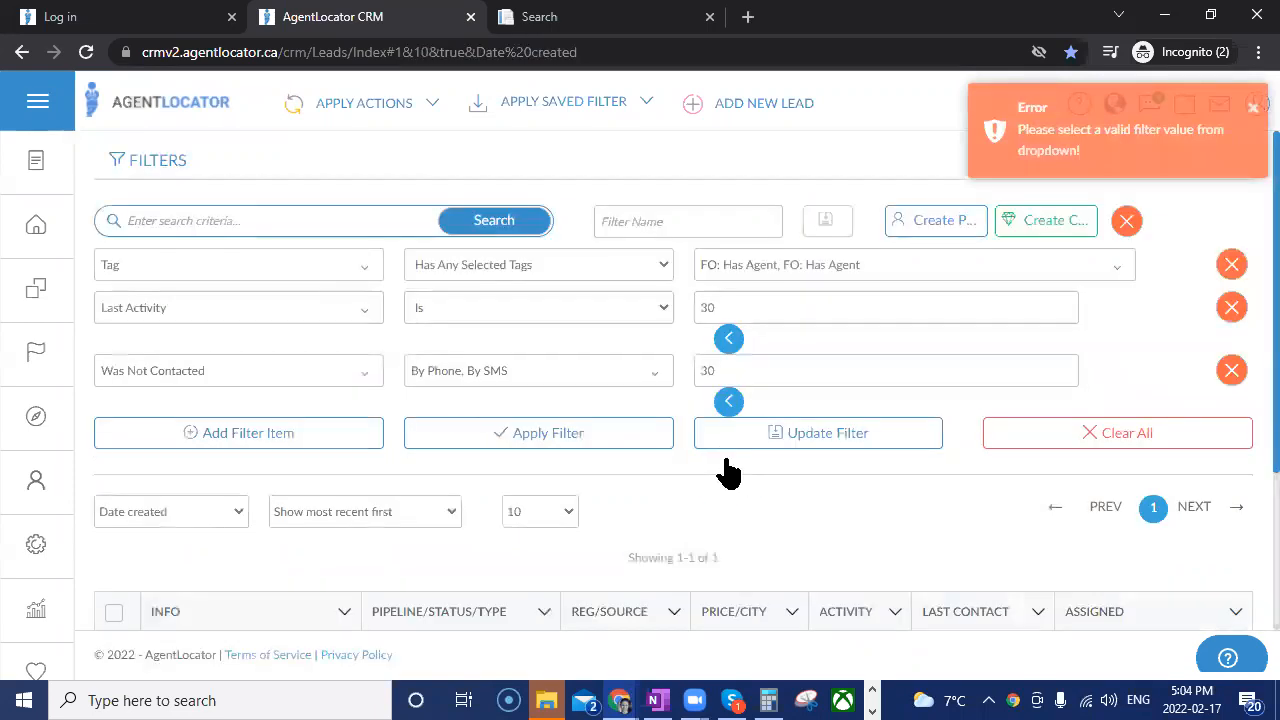
scroll(703, 428, down, 3)
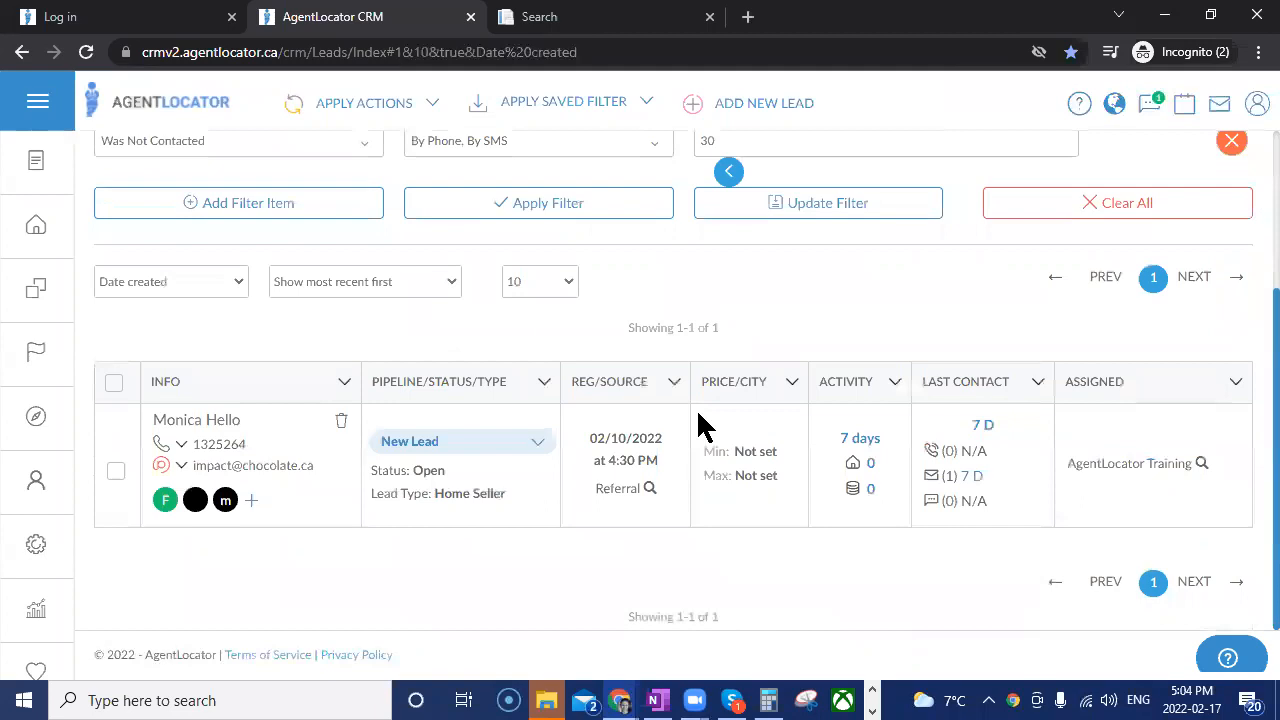